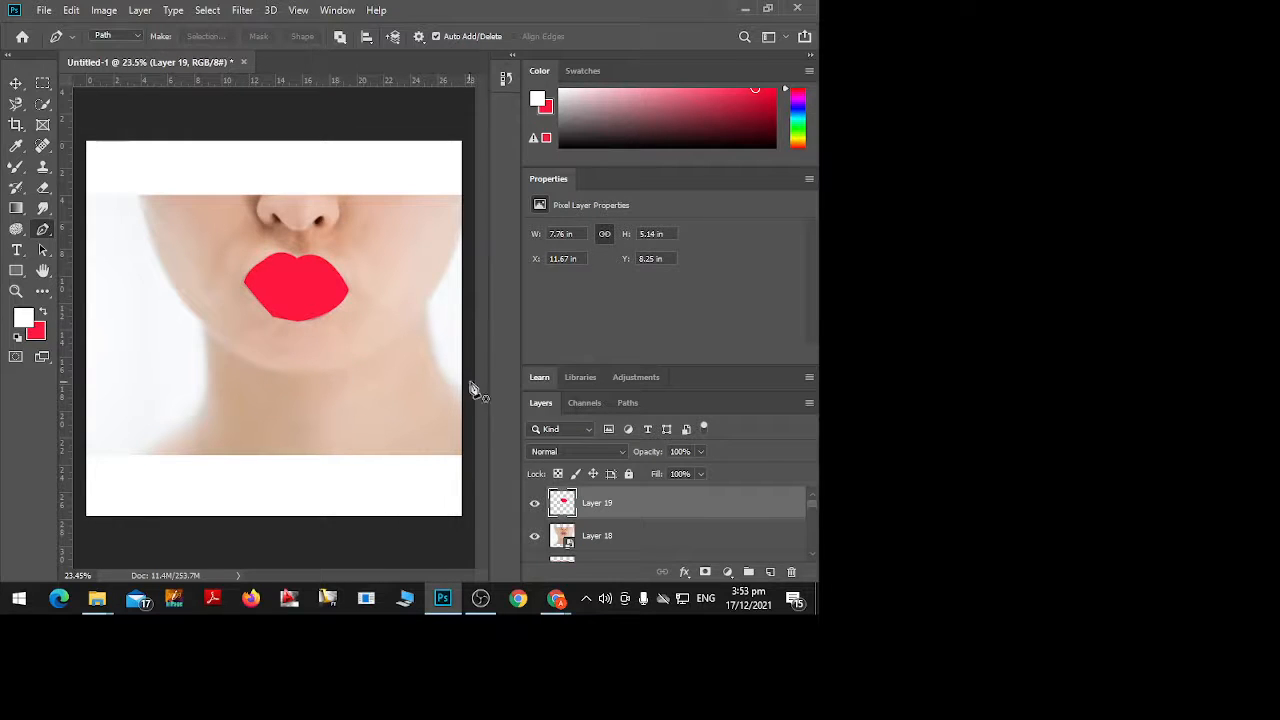
Set the red lip layer's blend mode to Multiply and split its underlying-layer Blend If shadow slider to 31/149
{"action": "left_click", "coordinate": [624, 451]}
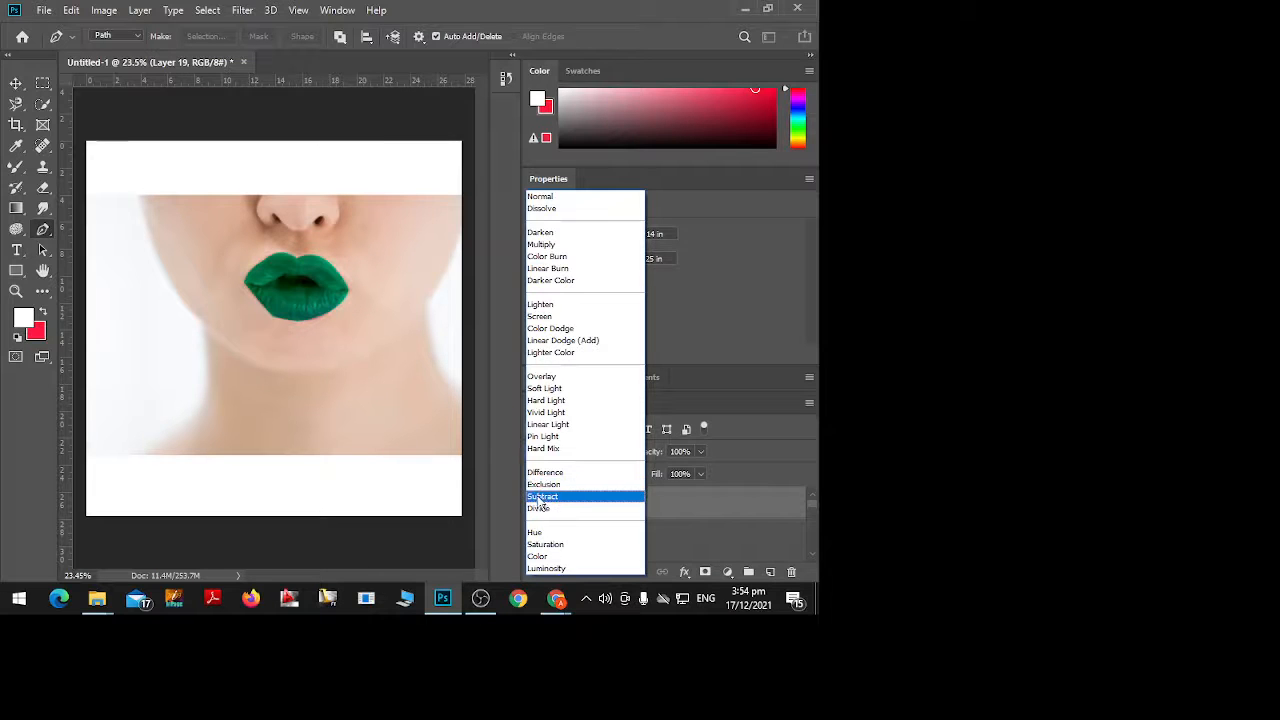
{"action": "left_click", "coordinate": [566, 253]}
{"action": "right_click", "coordinate": [750, 505]}
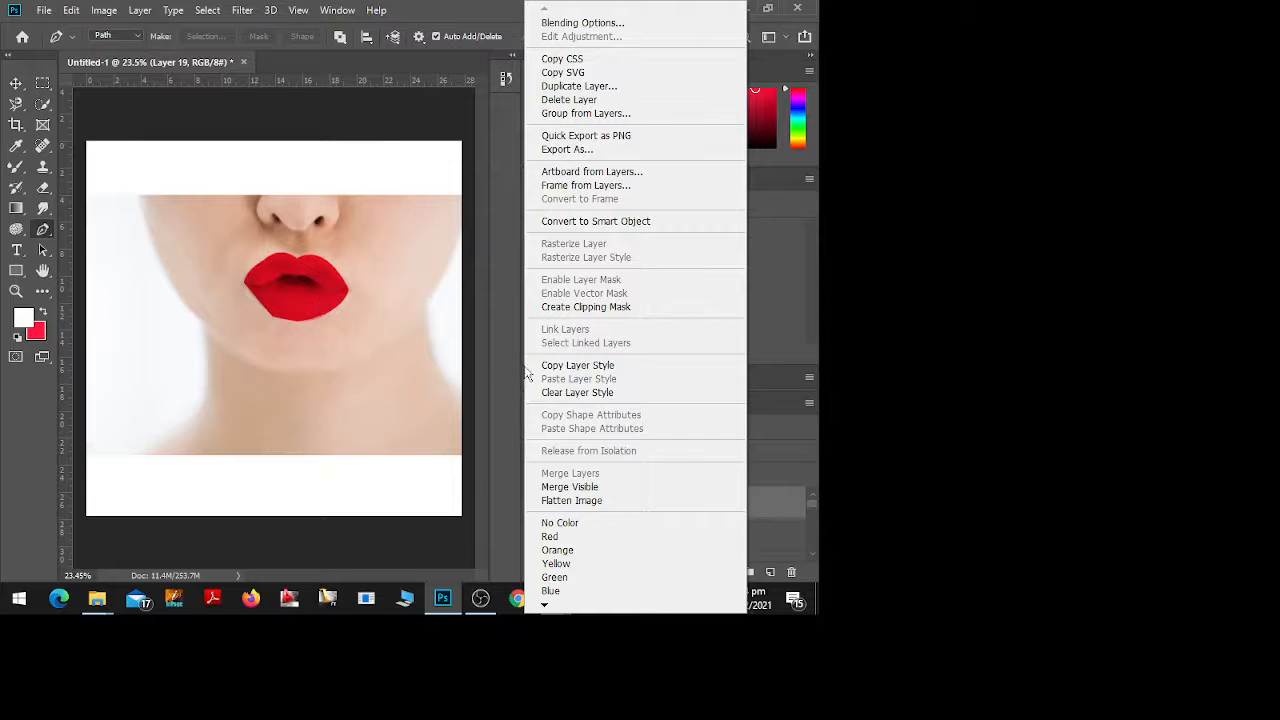
{"action": "left_click", "coordinate": [634, 33]}
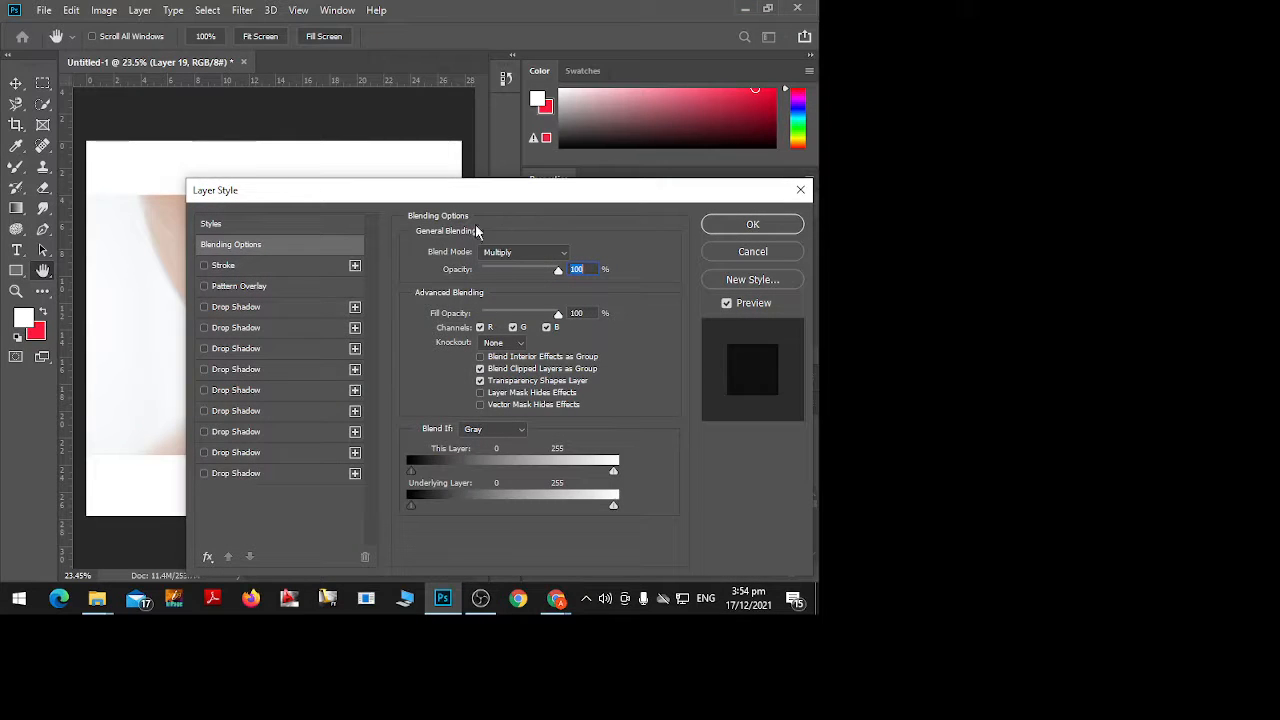
{"action": "left_click_drag", "start_coordinate": [523, 194], "coordinate": [508, 112]}
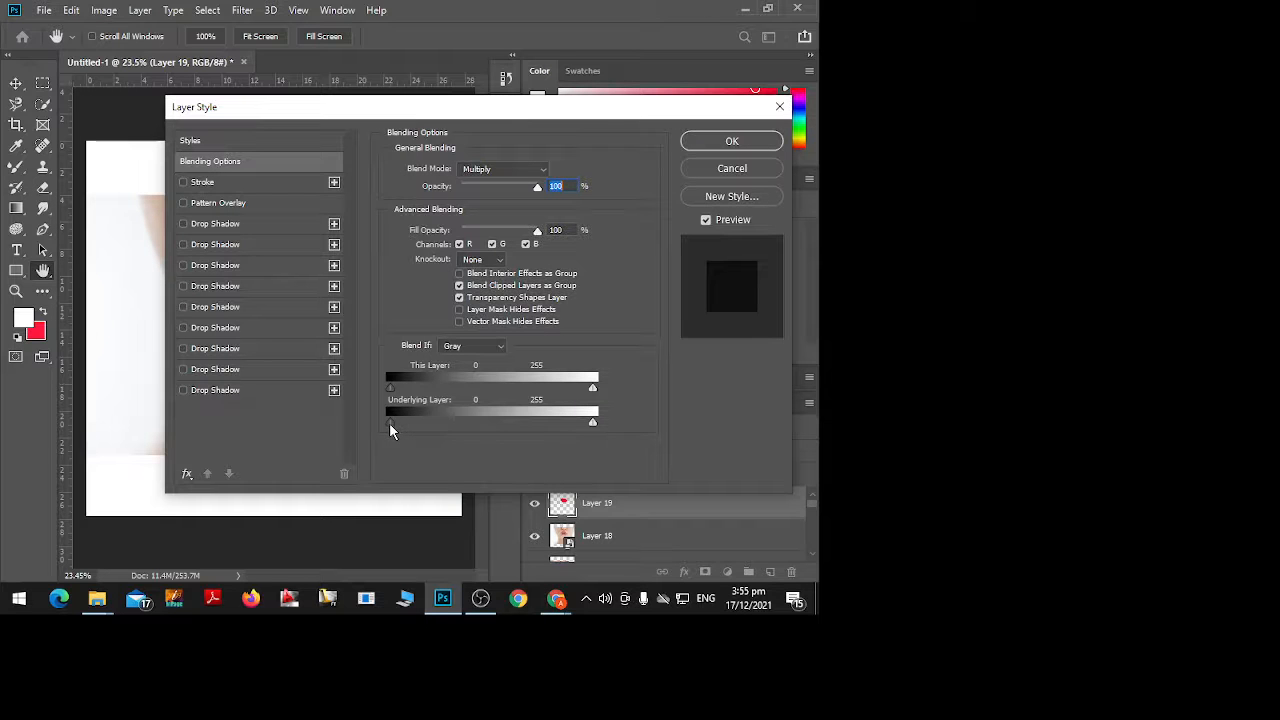
{"action": "left_click_drag", "start_coordinate": [428, 112], "coordinate": [641, 90]}
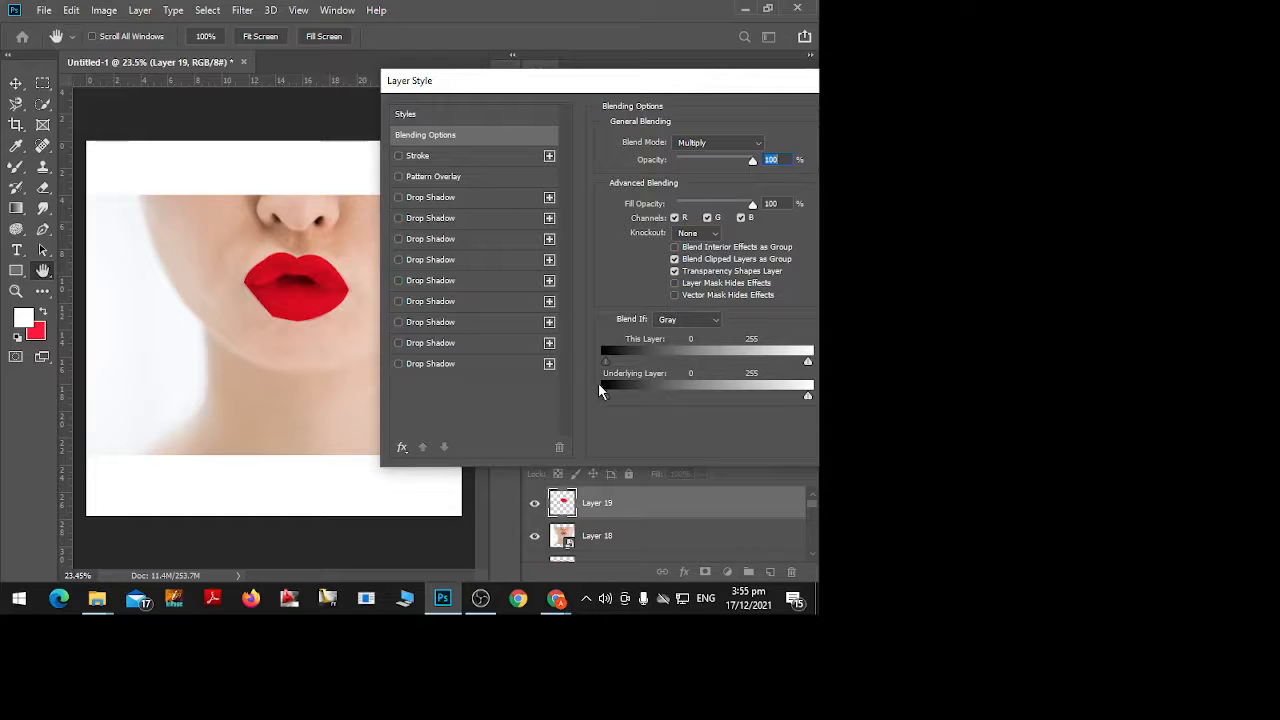
{"action": "left_click_drag", "start_coordinate": [606, 400], "coordinate": [636, 392]}
{"action": "left_click_drag", "start_coordinate": [641, 394], "coordinate": [727, 414]}
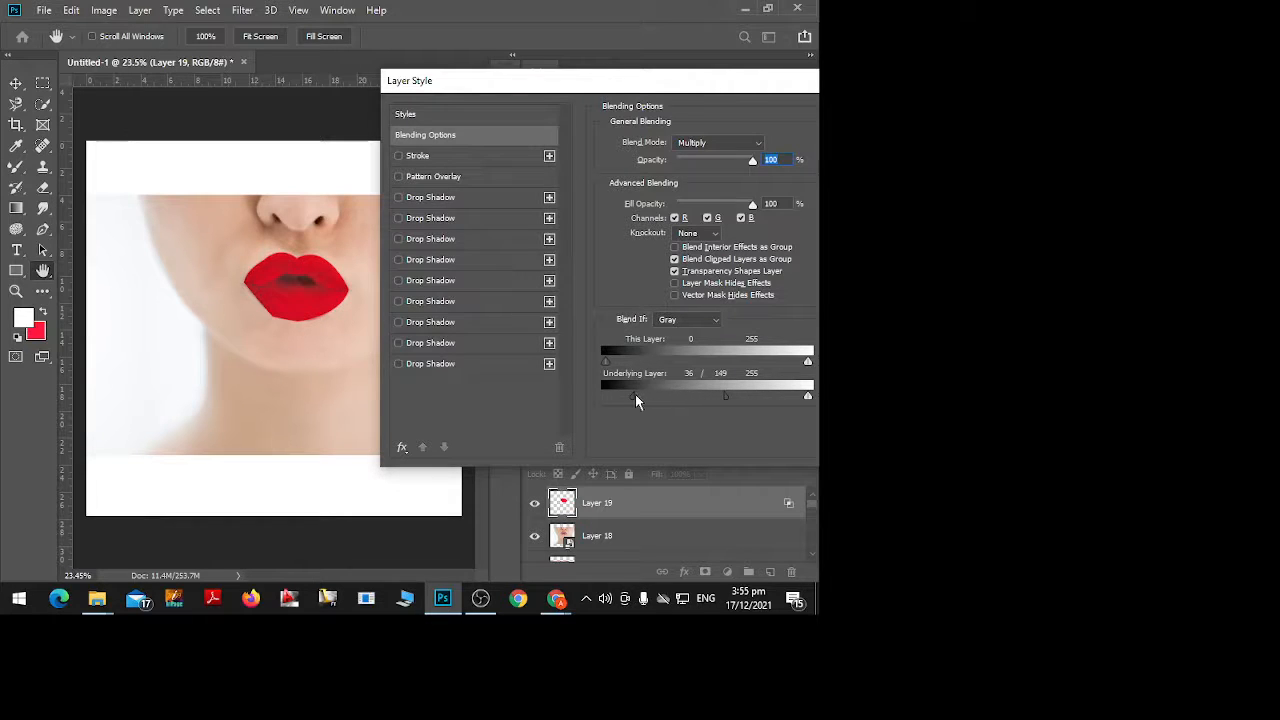
{"action": "mouse_move", "coordinate": [634, 398]}
{"action": "left_mouse_down"}
{"action": "mouse_move", "coordinate": [614, 398]}
{"action": "mouse_move", "coordinate": [671, 387]}
{"action": "mouse_move", "coordinate": [635, 397]}
{"action": "left_mouse_up"}
{"action": "left_click_drag", "start_coordinate": [720, 80], "coordinate": [557, 103]}
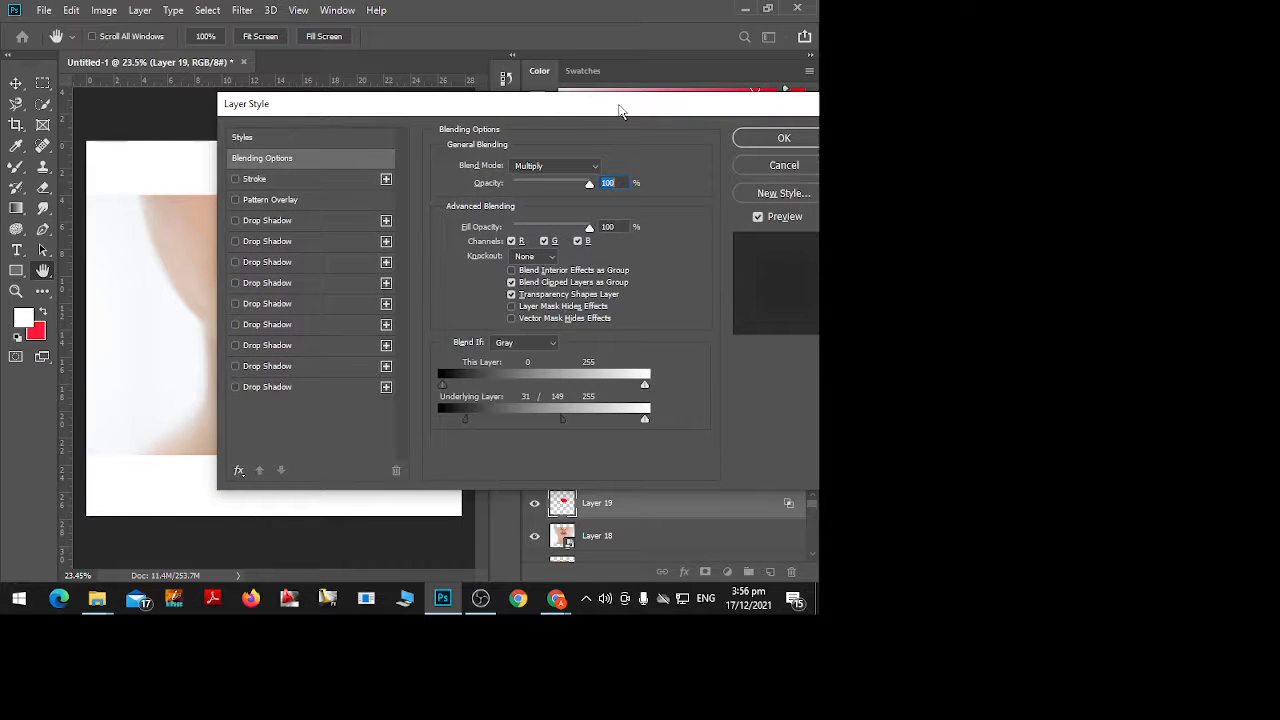
{"action": "left_click", "coordinate": [795, 144]}
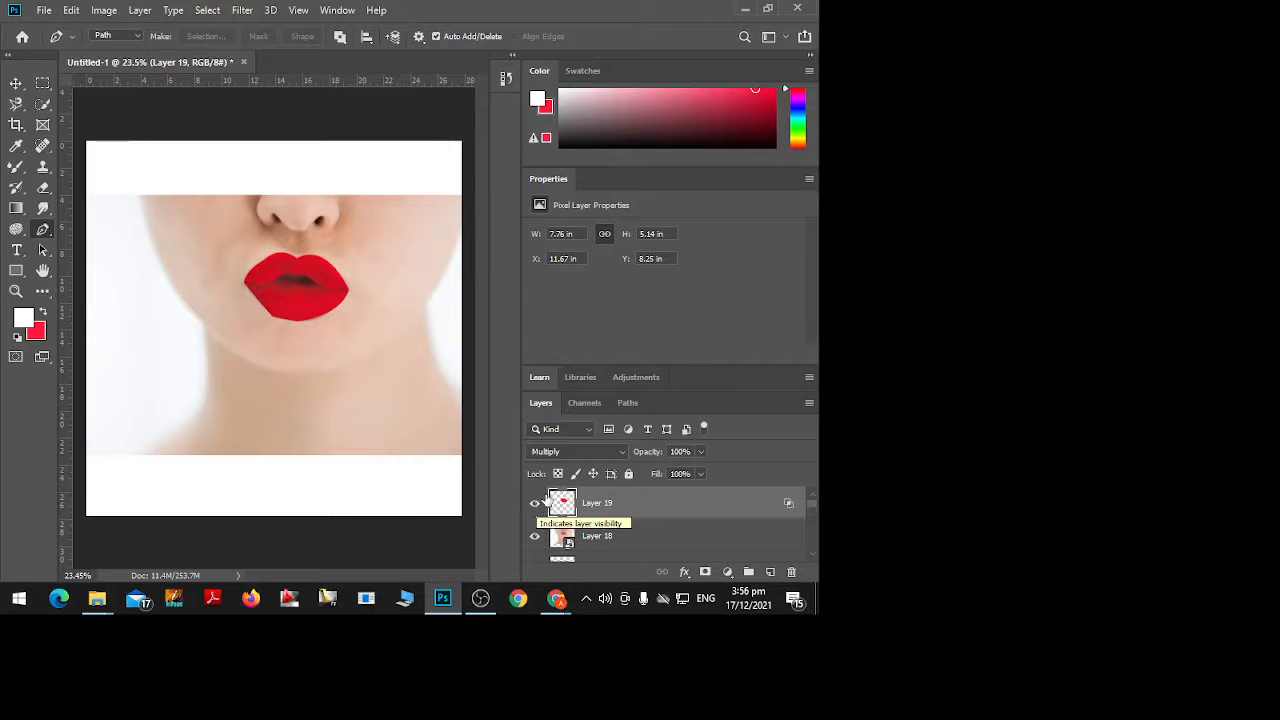
Hide Layer 19 and Layer 18, and show Layer 17 with the photo of the blemished lips
{"action": "left_click", "coordinate": [535, 502]}
{"action": "left_click", "coordinate": [535, 537]}
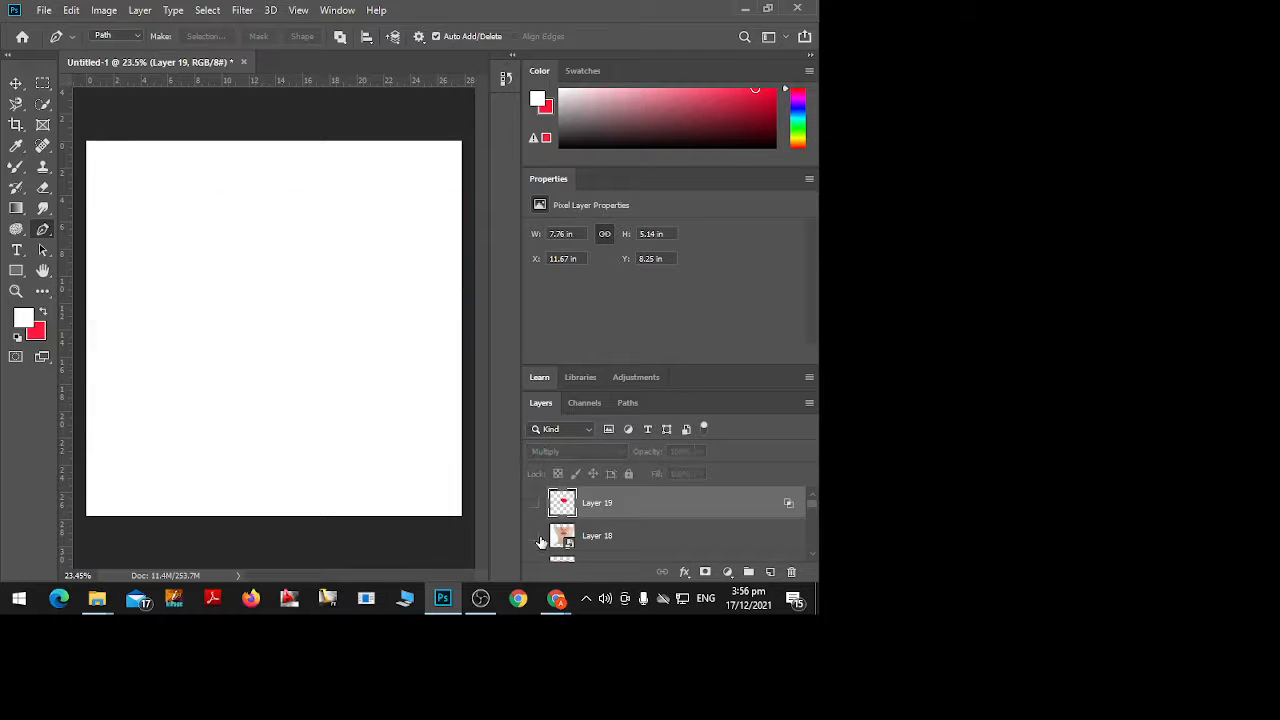
{"action": "scroll", "coordinate": [608, 536], "scroll_direction": "down", "scroll_amount": 1}
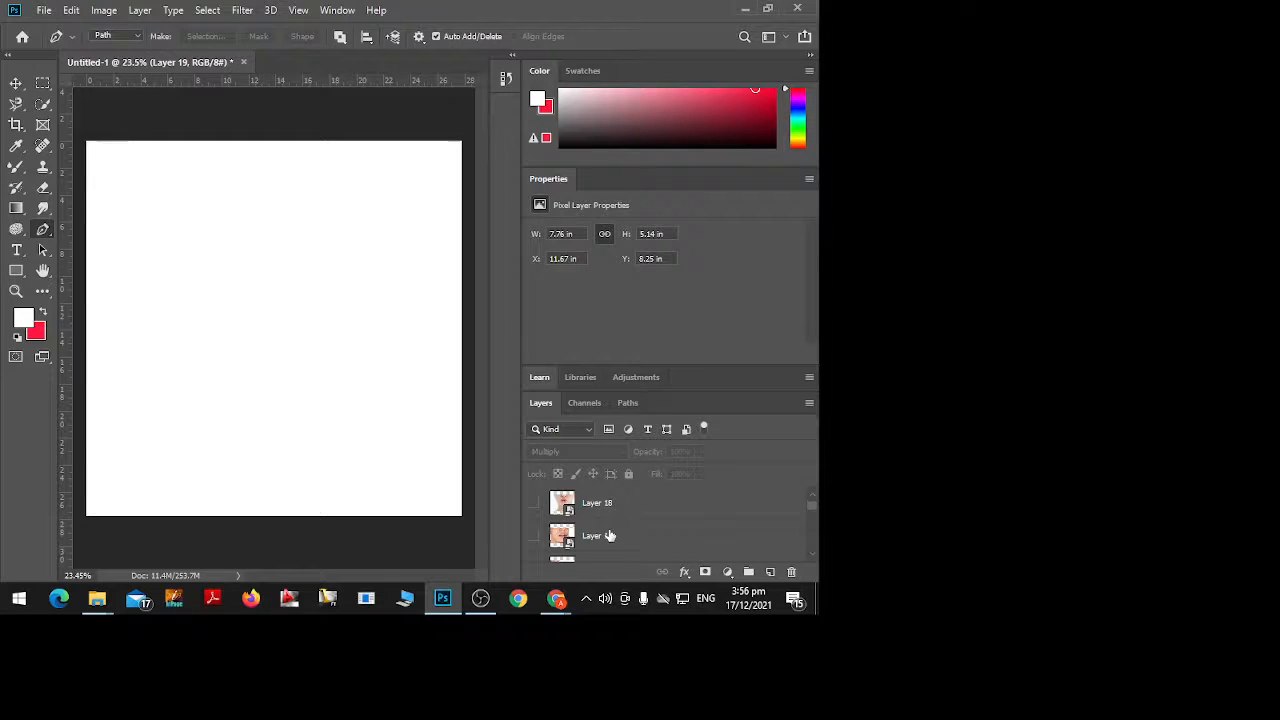
{"action": "left_click", "coordinate": [535, 537]}
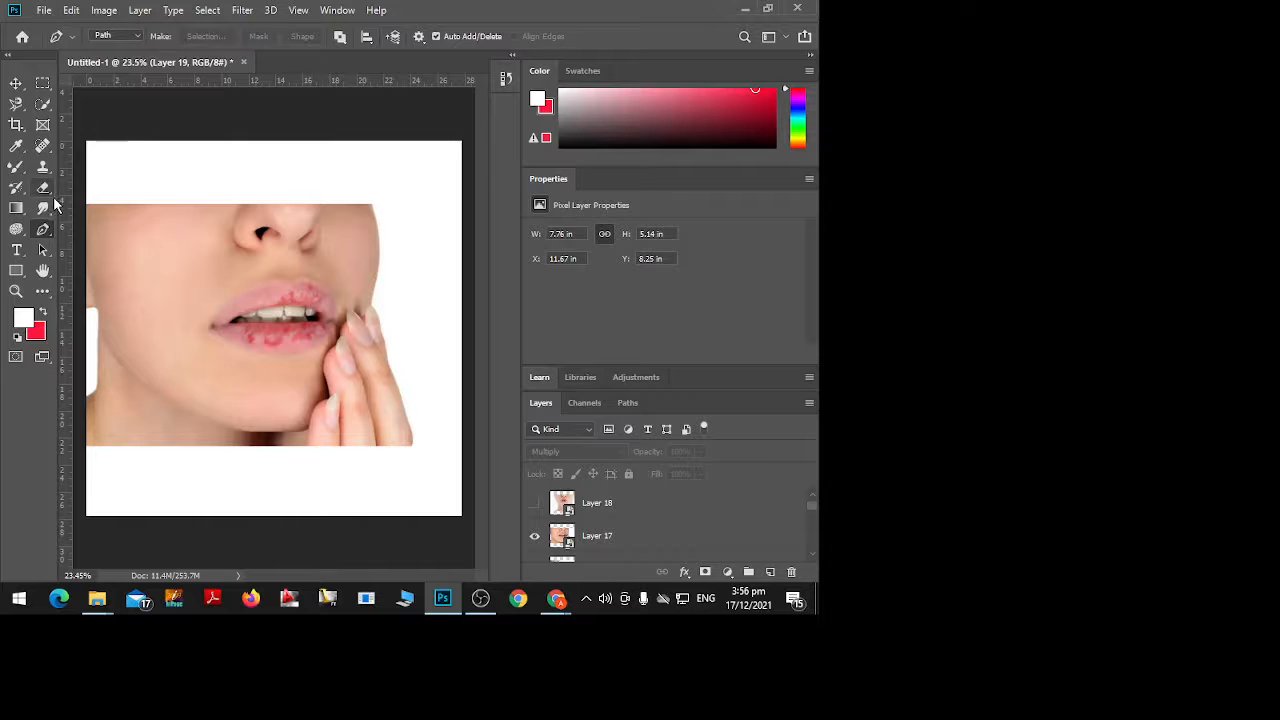
Duplicate Layer 17 and rasterize the copy for retouching with the Spot Healing Brush
{"action": "left_click", "coordinate": [44, 171]}
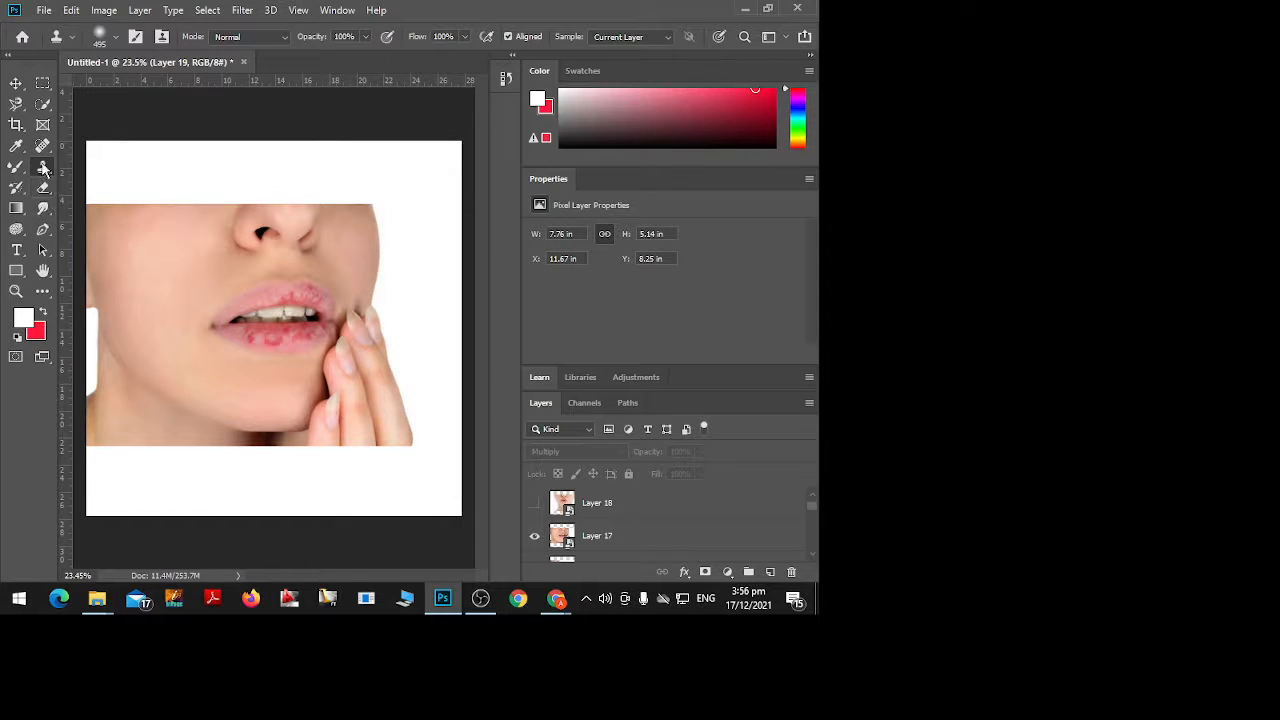
{"action": "left_click", "coordinate": [42, 147]}
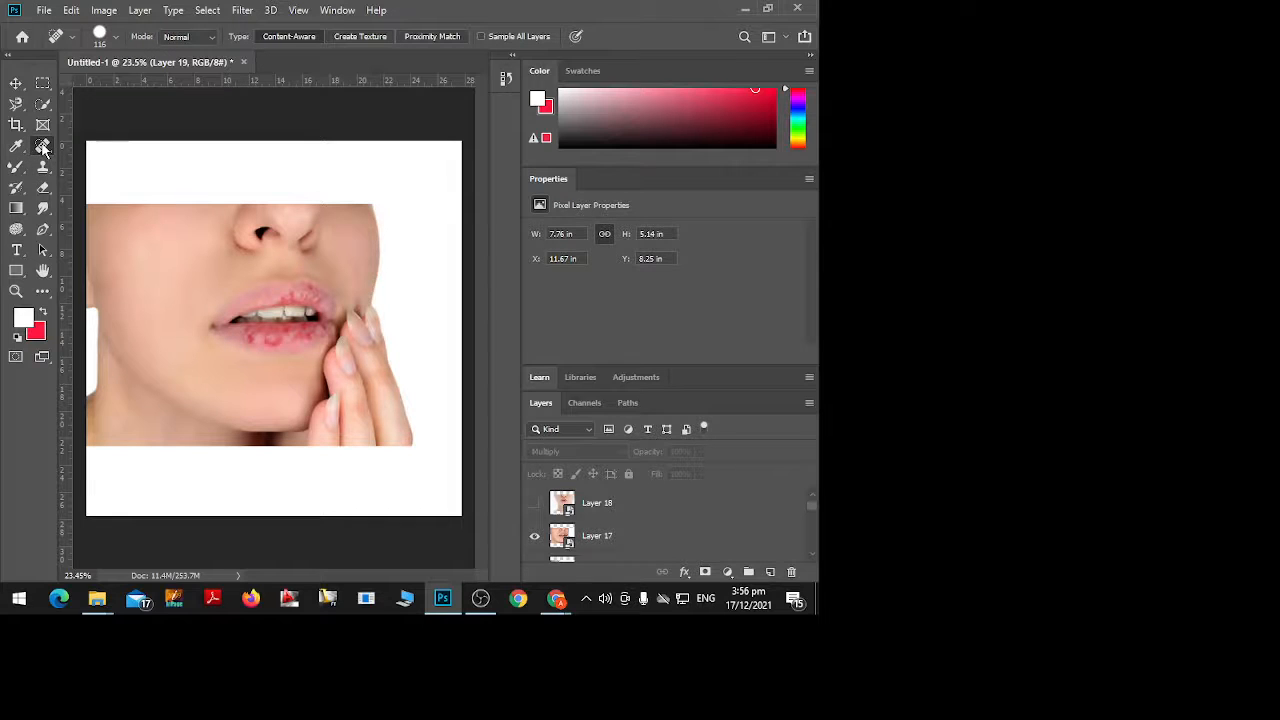
{"action": "right_click", "coordinate": [42, 147]}
{"action": "left_click", "coordinate": [95, 143]}
{"action": "left_click", "coordinate": [606, 536]}
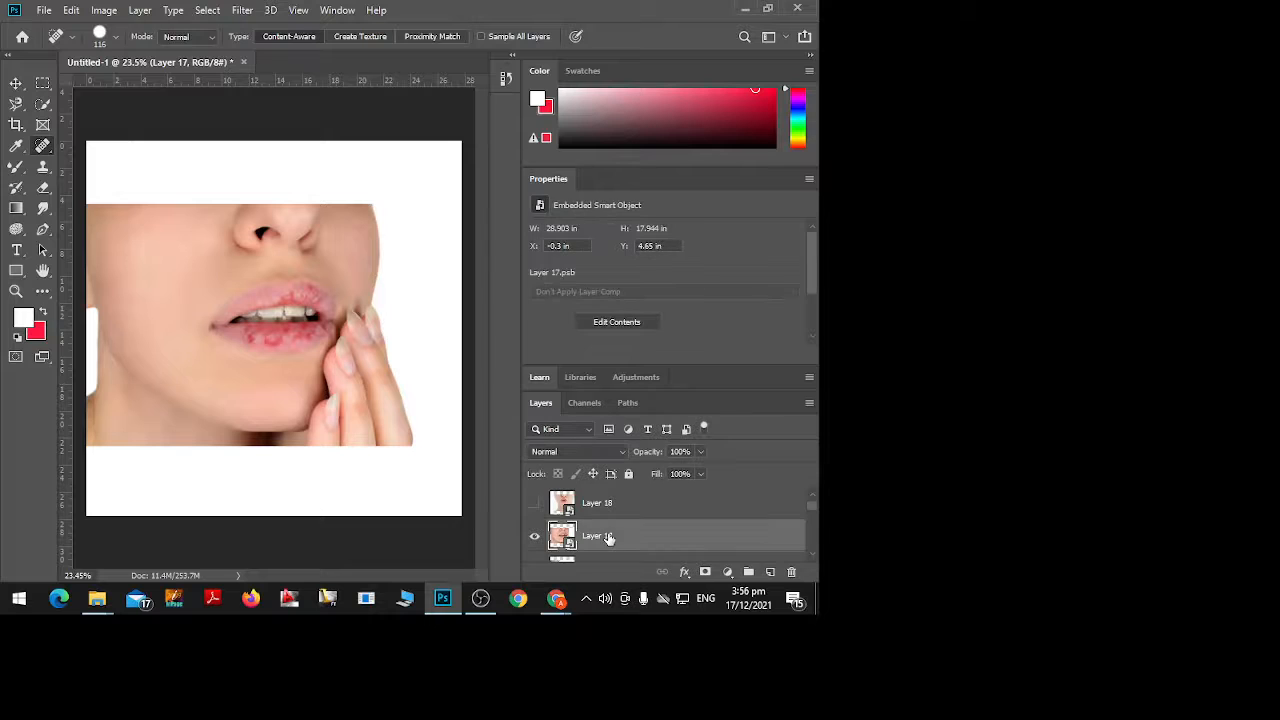
{"action": "left_click", "coordinate": [289, 295]}
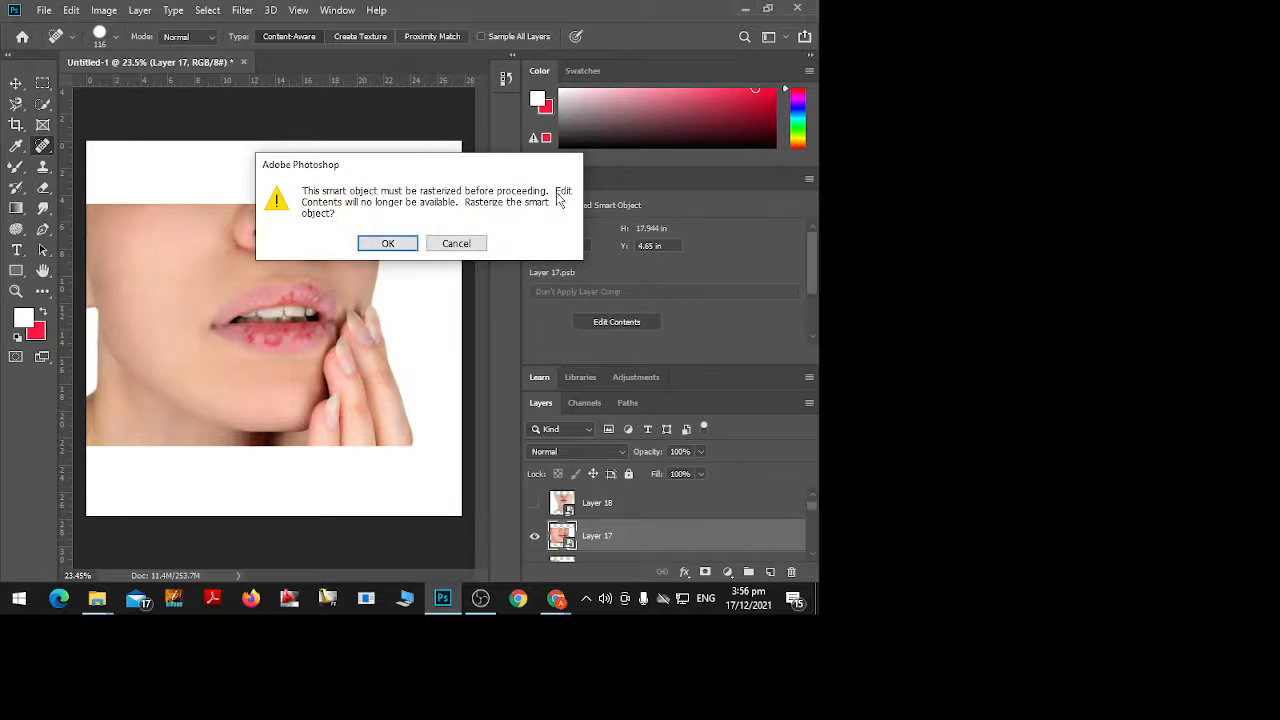
{"action": "left_click", "coordinate": [456, 243]}
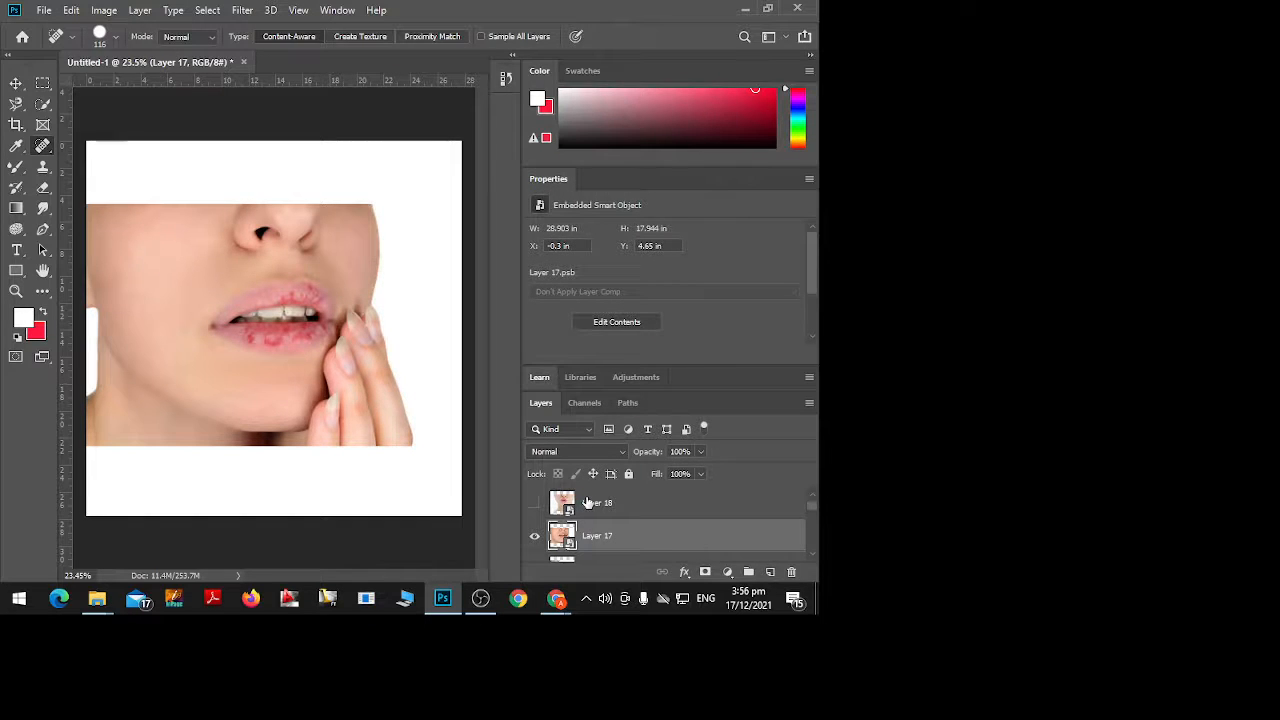
{"action": "key", "text": "ctrl+j"}
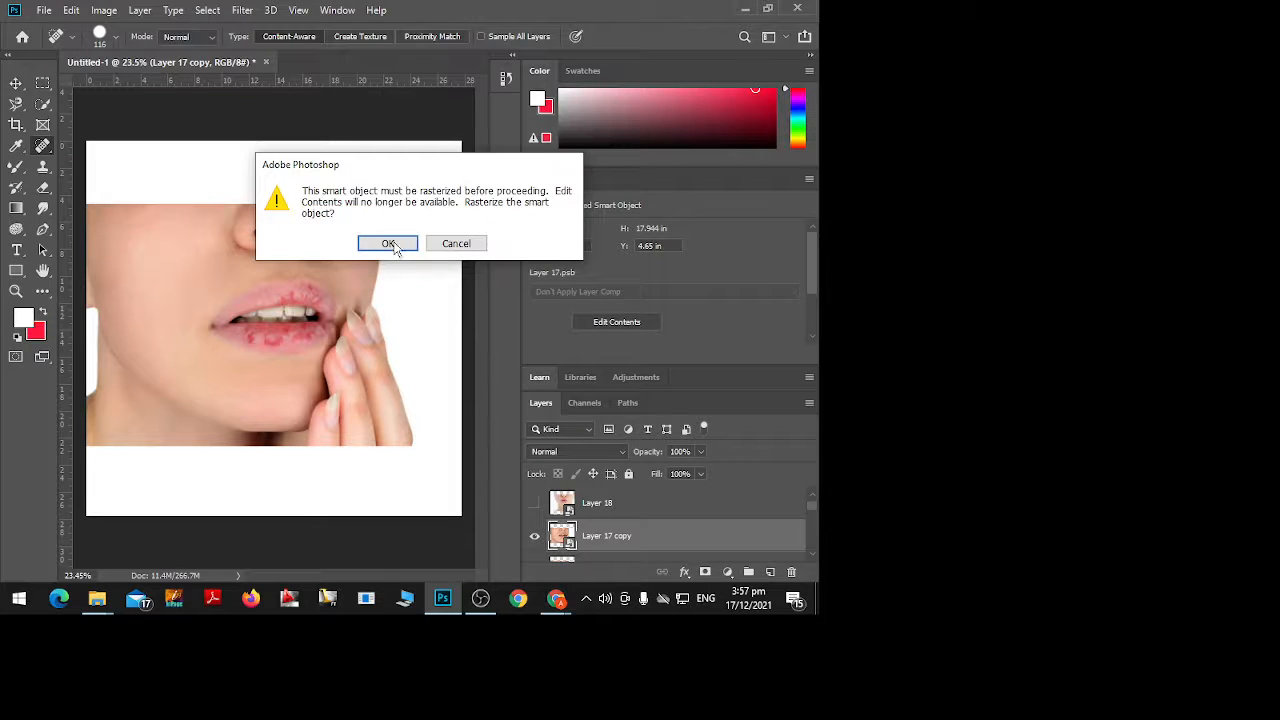
{"action": "left_click", "coordinate": [392, 246]}
Heal the red sores on the upper and lower lips with the Spot Healing Brush, reducing the brush to 63 px
{"action": "mouse_move", "coordinate": [284, 293]}
{"action": "left_mouse_down"}
{"action": "mouse_move", "coordinate": [328, 317]}
{"action": "mouse_move", "coordinate": [305, 300]}
{"action": "mouse_move", "coordinate": [288, 332]}
{"action": "left_mouse_up"}
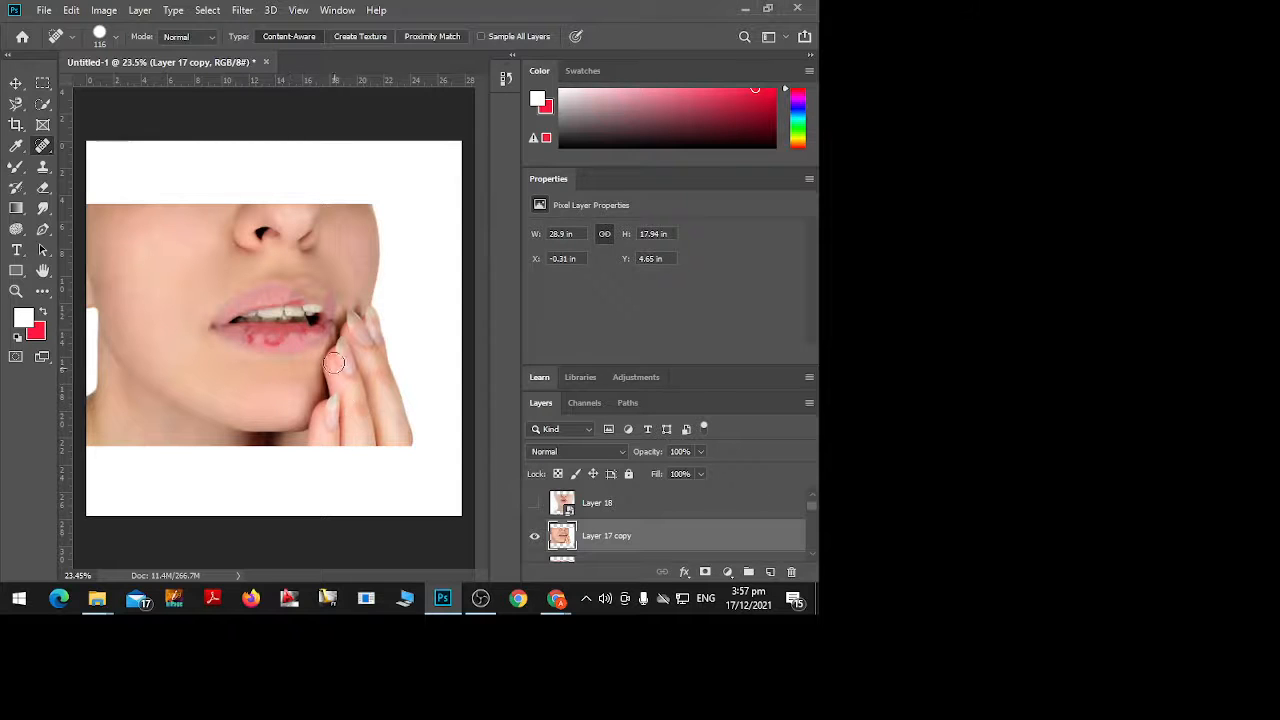
{"action": "right_click", "coordinate": [305, 328]}
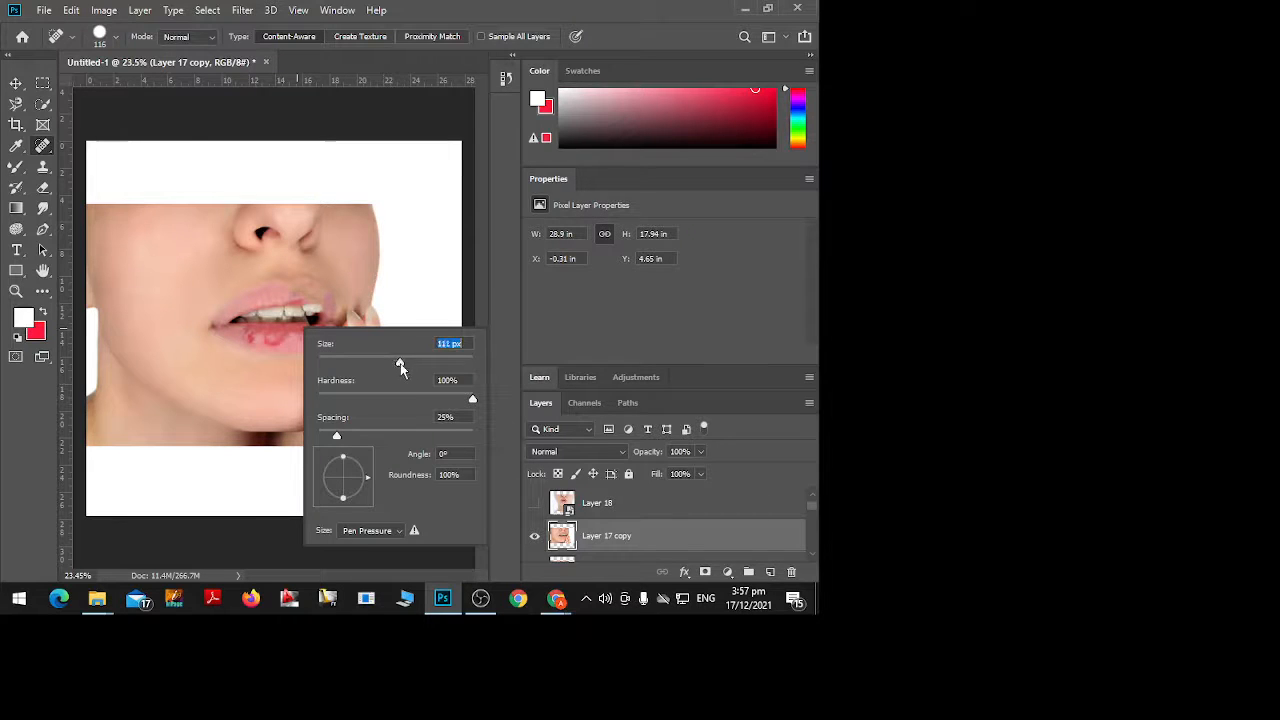
{"action": "left_click_drag", "start_coordinate": [400, 362], "coordinate": [366, 362]}
{"action": "left_click", "coordinate": [270, 344]}
{"action": "left_click_drag", "start_coordinate": [272, 343], "coordinate": [258, 338]}
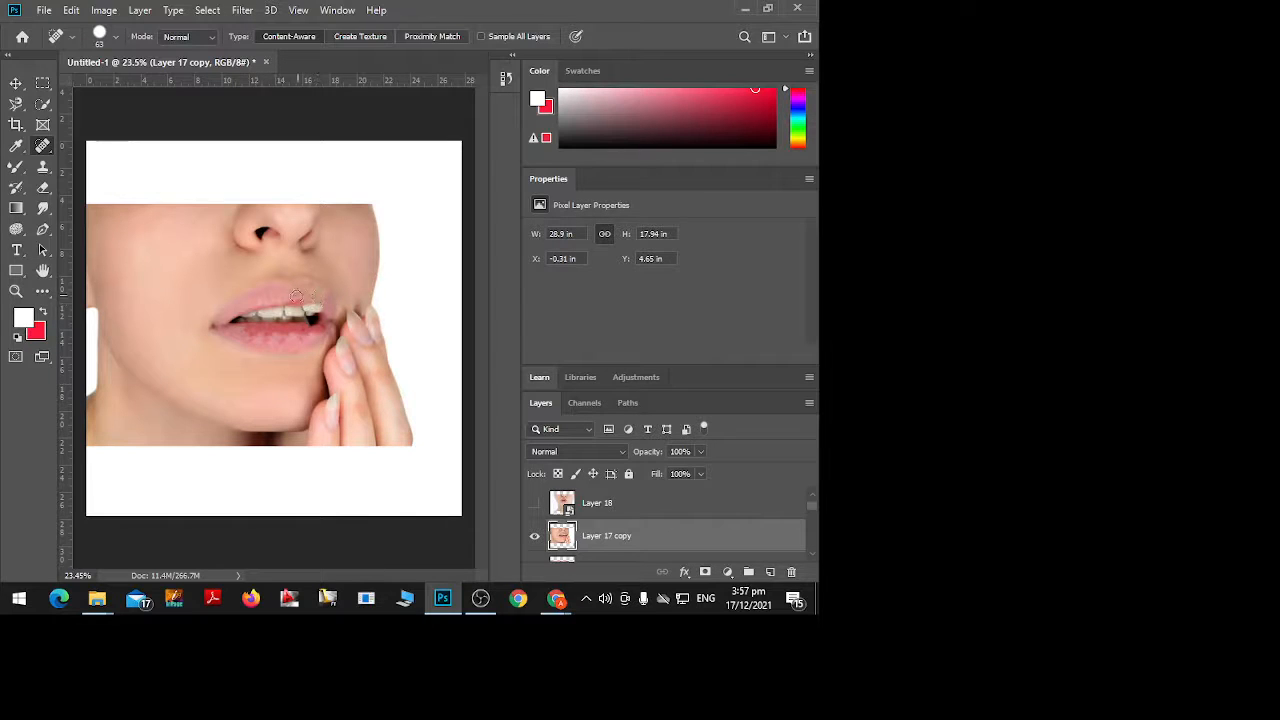
{"action": "left_click_drag", "start_coordinate": [298, 289], "coordinate": [314, 290]}
Patch the reddened area of the upper lip with the Patch tool and clear the selection
{"action": "right_click", "coordinate": [42, 145]}
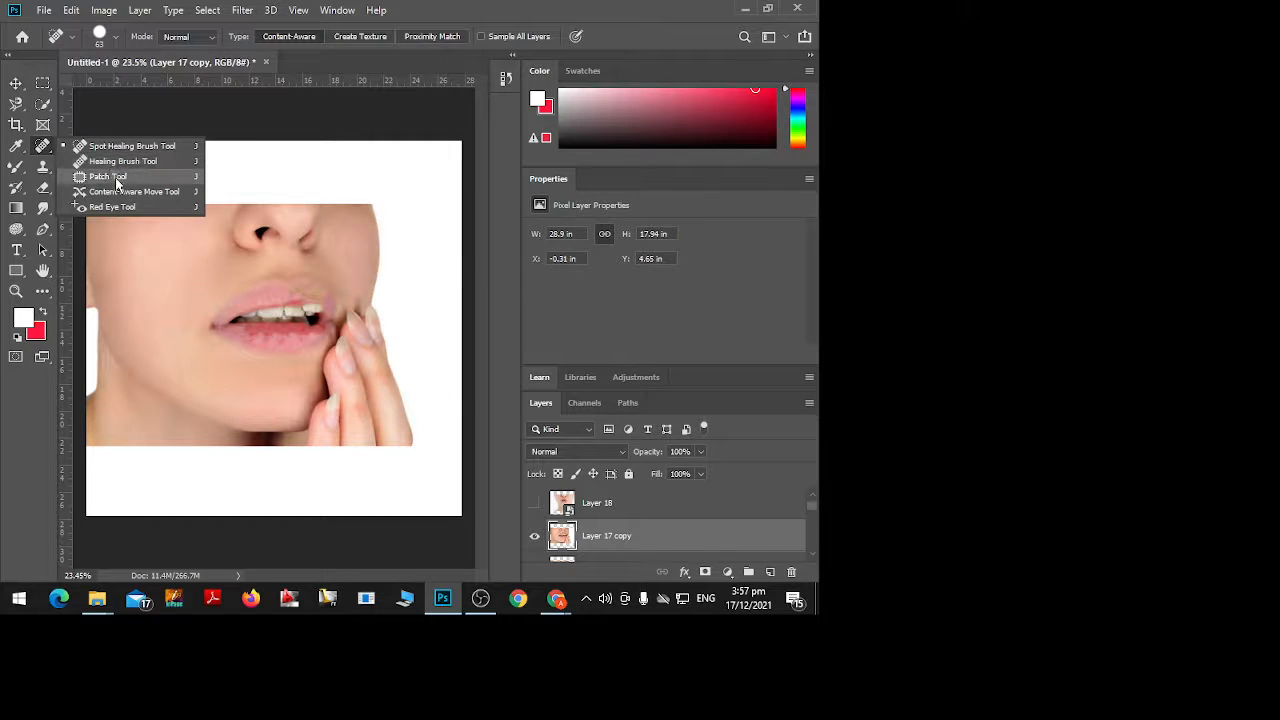
{"action": "left_click", "coordinate": [117, 180]}
{"action": "mouse_move", "coordinate": [264, 292]}
{"action": "left_mouse_down"}
{"action": "mouse_move", "coordinate": [251, 298]}
{"action": "mouse_move", "coordinate": [314, 298]}
{"action": "left_mouse_up"}
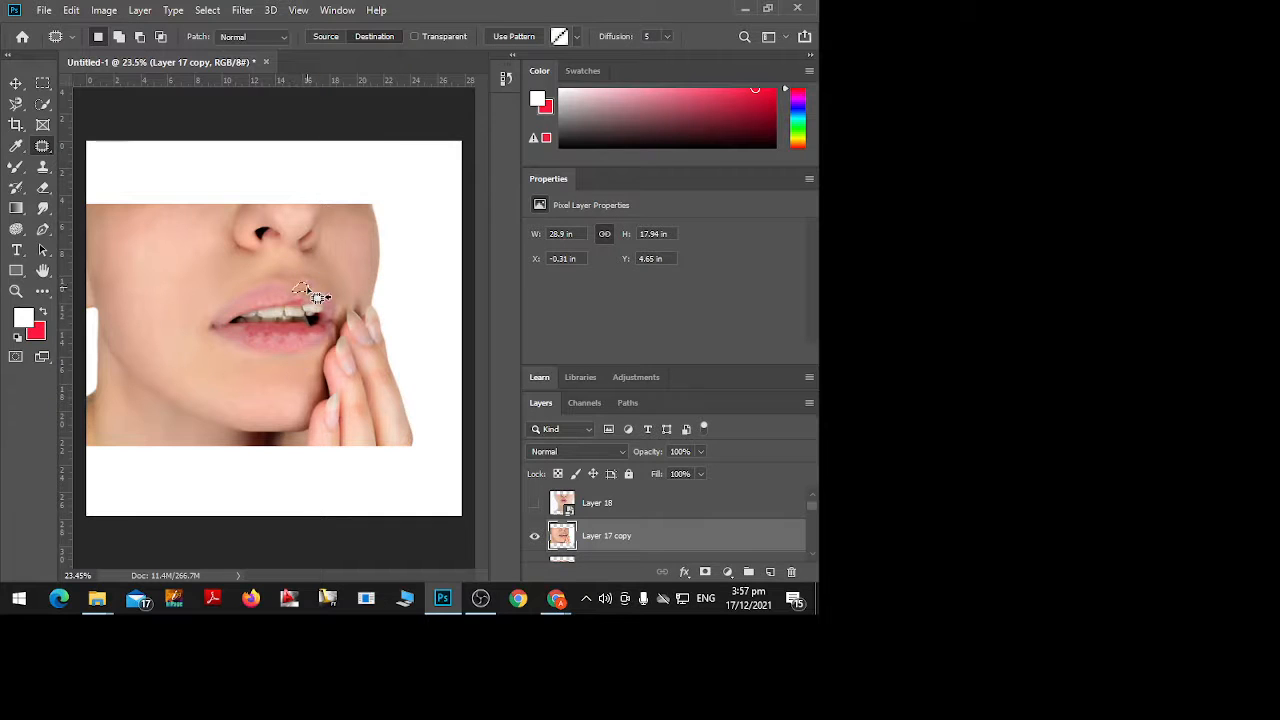
{"action": "left_click", "coordinate": [298, 320]}
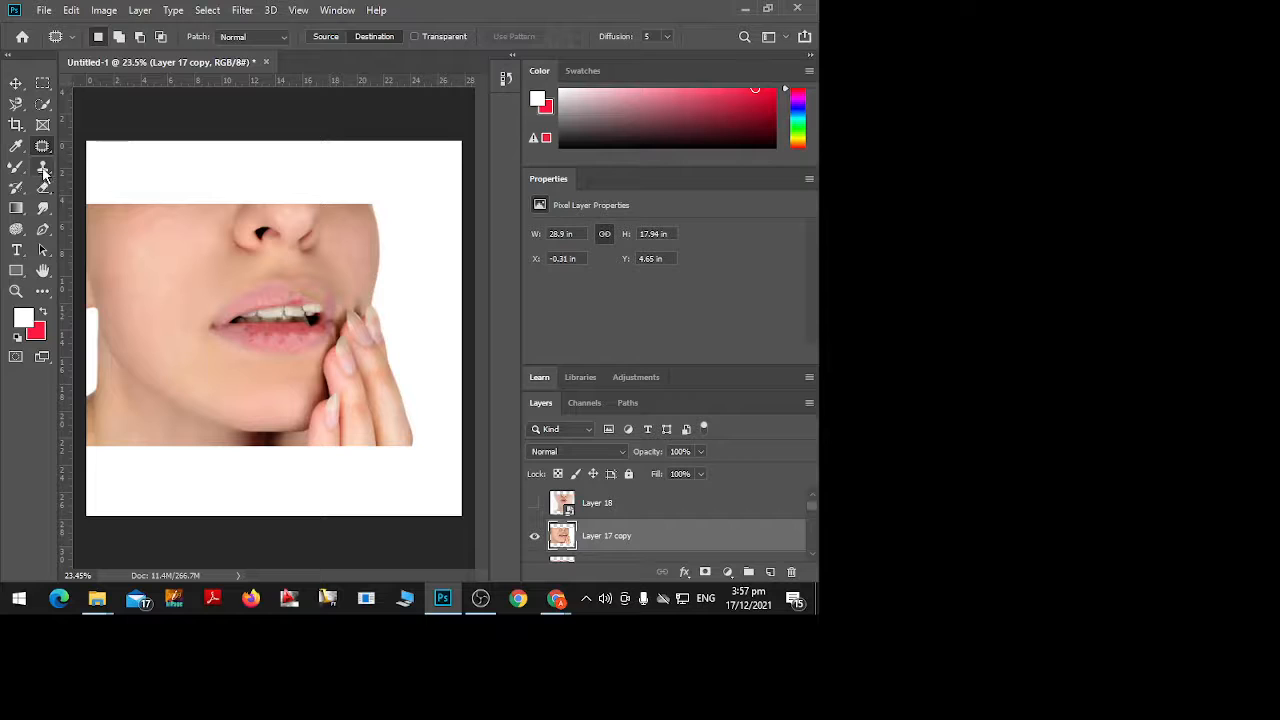
Switch to the Clone Stamp tool and set its brush size to 1 px
{"action": "left_click", "coordinate": [45, 169]}
{"action": "left_click", "coordinate": [85, 183]}
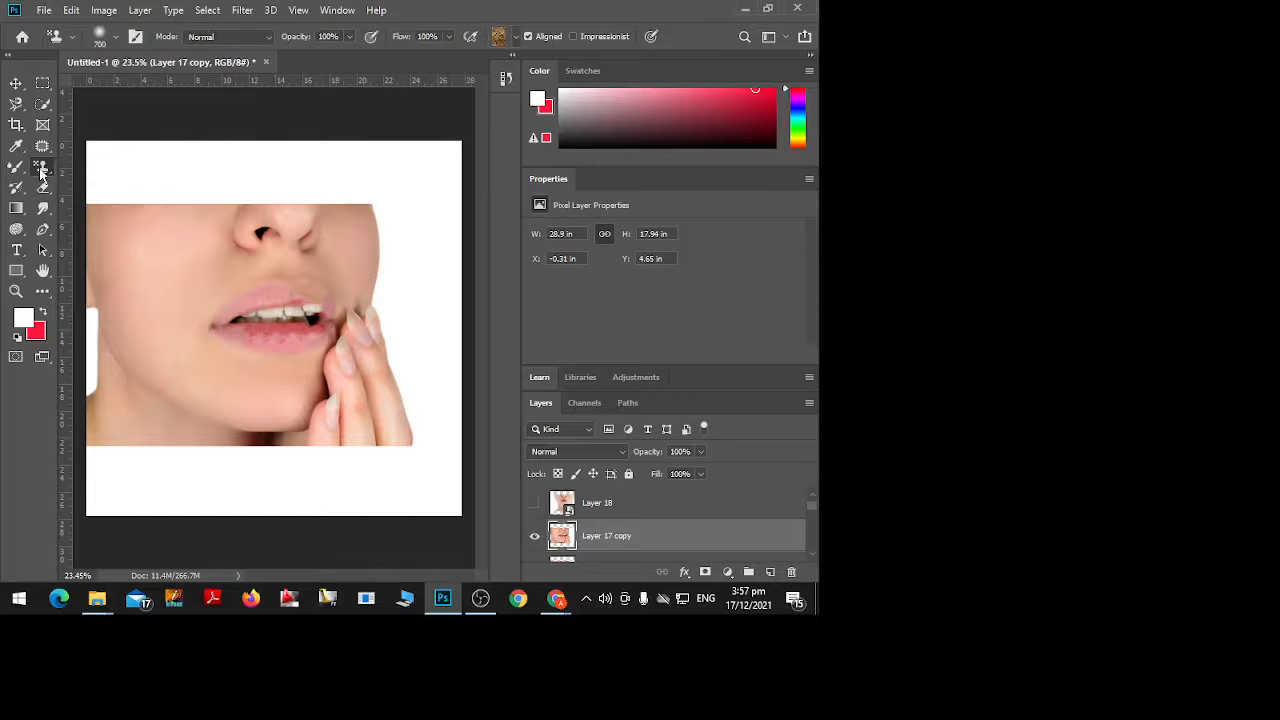
{"action": "right_click", "coordinate": [42, 168]}
{"action": "left_click", "coordinate": [115, 167]}
{"action": "right_click", "coordinate": [242, 238]}
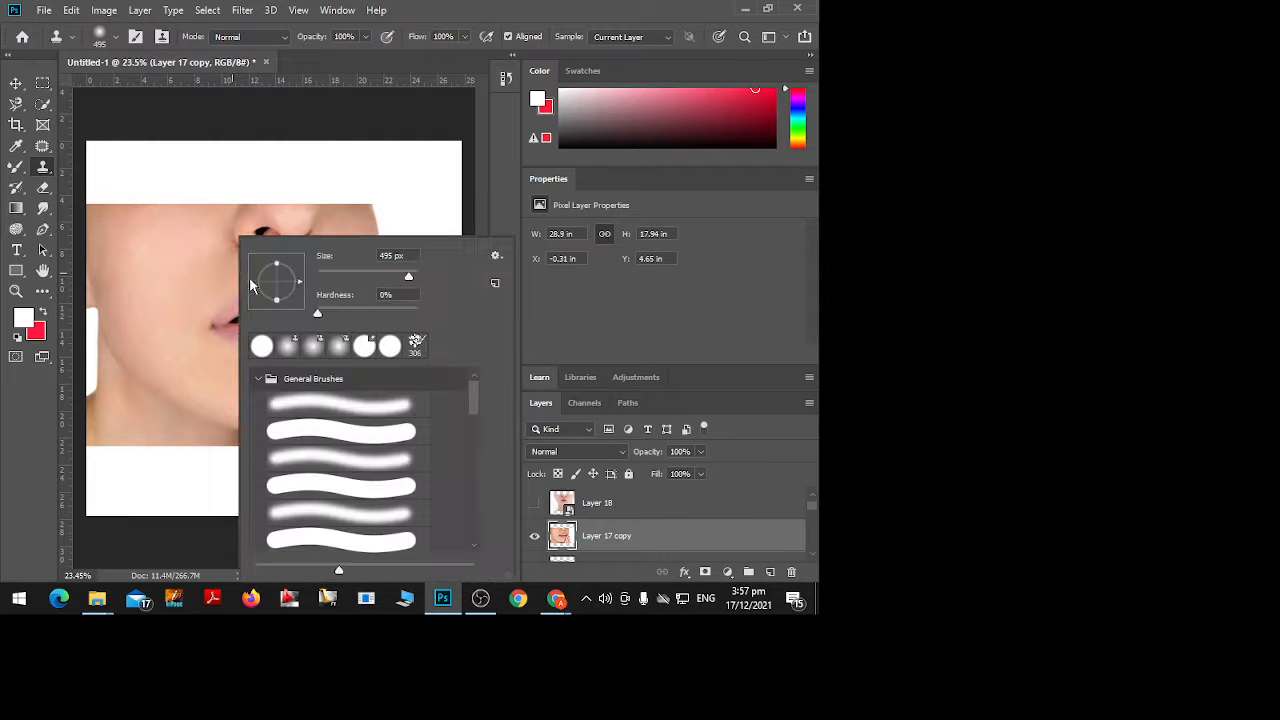
{"action": "left_click_drag", "start_coordinate": [408, 277], "coordinate": [312, 279]}
{"action": "left_click", "coordinate": [228, 304]}
{"action": "left_click", "coordinate": [399, 242]}
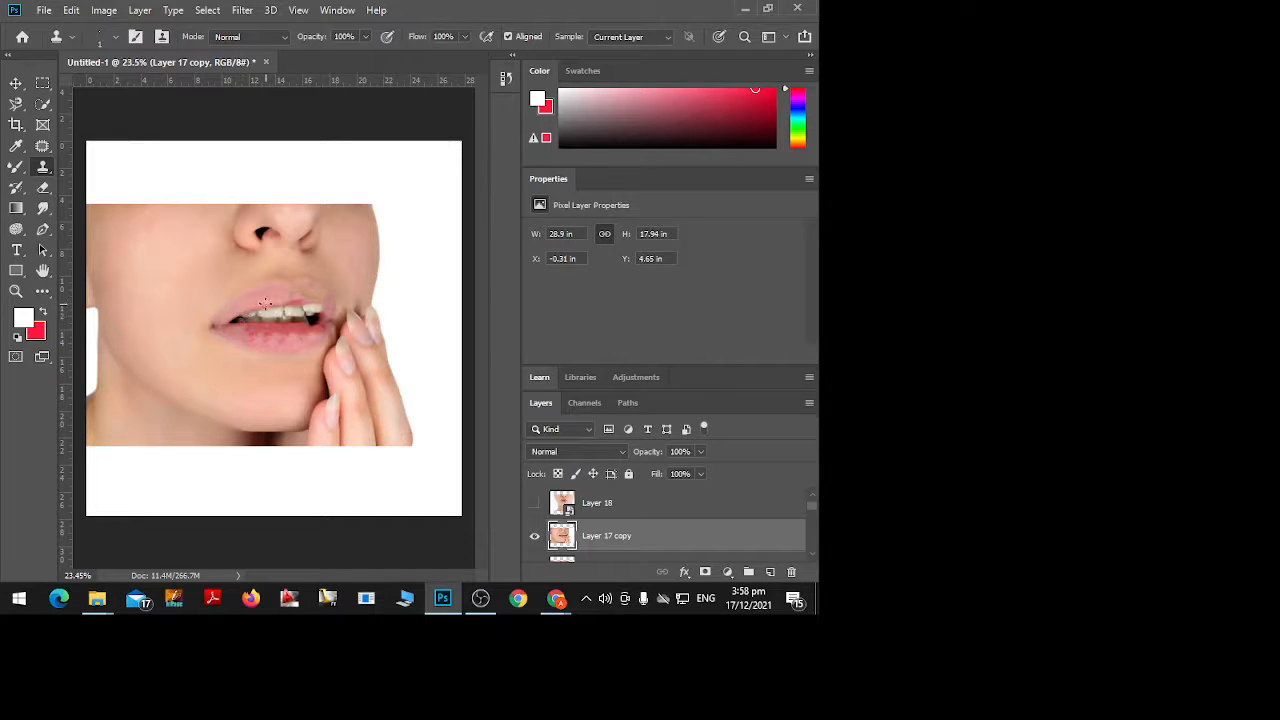
Compare the retouched lips with the original by toggling the visibility of Layer 17 copy and Layer 17
{"action": "scroll", "coordinate": [533, 509], "scroll_direction": "down", "scroll_amount": 1}
{"action": "left_click", "coordinate": [534, 504]}
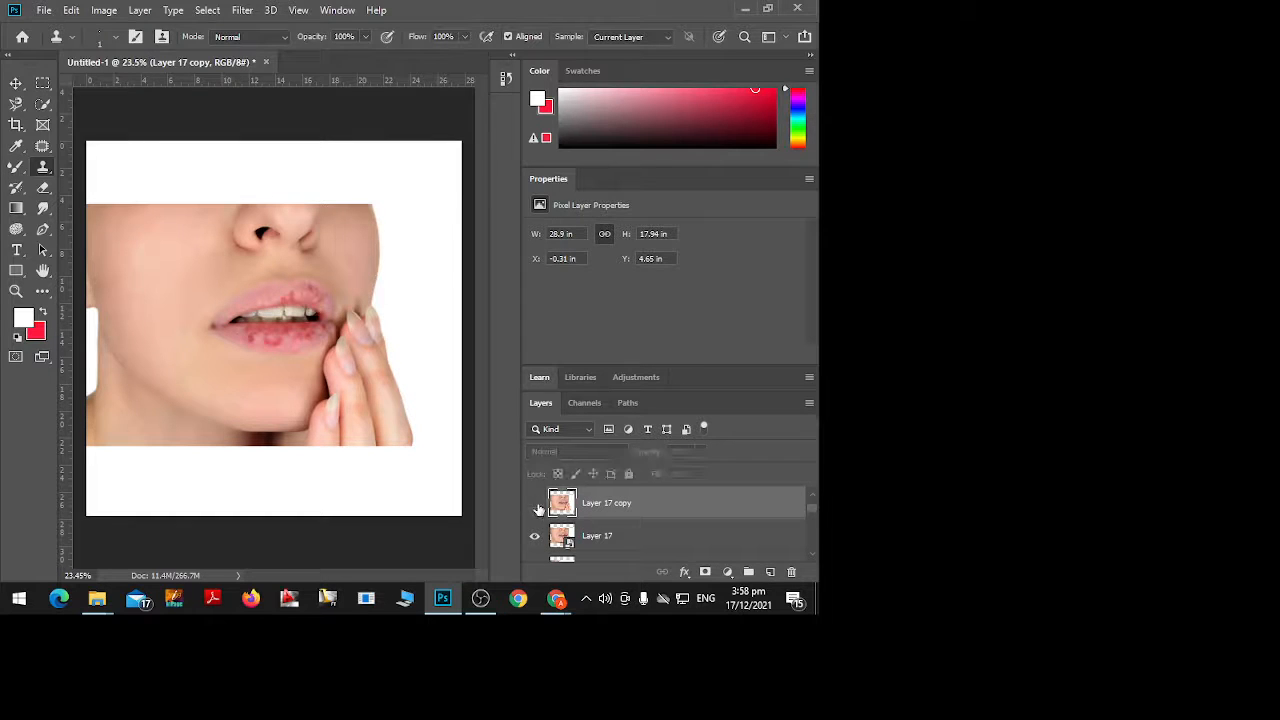
{"action": "left_click", "coordinate": [535, 539]}
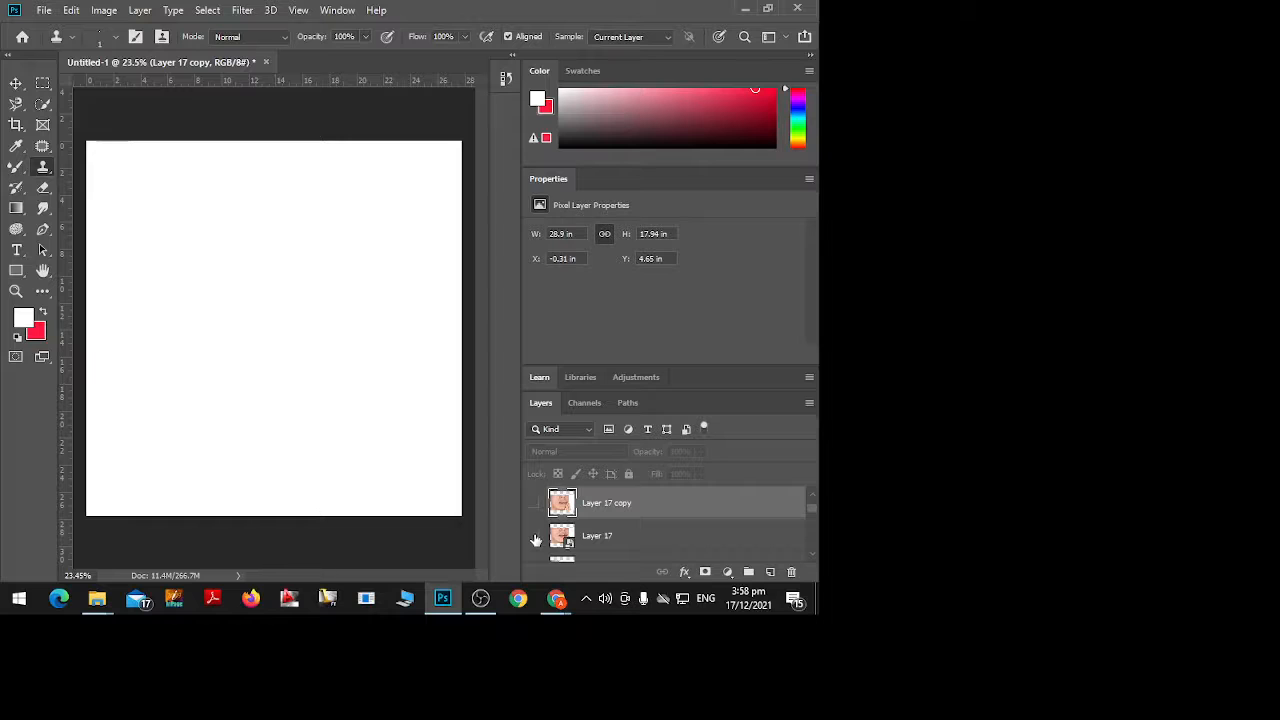
{"action": "left_click", "coordinate": [535, 539]}
{"action": "left_click", "coordinate": [533, 505]}
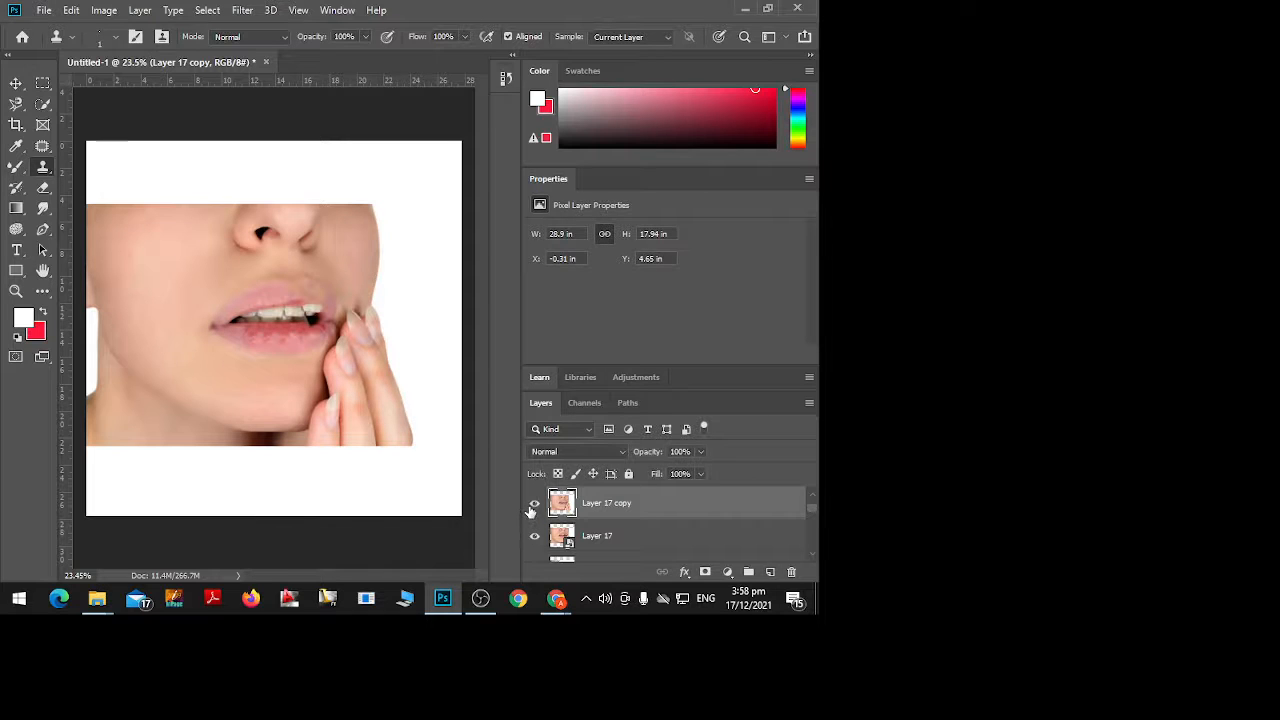
{"action": "left_click", "coordinate": [533, 506]}
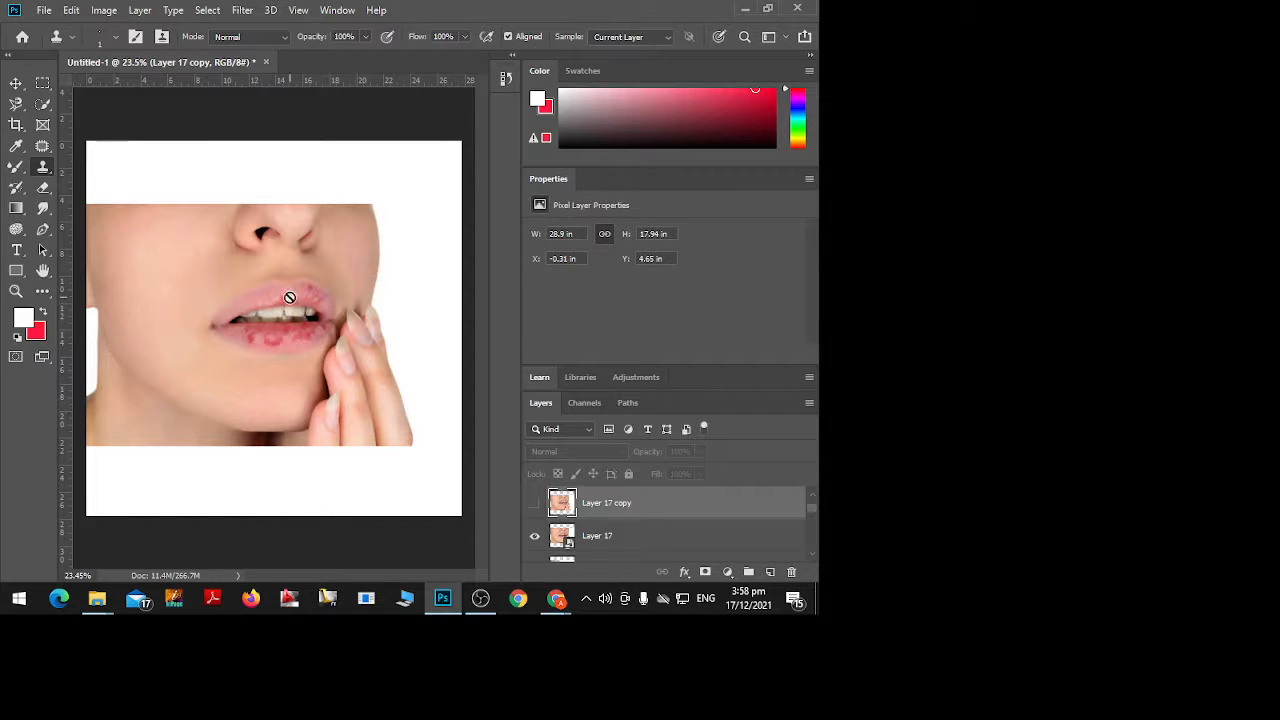
{"action": "left_click", "coordinate": [536, 503]}
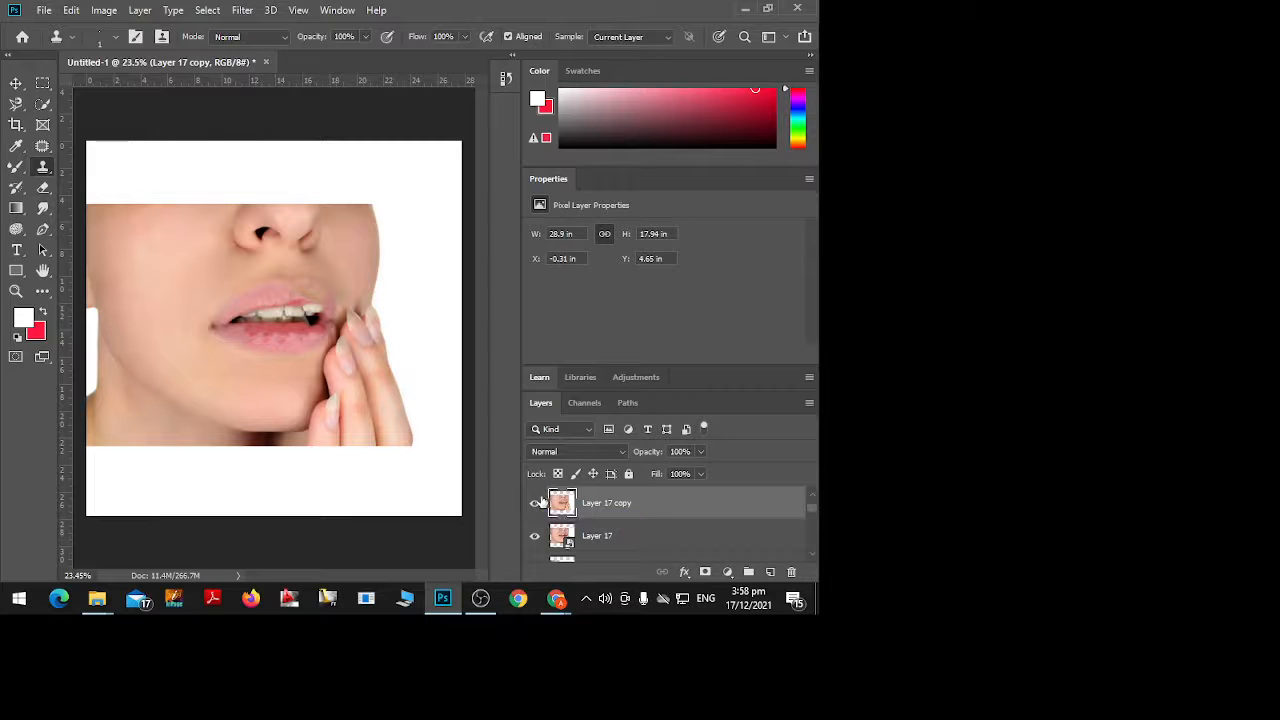
Hide Layer 17 copy and Layer 17, then show and select Layer 16 with the closed-eyes portrait
{"action": "left_click", "coordinate": [536, 503]}
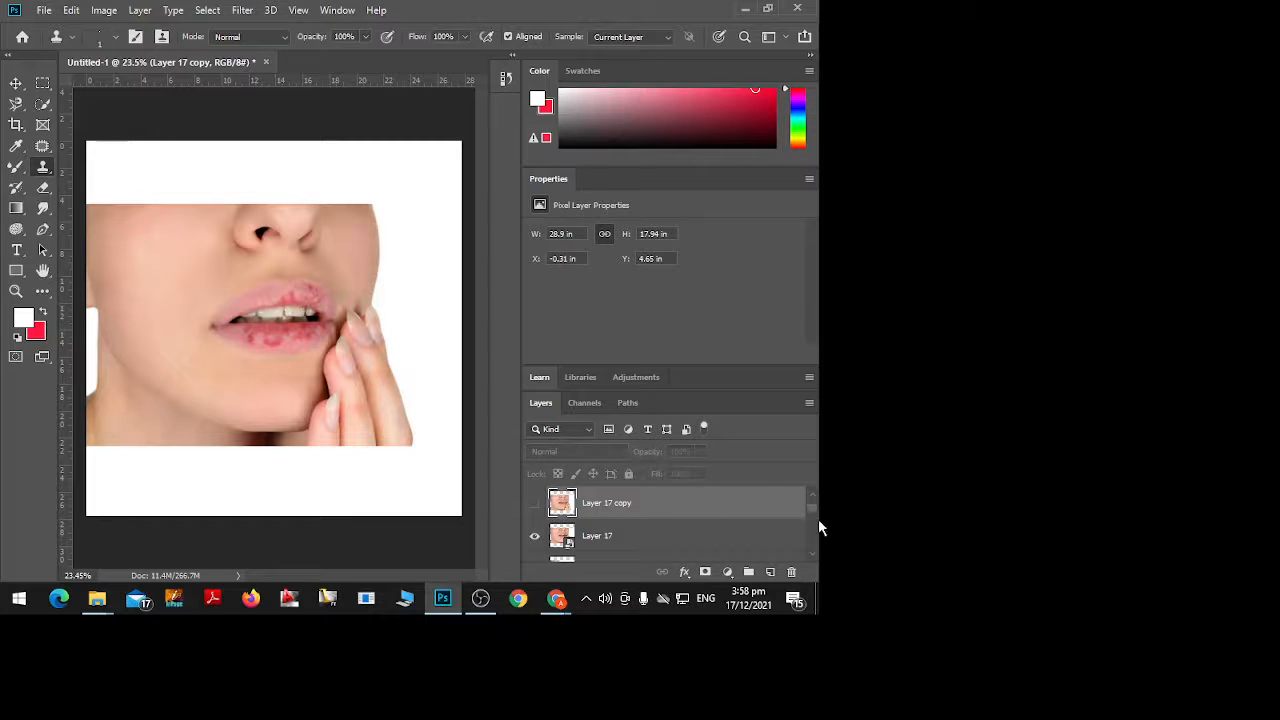
{"action": "left_click", "coordinate": [534, 536]}
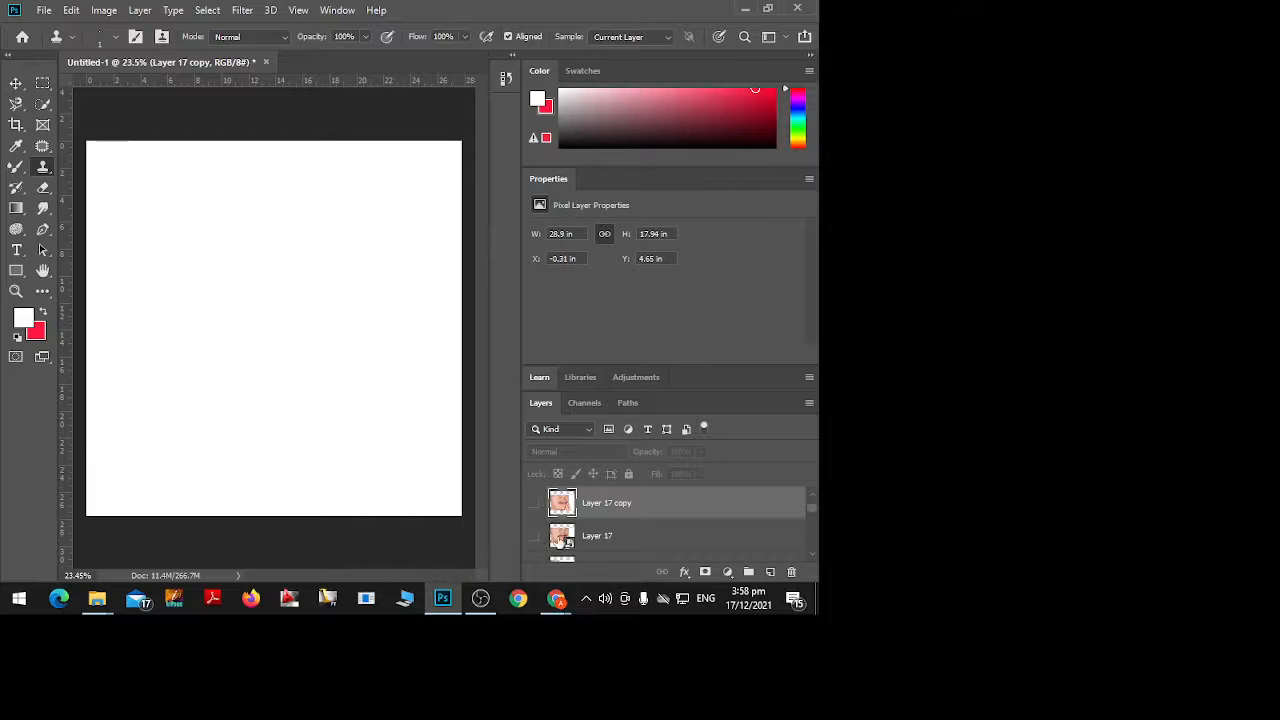
{"action": "scroll", "coordinate": [570, 538], "scroll_direction": "down", "scroll_amount": 1}
{"action": "left_click", "coordinate": [534, 536]}
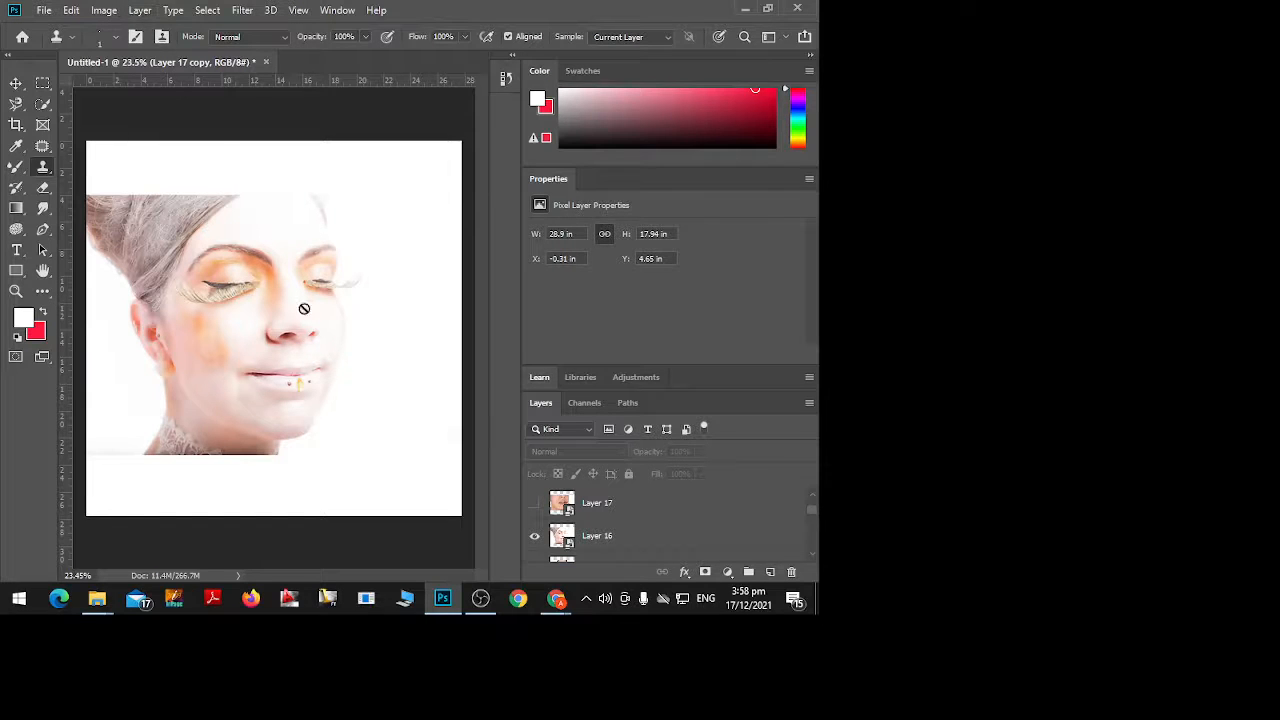
{"action": "left_click", "coordinate": [594, 540]}
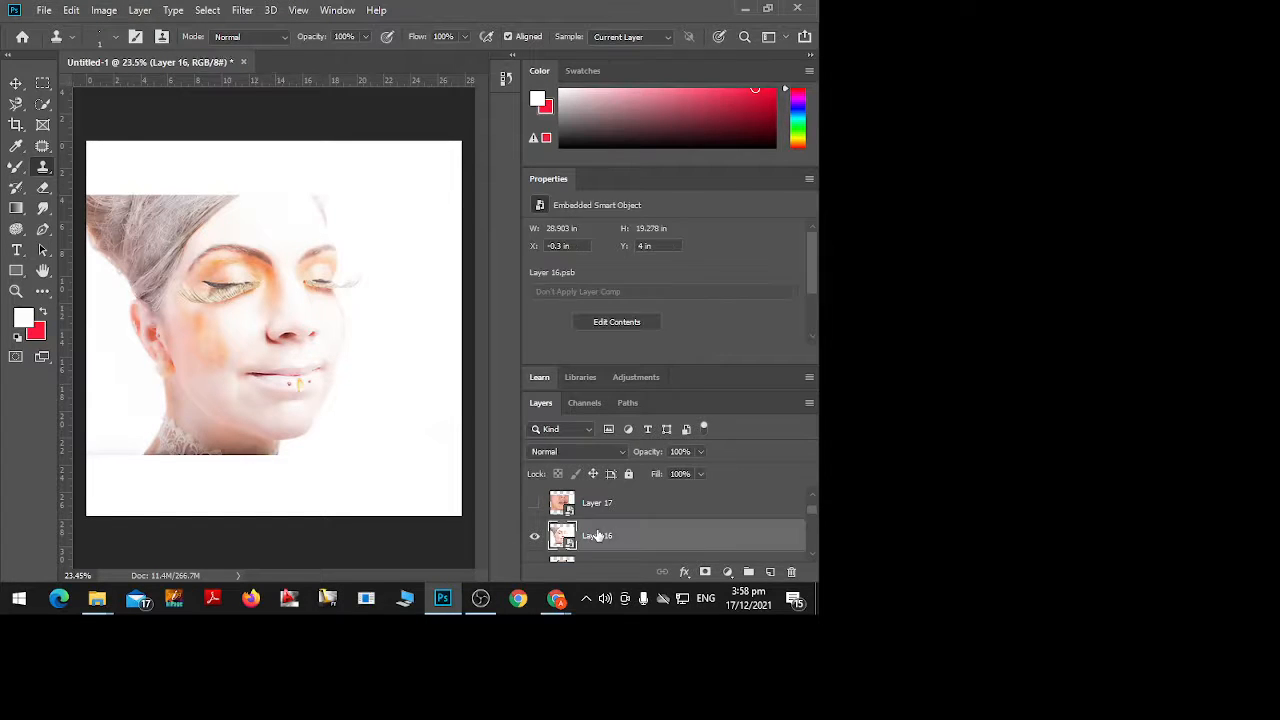
Add a Curves adjustment layer above Layer 16 and pull the middle of the curve down to darken the portrait
{"action": "left_click", "coordinate": [727, 571]}
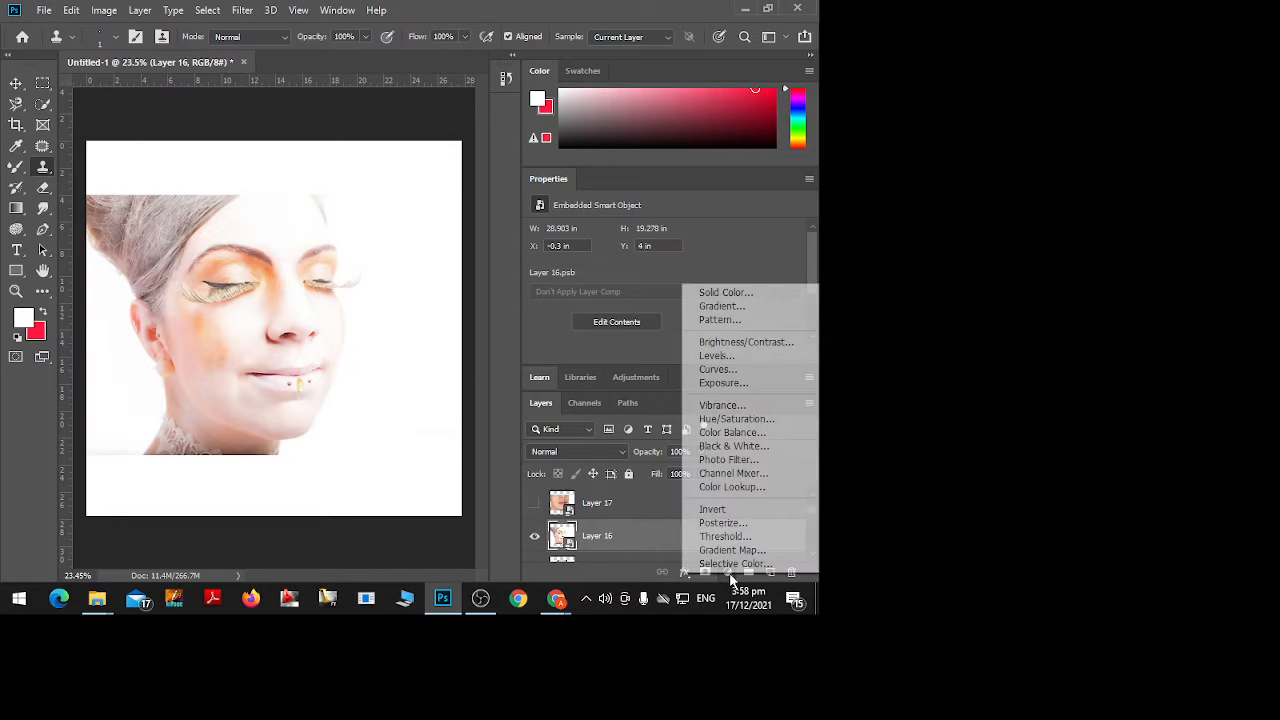
{"action": "left_click", "coordinate": [720, 369]}
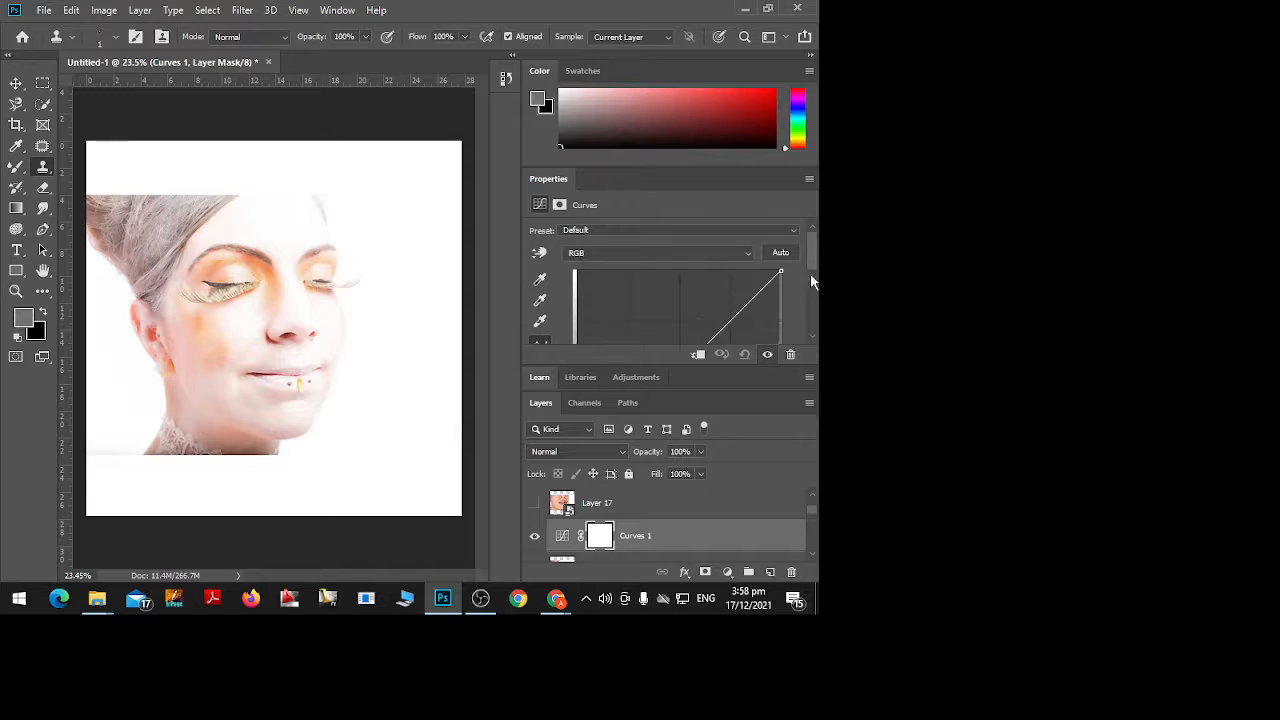
{"action": "scroll", "coordinate": [813, 257], "scroll_direction": "down", "scroll_amount": 2}
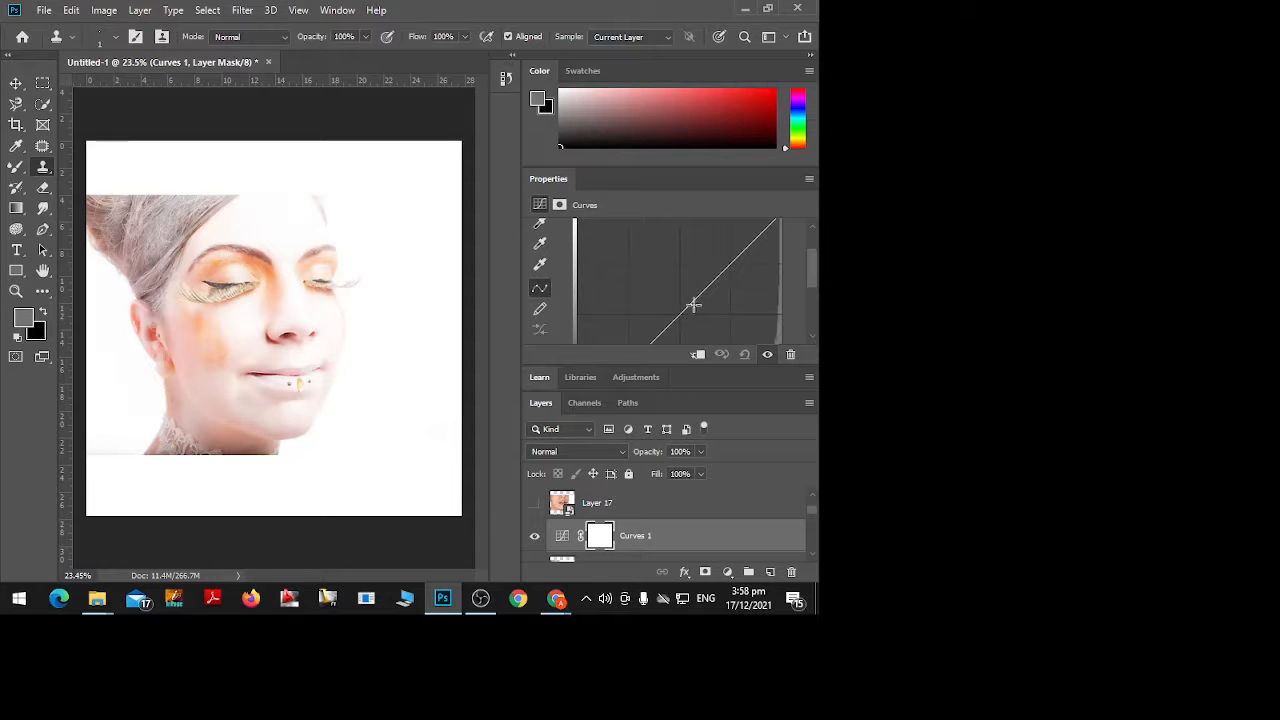
{"action": "left_click_drag", "start_coordinate": [694, 303], "coordinate": [711, 338]}
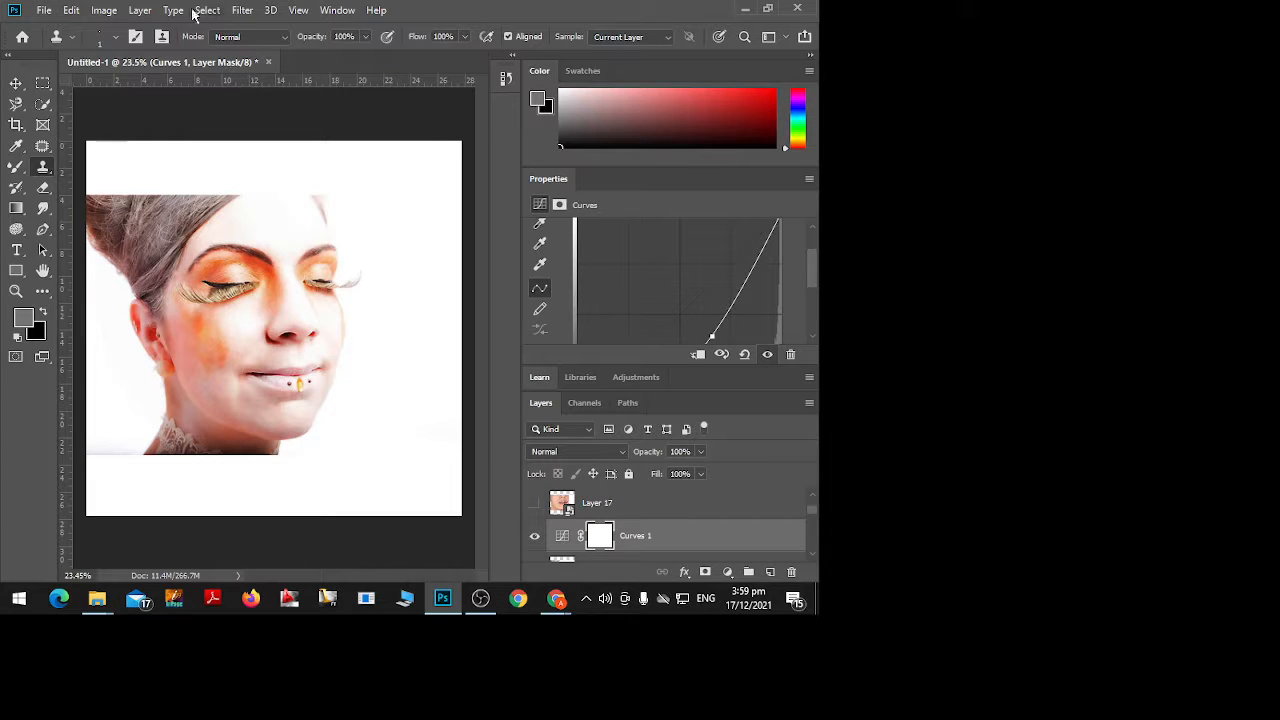
Switch to the Mixer Brush tool and view its Load Tool Presets dialog, closing it without loading anything
{"action": "left_click", "coordinate": [15, 168]}
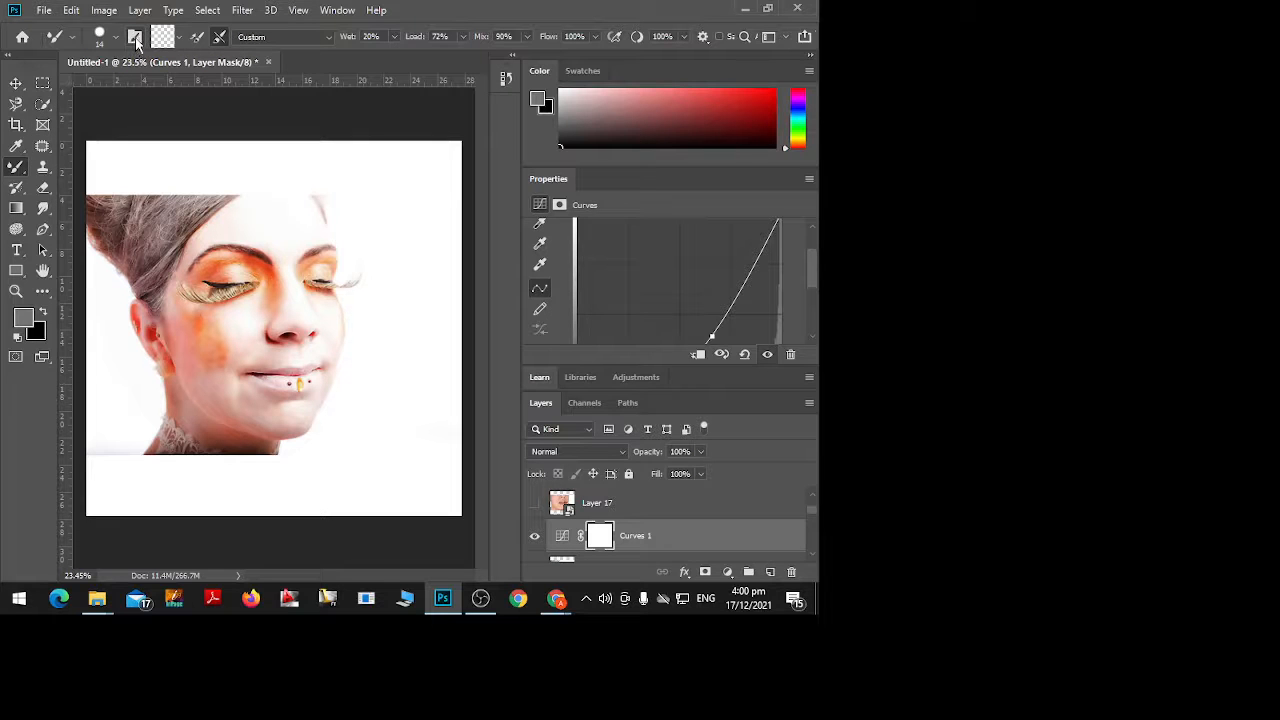
{"action": "left_click", "coordinate": [62, 40]}
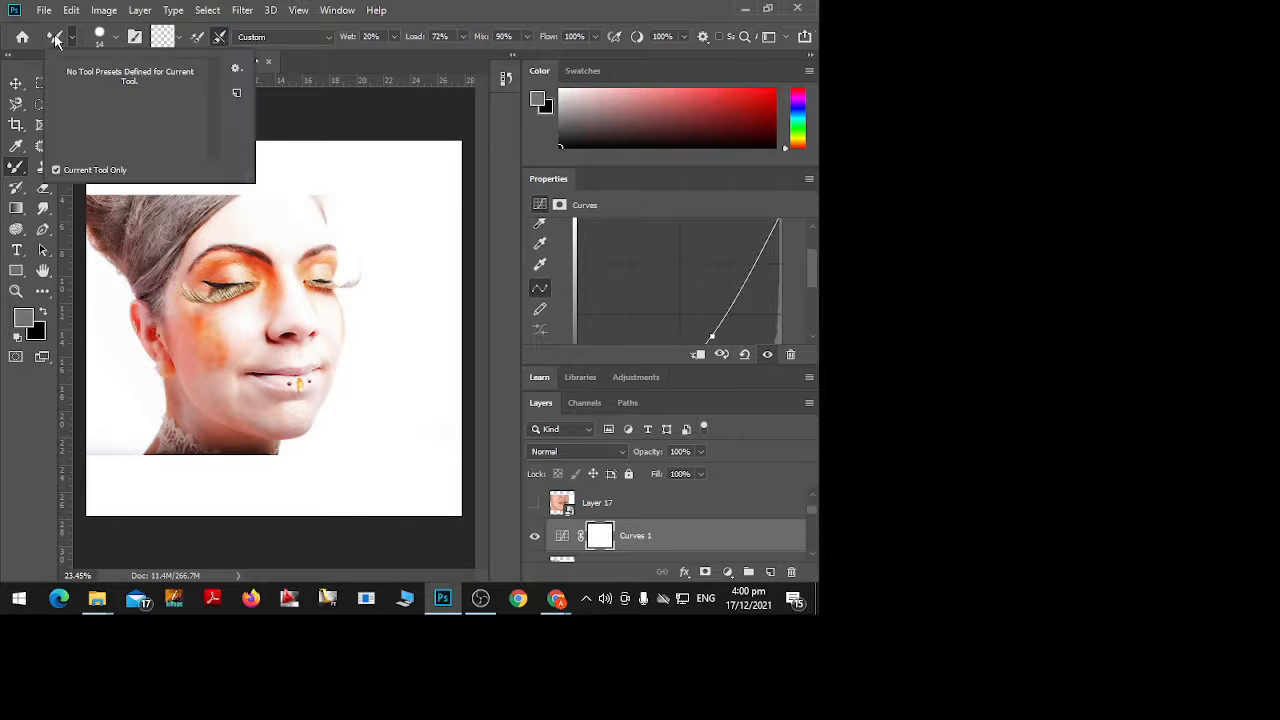
{"action": "left_click", "coordinate": [236, 71]}
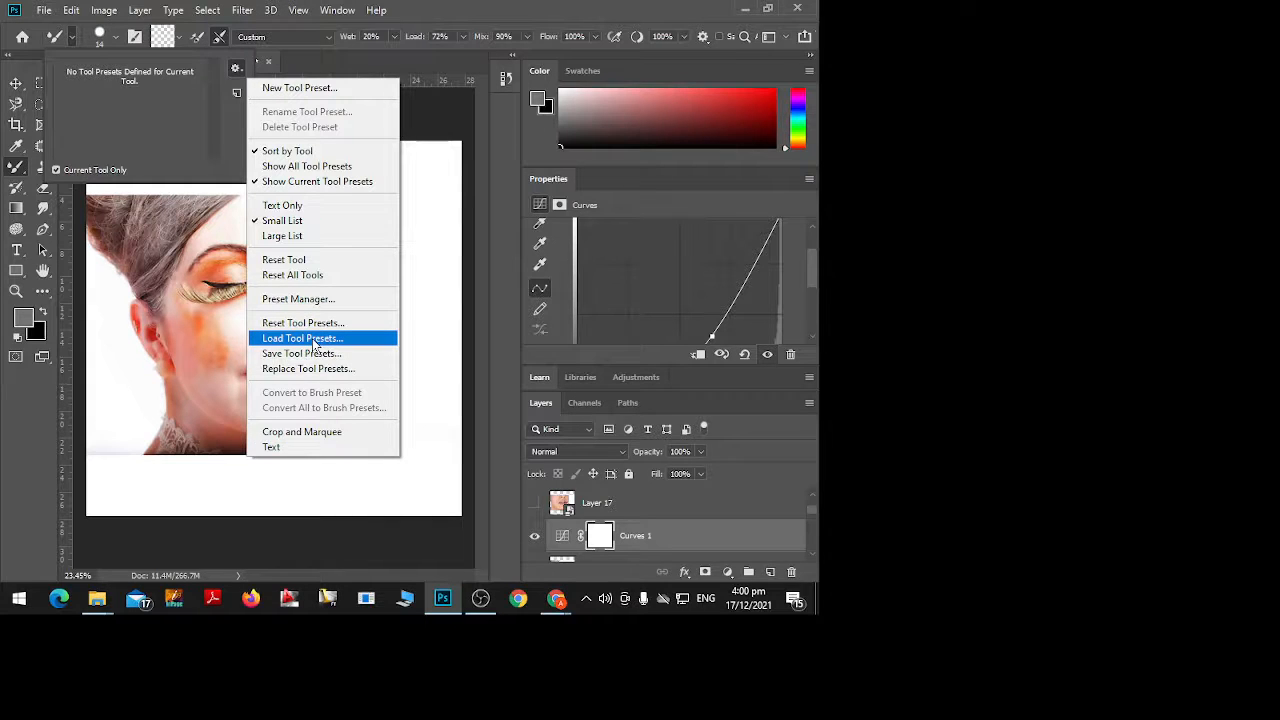
{"action": "left_click", "coordinate": [313, 345]}
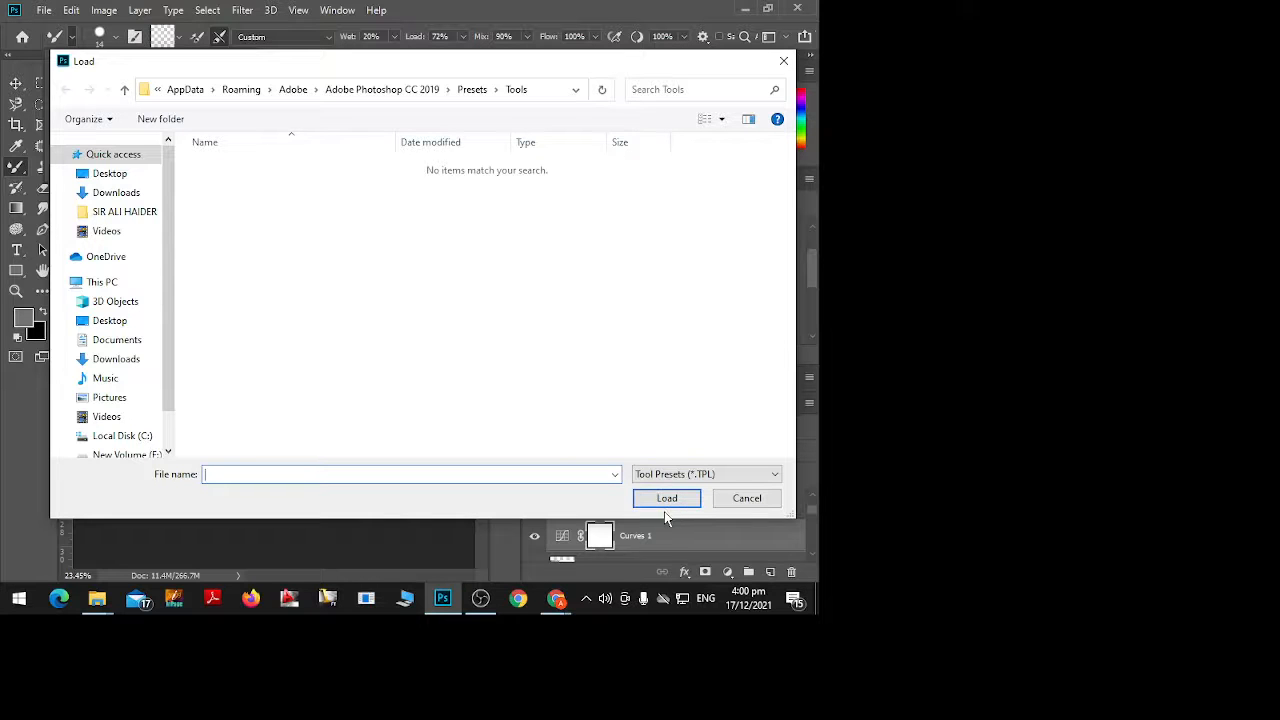
{"action": "left_click", "coordinate": [783, 61]}
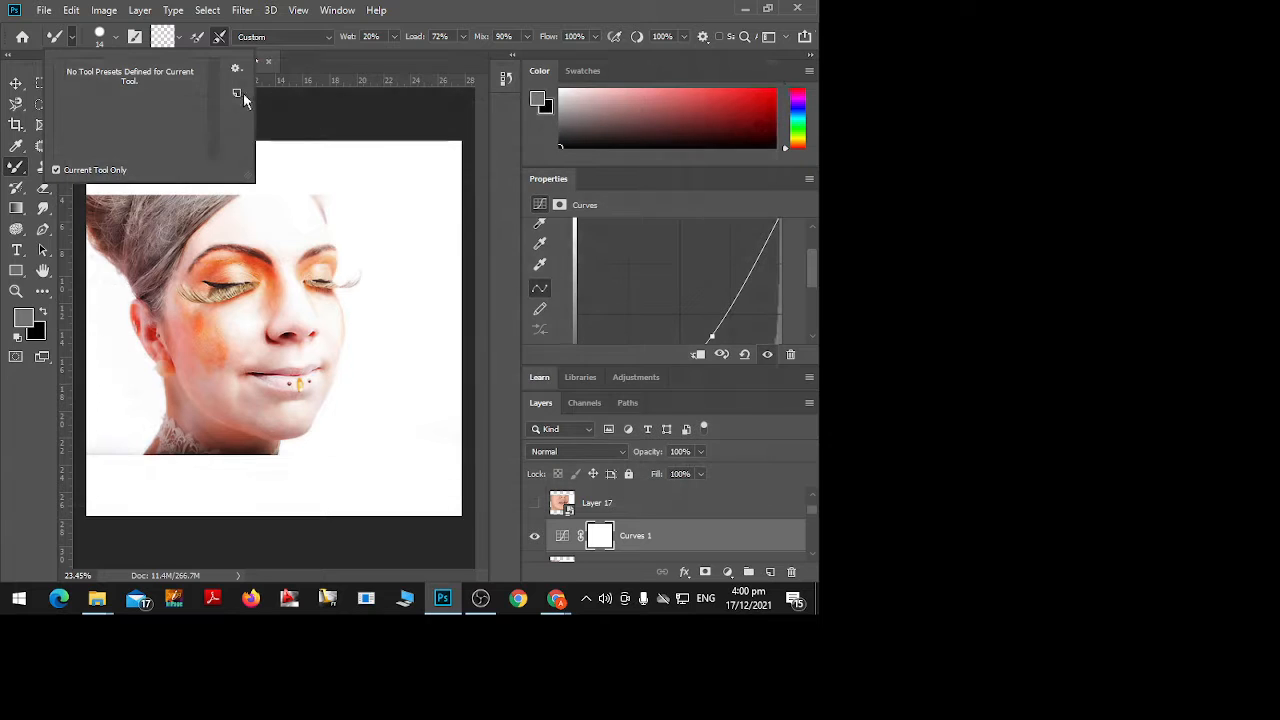
{"action": "left_click", "coordinate": [272, 126]}
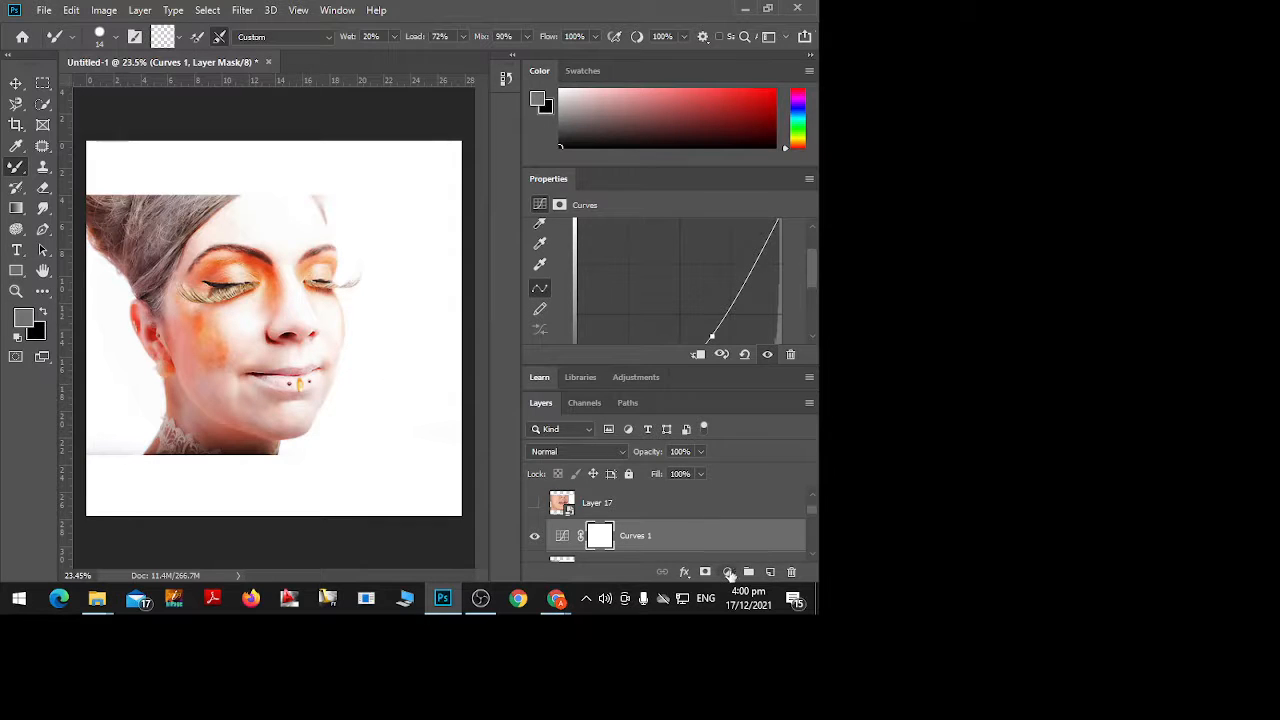
Hide the Curves 1 adjustment layer and add a vector mask to it
{"action": "left_click", "coordinate": [534, 536]}
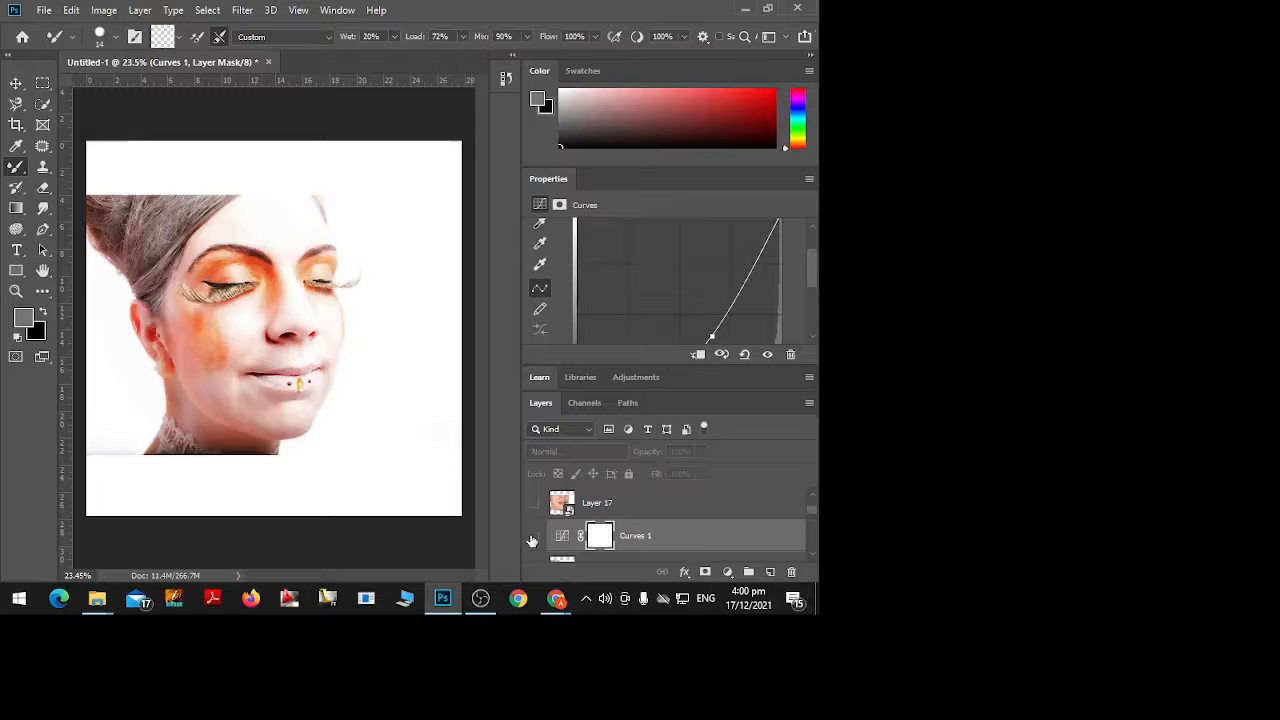
{"action": "left_click", "coordinate": [704, 573]}
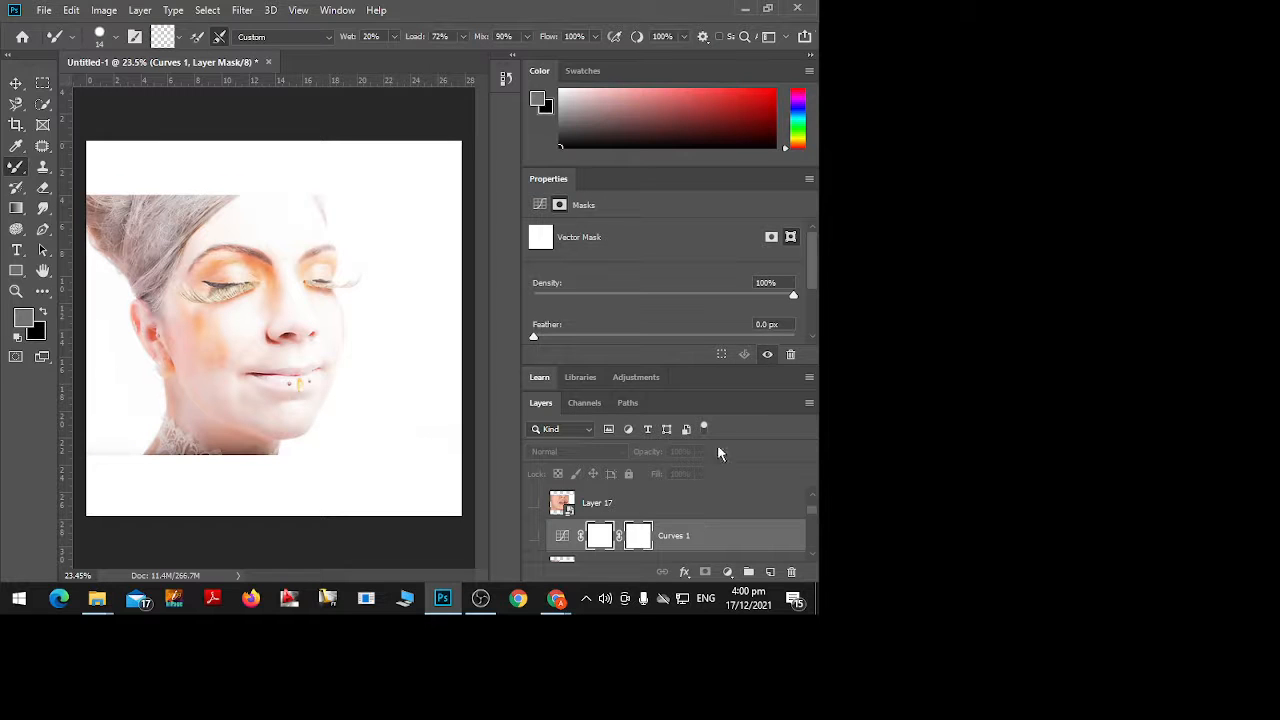
Add a Levels adjustment layer with the midtone input level set to 0.74, and hide that layer
{"action": "left_click", "coordinate": [727, 574]}
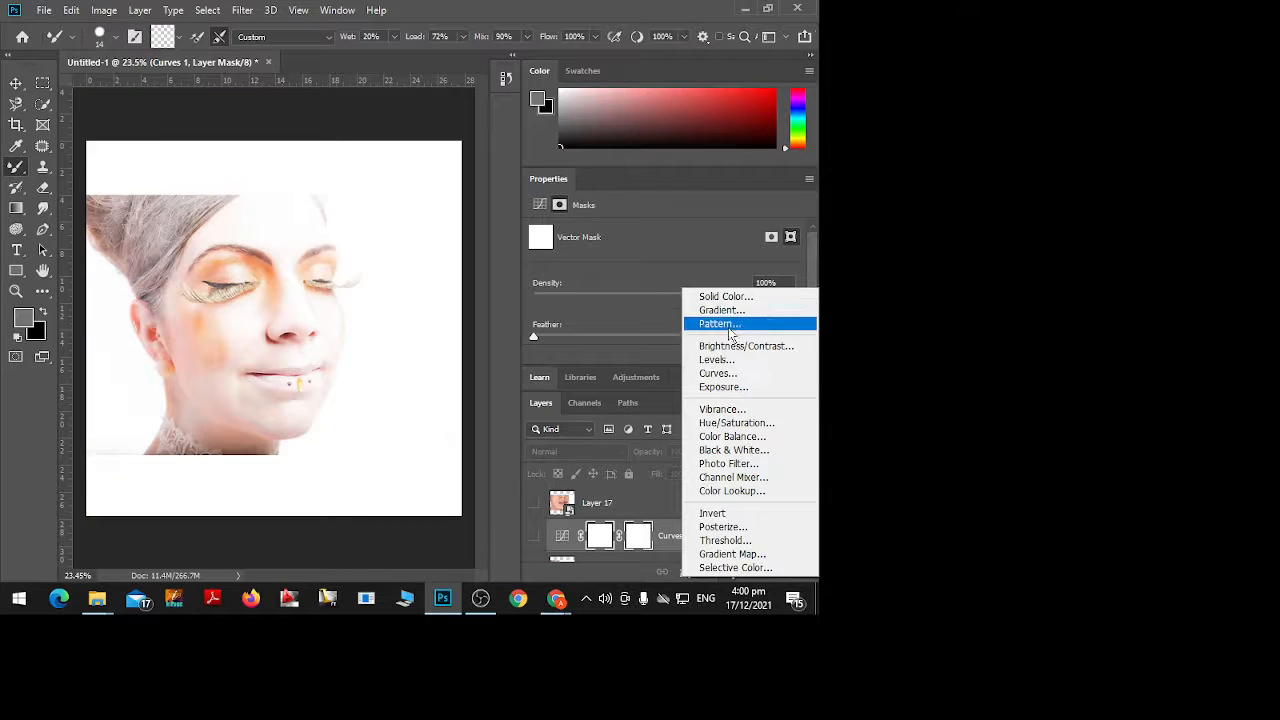
{"action": "left_click", "coordinate": [715, 359]}
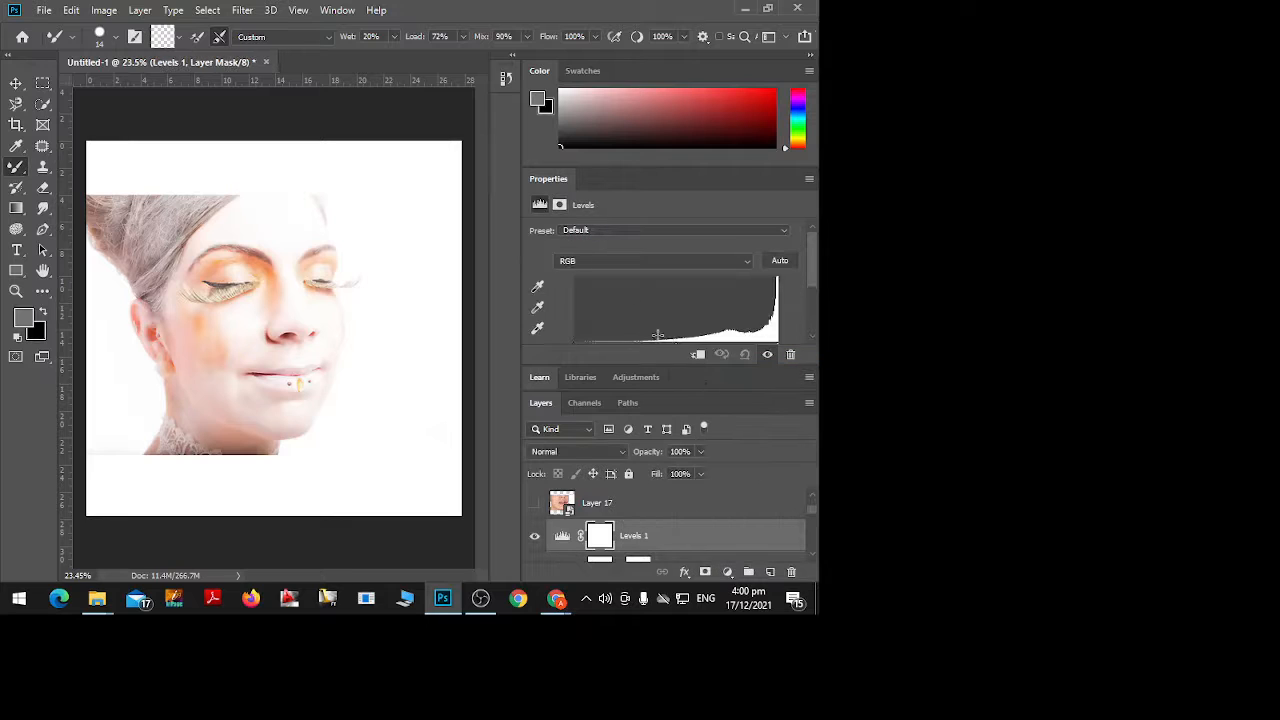
{"action": "scroll", "coordinate": [809, 271], "scroll_direction": "down", "scroll_amount": 2}
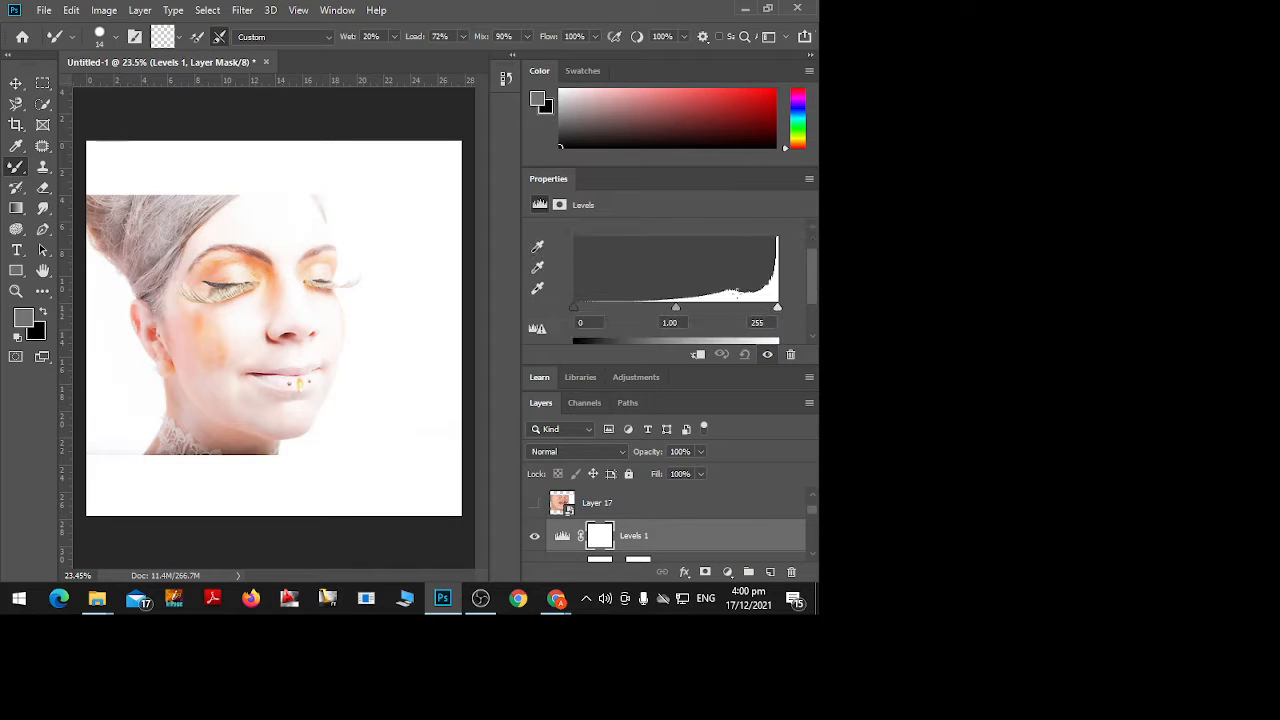
{"action": "mouse_move", "coordinate": [676, 310]}
{"action": "left_mouse_down"}
{"action": "mouse_move", "coordinate": [634, 307]}
{"action": "mouse_move", "coordinate": [770, 302]}
{"action": "mouse_move", "coordinate": [698, 303]}
{"action": "mouse_move", "coordinate": [753, 316]}
{"action": "mouse_move", "coordinate": [771, 313]}
{"action": "mouse_move", "coordinate": [668, 318]}
{"action": "mouse_move", "coordinate": [697, 321]}
{"action": "left_mouse_up"}
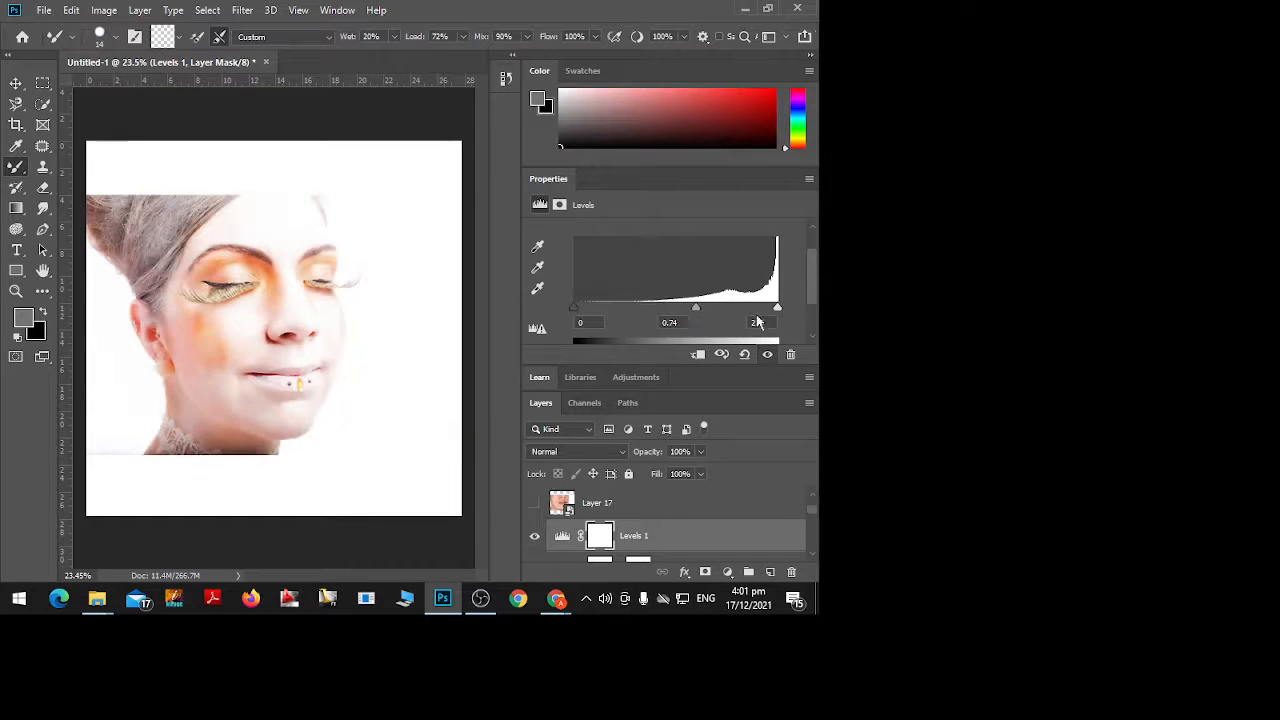
{"action": "scroll", "coordinate": [811, 290], "scroll_direction": "down", "scroll_amount": 2}
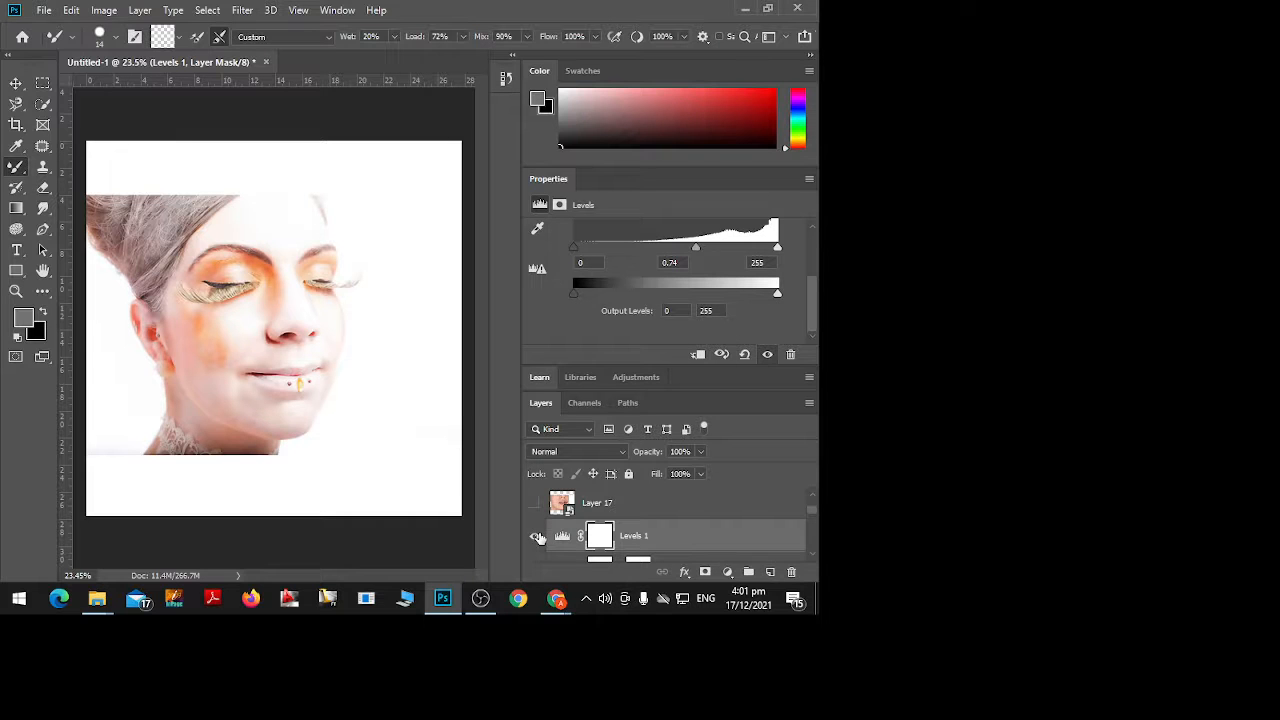
{"action": "left_click", "coordinate": [534, 535]}
Add a Brightness/Contrast adjustment layer with brightness -29 and contrast 52, and hide that layer
{"action": "left_click", "coordinate": [727, 572]}
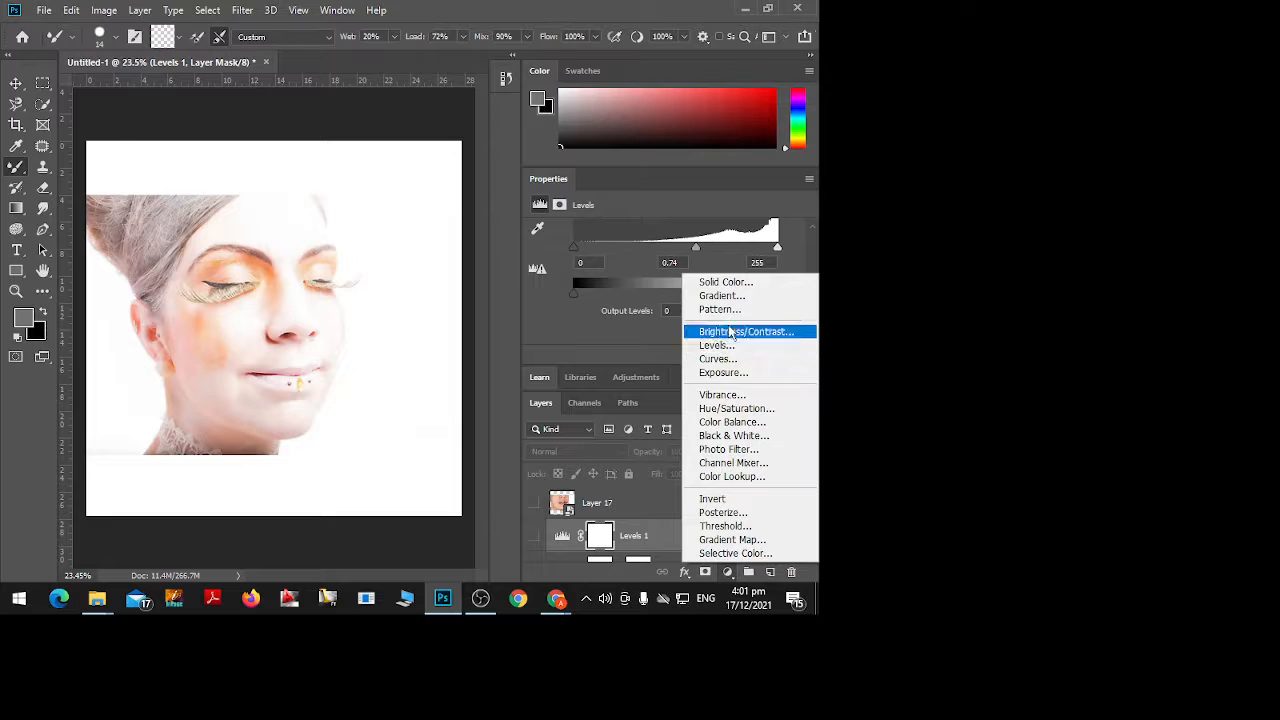
{"action": "left_click", "coordinate": [730, 332]}
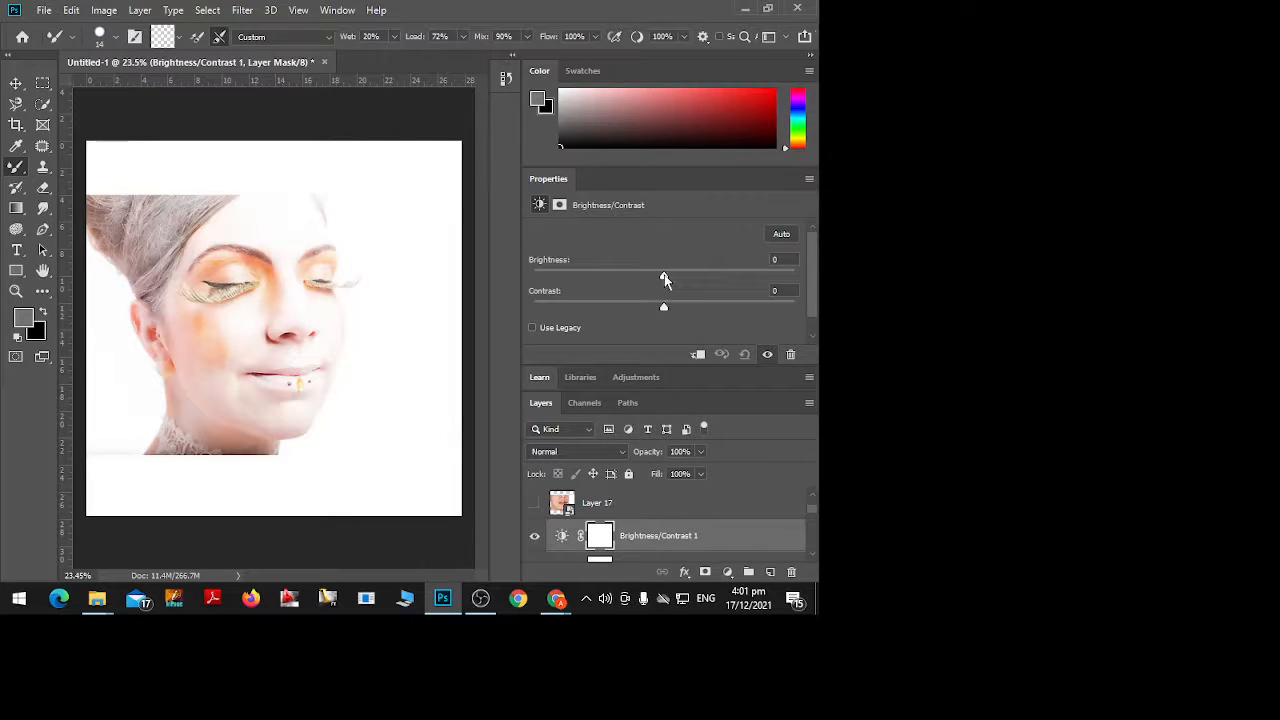
{"action": "left_click_drag", "start_coordinate": [664, 277], "coordinate": [617, 319]}
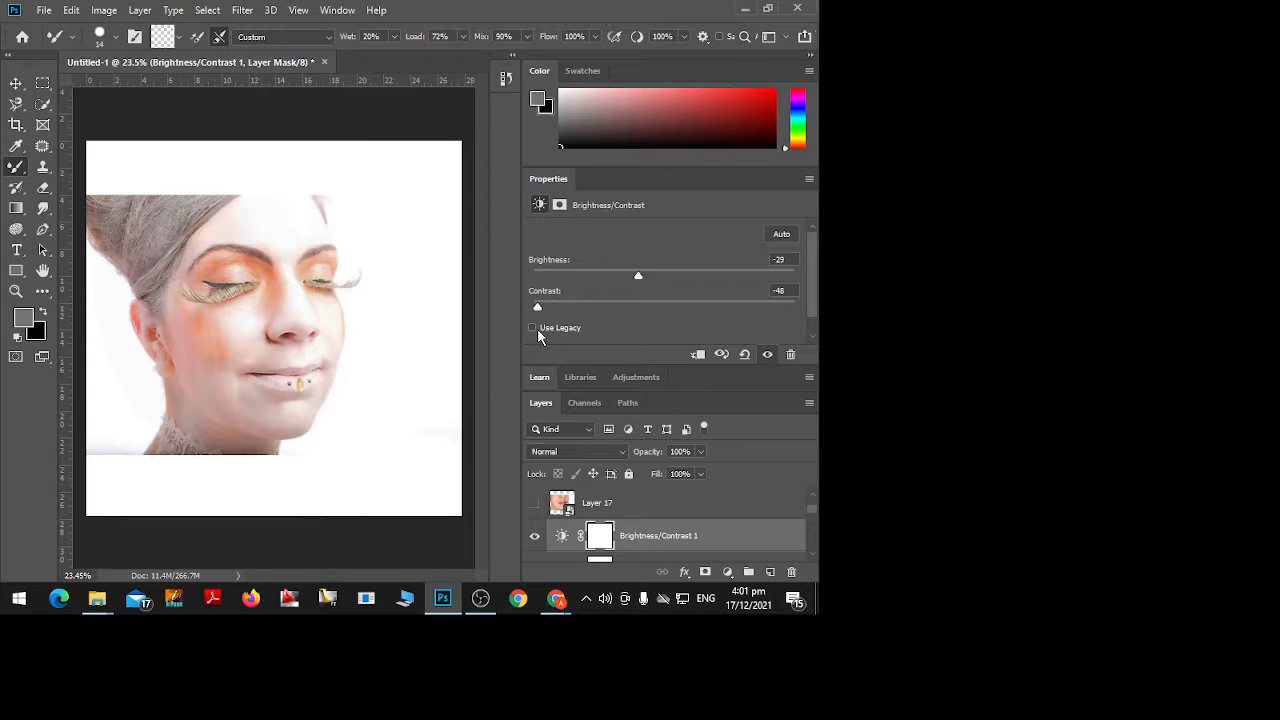
{"action": "left_click_drag", "start_coordinate": [537, 330], "coordinate": [731, 350]}
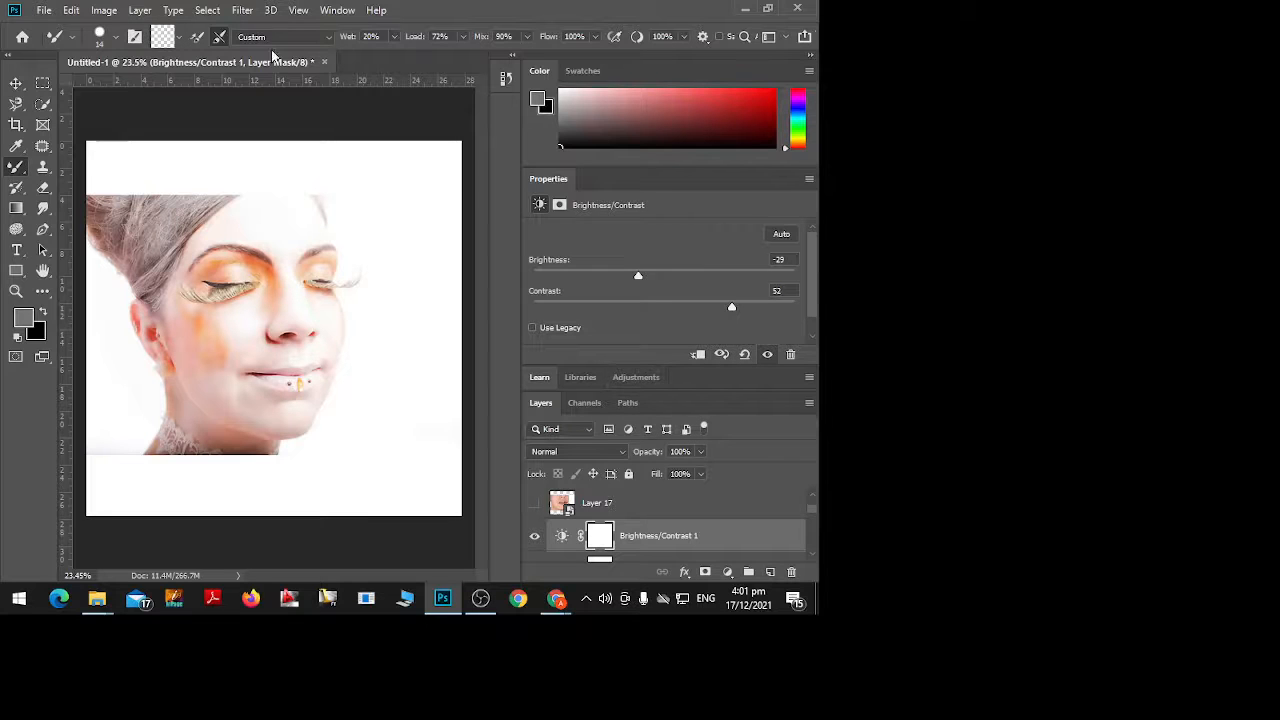
{"action": "left_click", "coordinate": [536, 540]}
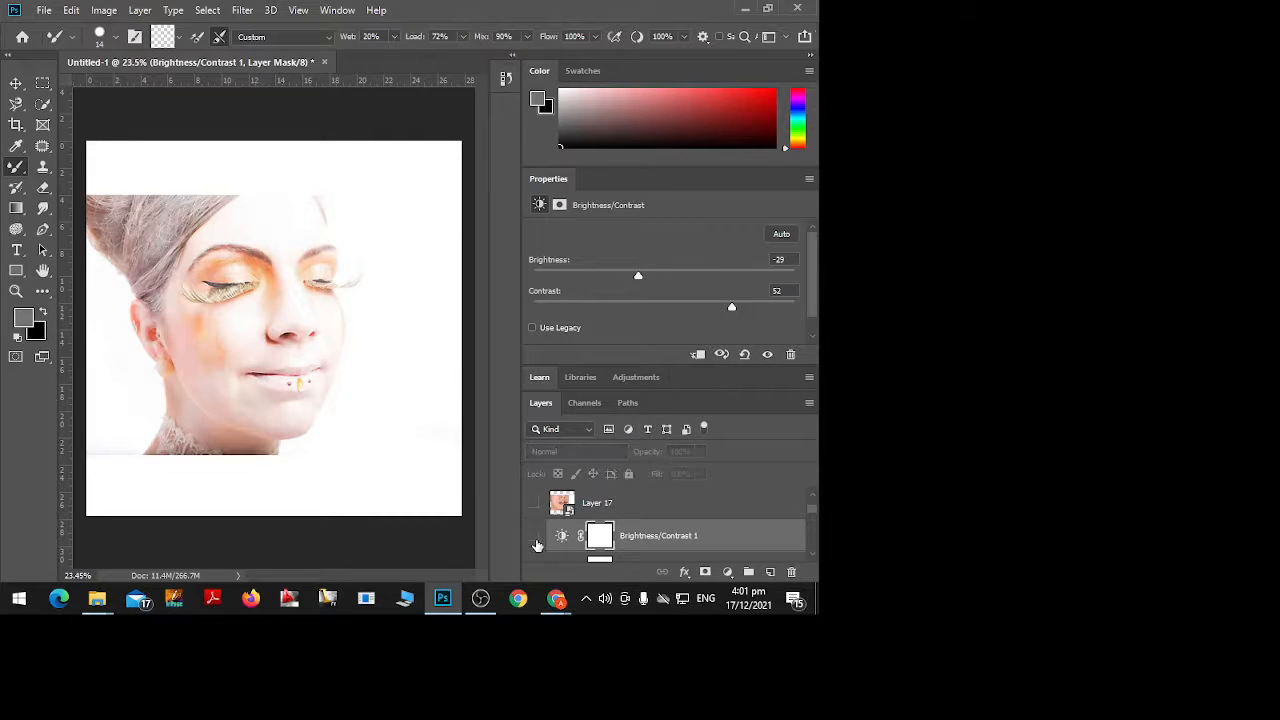
Hide Layer 16 and show Layer 15 with the cut-lip portrait, enlarging the face to 50%
{"action": "scroll", "coordinate": [537, 530], "scroll_direction": "down", "scroll_amount": 1}
{"action": "scroll", "coordinate": [548, 551], "scroll_direction": "down", "scroll_amount": 1}
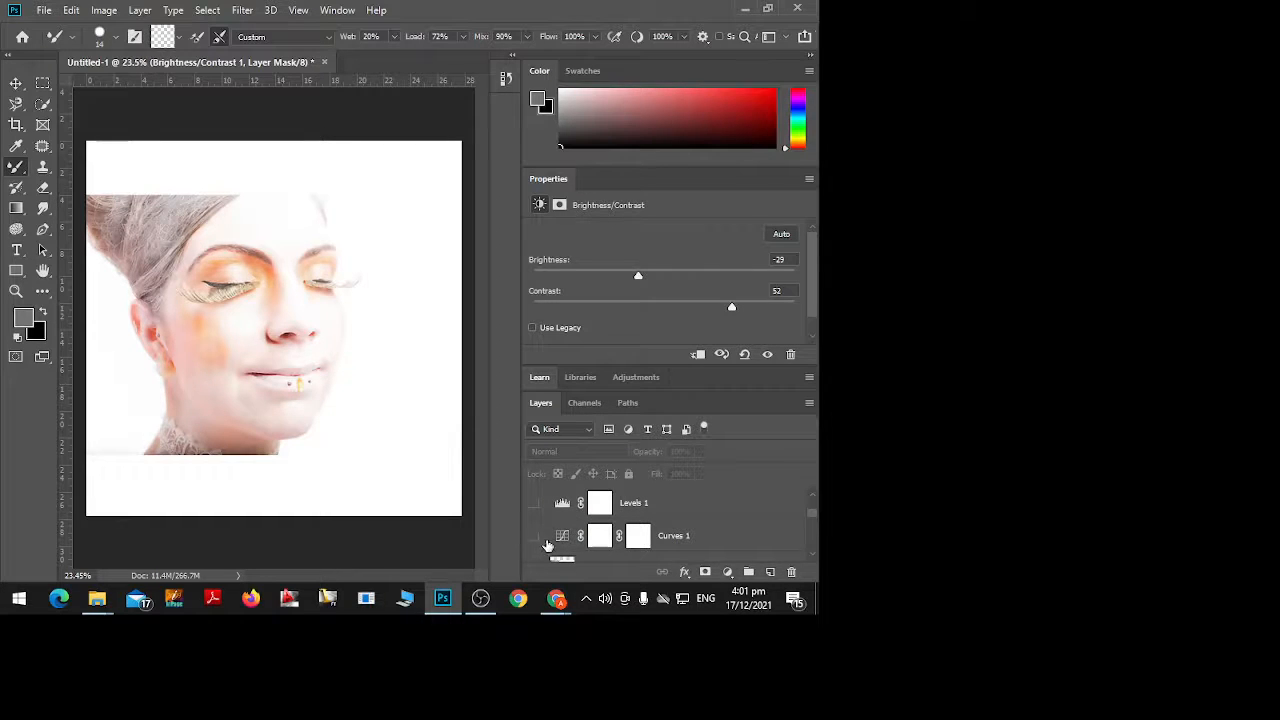
{"action": "scroll", "coordinate": [556, 540], "scroll_direction": "down", "scroll_amount": 3}
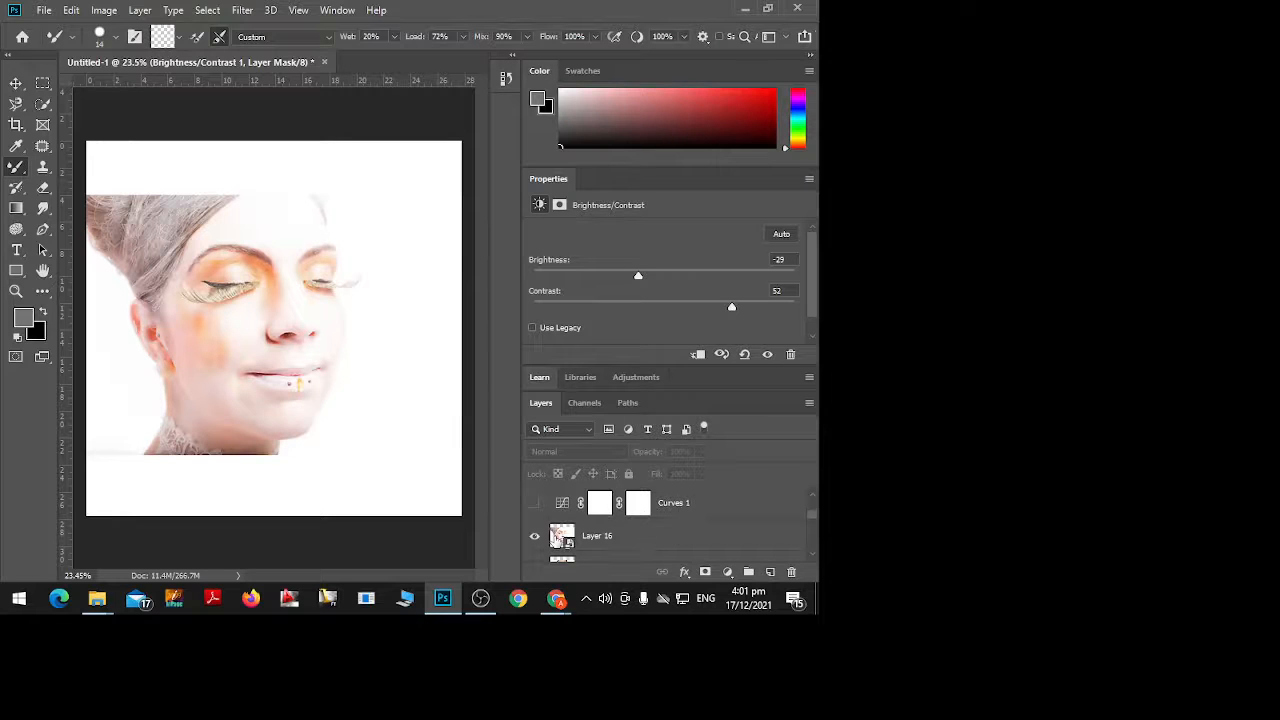
{"action": "left_click", "coordinate": [535, 537]}
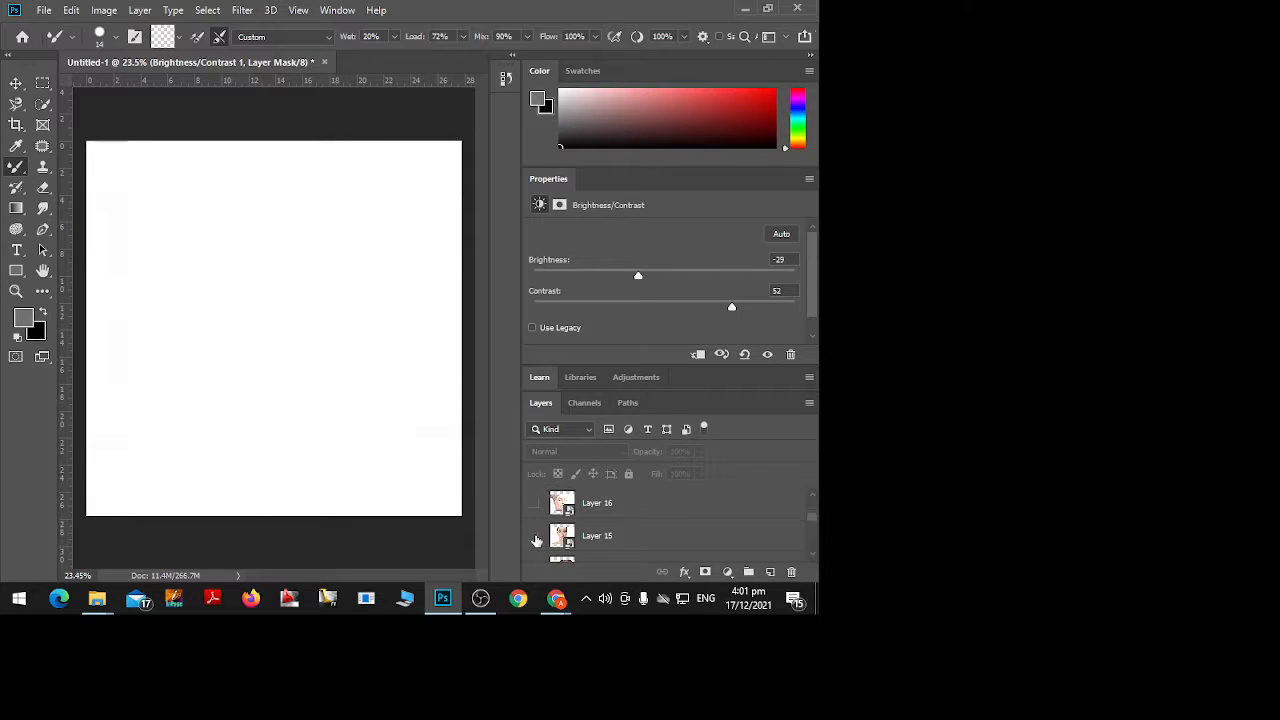
{"action": "left_click", "coordinate": [535, 538]}
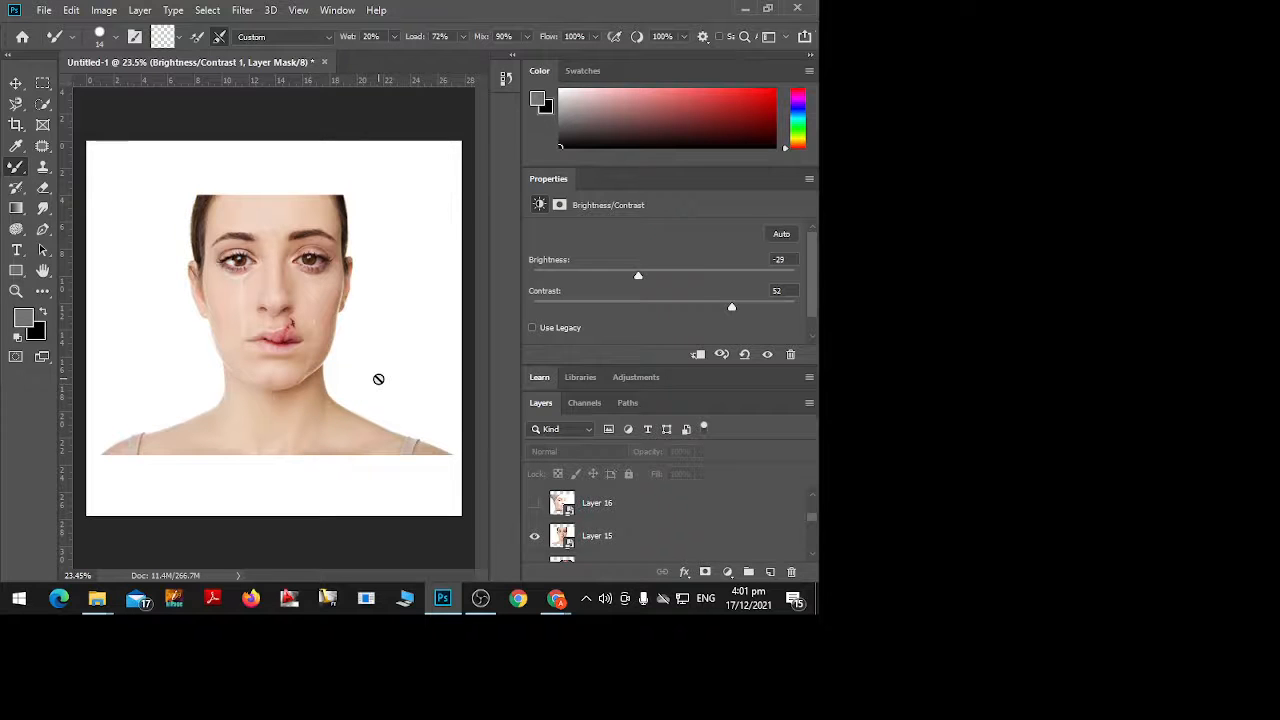
{"action": "scroll", "coordinate": [386, 388], "scroll_direction": "up", "scroll_amount": 3}
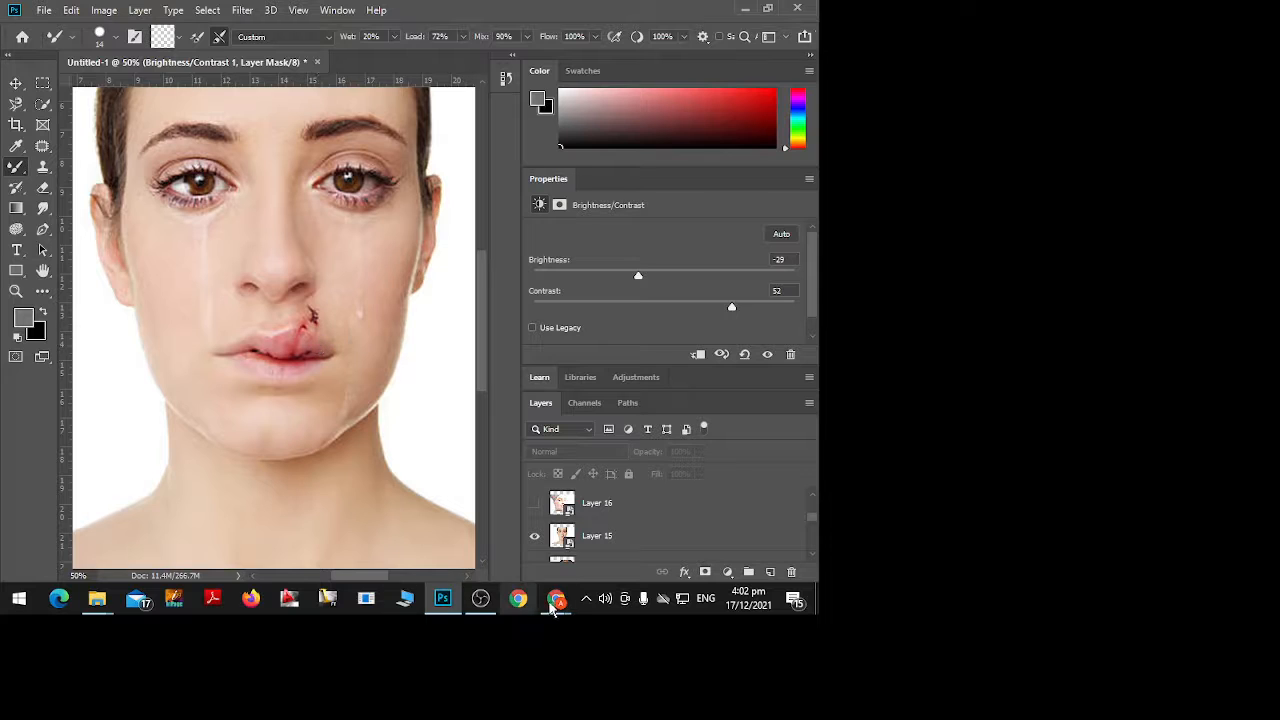
Switch to Chrome and search Google for "cut image"
{"action": "mouse_move", "coordinate": [556, 599]}
{"action": "left_click", "coordinate": [487, 525]}
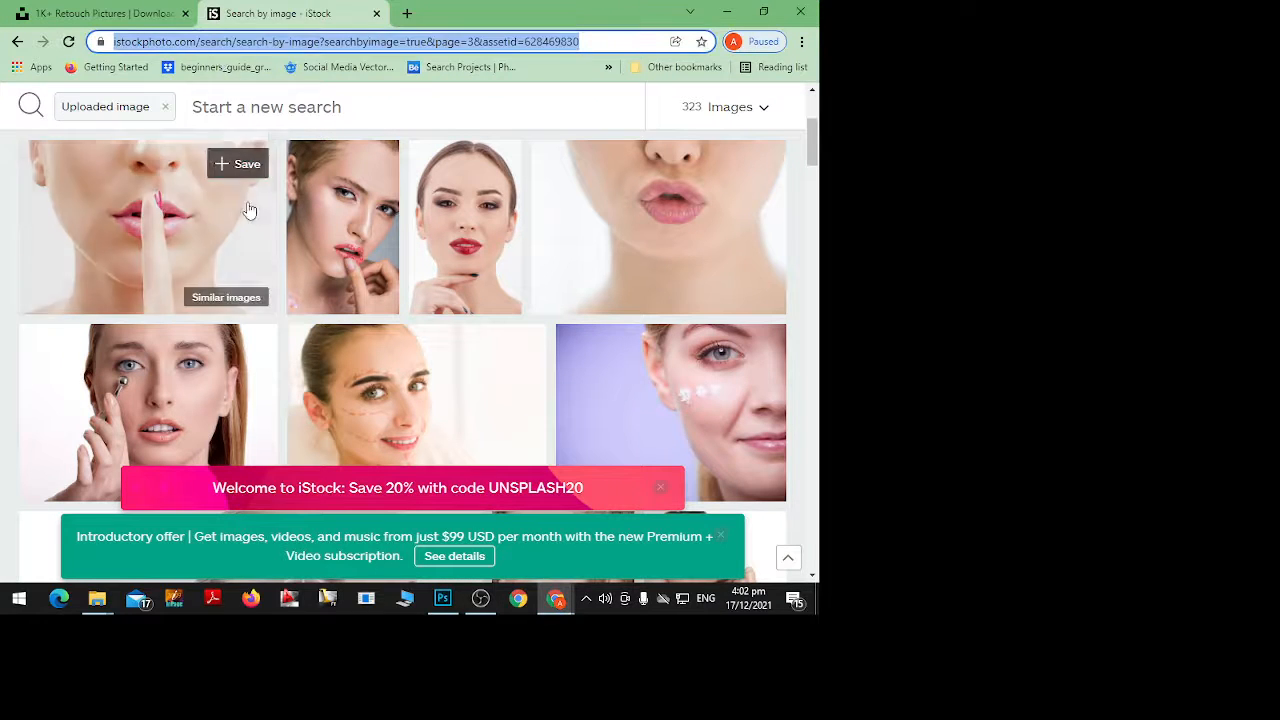
{"action": "key", "text": "ctrl+l"}
{"action": "type", "text": "cuts"}
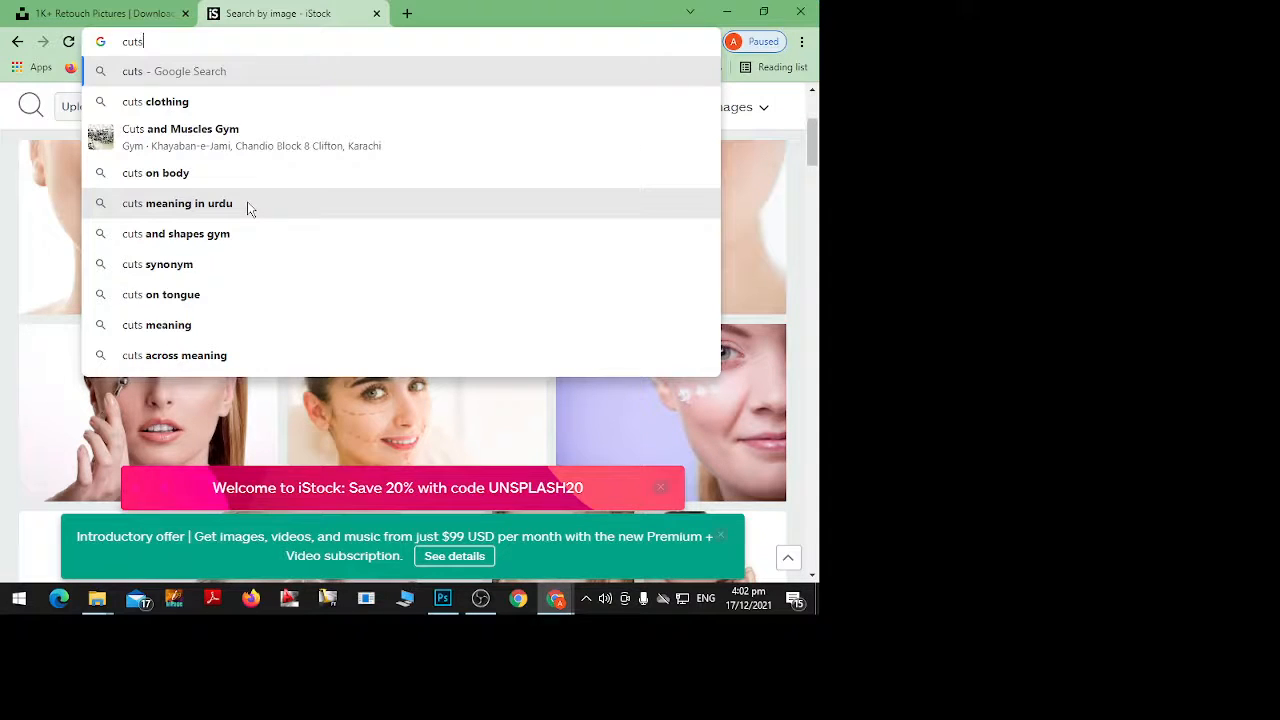
{"action": "key", "text": "BackSpace"}
{"action": "key", "text": "BackSpace"}
{"action": "key", "text": "BackSpace"}
{"action": "key", "text": "BackSpace"}
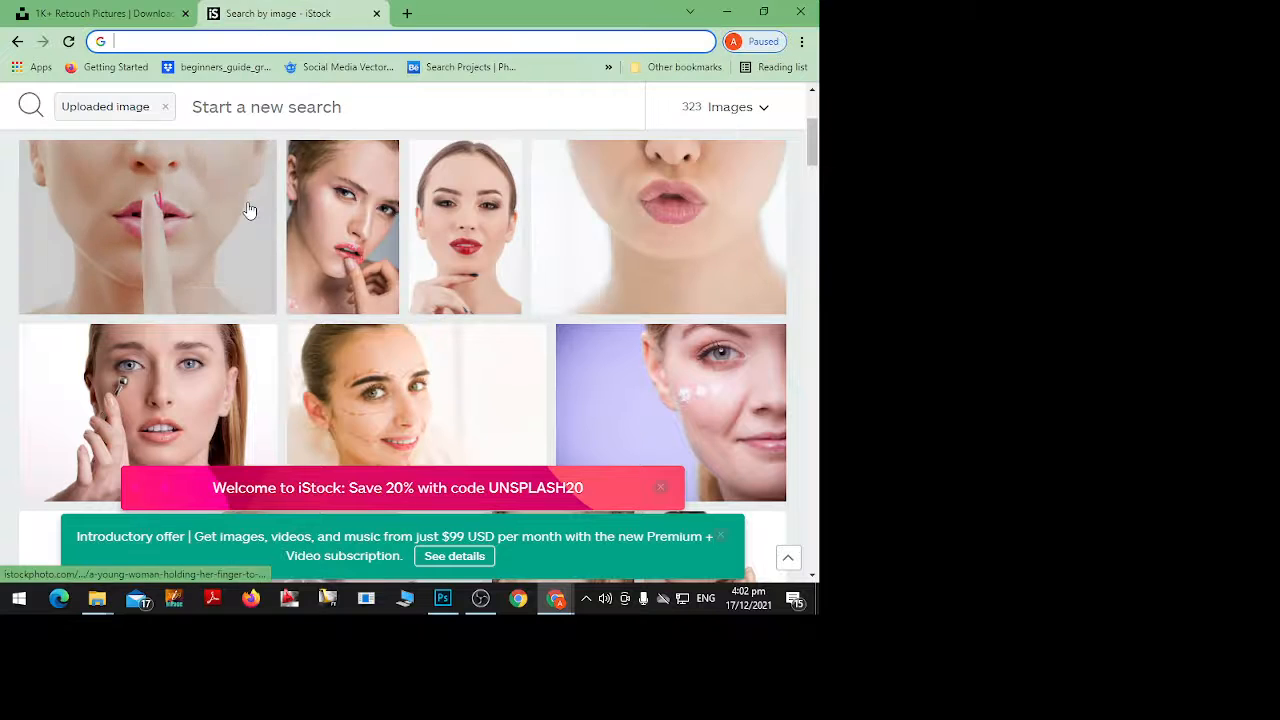
{"action": "type", "text": "c"}
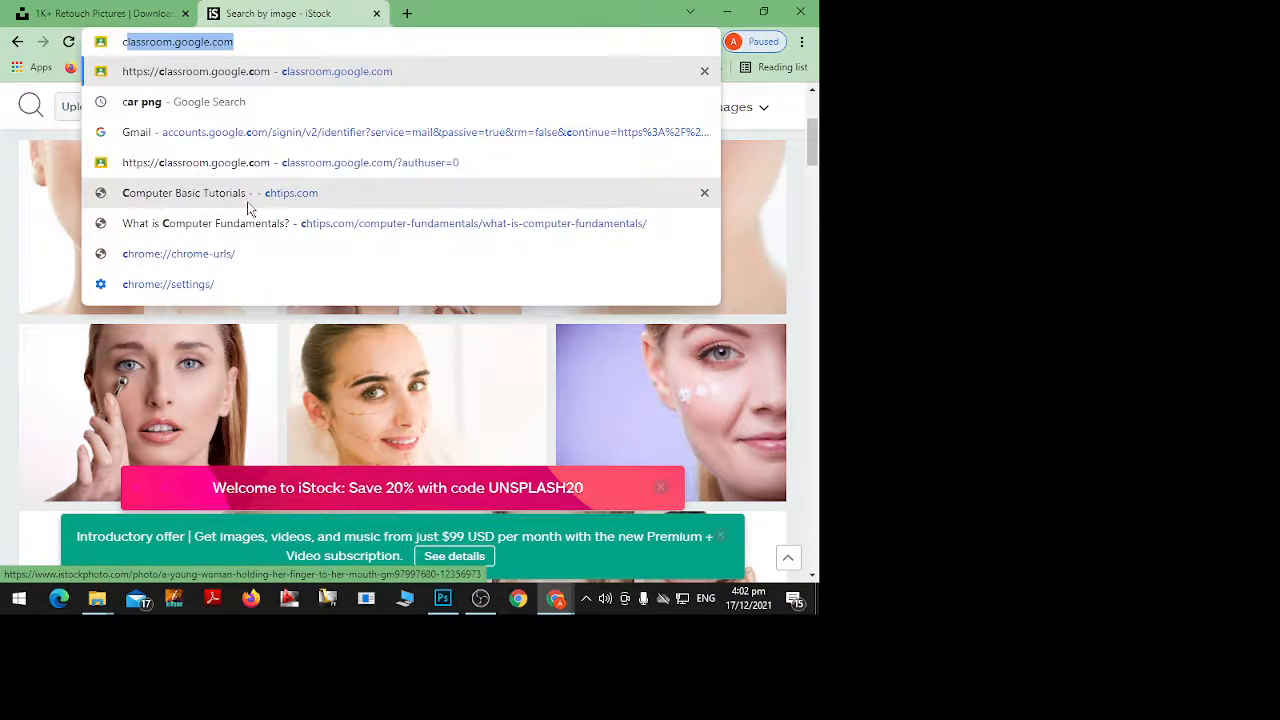
{"action": "type", "text": "ut s"}
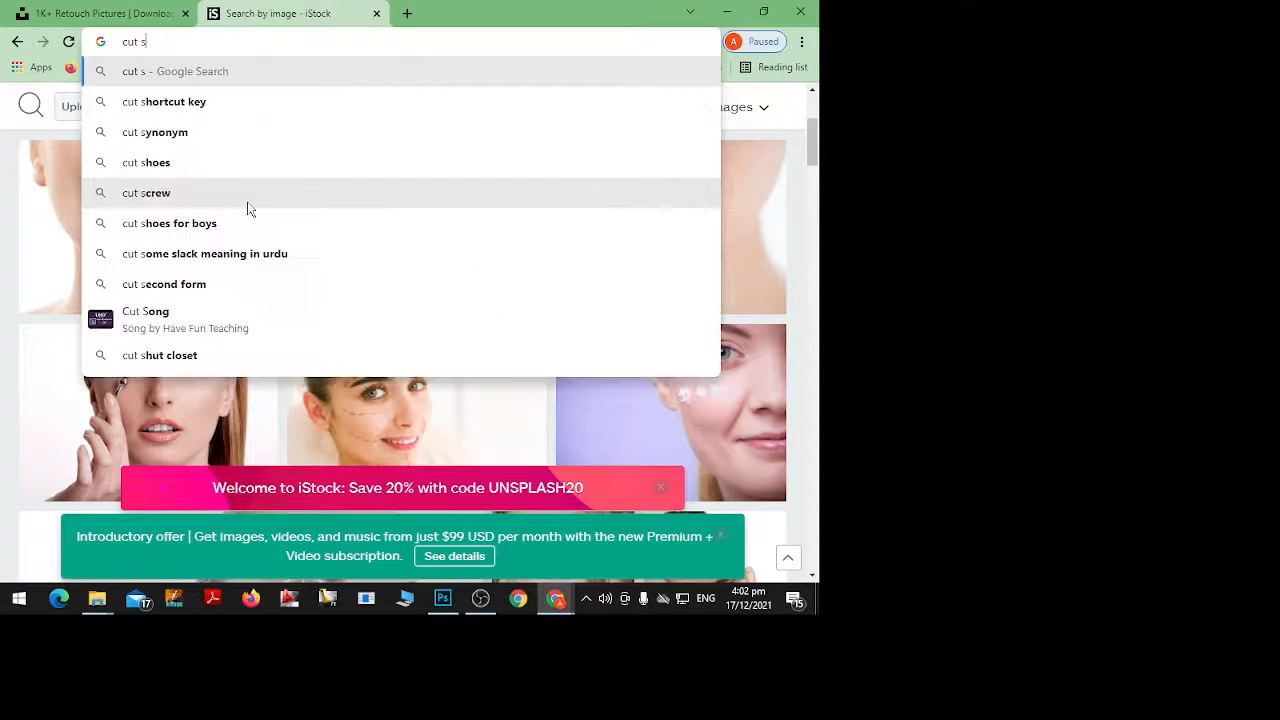
{"action": "type", "text": "ima"}
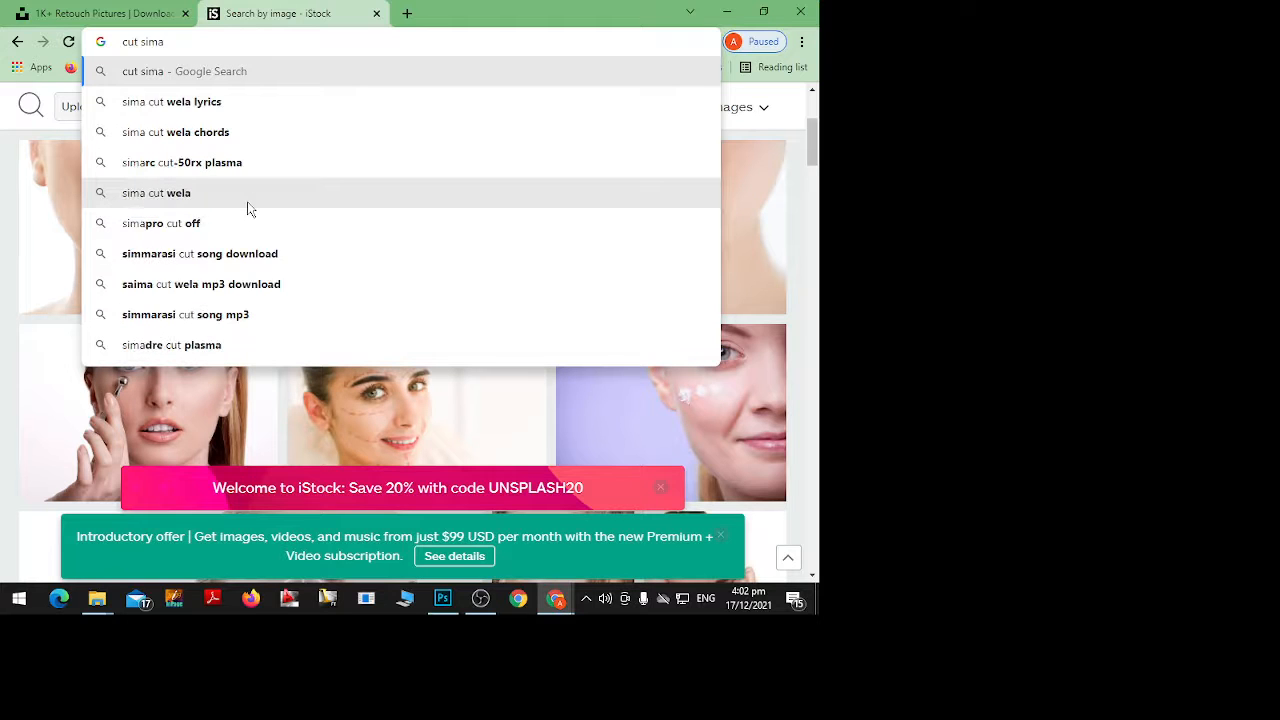
{"action": "key", "text": "BackSpace"}
{"action": "key", "text": "BackSpace"}
{"action": "key", "text": "BackSpace"}
{"action": "key", "text": "BackSpace"}
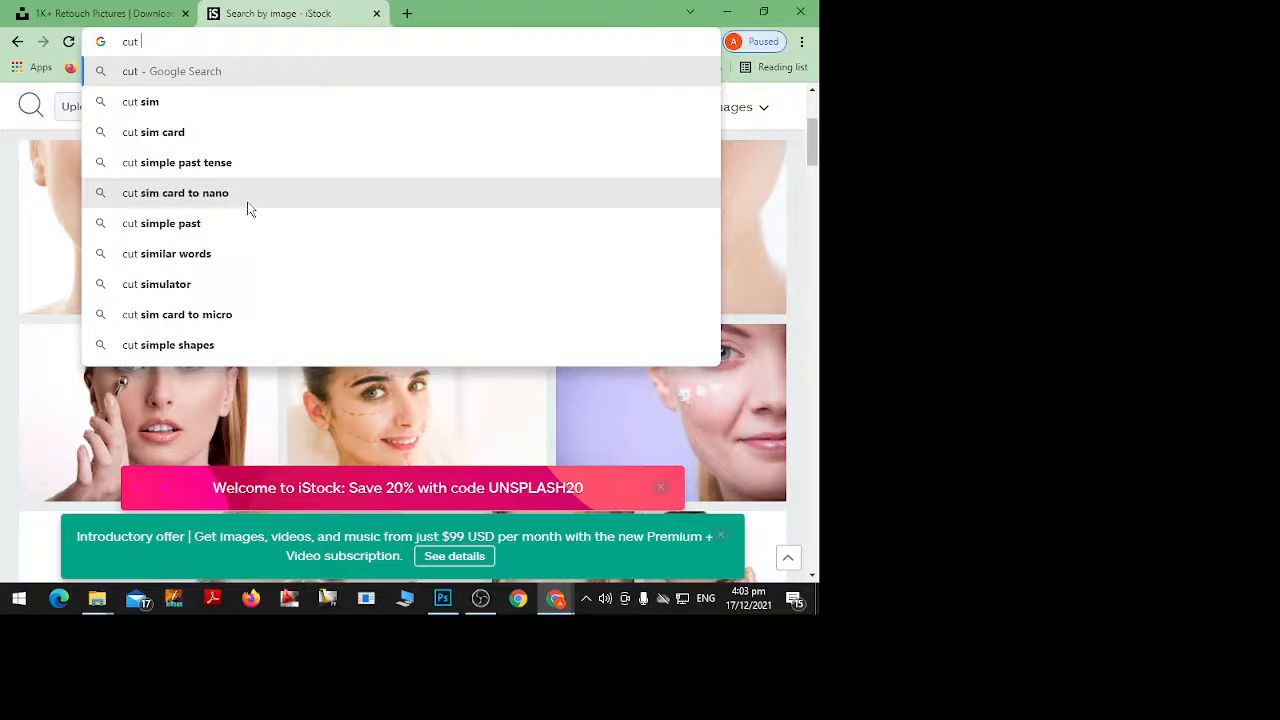
{"action": "type", "text": "ima"}
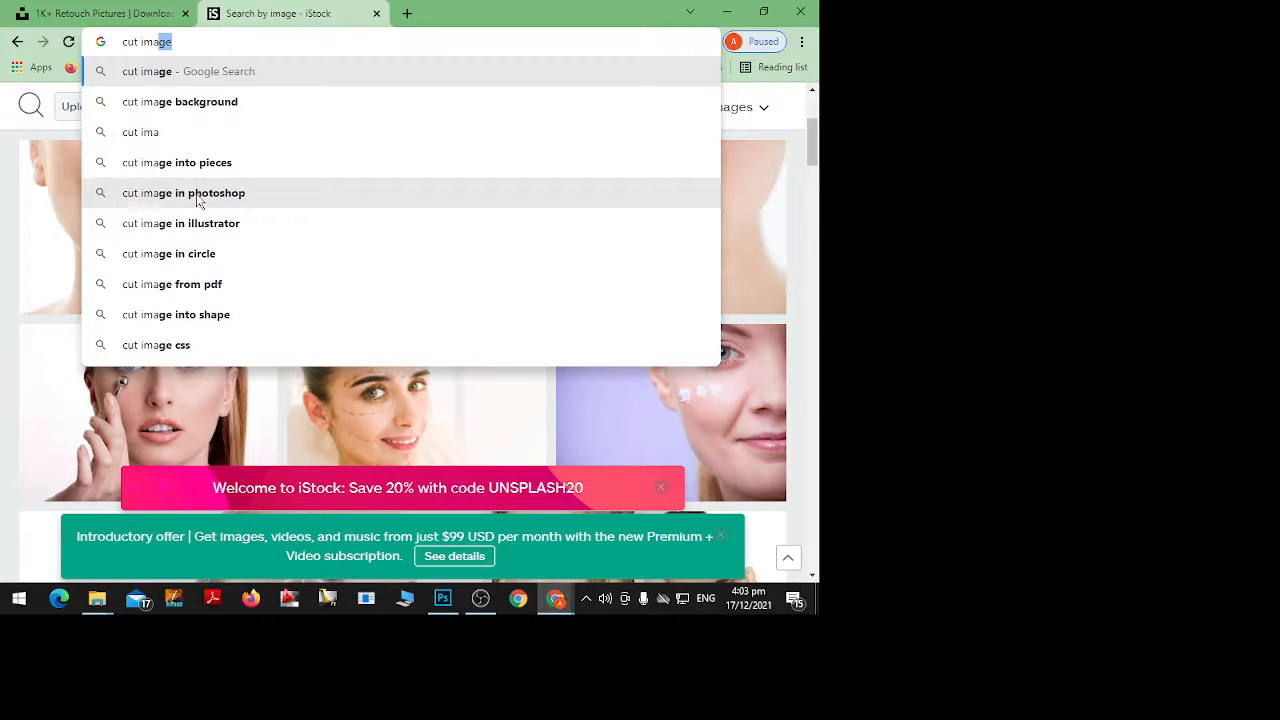
{"action": "type", "text": "ge"}
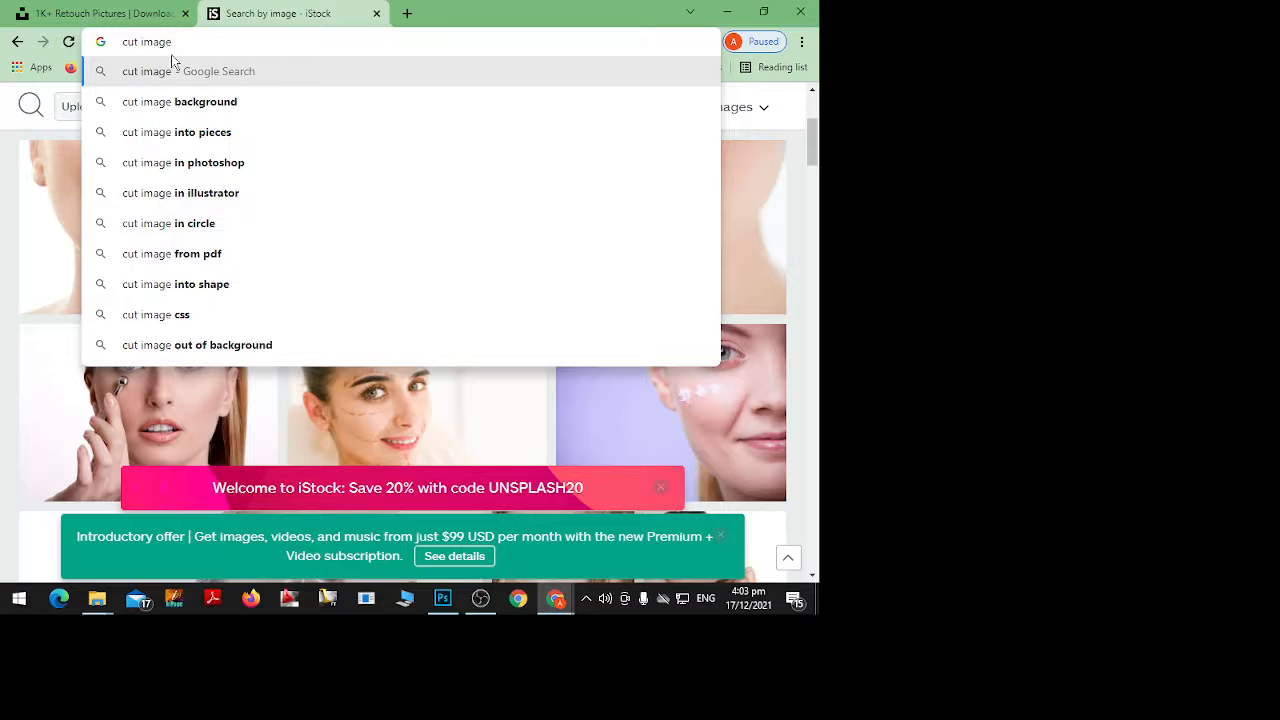
{"action": "key", "text": "Return"}
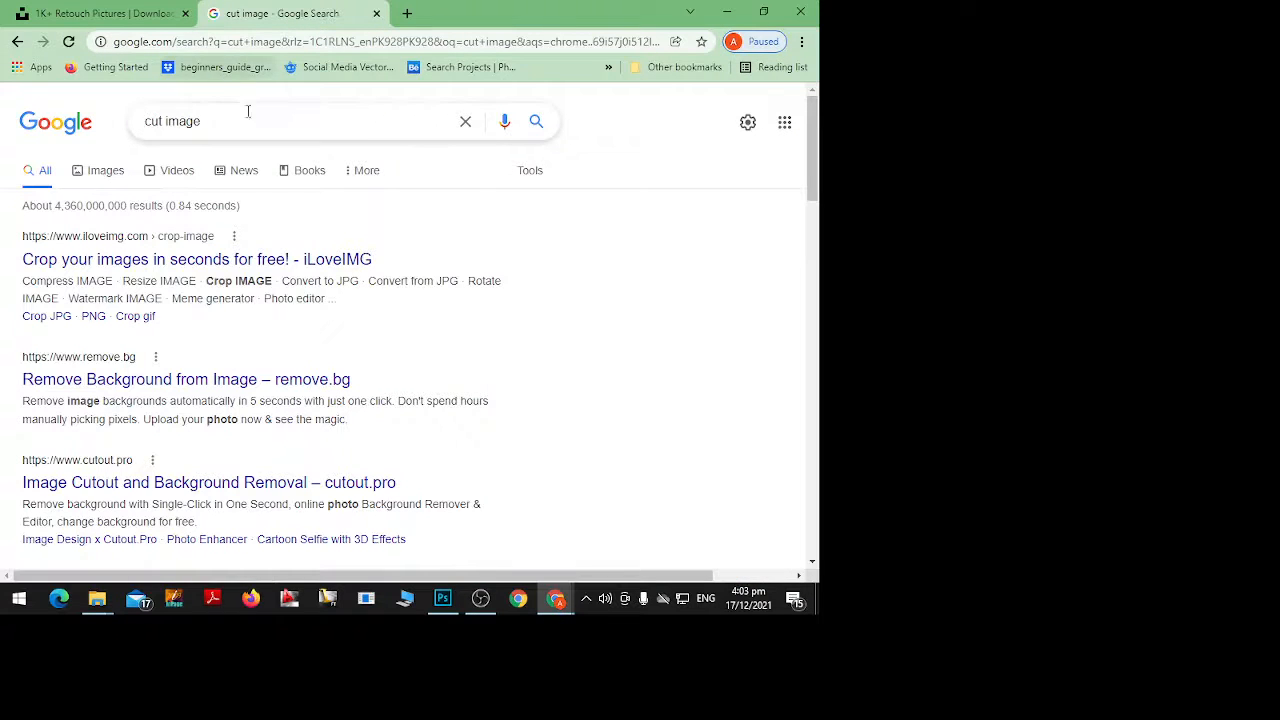
Search Google for "accident injury pictures" instead and look through the results
{"action": "left_click_drag", "start_coordinate": [201, 122], "coordinate": [140, 136]}
{"action": "type", "text": "a"}
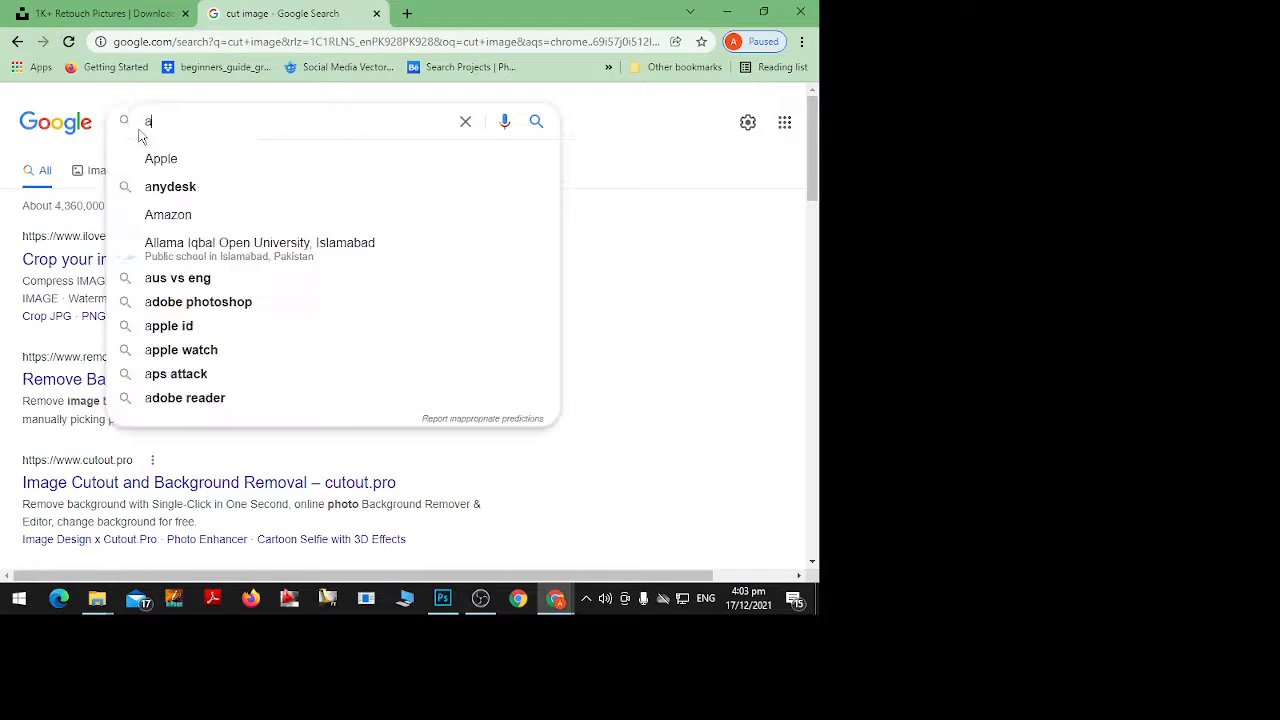
{"action": "type", "text": "ccident"}
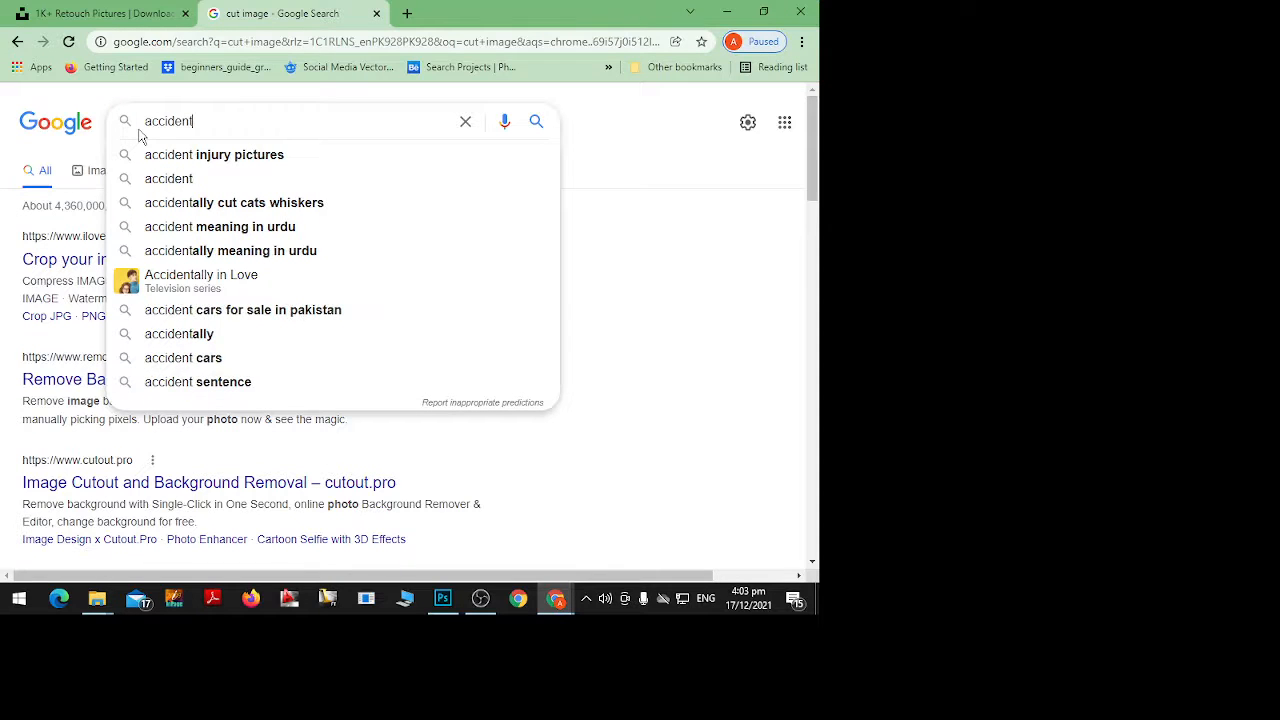
{"action": "left_click", "coordinate": [182, 158]}
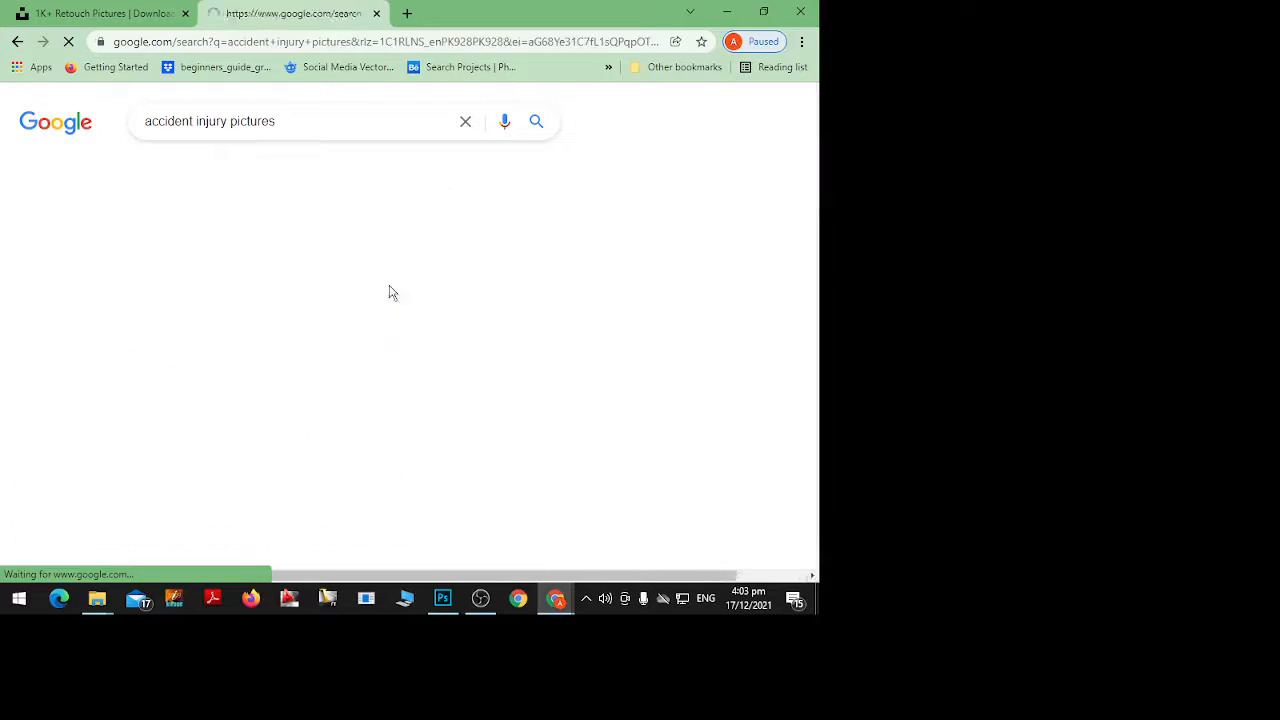
{"action": "scroll", "coordinate": [311, 398], "scroll_direction": "down", "scroll_amount": 3}
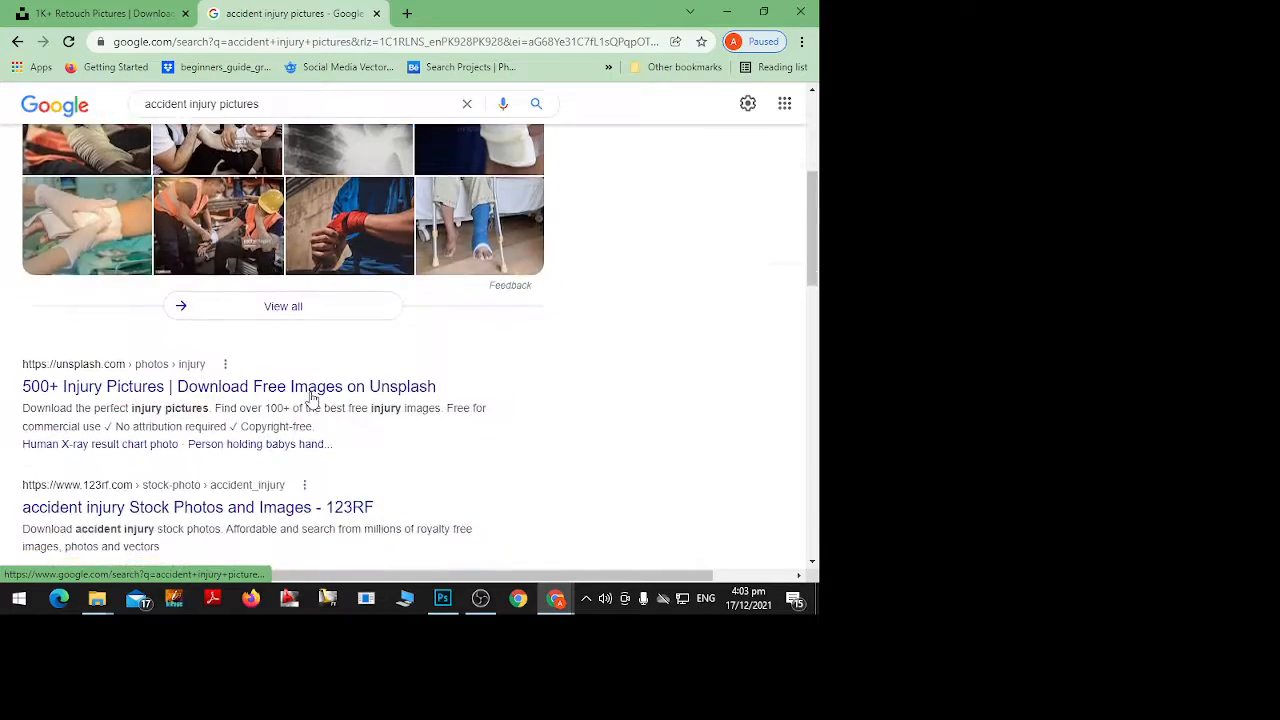
{"action": "scroll", "coordinate": [311, 398], "scroll_direction": "down", "scroll_amount": 6}
{"action": "scroll", "coordinate": [311, 399], "scroll_direction": "up", "scroll_amount": 5}
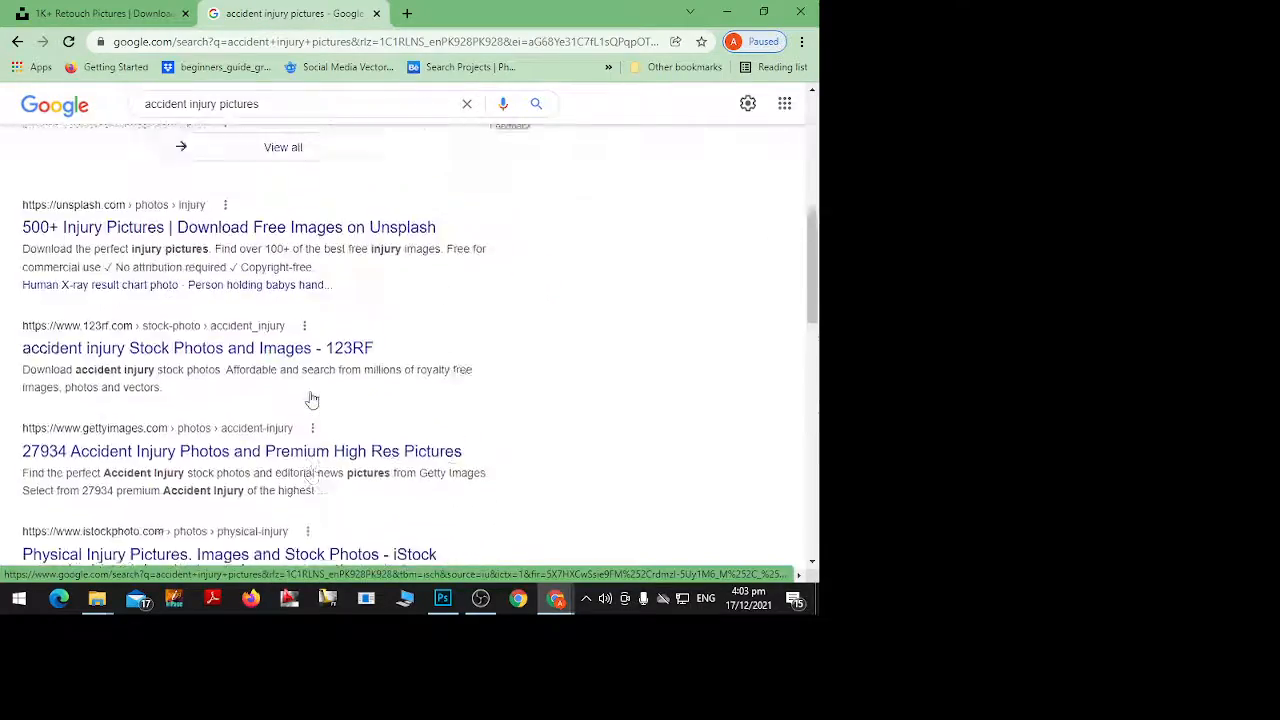
{"action": "scroll", "coordinate": [311, 398], "scroll_direction": "up", "scroll_amount": 5}
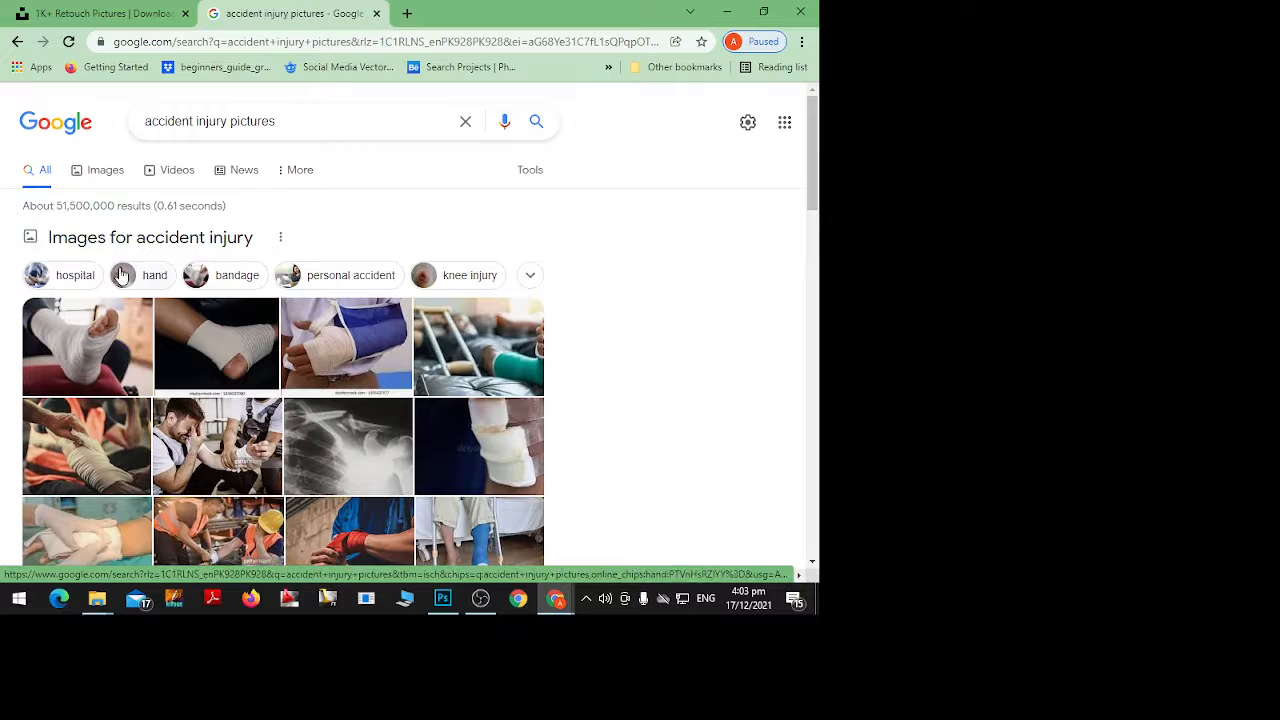
Narrow the accident injury images to "knee injury" and look through the wound photos
{"action": "left_click", "coordinate": [457, 281]}
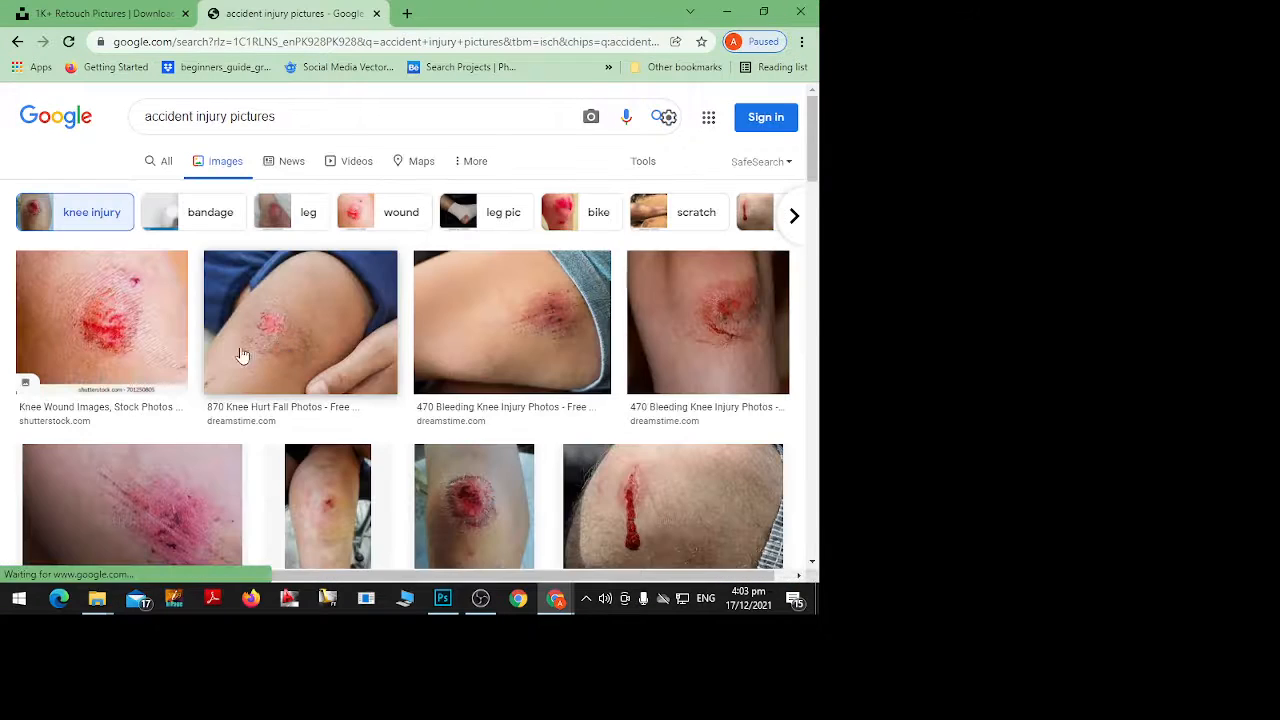
{"action": "scroll", "coordinate": [617, 468], "scroll_direction": "down", "scroll_amount": 1}
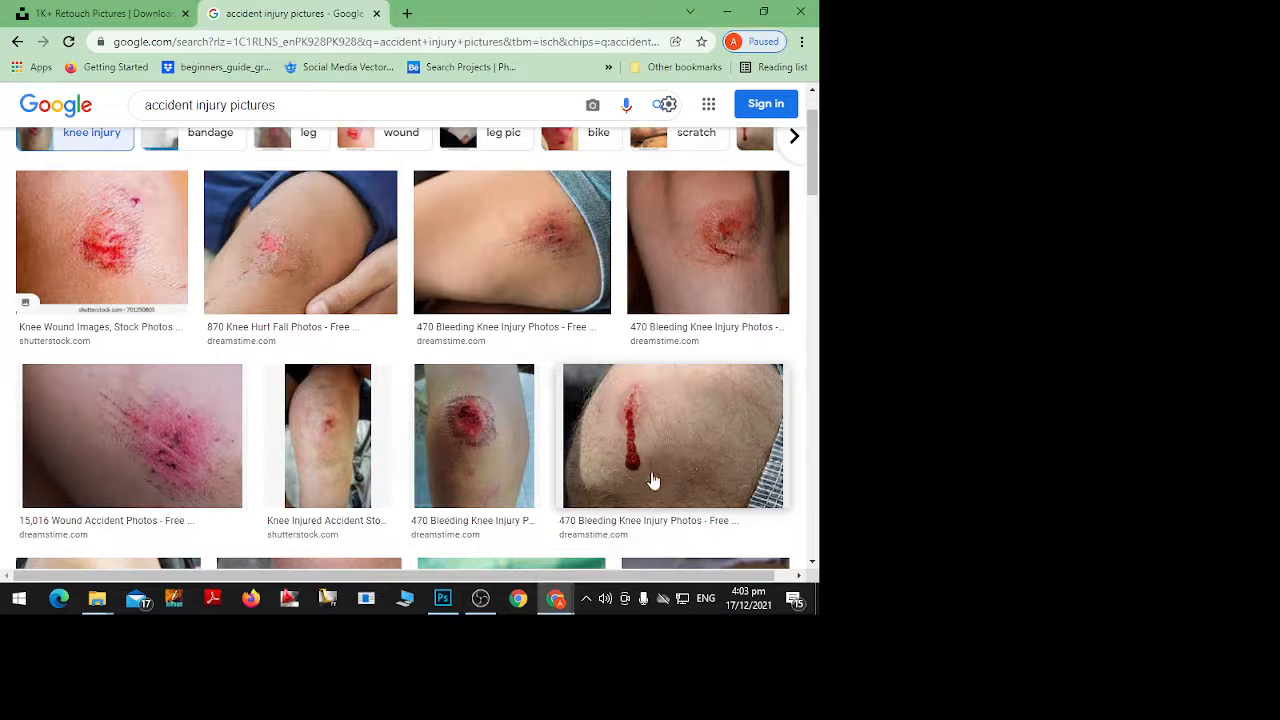
{"action": "scroll", "coordinate": [695, 400], "scroll_direction": "down", "scroll_amount": 1}
{"action": "scroll", "coordinate": [638, 370], "scroll_direction": "down", "scroll_amount": 4}
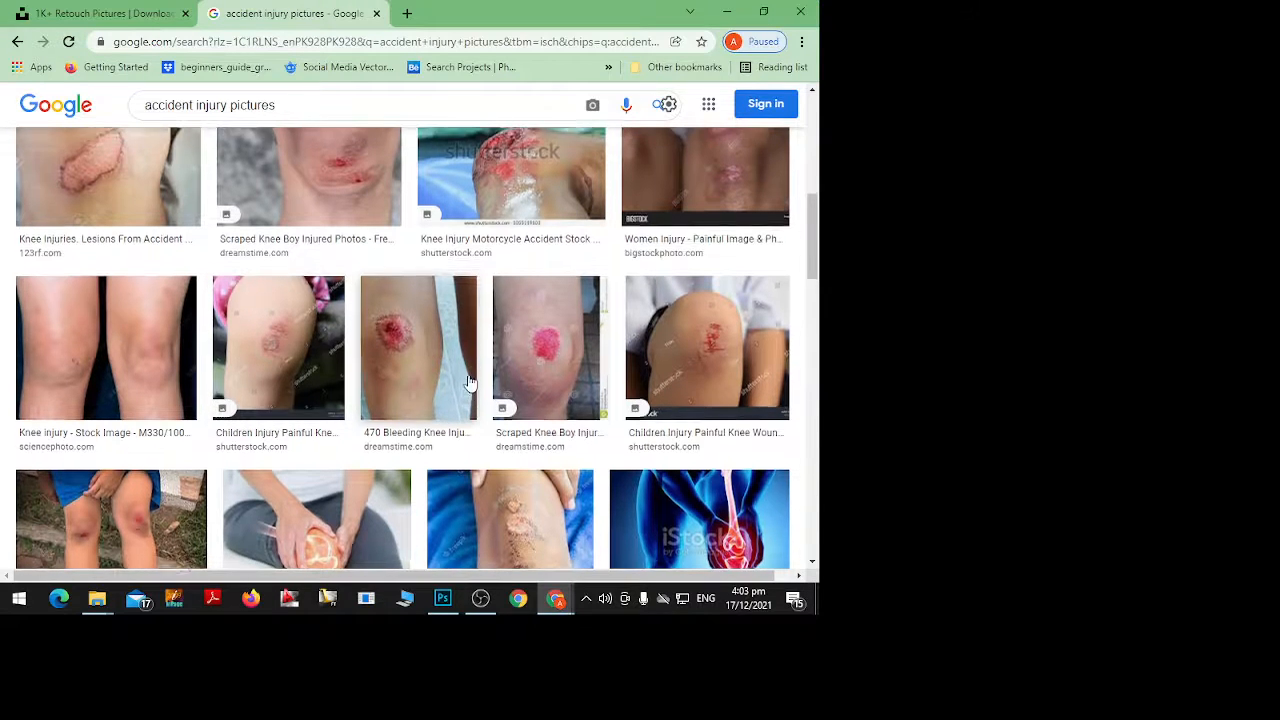
{"action": "scroll", "coordinate": [471, 370], "scroll_direction": "up", "scroll_amount": 3}
{"action": "scroll", "coordinate": [476, 370], "scroll_direction": "up", "scroll_amount": 3}
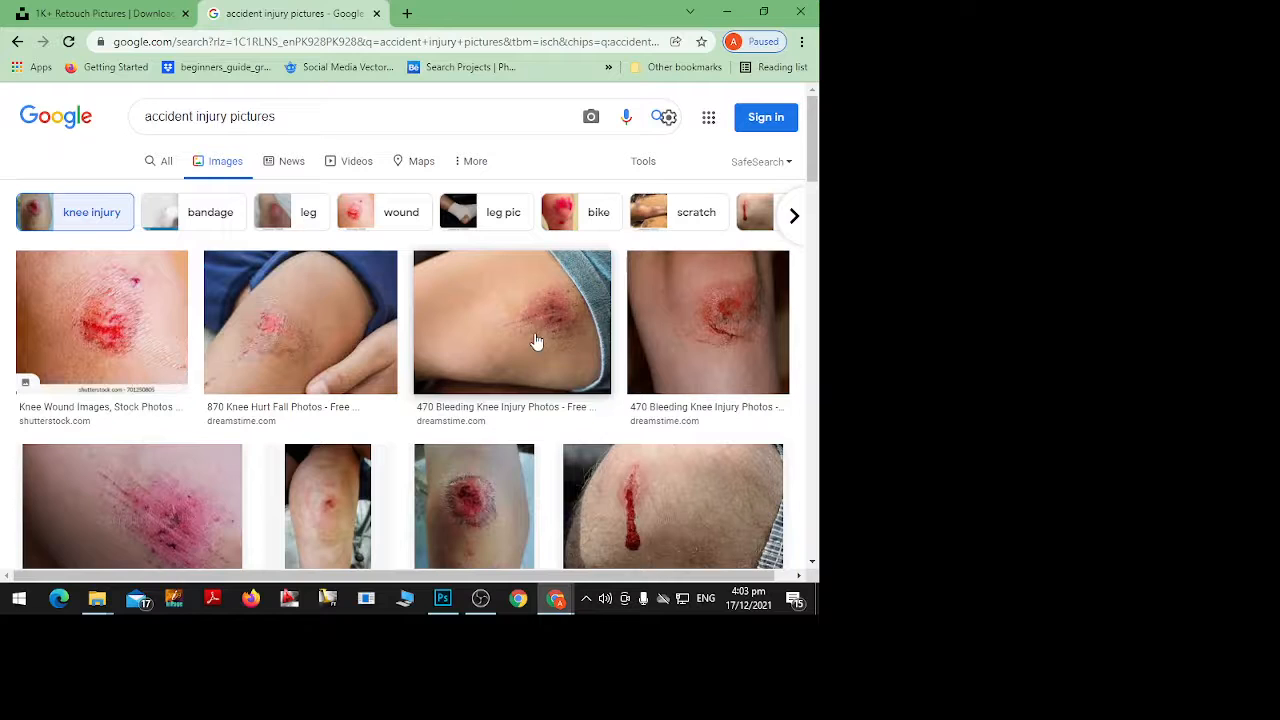
Search for "adobe brushes free download" in a new browser tab and open Adobe's own Photoshop brushes page
{"action": "left_click", "coordinate": [407, 15]}
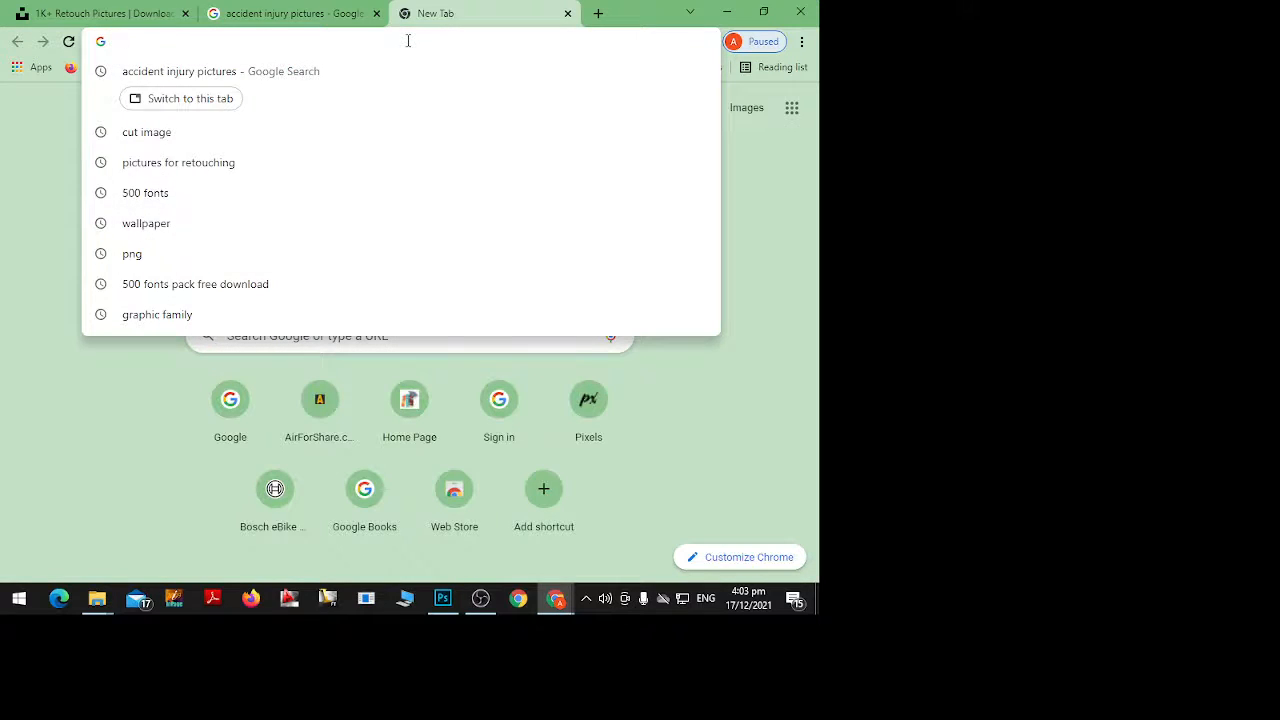
{"action": "type", "text": "adobe b"}
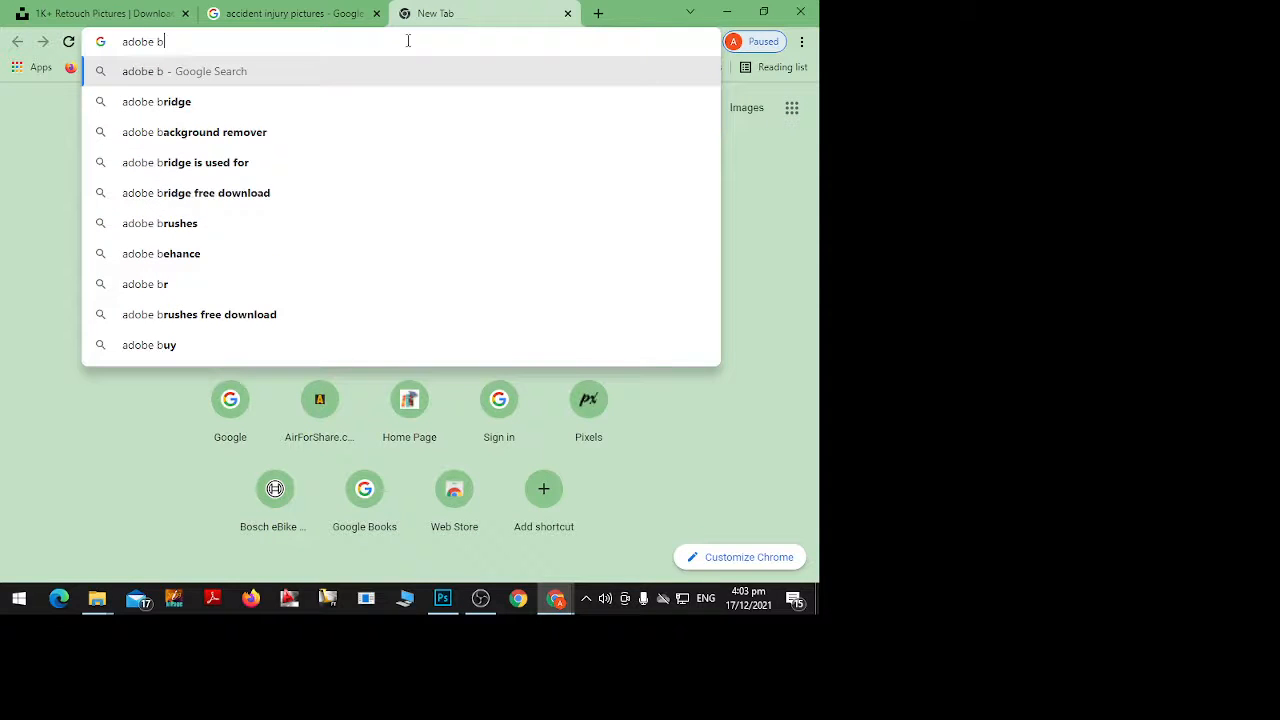
{"action": "type", "text": "ur"}
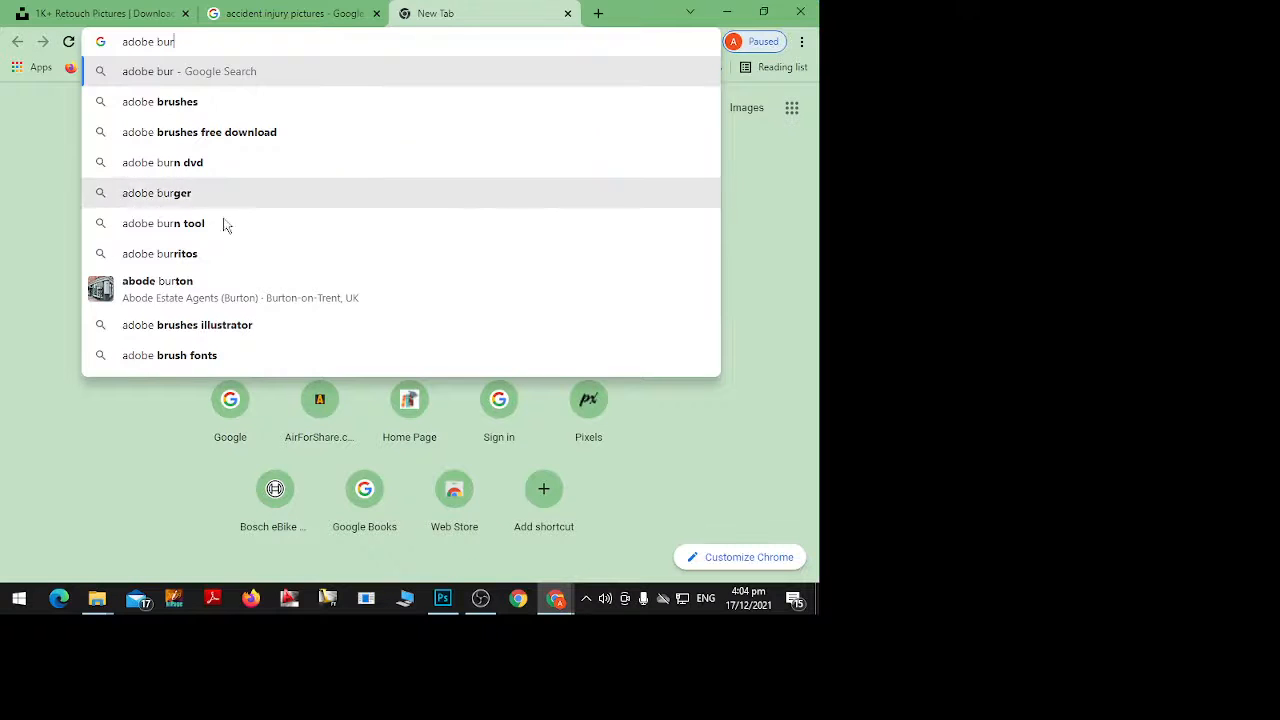
{"action": "left_click", "coordinate": [168, 132]}
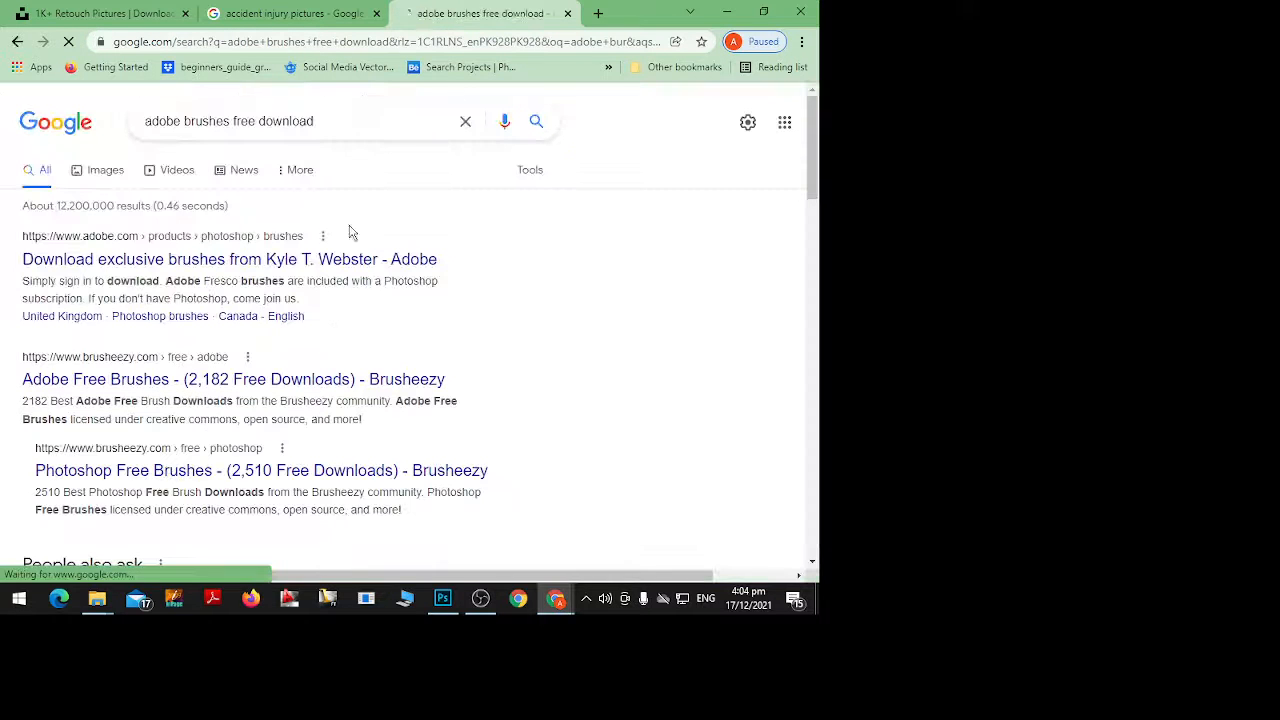
{"action": "left_click", "coordinate": [204, 262]}
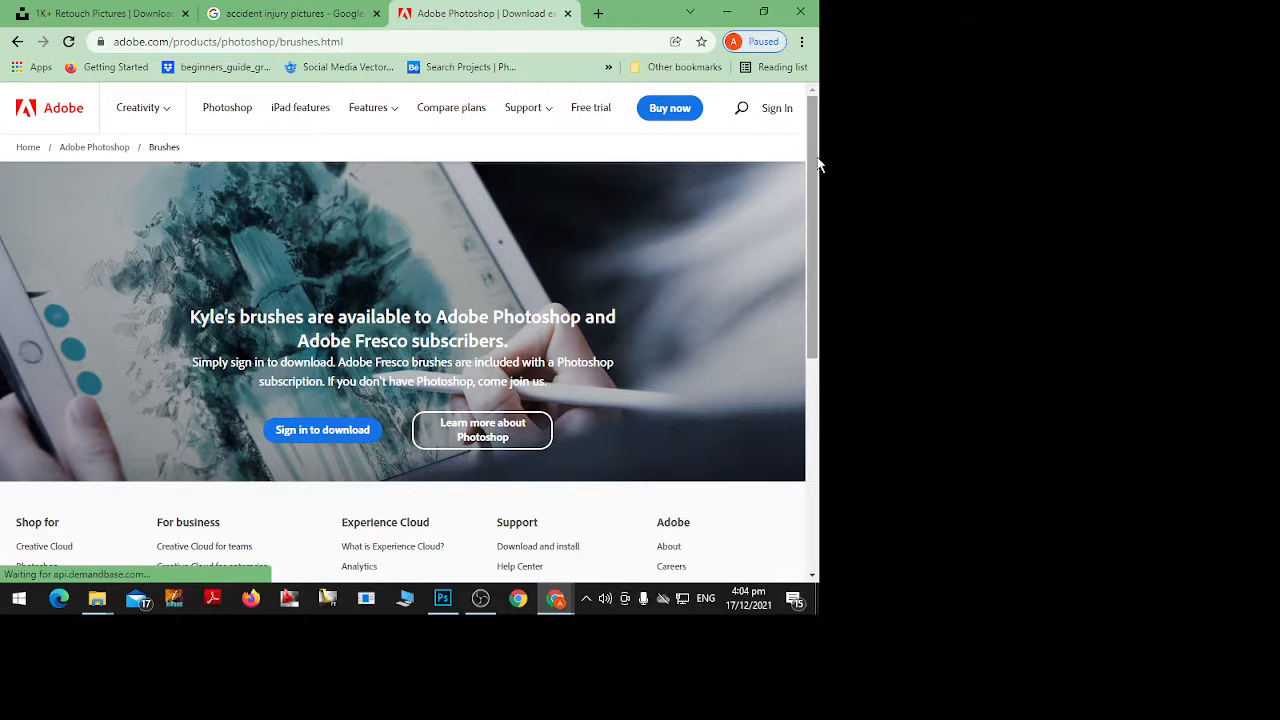
{"action": "mouse_move", "coordinate": [816, 160]}
{"action": "left_mouse_down"}
{"action": "mouse_move", "coordinate": [810, 388]}
{"action": "mouse_move", "coordinate": [800, 218]}
{"action": "mouse_move", "coordinate": [811, 173]}
{"action": "left_mouse_up"}
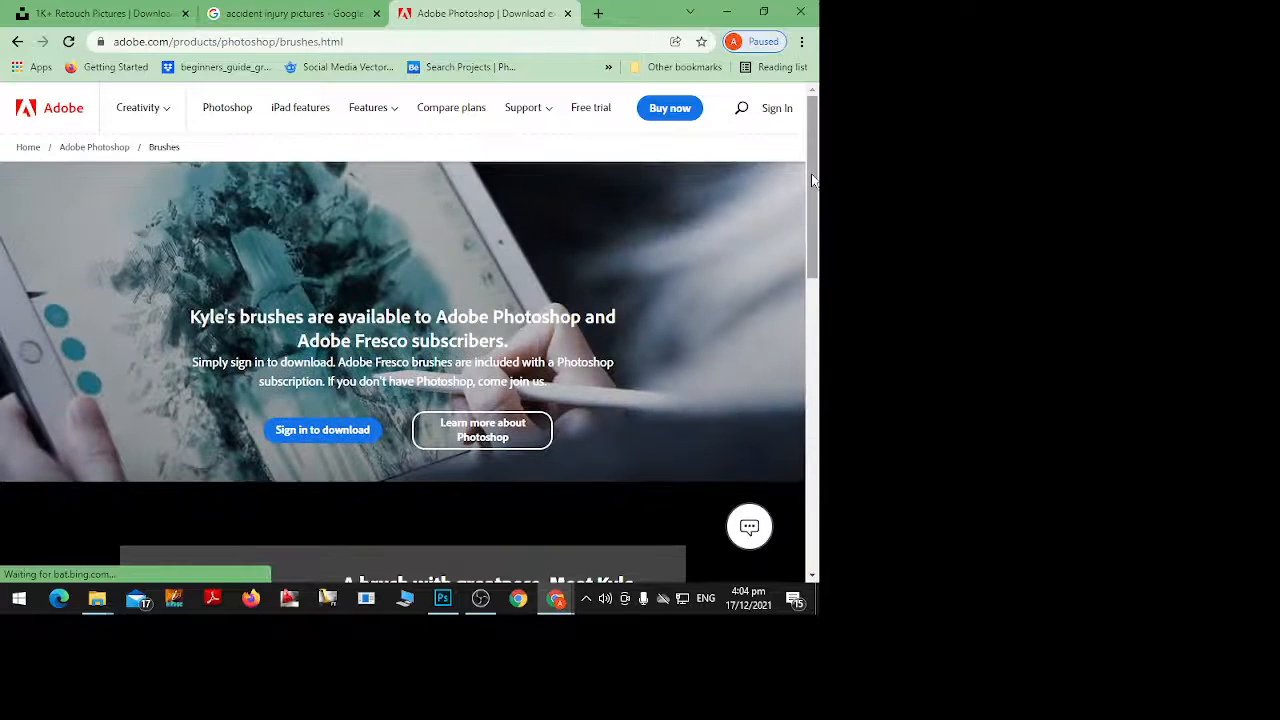
Leave Adobe's page for Brusheezy's Adobe Free Brushes result and look through the listed packs
{"action": "left_click", "coordinate": [16, 44]}
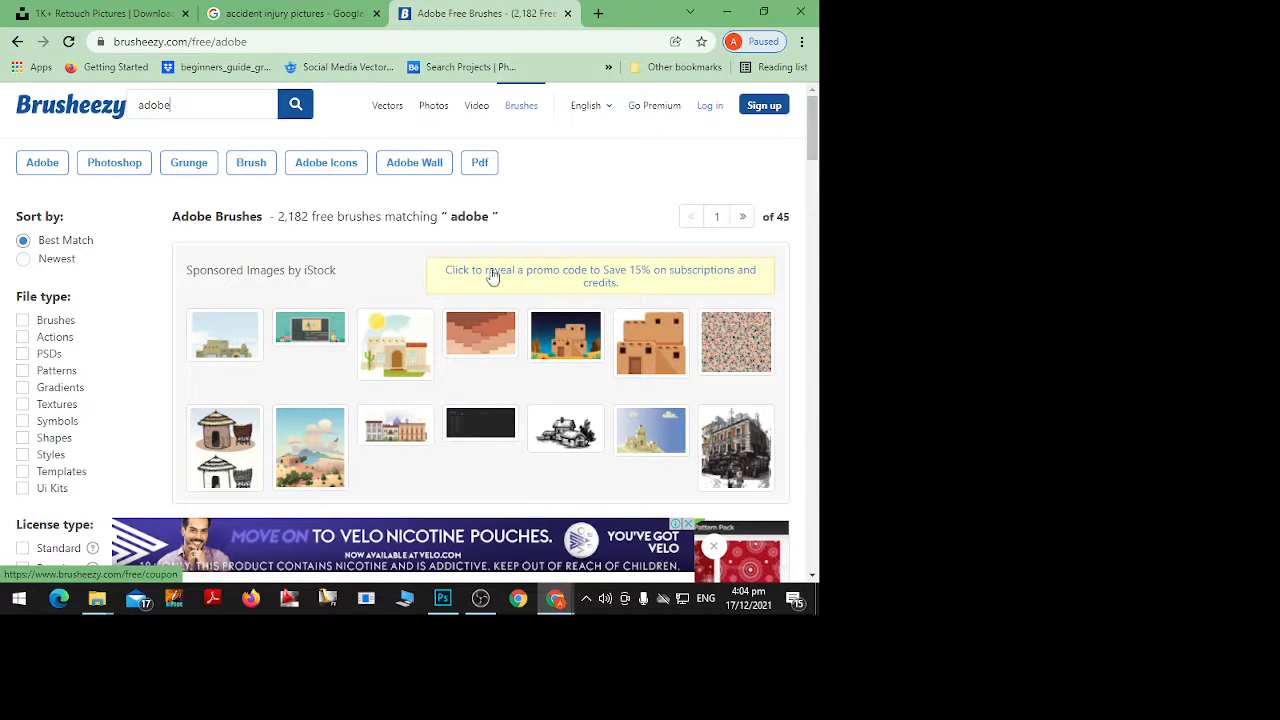
{"action": "scroll", "coordinate": [485, 270], "scroll_direction": "down", "scroll_amount": 5}
{"action": "scroll", "coordinate": [485, 270], "scroll_direction": "down", "scroll_amount": 5}
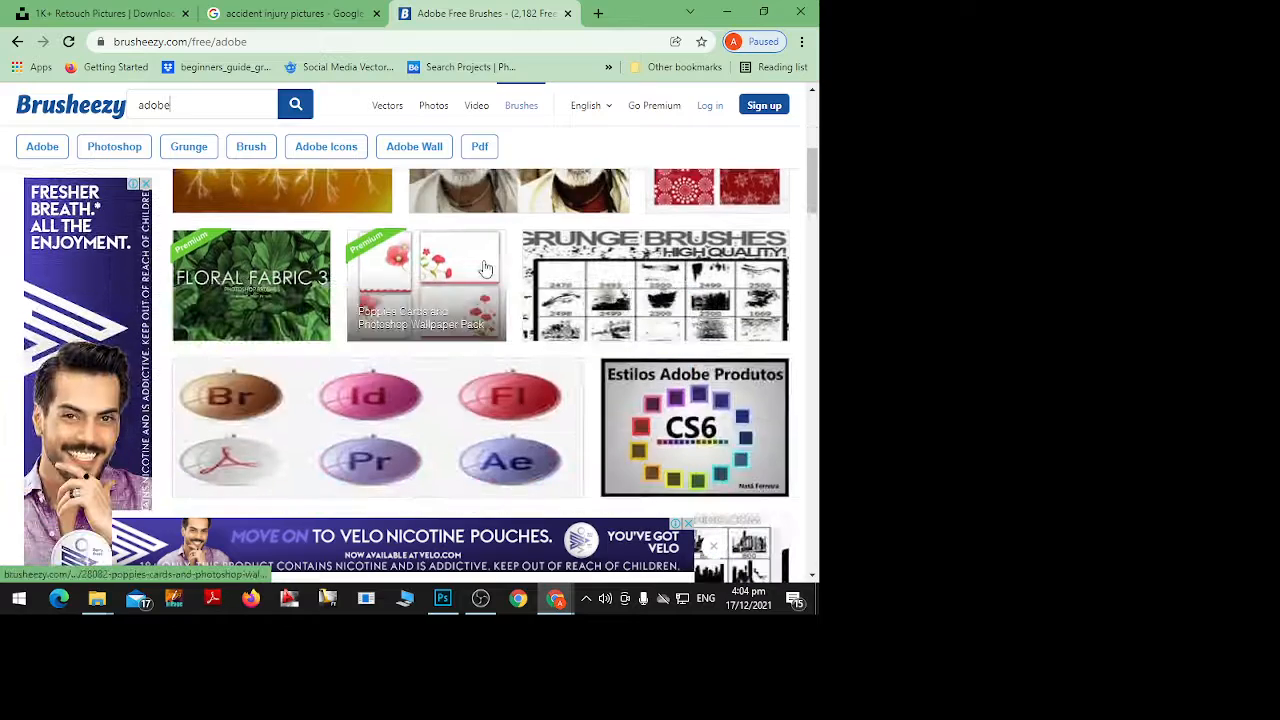
{"action": "scroll", "coordinate": [485, 261], "scroll_direction": "down", "scroll_amount": 2}
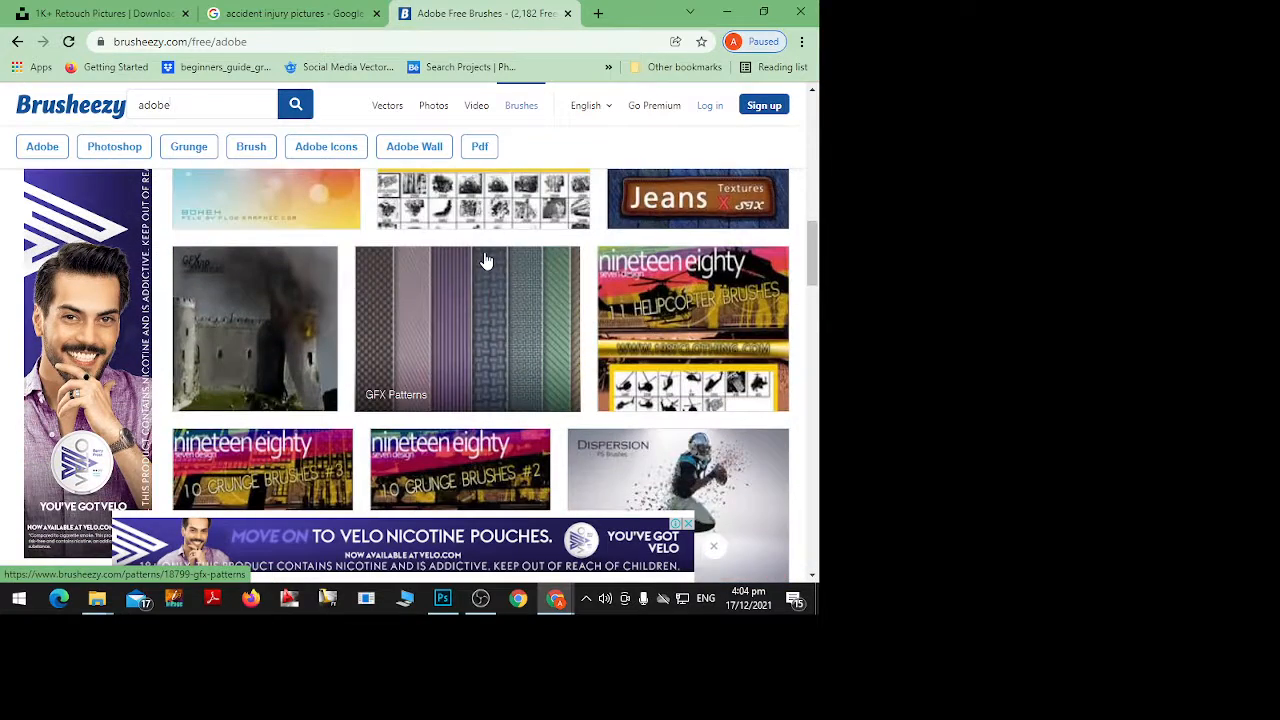
{"action": "scroll", "coordinate": [485, 261], "scroll_direction": "down", "scroll_amount": 2}
{"action": "scroll", "coordinate": [488, 291], "scroll_direction": "up", "scroll_amount": 2}
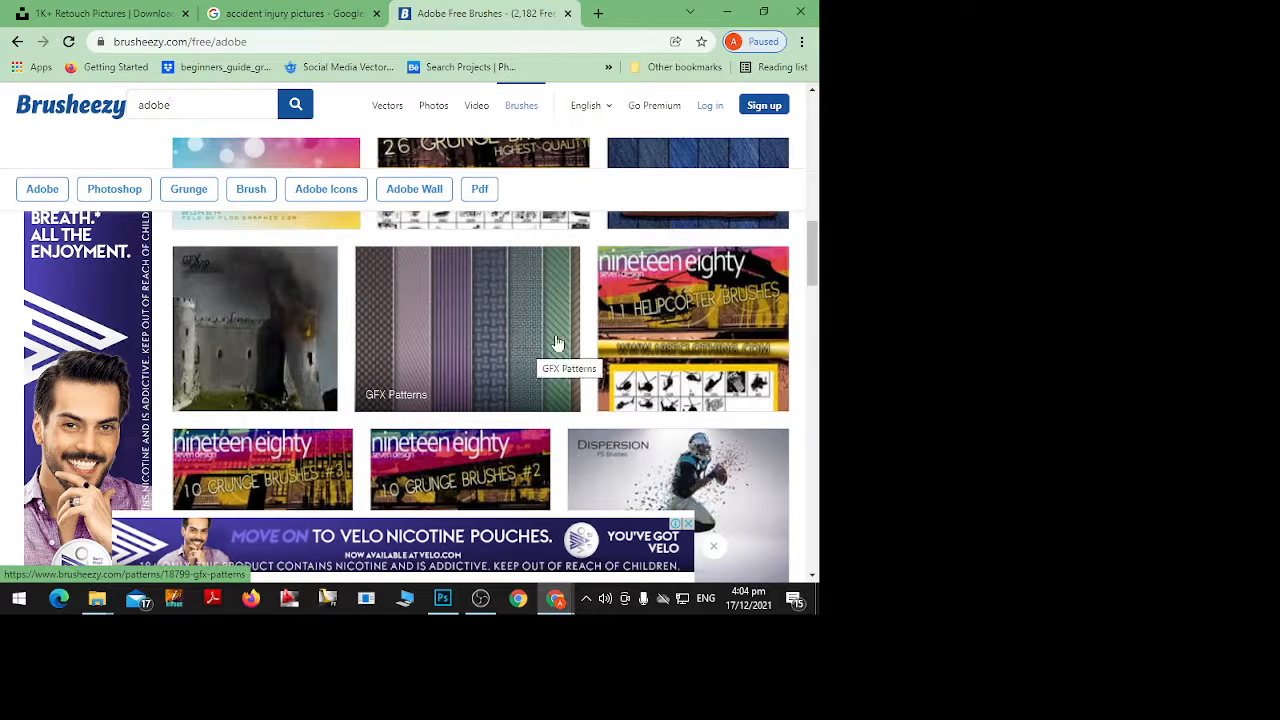
{"action": "scroll", "coordinate": [484, 339], "scroll_direction": "up", "scroll_amount": 10}
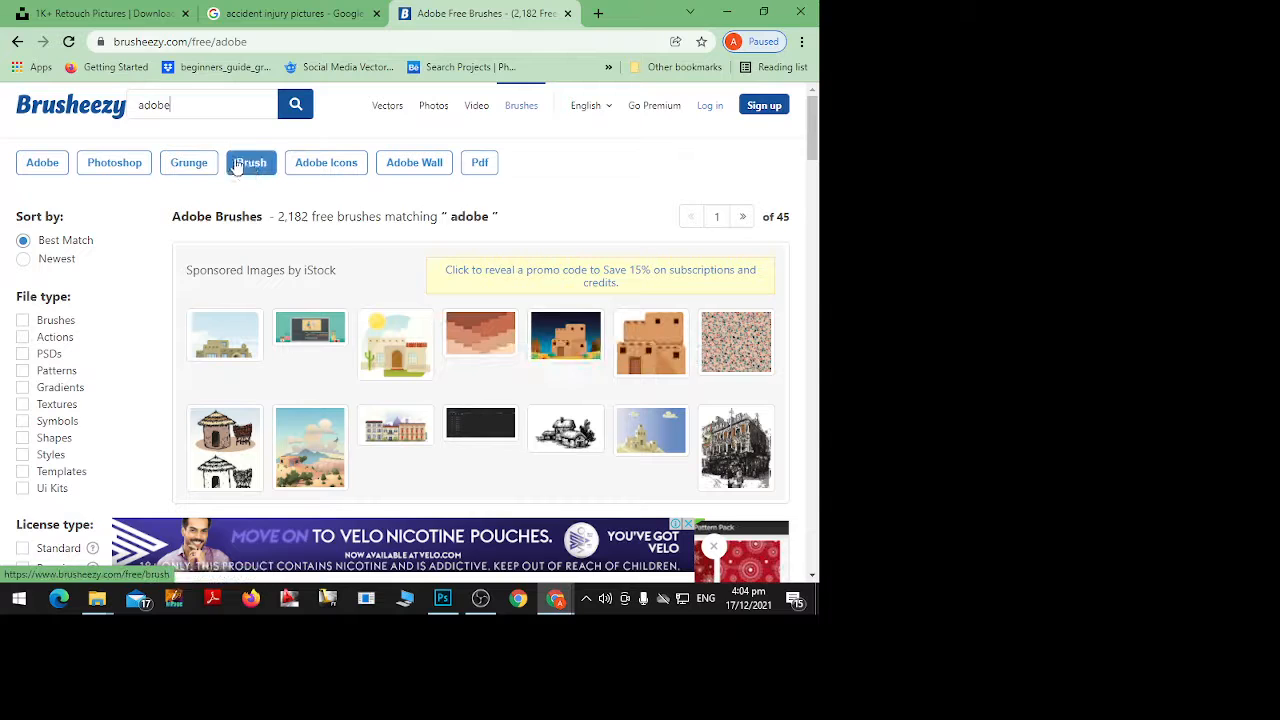
Open Brusheezy's Brush category and look through the free Photoshop brush packs
{"action": "left_click", "coordinate": [267, 153]}
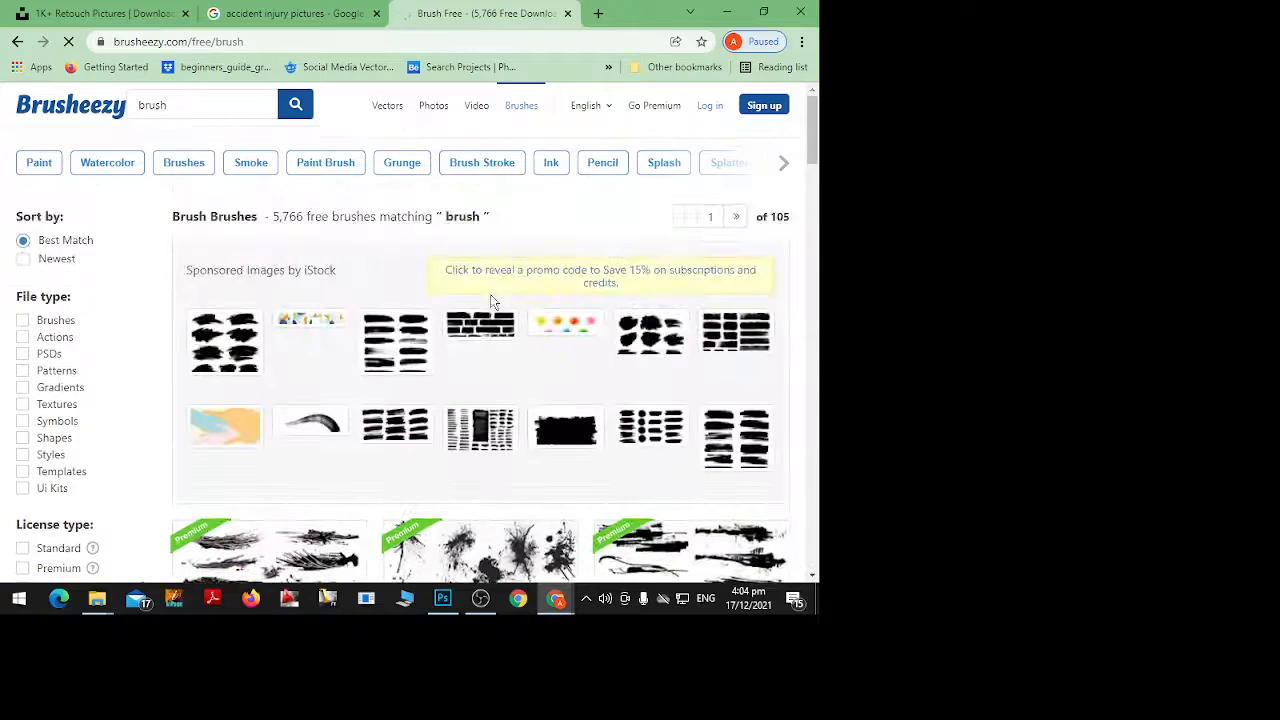
{"action": "scroll", "coordinate": [550, 420], "scroll_direction": "down", "scroll_amount": 5}
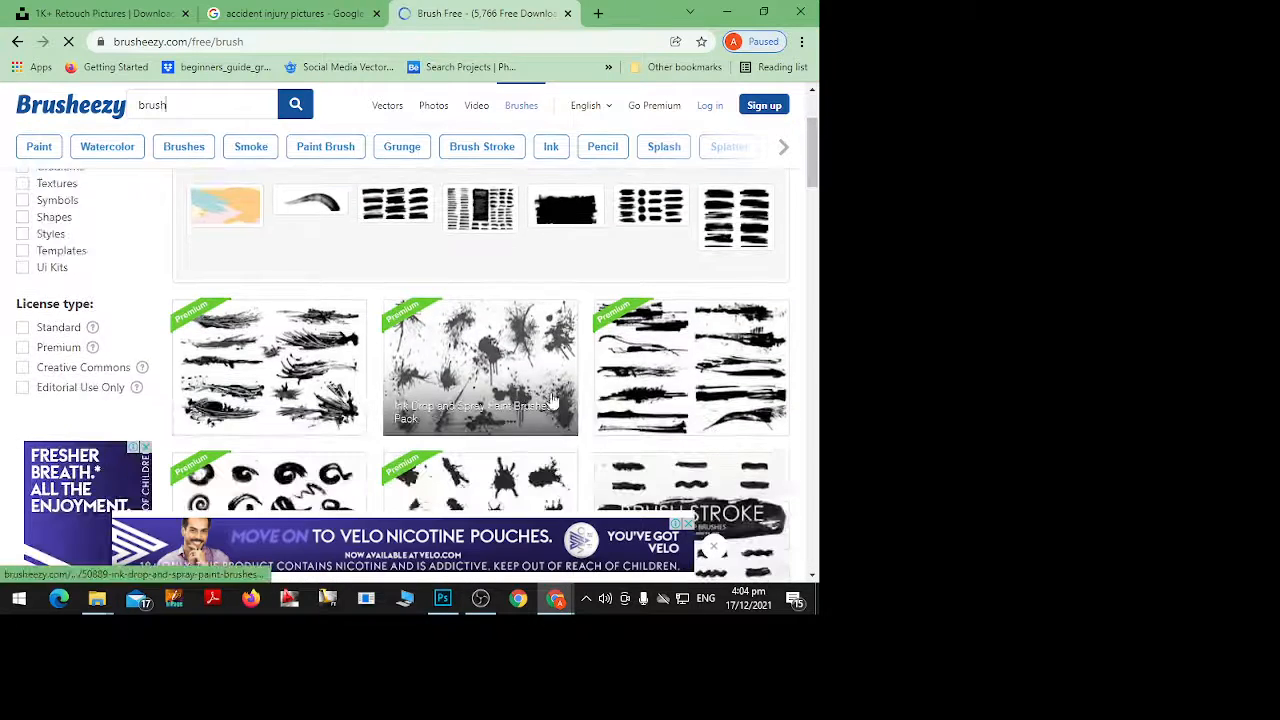
{"action": "scroll", "coordinate": [555, 398], "scroll_direction": "down", "scroll_amount": 3}
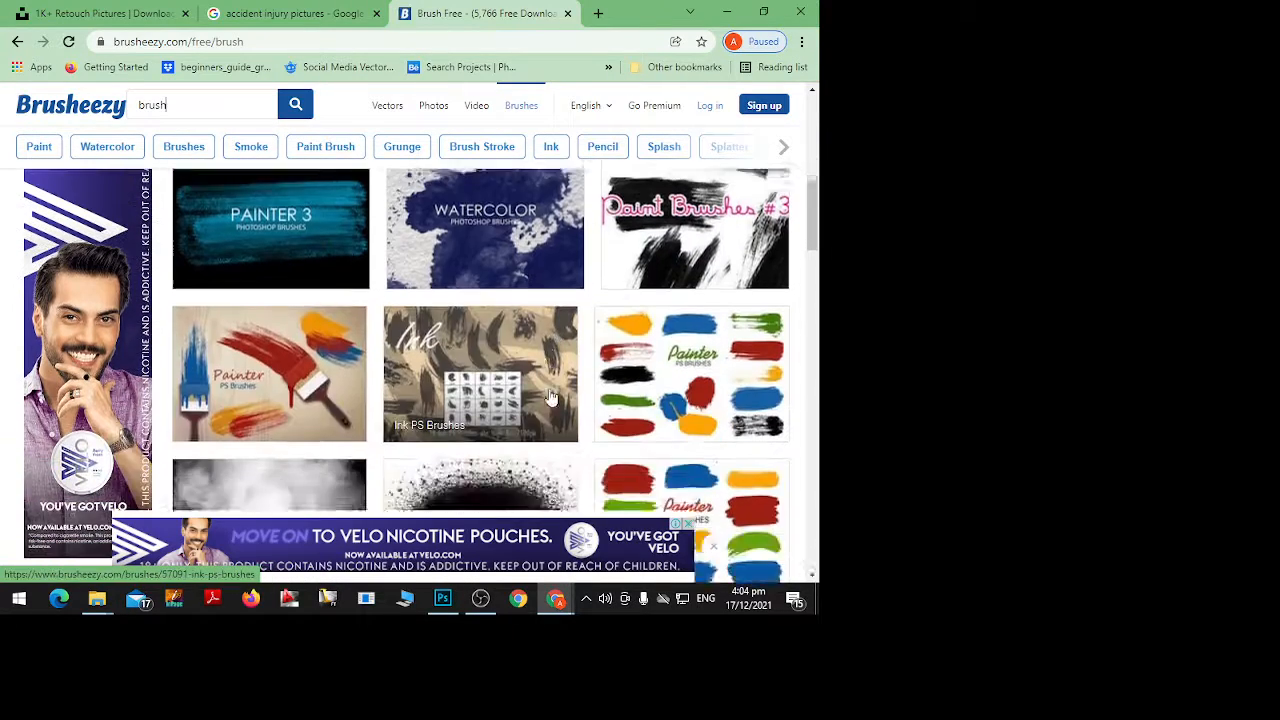
{"action": "scroll", "coordinate": [545, 398], "scroll_direction": "down", "scroll_amount": 1}
{"action": "scroll", "coordinate": [690, 355], "scroll_direction": "up", "scroll_amount": 1}
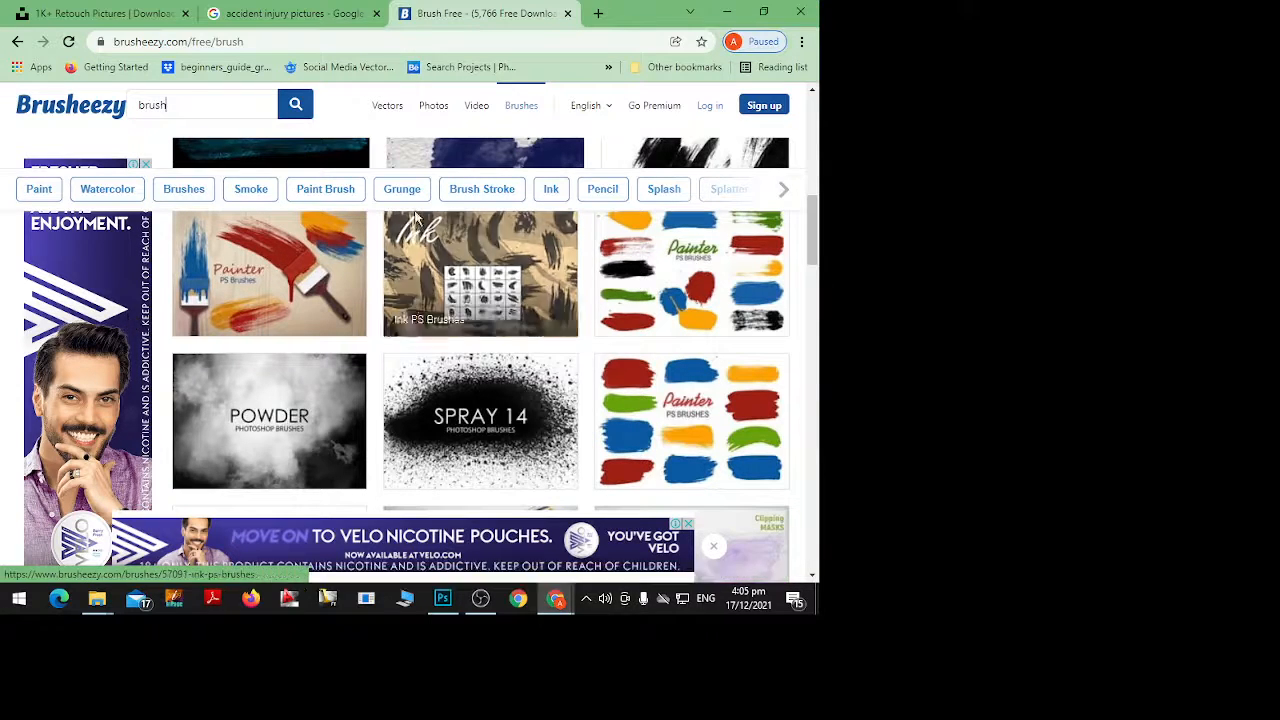
Look through the remaining Photoshop brush packs on the first page of Brusheezy's brush results
{"action": "scroll", "coordinate": [562, 345], "scroll_direction": "down", "scroll_amount": 2}
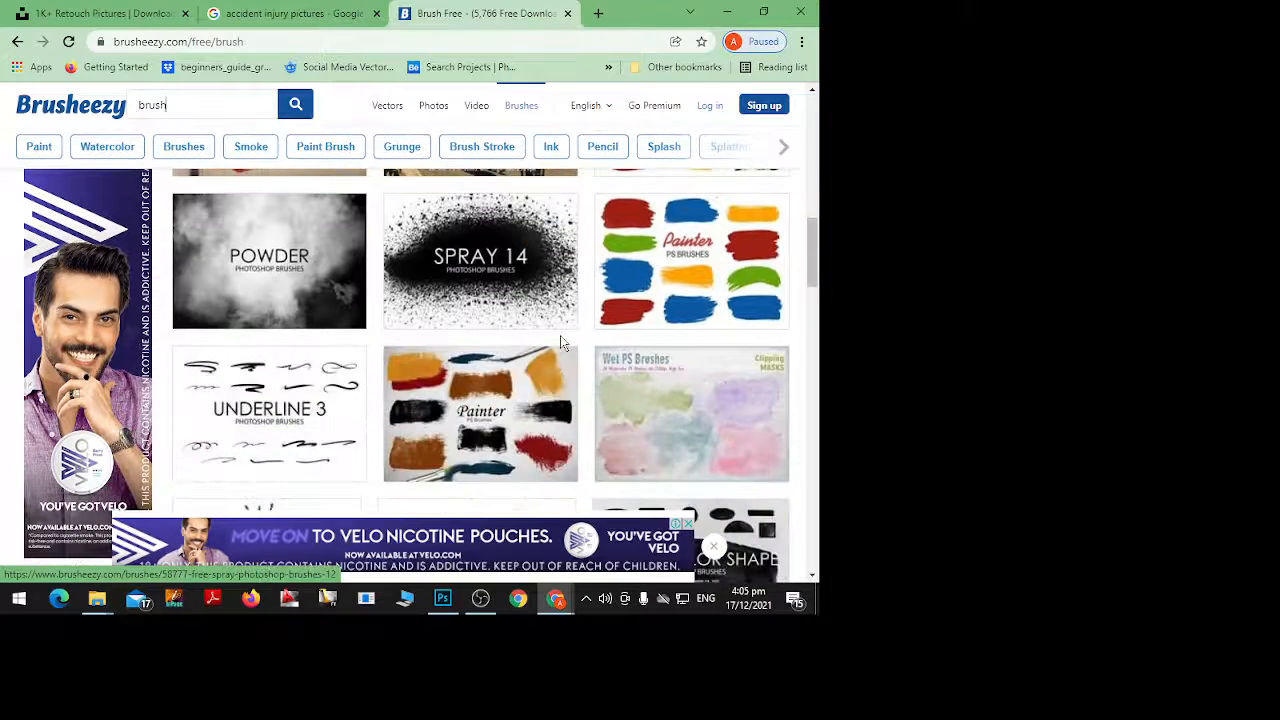
{"action": "scroll", "coordinate": [518, 366], "scroll_direction": "down", "scroll_amount": 2}
{"action": "scroll", "coordinate": [518, 366], "scroll_direction": "down", "scroll_amount": 6}
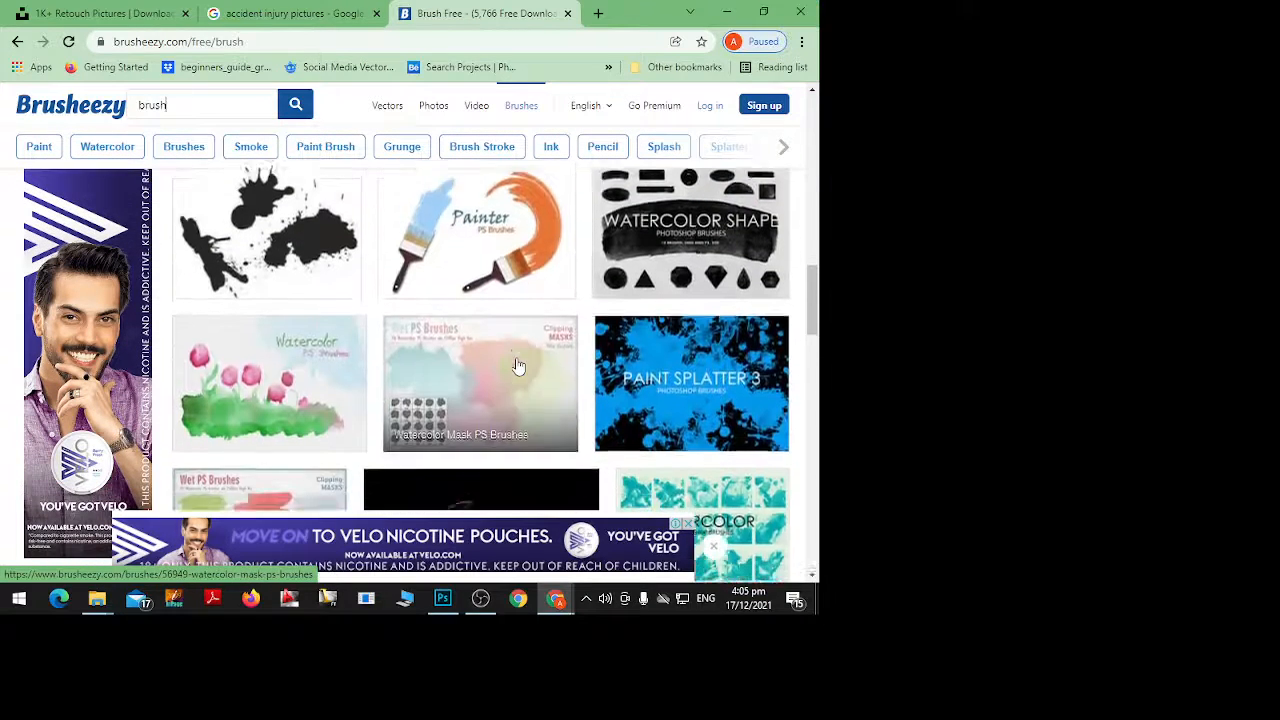
{"action": "scroll", "coordinate": [518, 366], "scroll_direction": "down", "scroll_amount": 5}
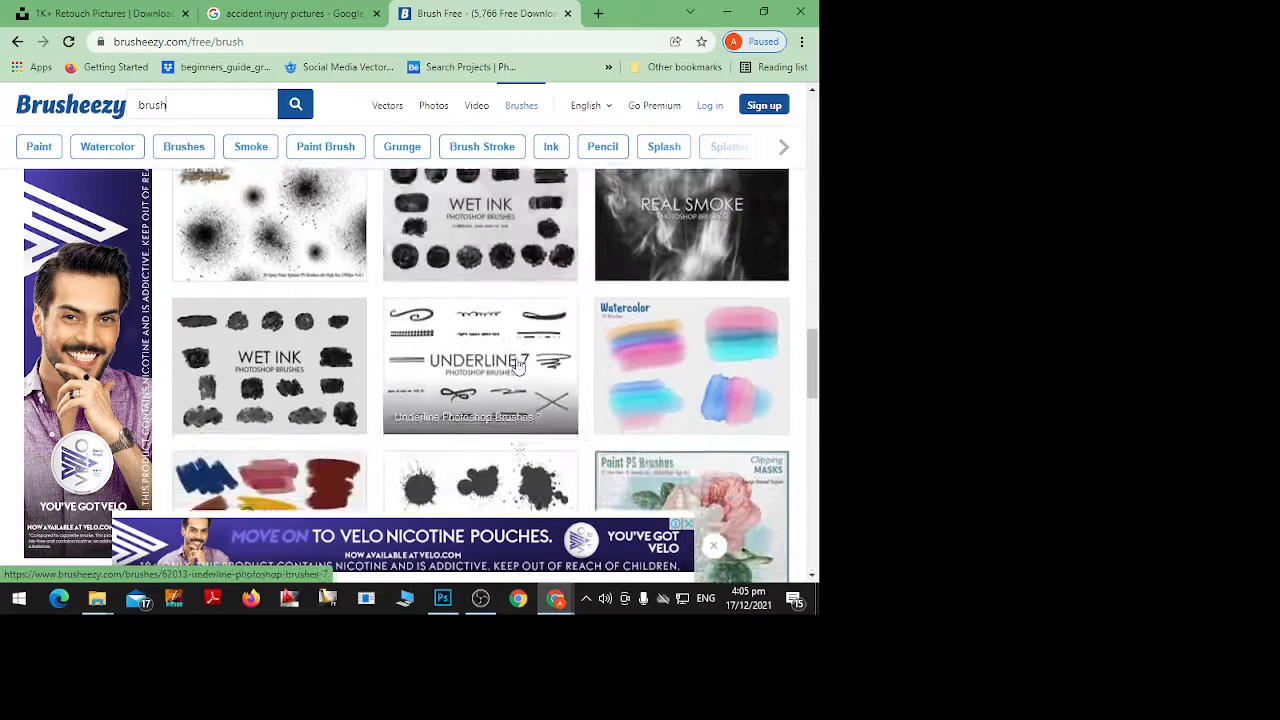
{"action": "scroll", "coordinate": [518, 366], "scroll_direction": "down", "scroll_amount": 5}
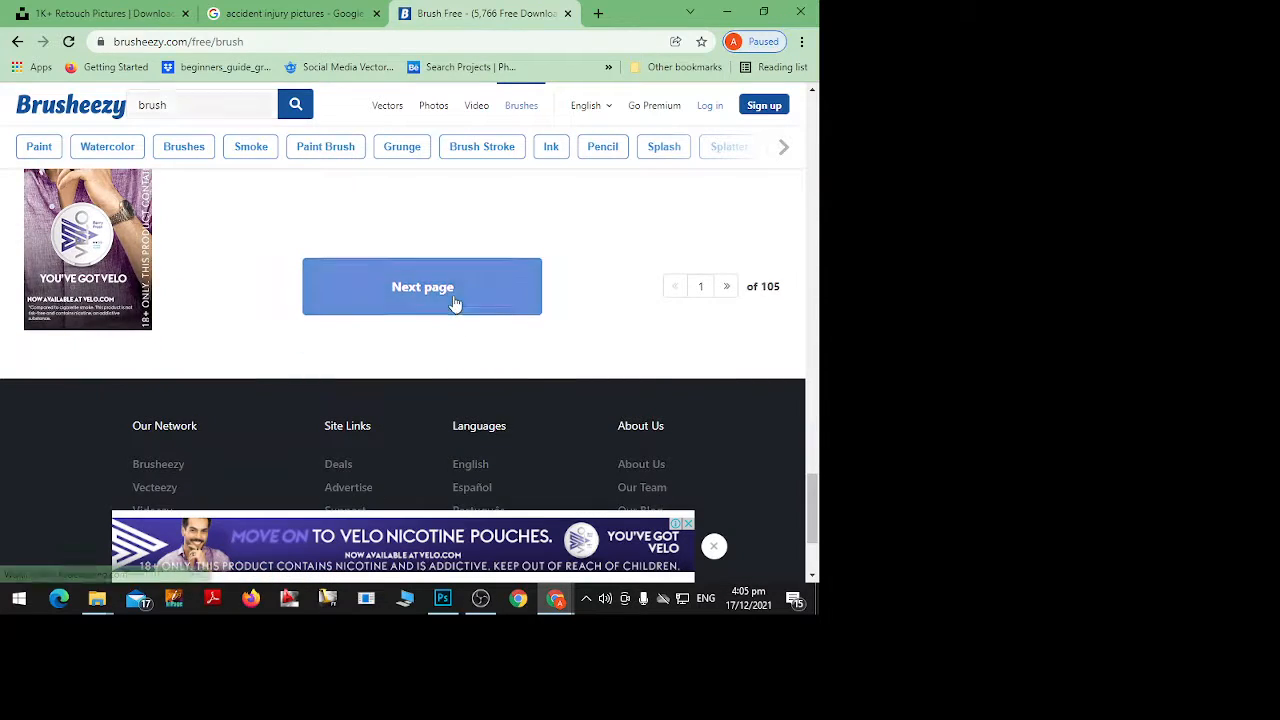
Open the second page of brush results, close the blank pop-up window and look through the packs
{"action": "left_click", "coordinate": [452, 300]}
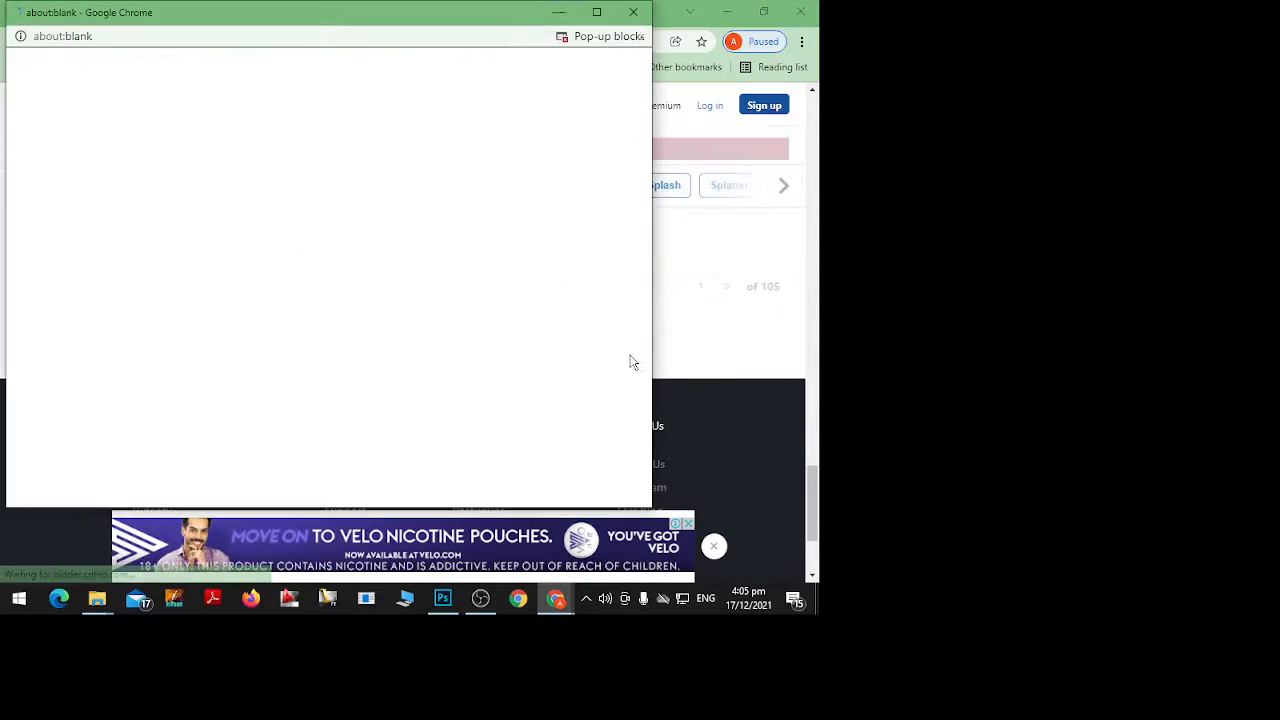
{"action": "left_click", "coordinate": [633, 12]}
{"action": "scroll", "coordinate": [590, 380], "scroll_direction": "down", "scroll_amount": 7}
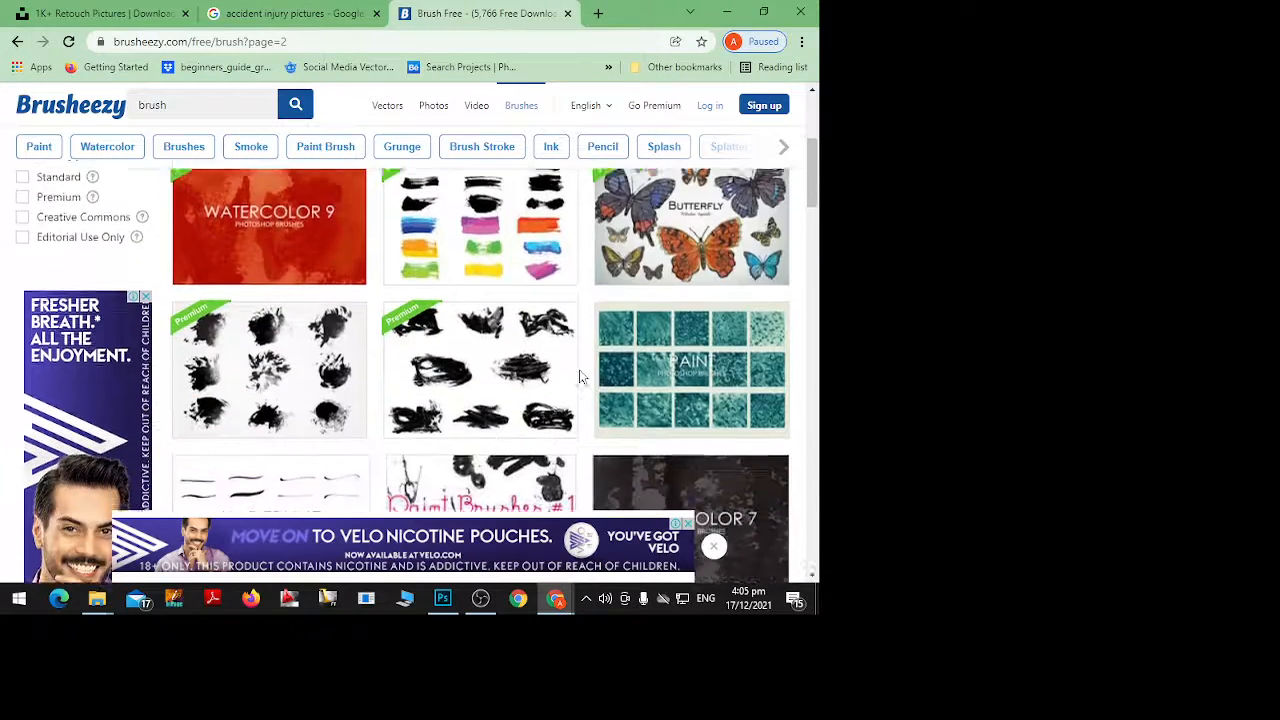
{"action": "scroll", "coordinate": [578, 375], "scroll_direction": "down", "scroll_amount": 7}
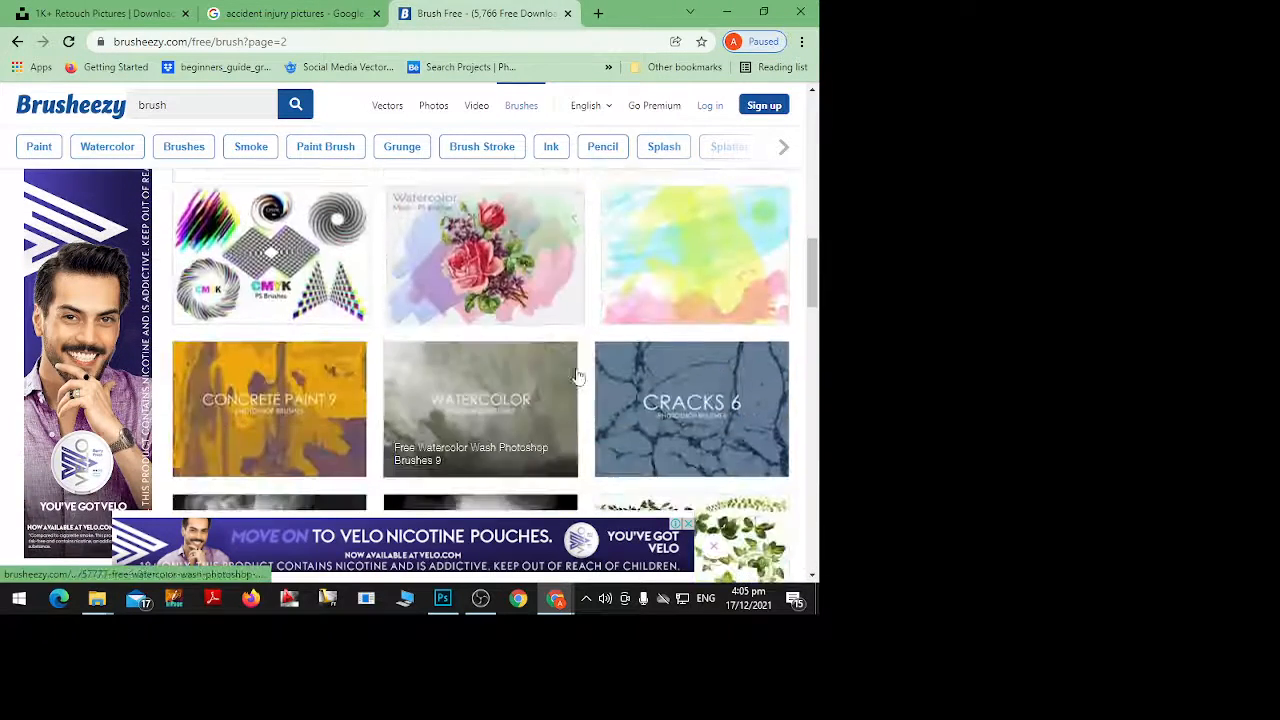
{"action": "scroll", "coordinate": [578, 375], "scroll_direction": "down", "scroll_amount": 6}
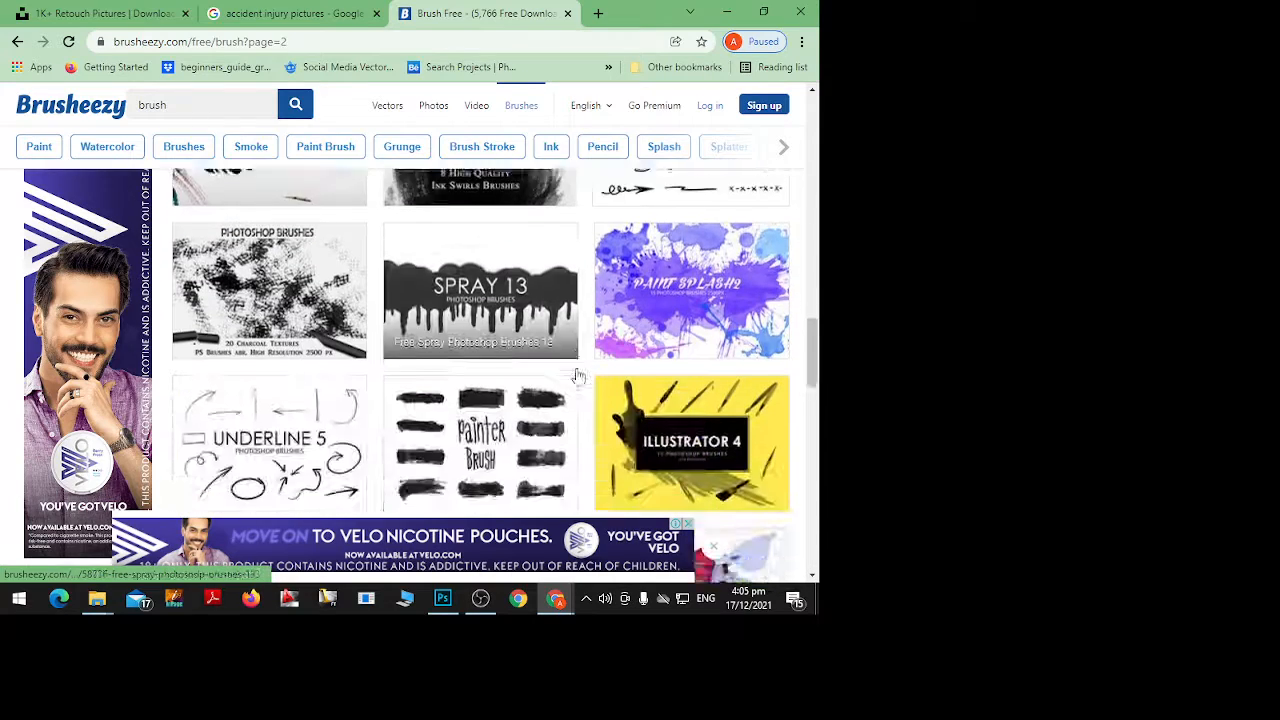
{"action": "scroll", "coordinate": [576, 372], "scroll_direction": "down", "scroll_amount": 6}
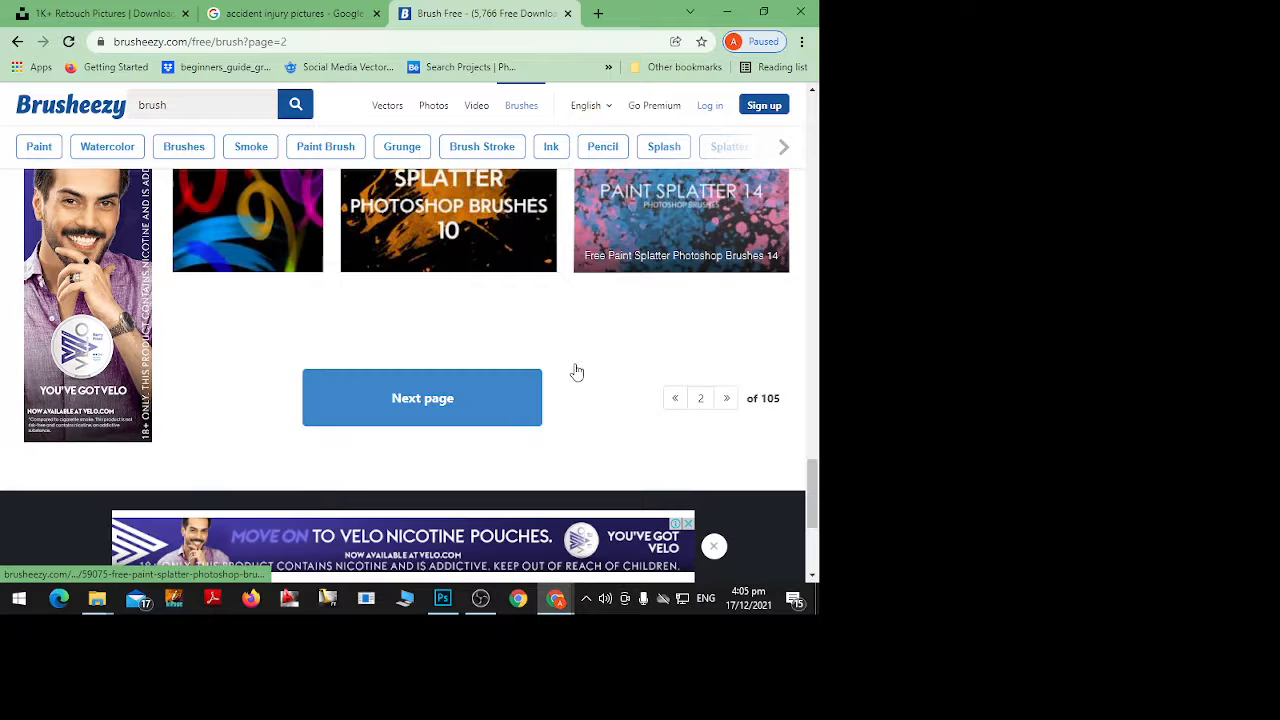
Go to the third page of brush results, switch to the Smoke category and look through its packs and related categories
{"action": "left_click", "coordinate": [505, 398]}
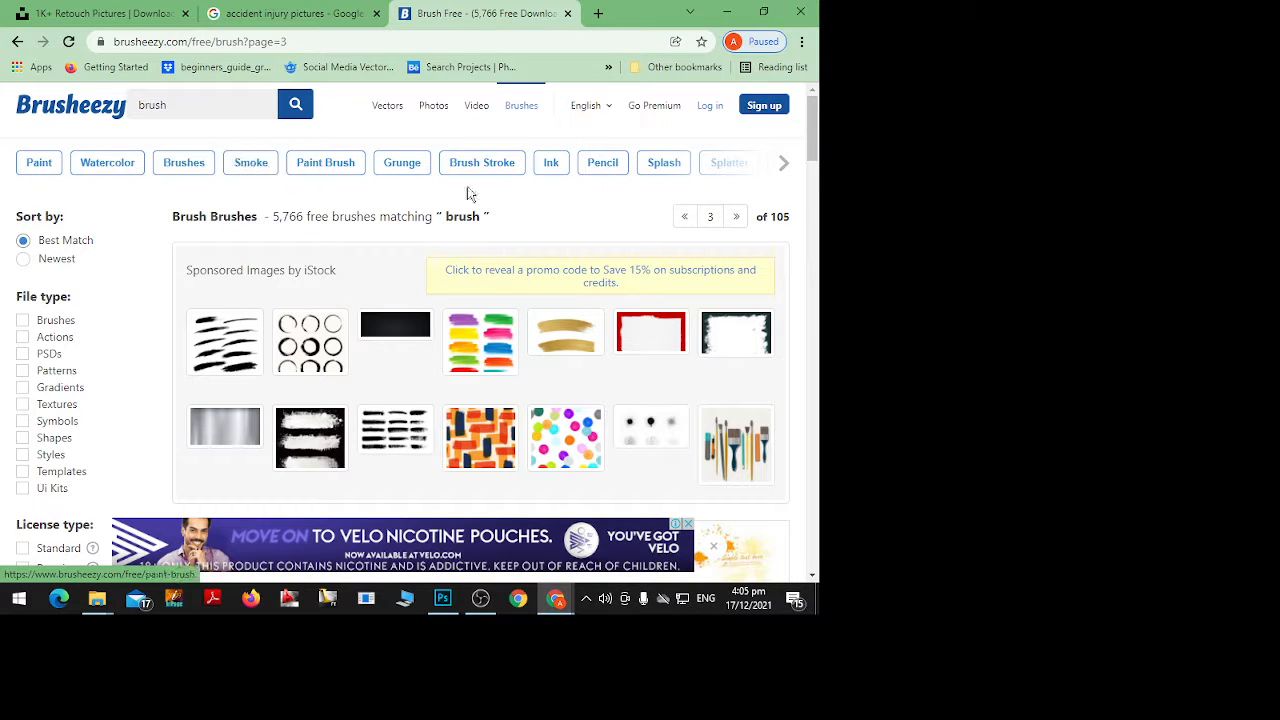
{"action": "left_click", "coordinate": [779, 168]}
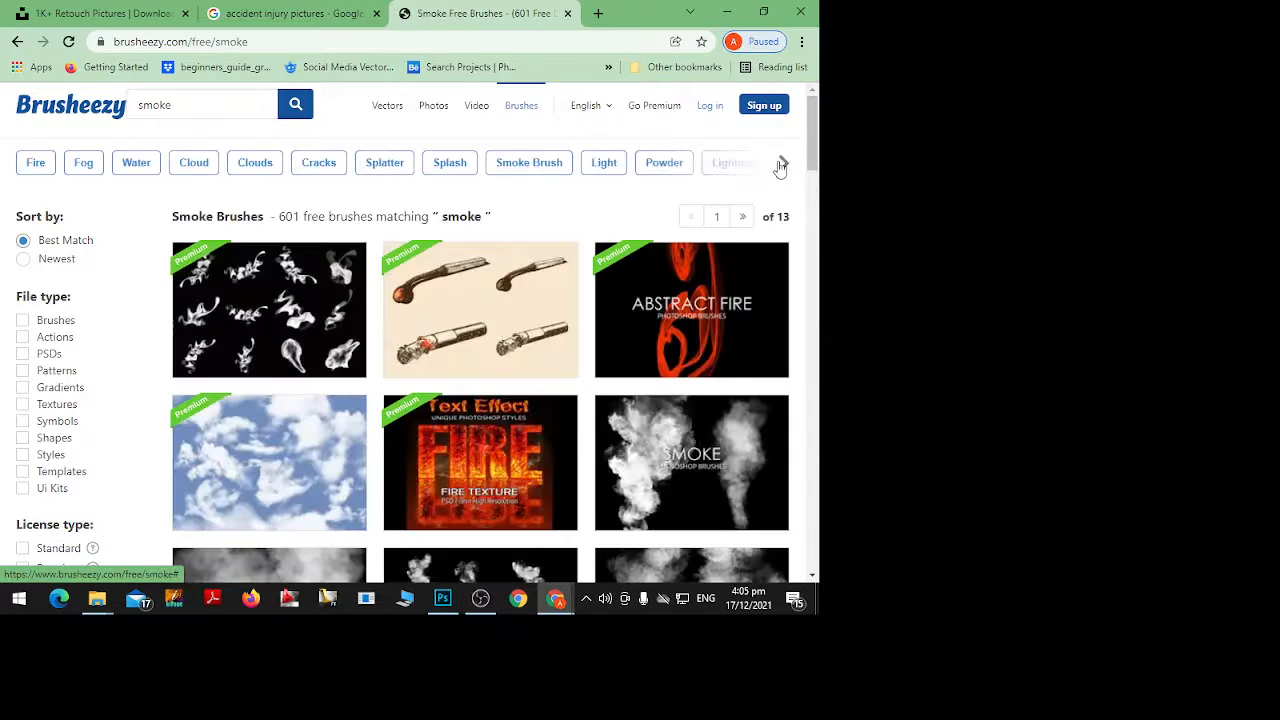
{"action": "left_click", "coordinate": [783, 168]}
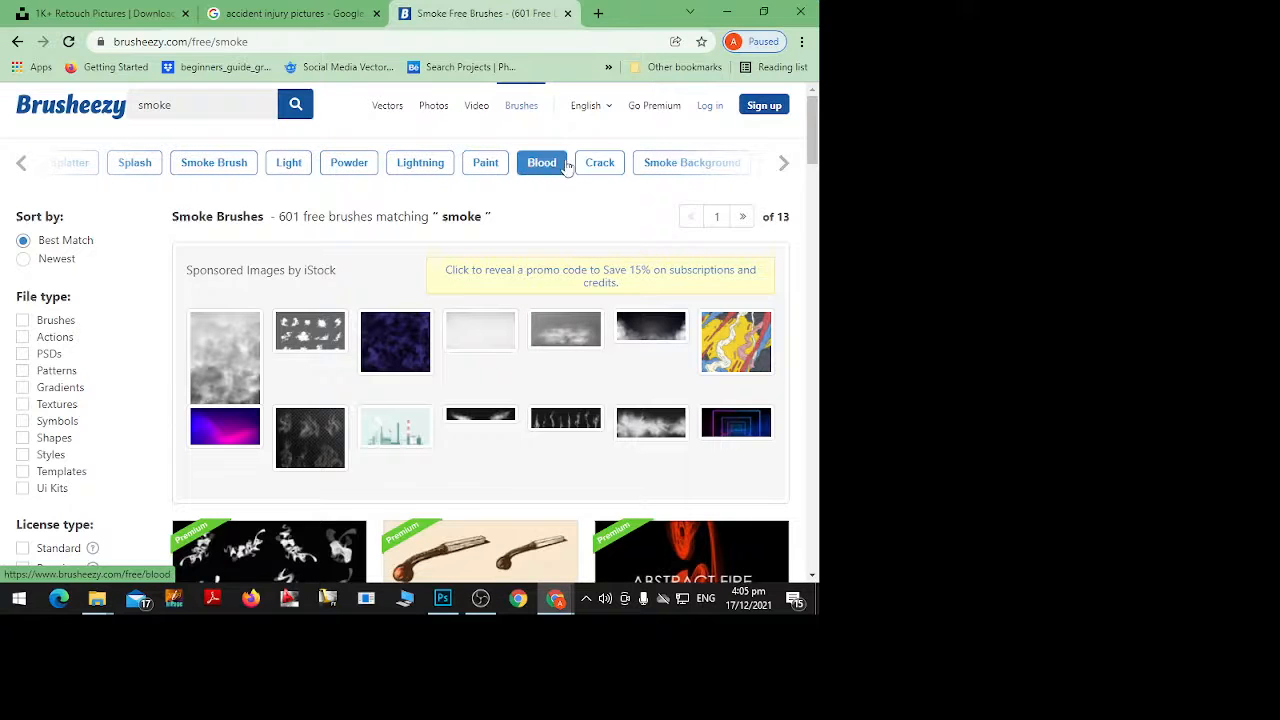
{"action": "scroll", "coordinate": [818, 168], "scroll_direction": "down", "scroll_amount": 5}
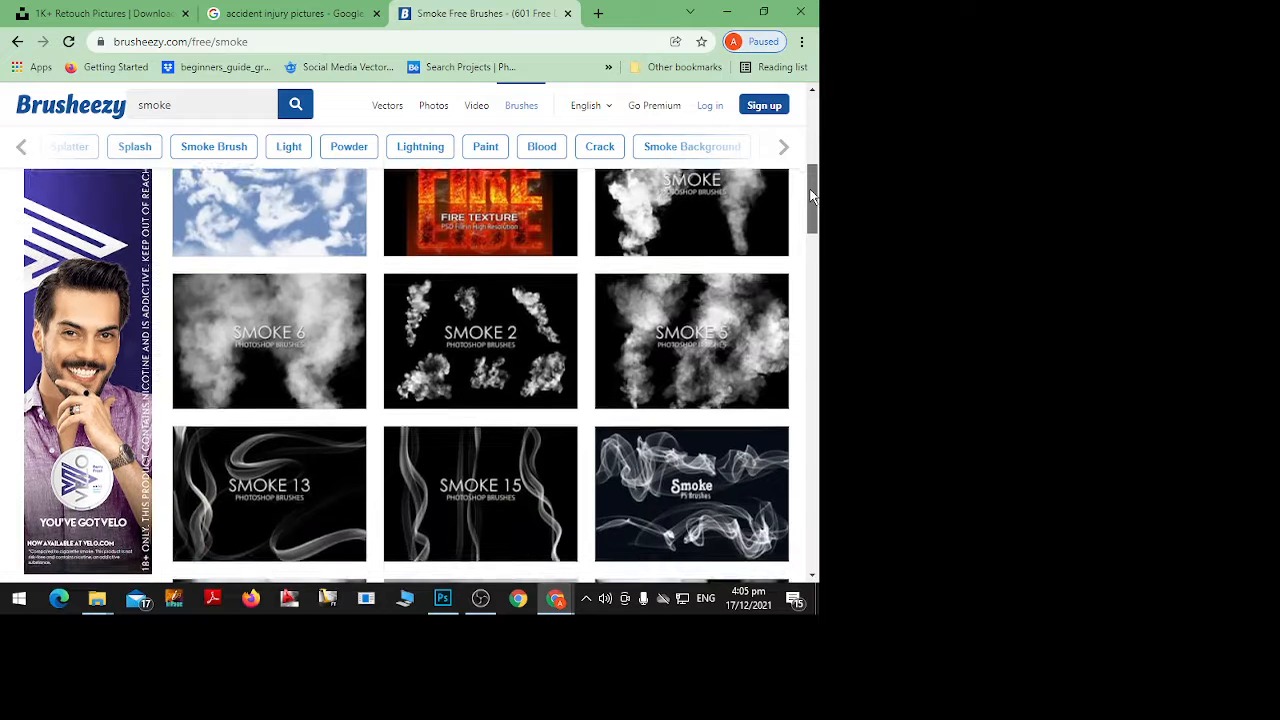
{"action": "left_click_drag", "start_coordinate": [812, 195], "coordinate": [808, 135]}
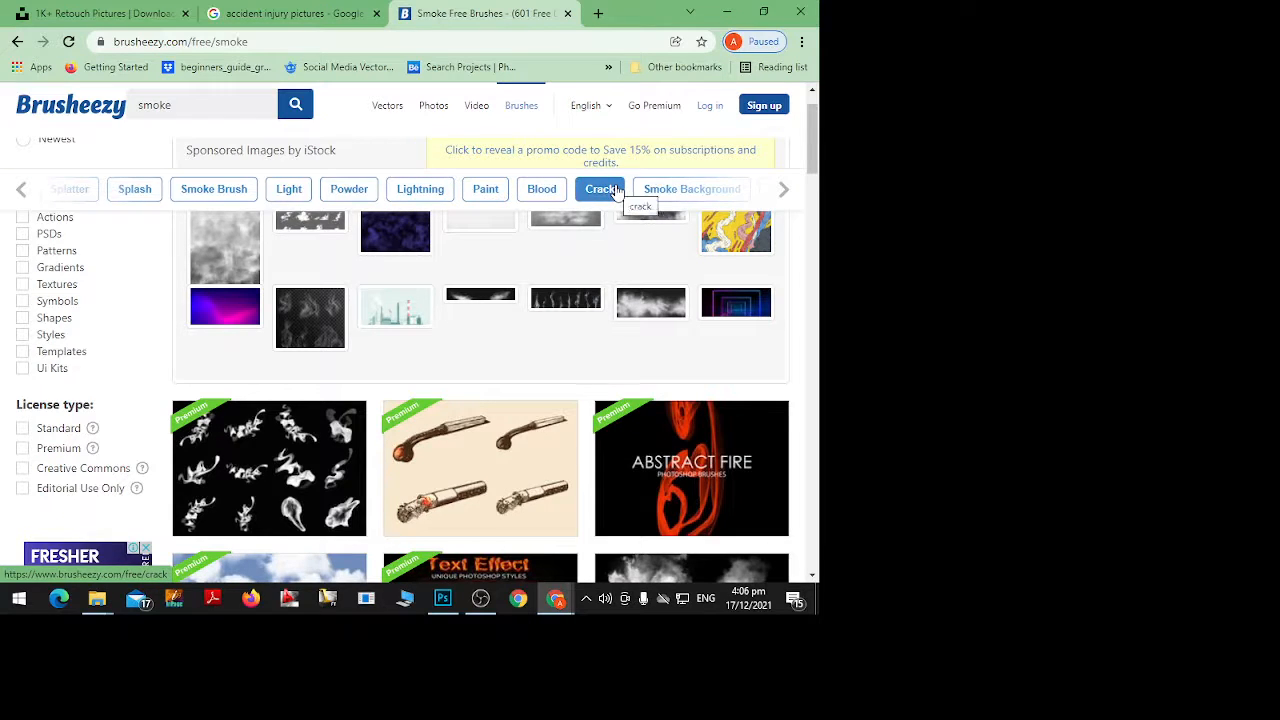
Open the Blood category and look through the blood, splatter and scar brush packs
{"action": "left_click", "coordinate": [553, 190]}
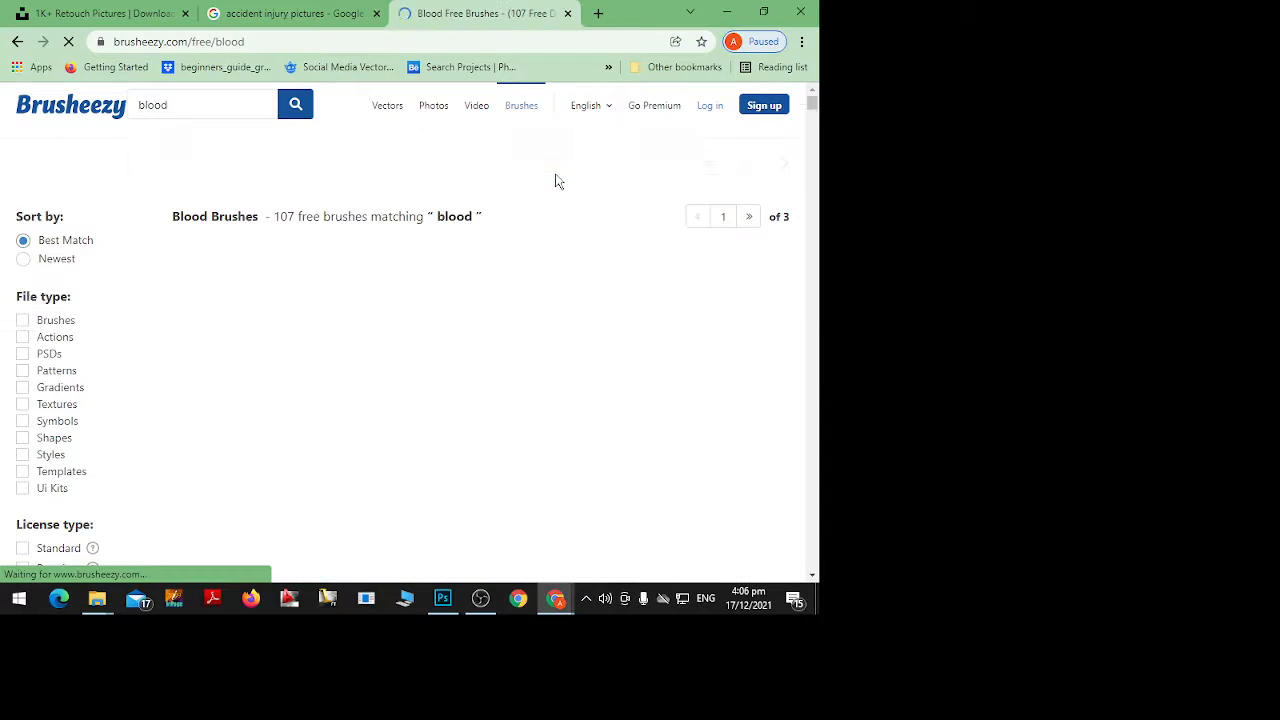
{"action": "scroll", "coordinate": [700, 300], "scroll_direction": "down", "scroll_amount": 3}
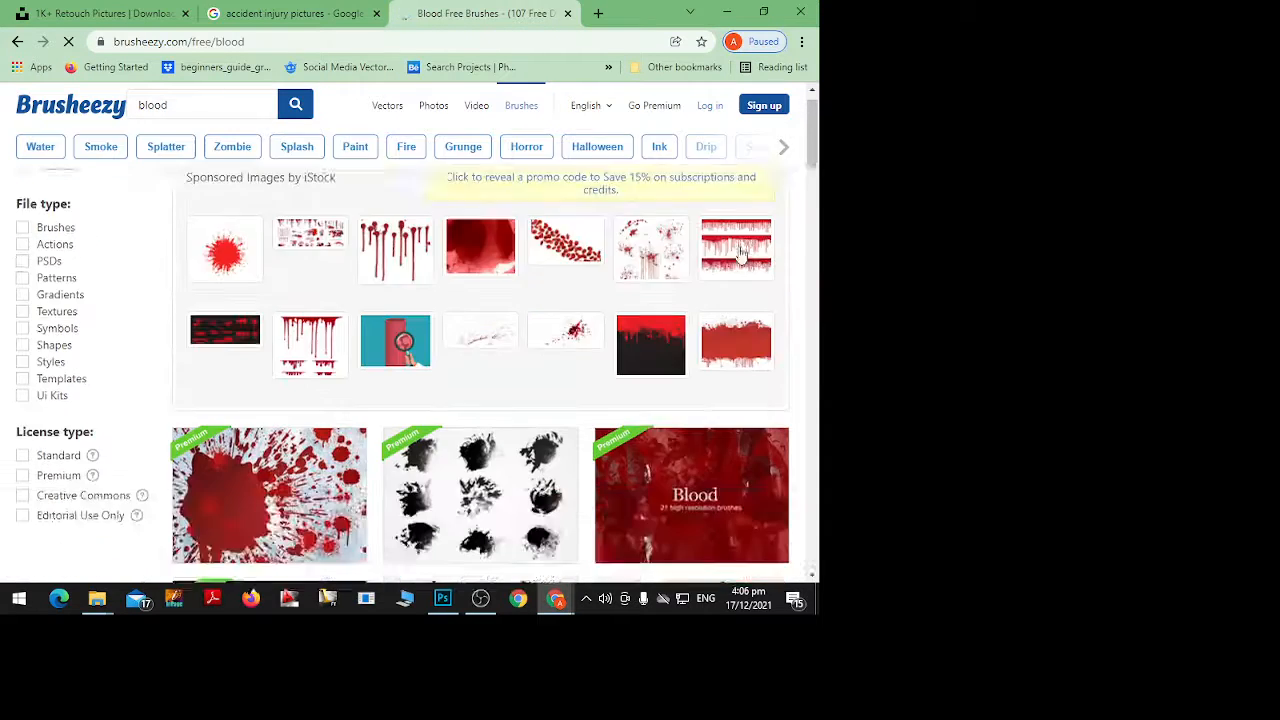
{"action": "scroll", "coordinate": [635, 350], "scroll_direction": "down", "scroll_amount": 10}
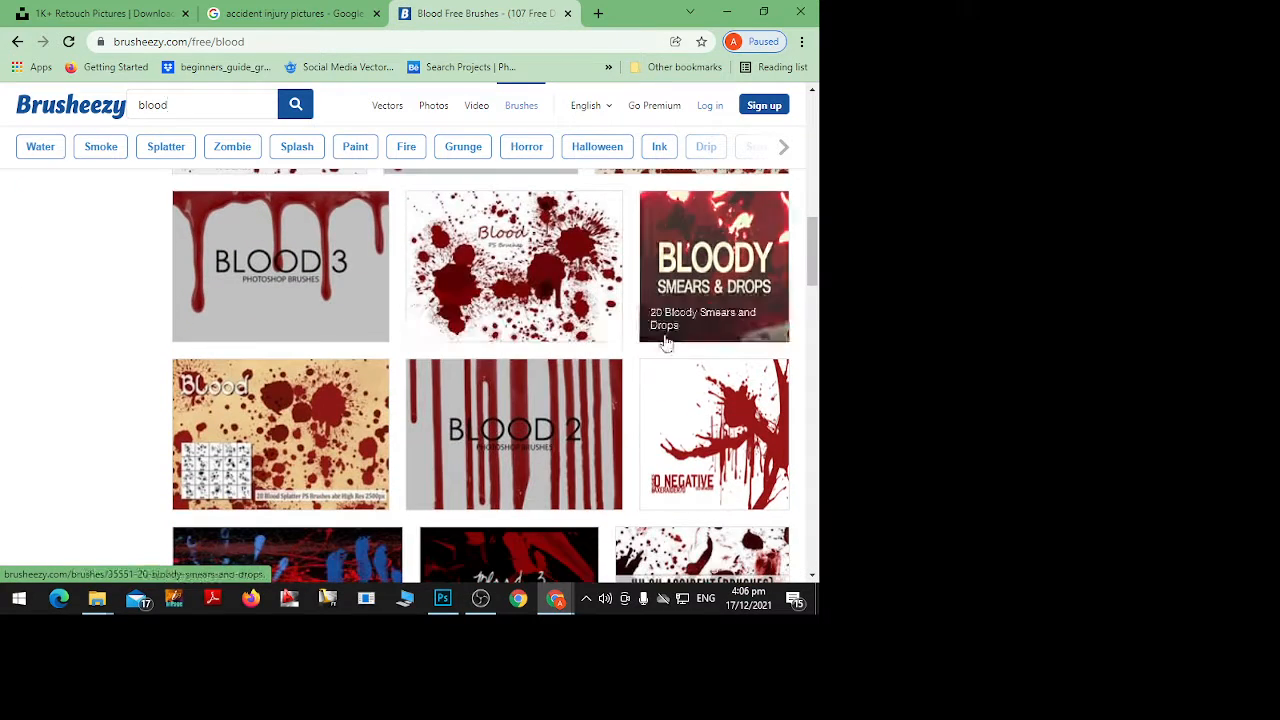
{"action": "scroll", "coordinate": [488, 322], "scroll_direction": "down", "scroll_amount": 1}
{"action": "scroll", "coordinate": [488, 322], "scroll_direction": "down", "scroll_amount": 3}
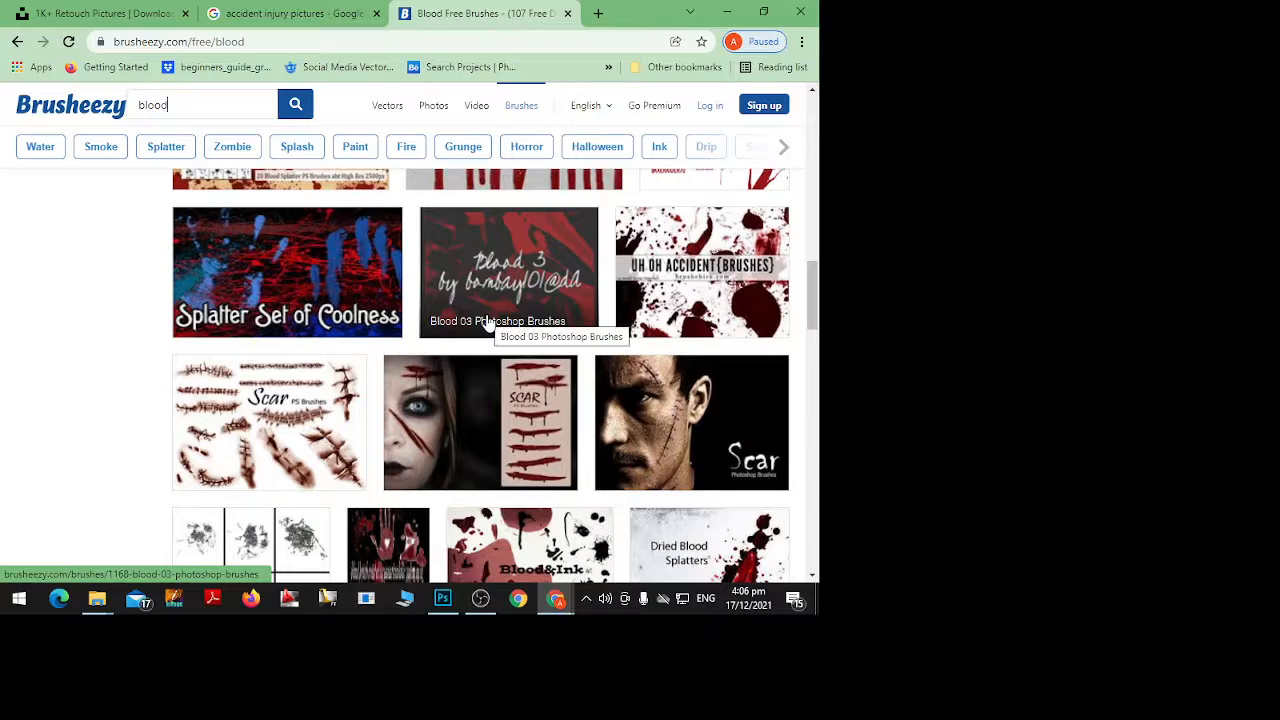
{"action": "scroll", "coordinate": [690, 440], "scroll_direction": "down", "scroll_amount": 1}
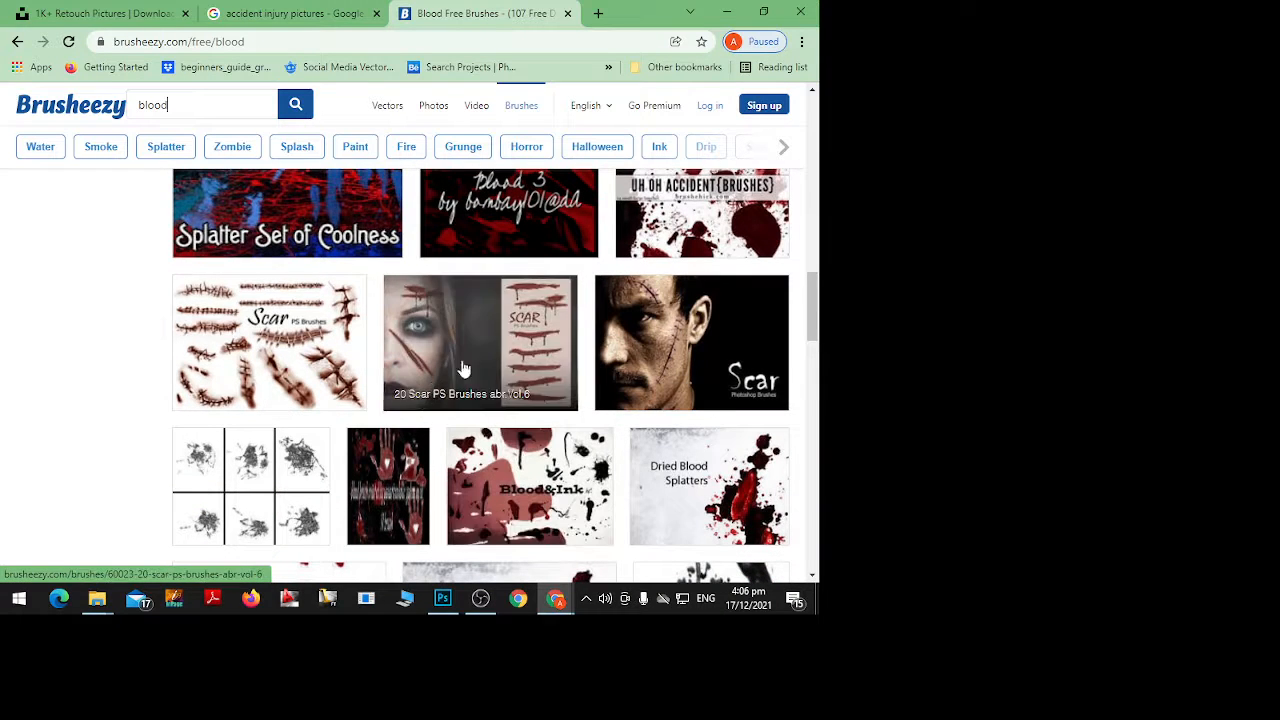
Download the free 20 Scar PS Brushes Abr.Vol.1 pack and close the download overlay
{"action": "left_click", "coordinate": [322, 357]}
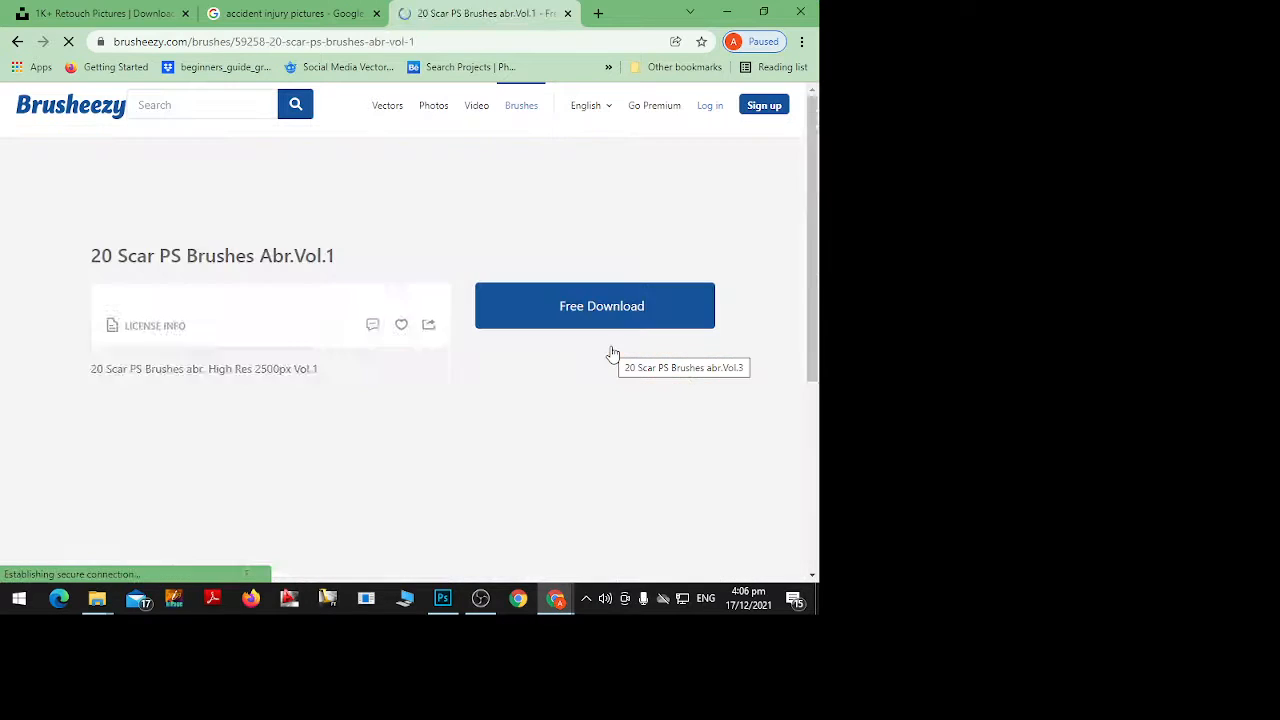
{"action": "left_click", "coordinate": [589, 316]}
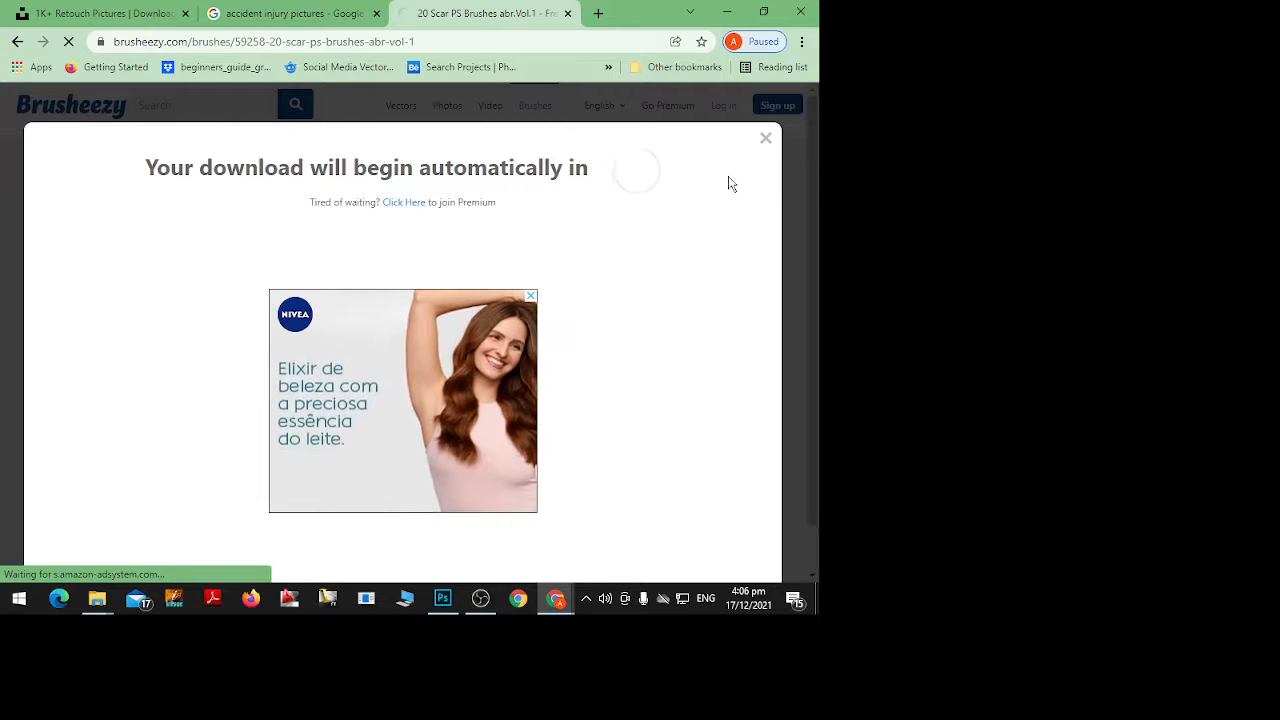
{"action": "left_click", "coordinate": [766, 140]}
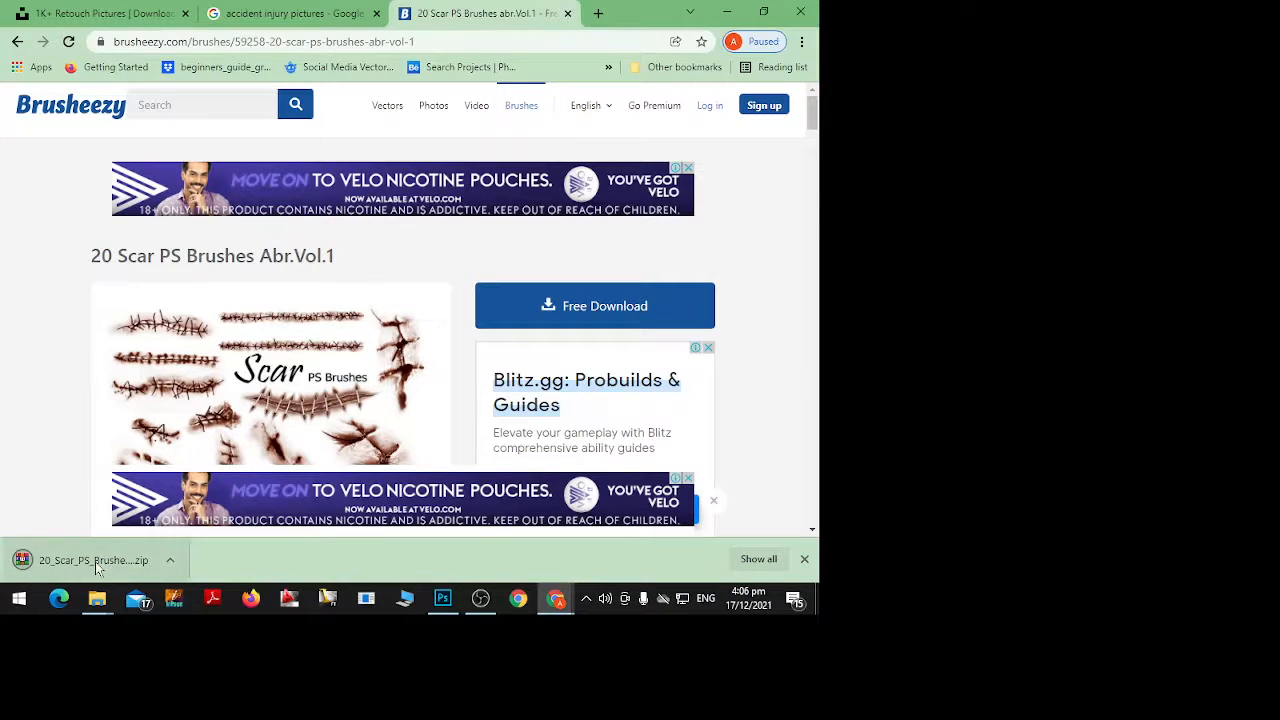
Return to the "accident injury pictures" image results and look further through the knee injury photos
{"action": "left_click", "coordinate": [290, 13]}
{"action": "scroll", "coordinate": [665, 338], "scroll_direction": "down", "scroll_amount": 1}
{"action": "scroll", "coordinate": [665, 338], "scroll_direction": "down", "scroll_amount": 10}
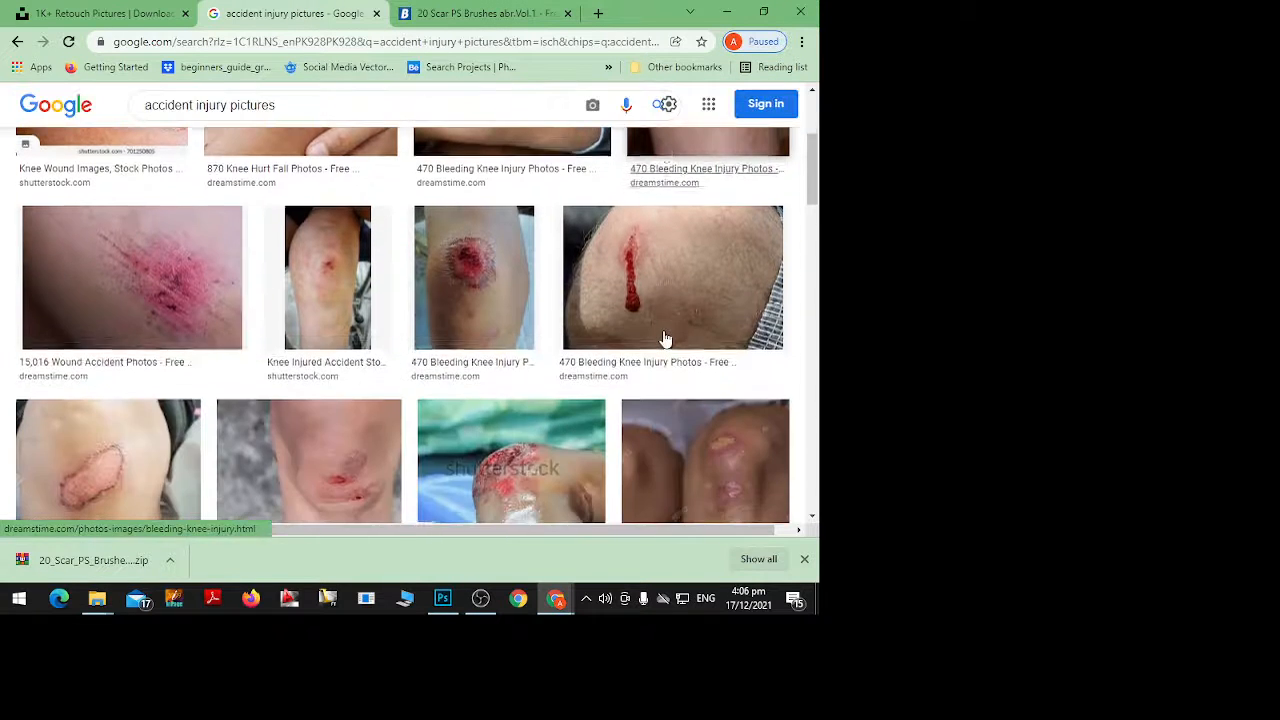
{"action": "scroll", "coordinate": [667, 340], "scroll_direction": "down", "scroll_amount": 4}
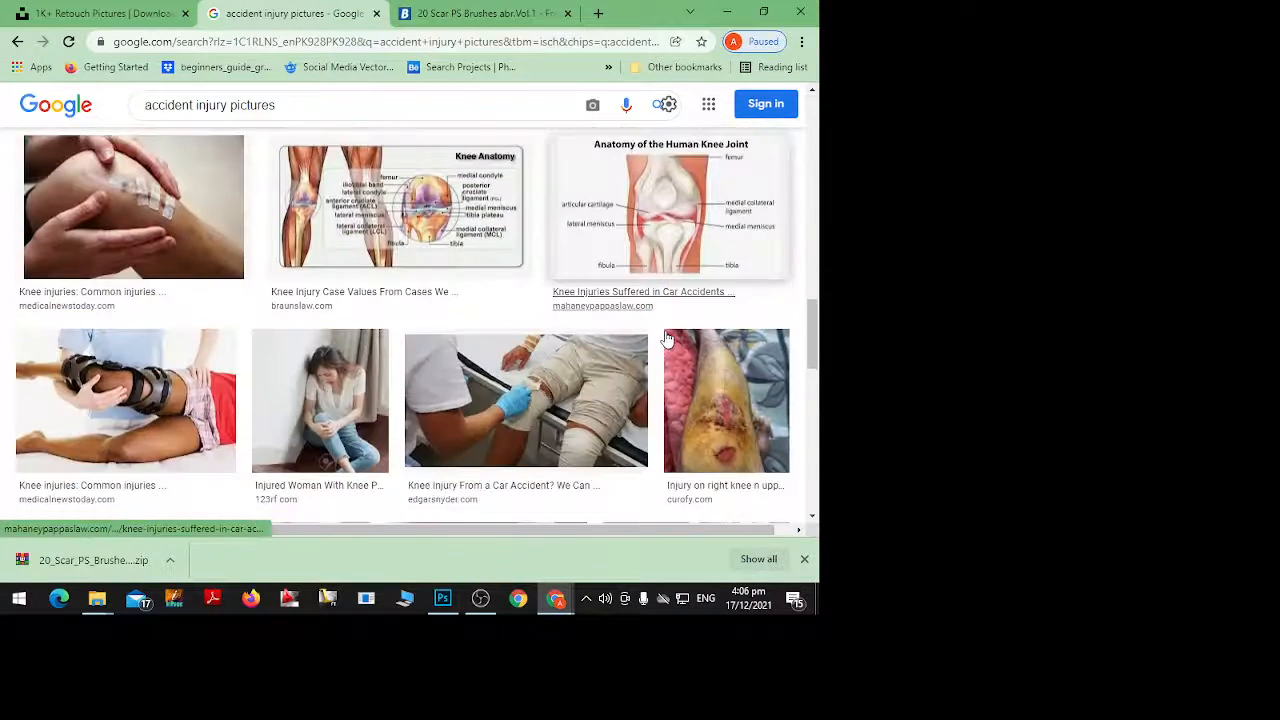
{"action": "scroll", "coordinate": [659, 368], "scroll_direction": "down", "scroll_amount": 3}
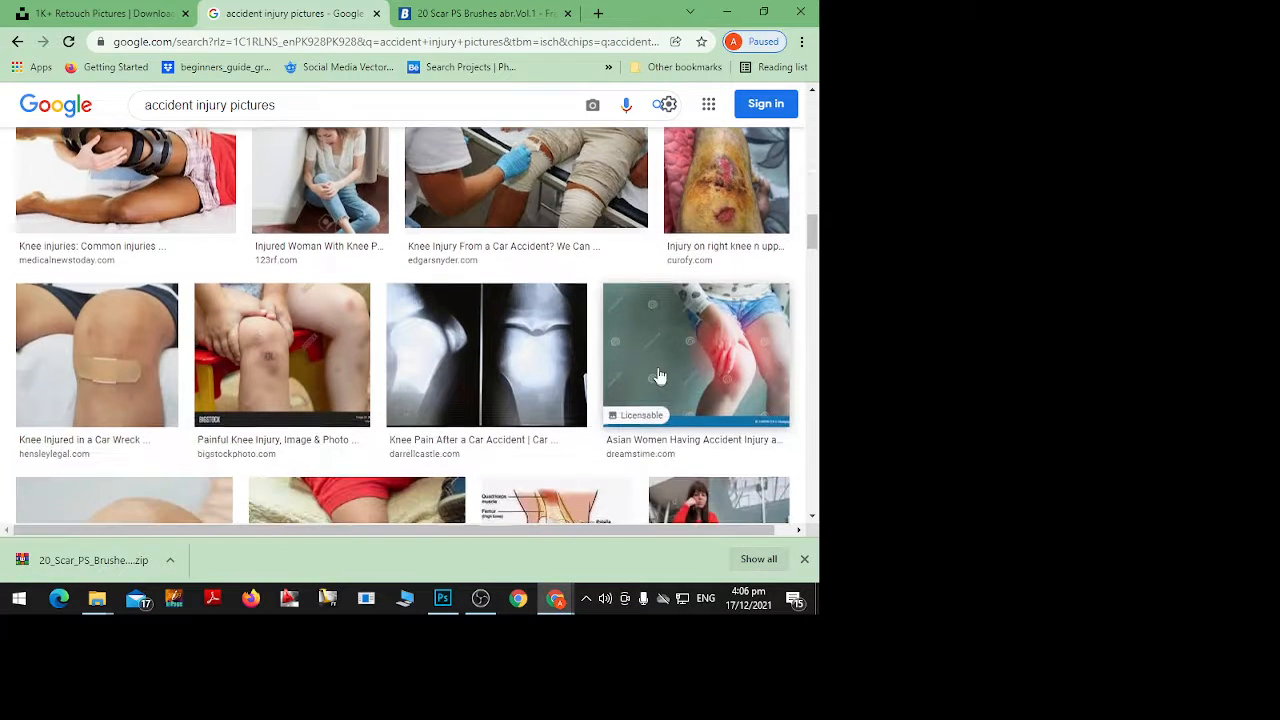
{"action": "scroll", "coordinate": [659, 374], "scroll_direction": "down", "scroll_amount": 1}
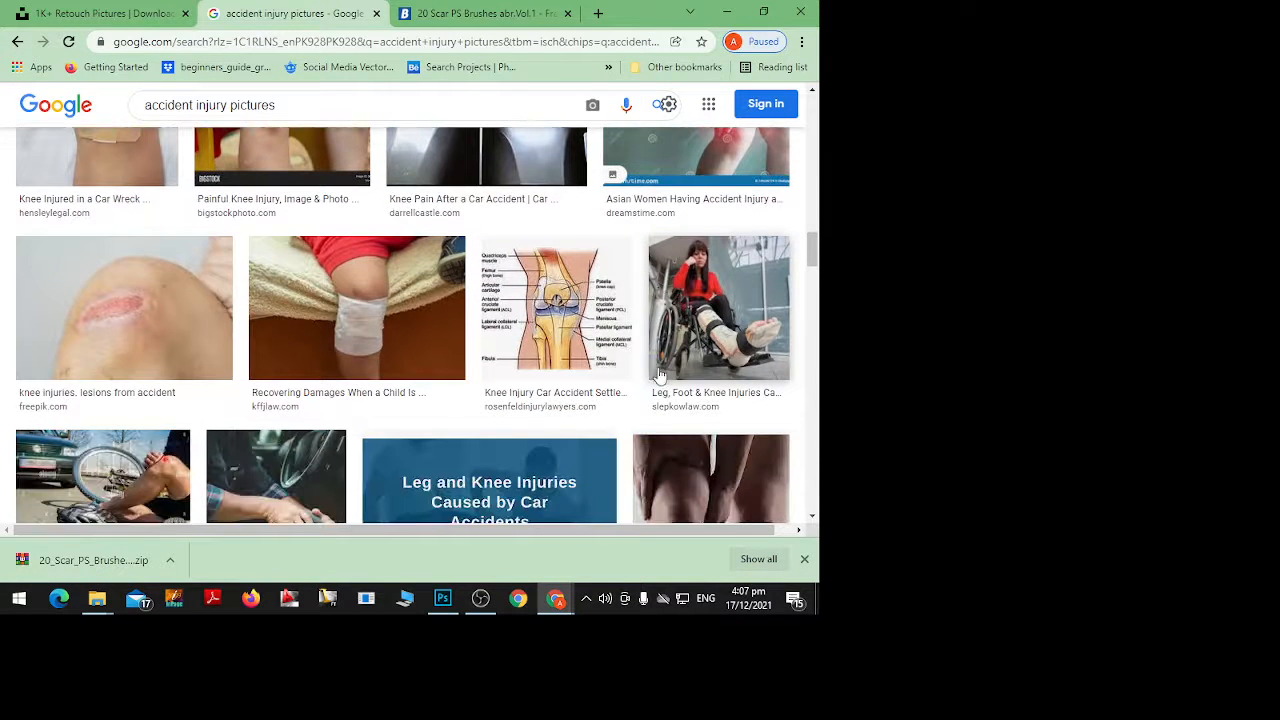
{"action": "scroll", "coordinate": [650, 245], "scroll_direction": "down", "scroll_amount": 2}
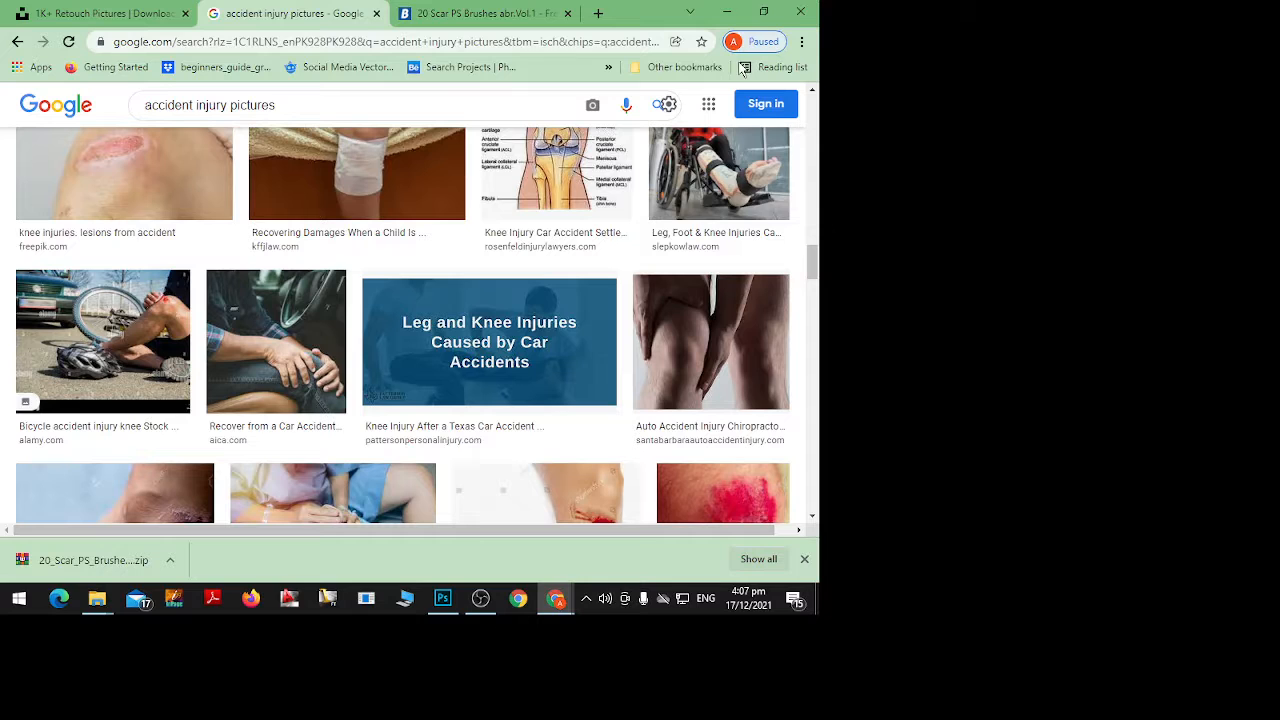
Close the browser and minimize Photoshop to reach the This PC window in File Explorer
{"action": "left_click", "coordinate": [802, 10]}
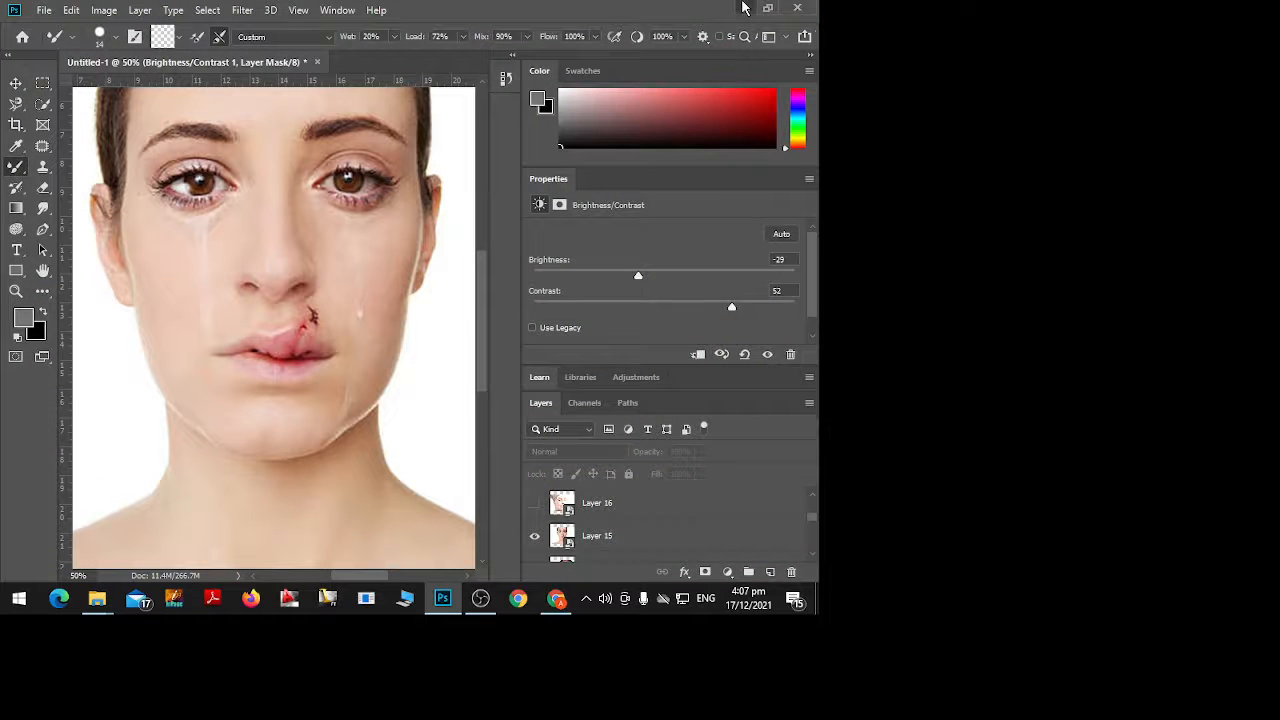
{"action": "left_click", "coordinate": [744, 8]}
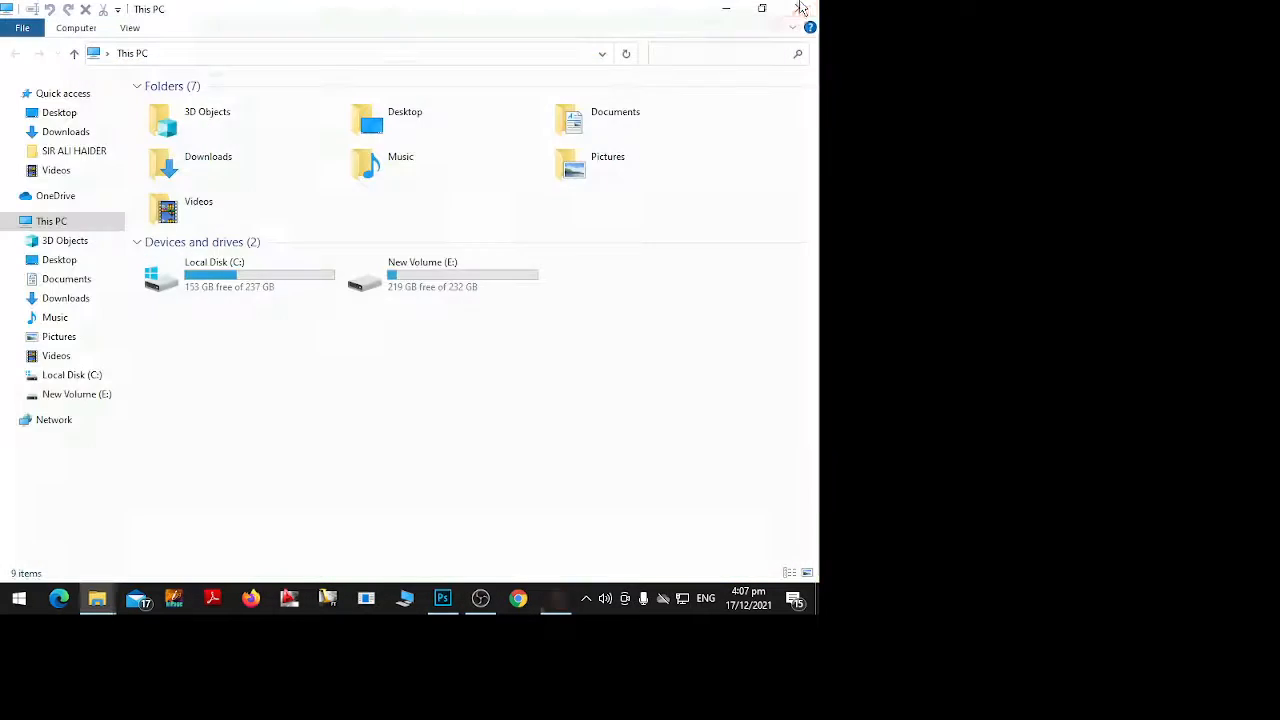
{"action": "left_click", "coordinate": [801, 10]}
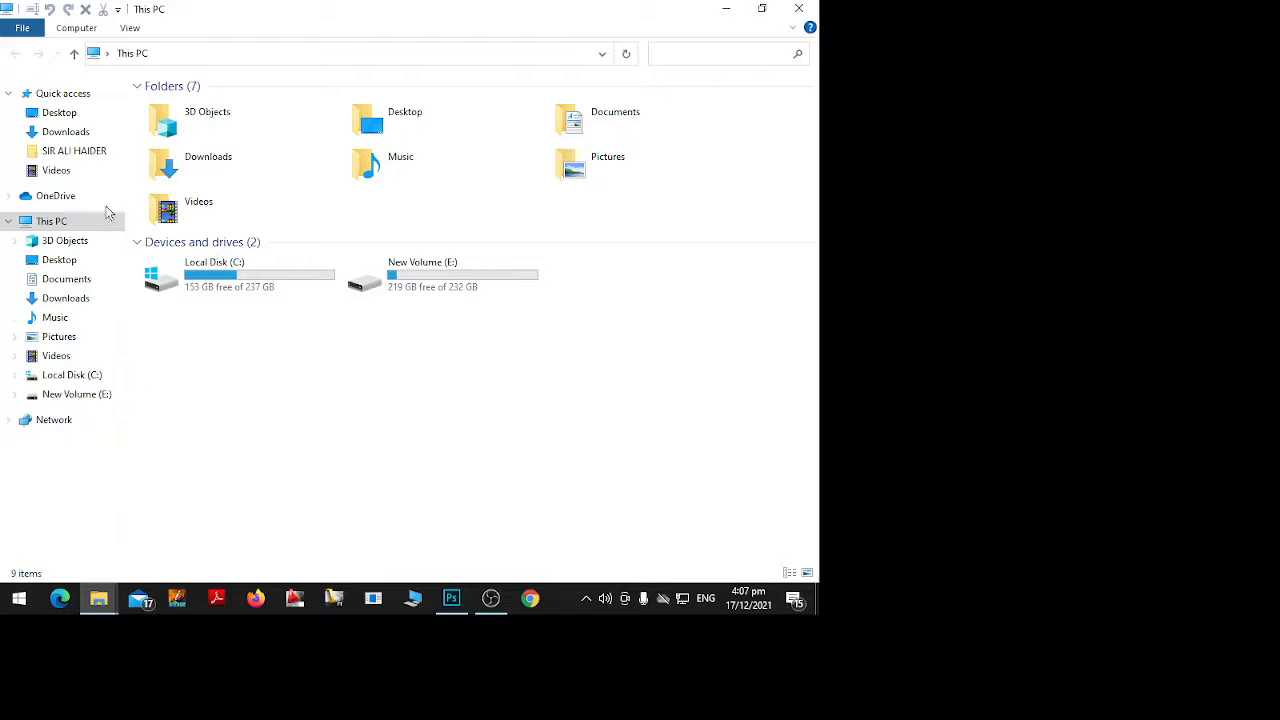
Open 20_Scar_PS_Brushes_abr_Vol_1.zip from the Downloads folder, dismiss the WinRAR notice and close the Downloads window
{"action": "left_click", "coordinate": [58, 300]}
{"action": "double_click", "coordinate": [172, 176]}
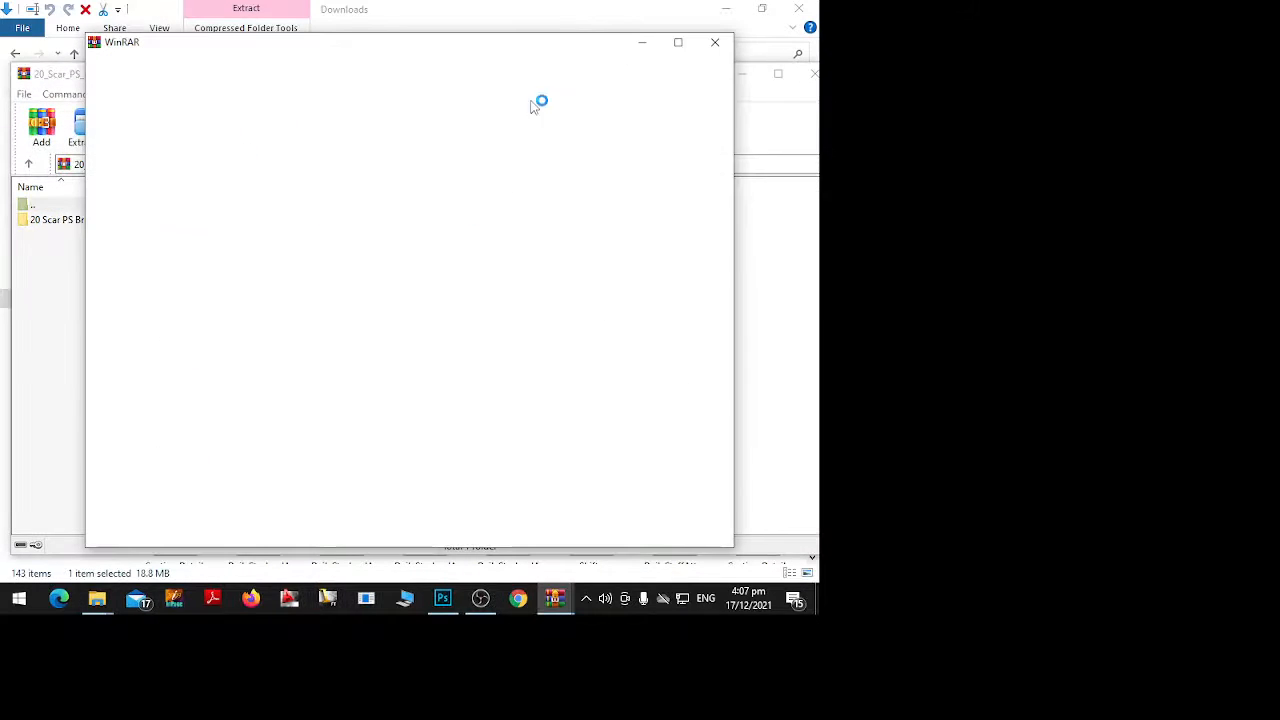
{"action": "left_click", "coordinate": [714, 44]}
{"action": "left_click", "coordinate": [797, 9]}
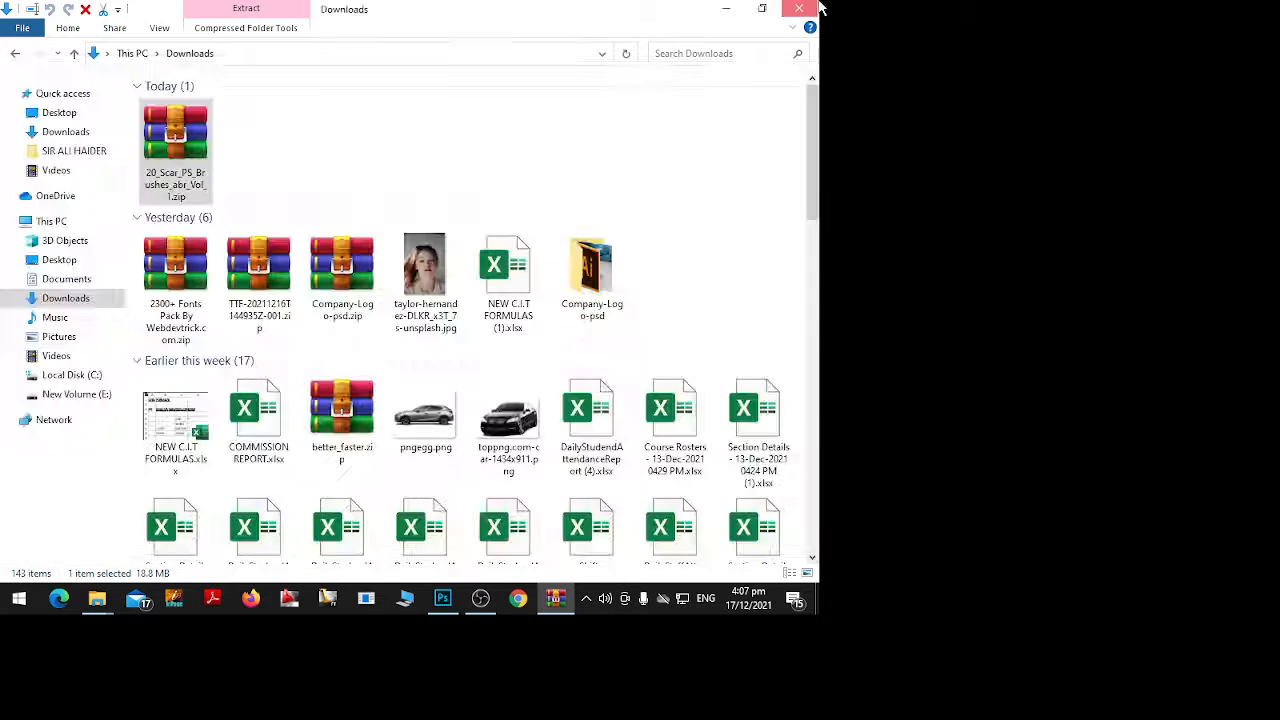
Inspect the 20 Scar Brushes ABR file inside the archive's folder and close the archive
{"action": "double_click", "coordinate": [57, 220]}
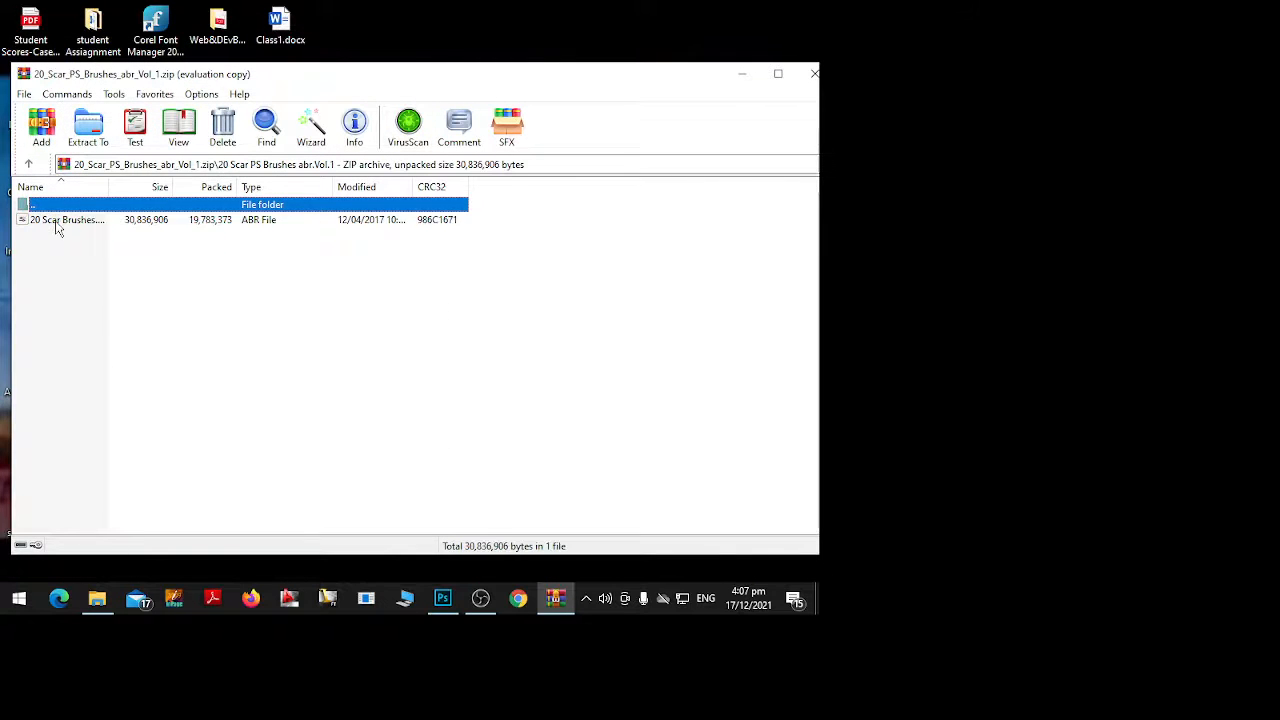
{"action": "left_click", "coordinate": [57, 220]}
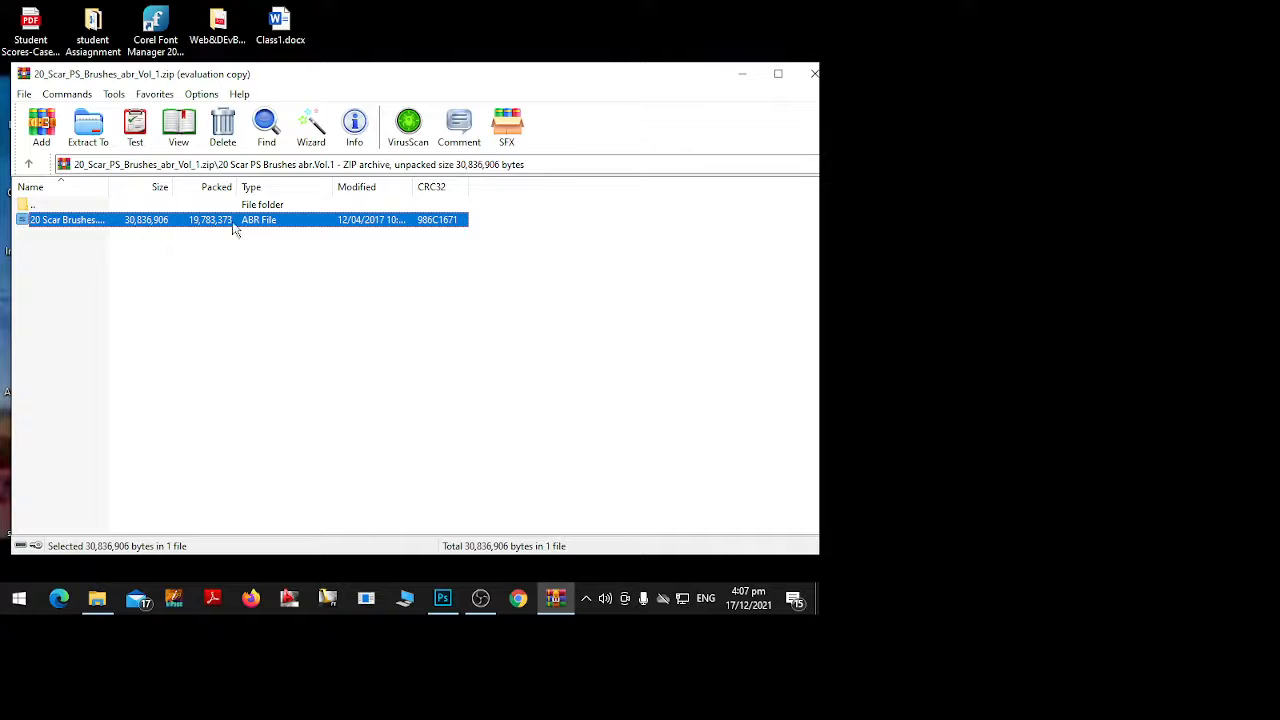
{"action": "left_click", "coordinate": [813, 74]}
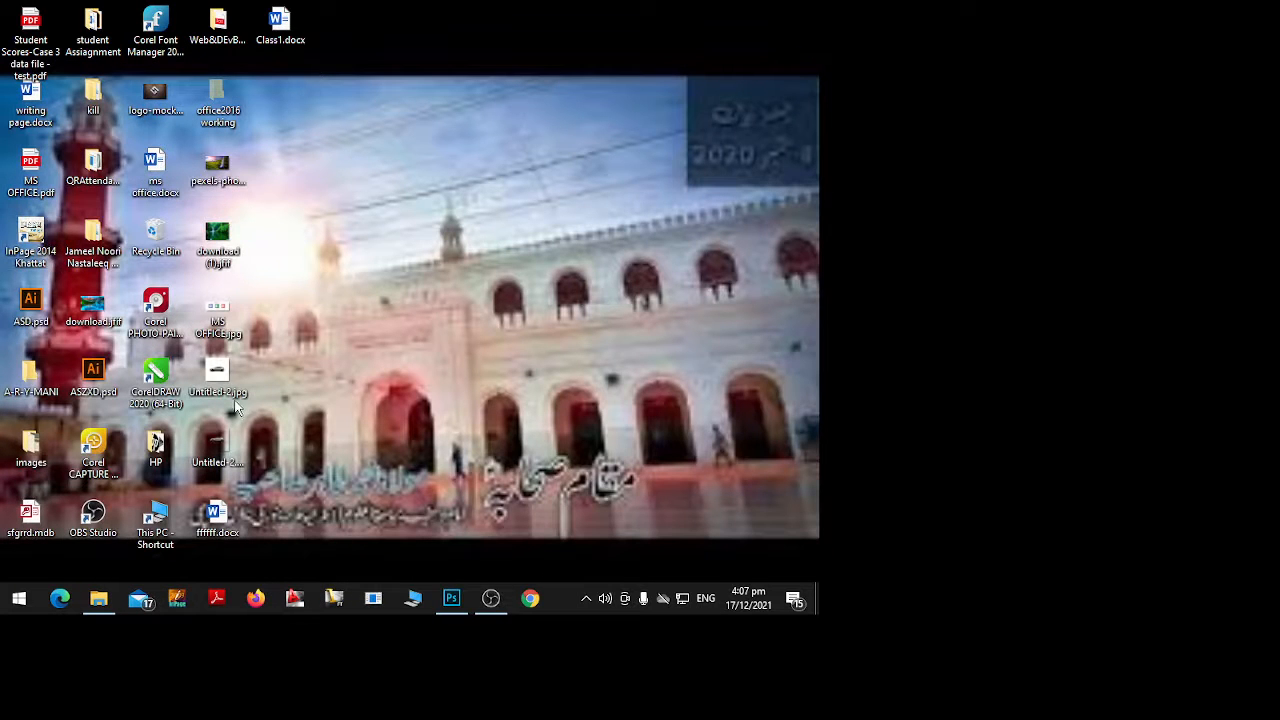
Extract 20_Scar_PS_Brushes_abr_Vol_1.zip in the Downloads folder to a folder of the same name with WinRAR's default options
{"action": "key", "text": "super+e"}
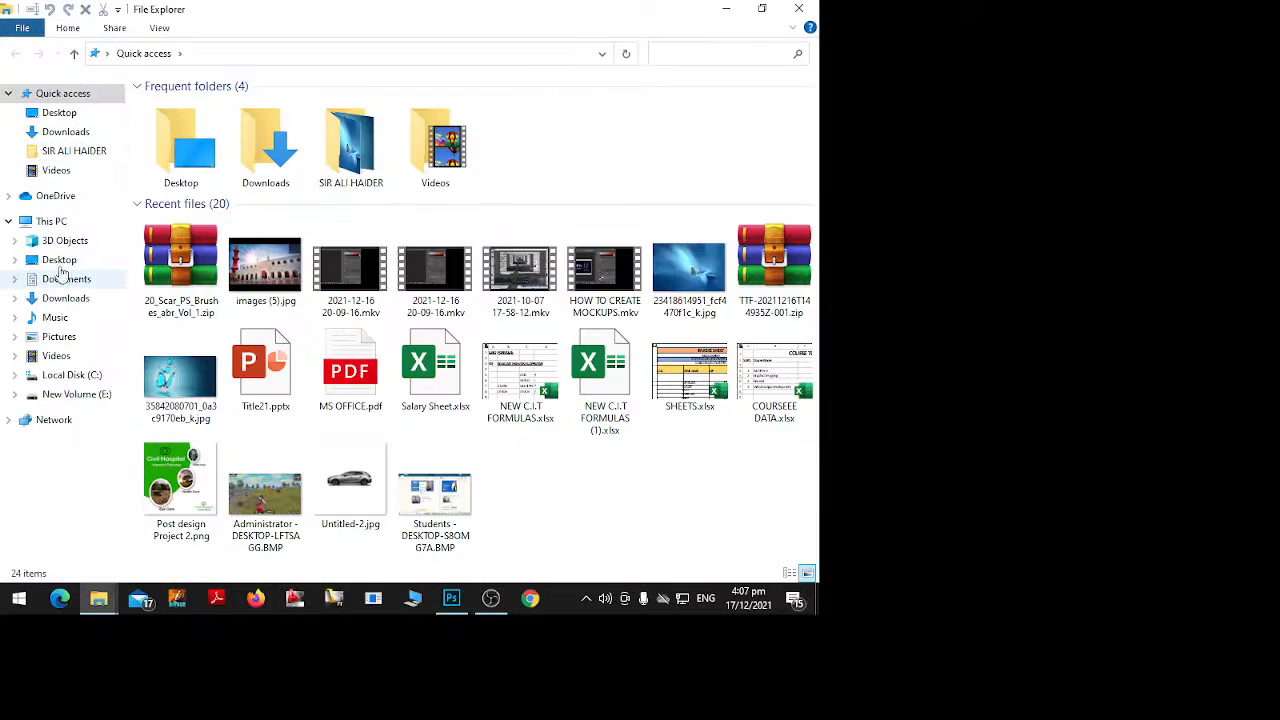
{"action": "left_click", "coordinate": [64, 297]}
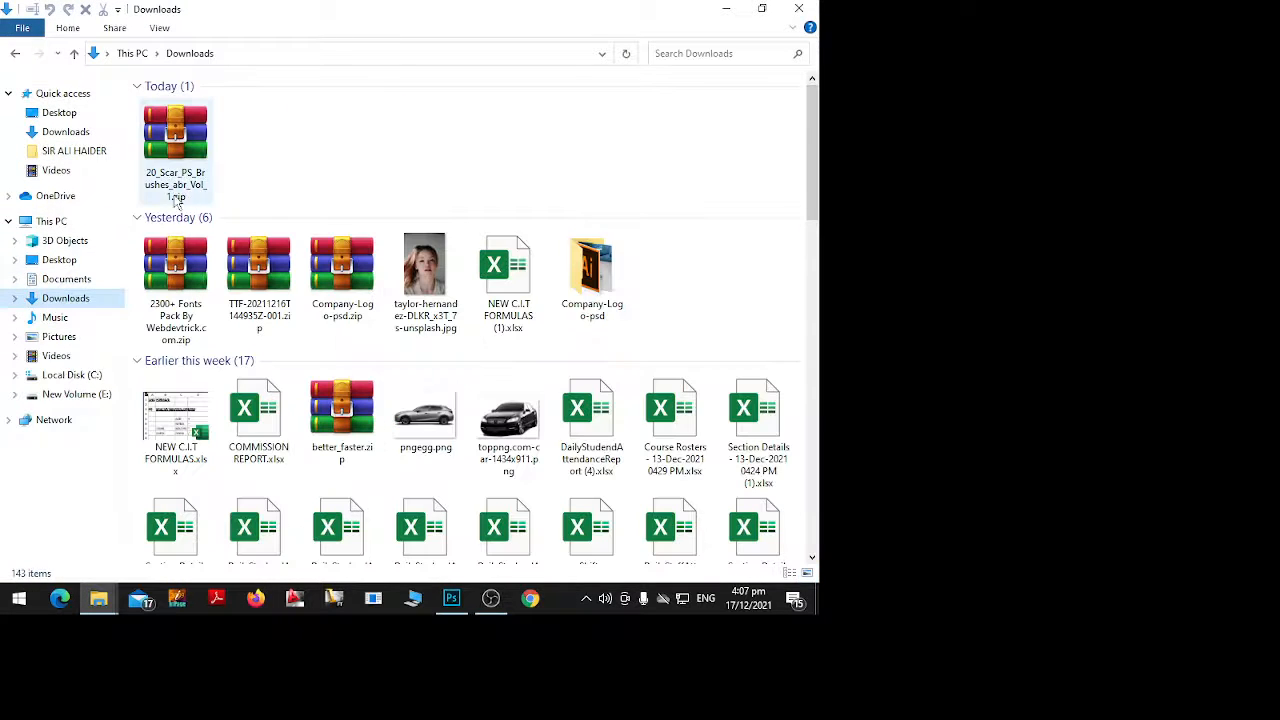
{"action": "right_click", "coordinate": [192, 184]}
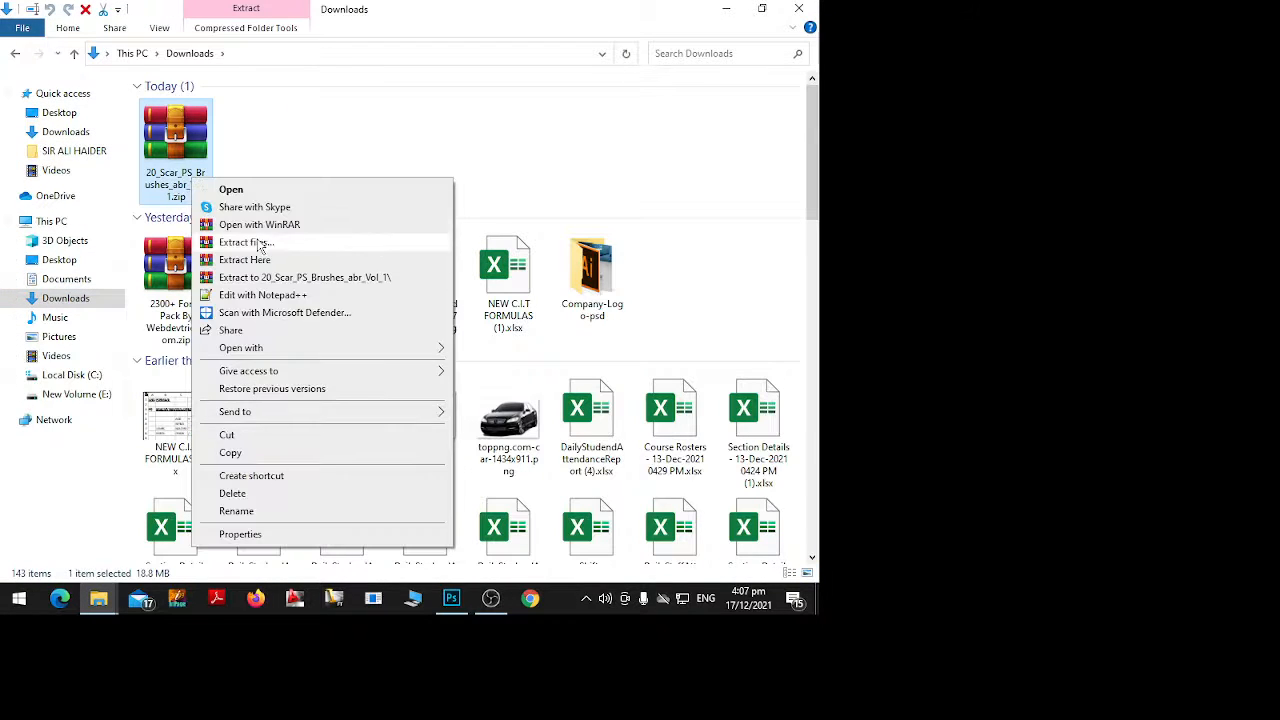
{"action": "left_click", "coordinate": [256, 244]}
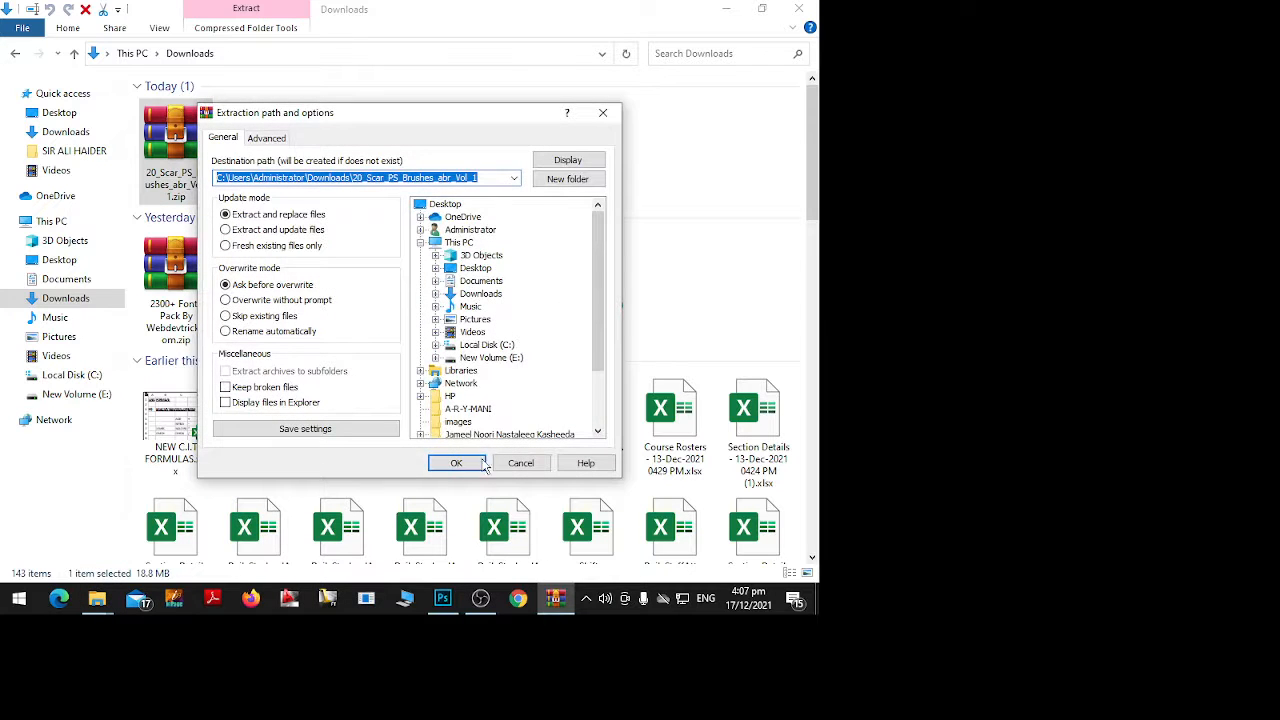
{"action": "left_click", "coordinate": [456, 463]}
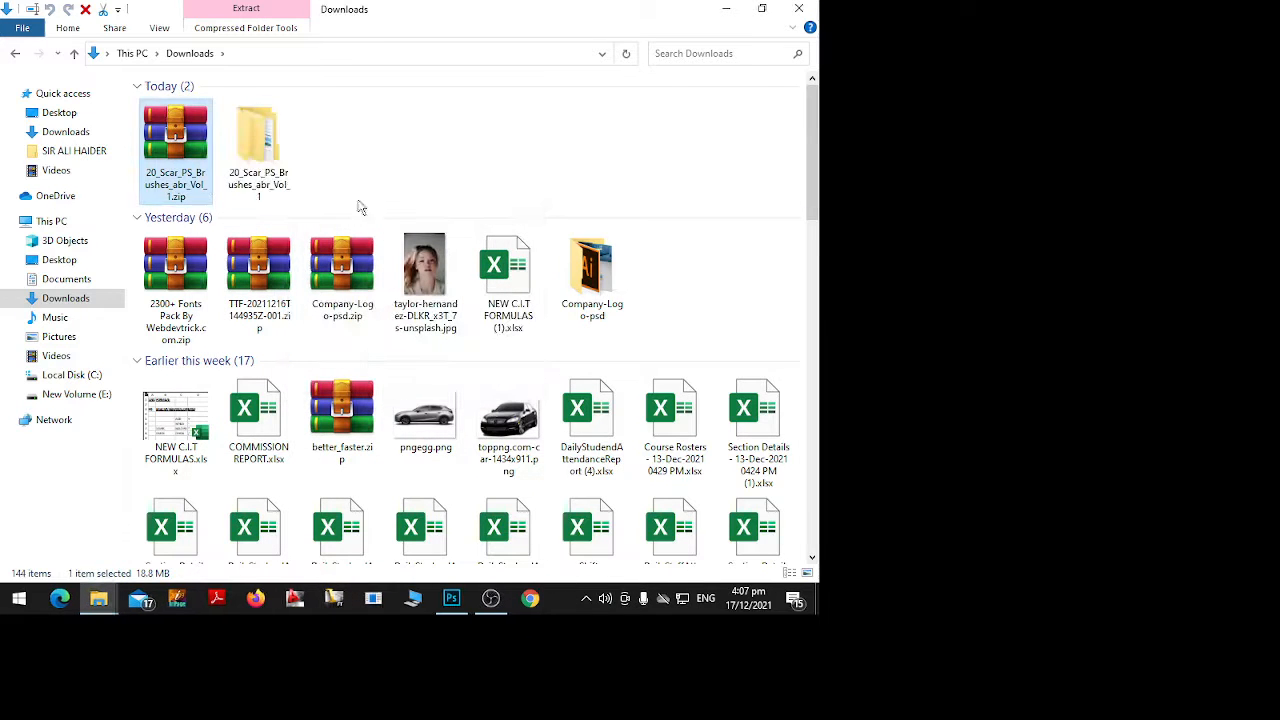
Switch to Photoshop and change from the Mixer Brush to the regular Brush tool
{"action": "left_click", "coordinate": [447, 606]}
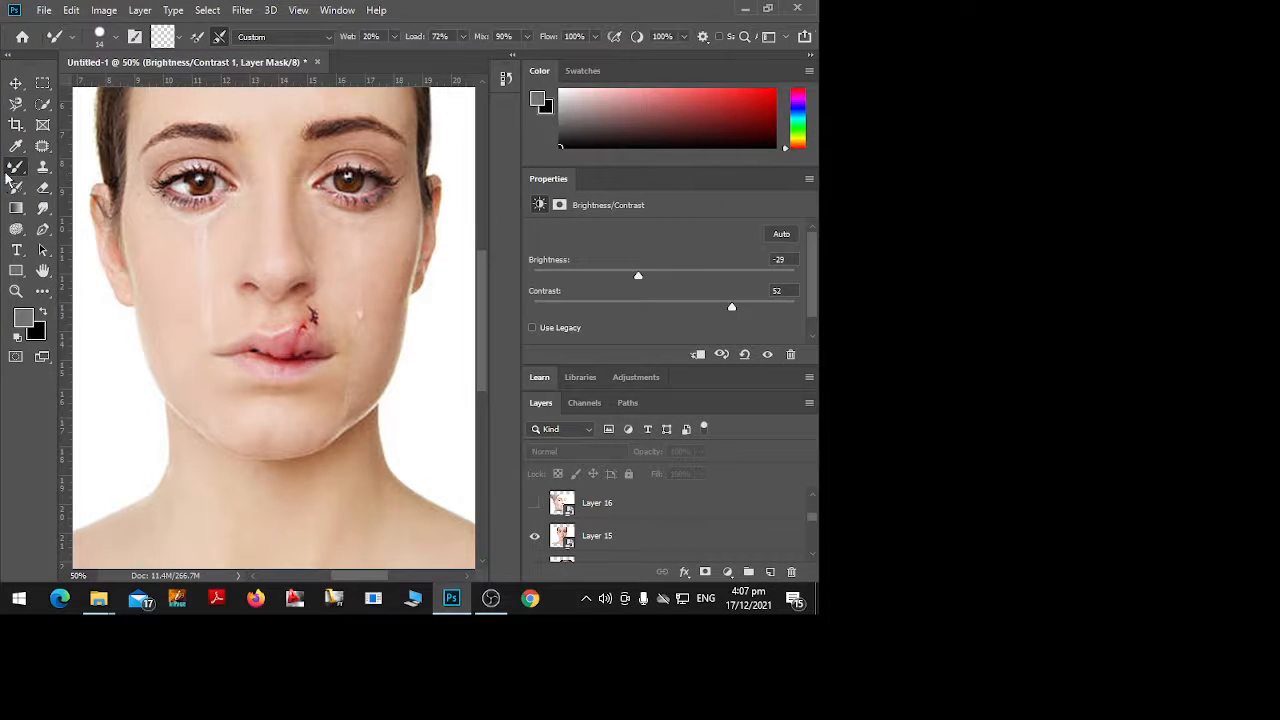
{"action": "right_click", "coordinate": [20, 167]}
{"action": "left_click", "coordinate": [100, 165]}
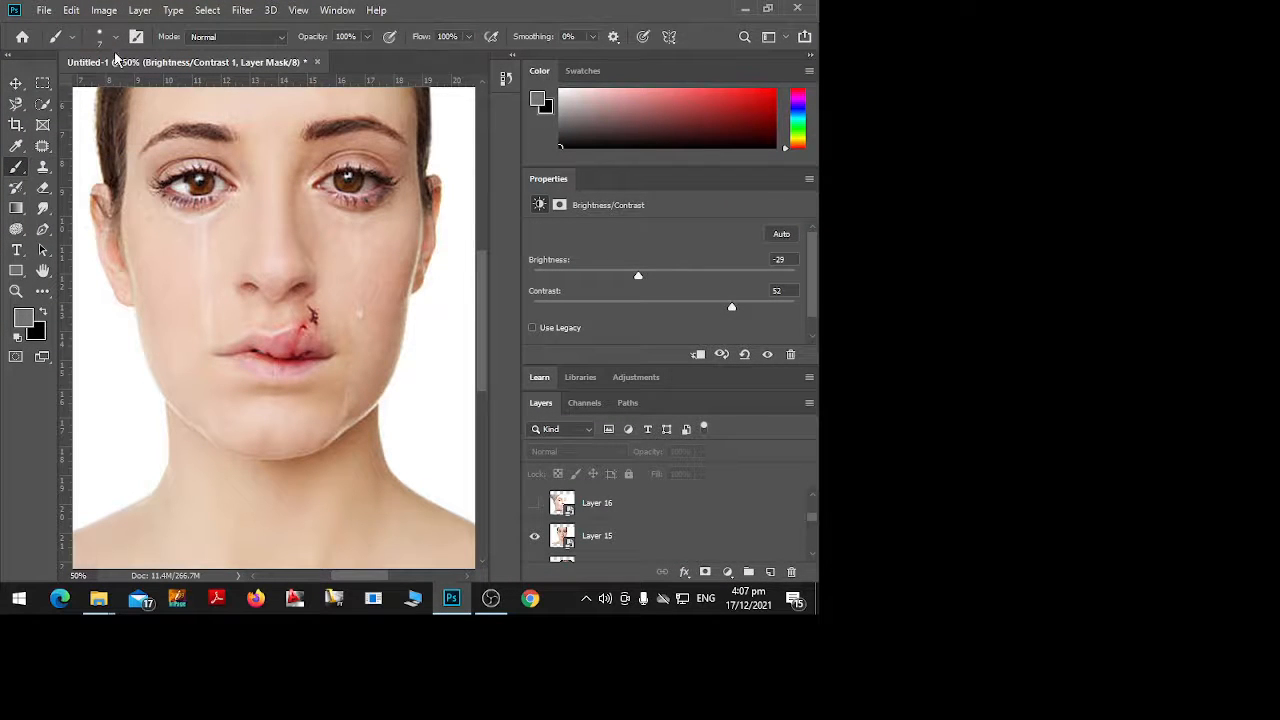
Try to load the scar brushes as tool presets from the extracted 20 Scar PS Brushes abr.Vol.1 folder
{"action": "left_click", "coordinate": [68, 35]}
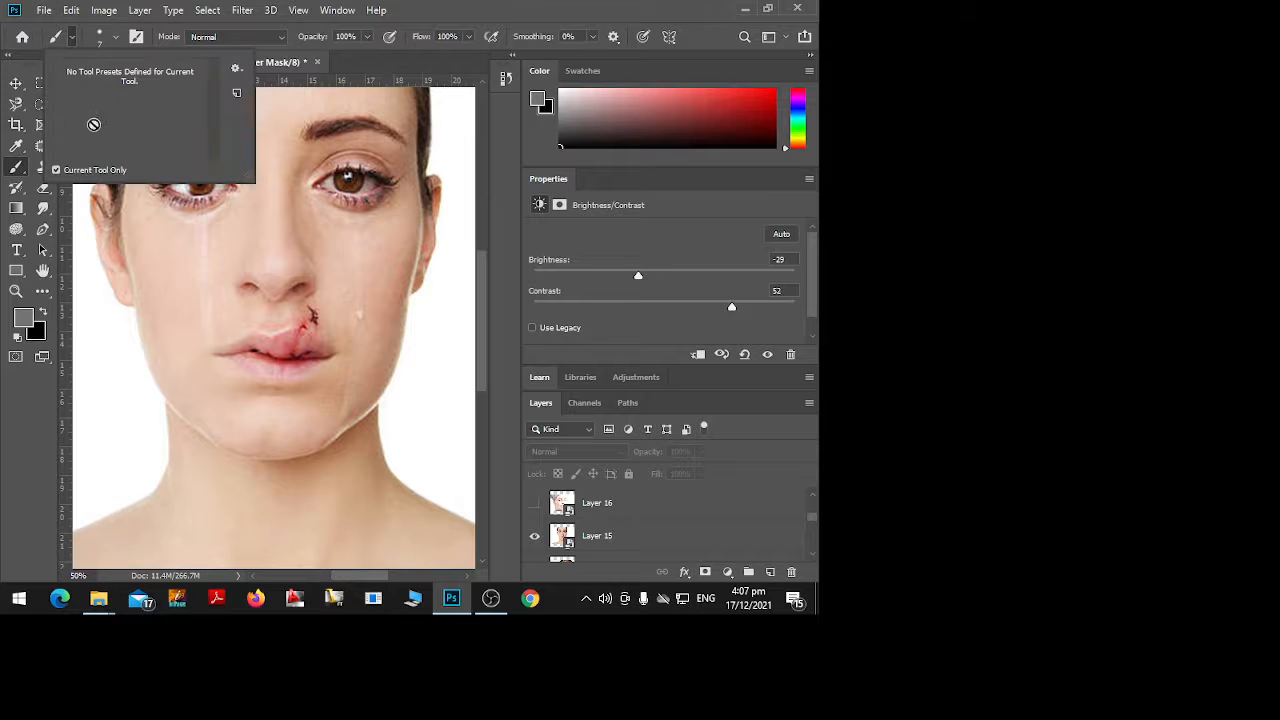
{"action": "left_click", "coordinate": [236, 69]}
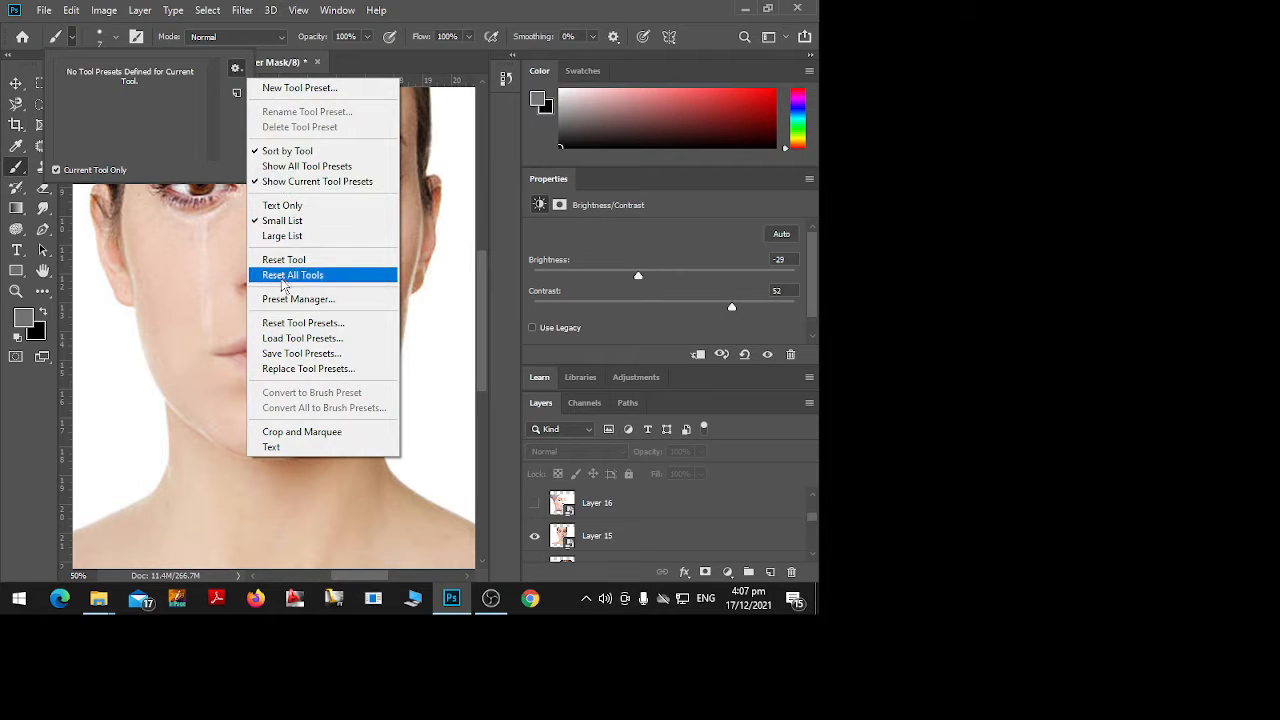
{"action": "left_click", "coordinate": [331, 342]}
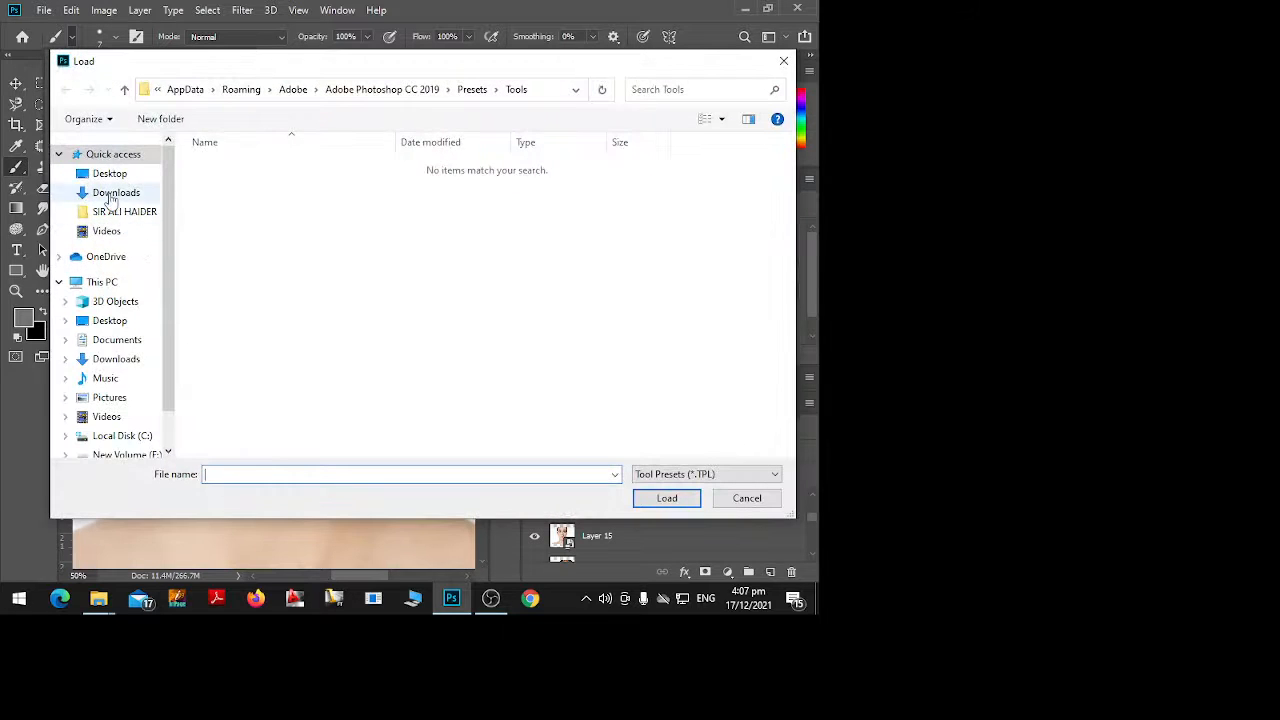
{"action": "left_click", "coordinate": [111, 195]}
{"action": "double_click", "coordinate": [289, 315]}
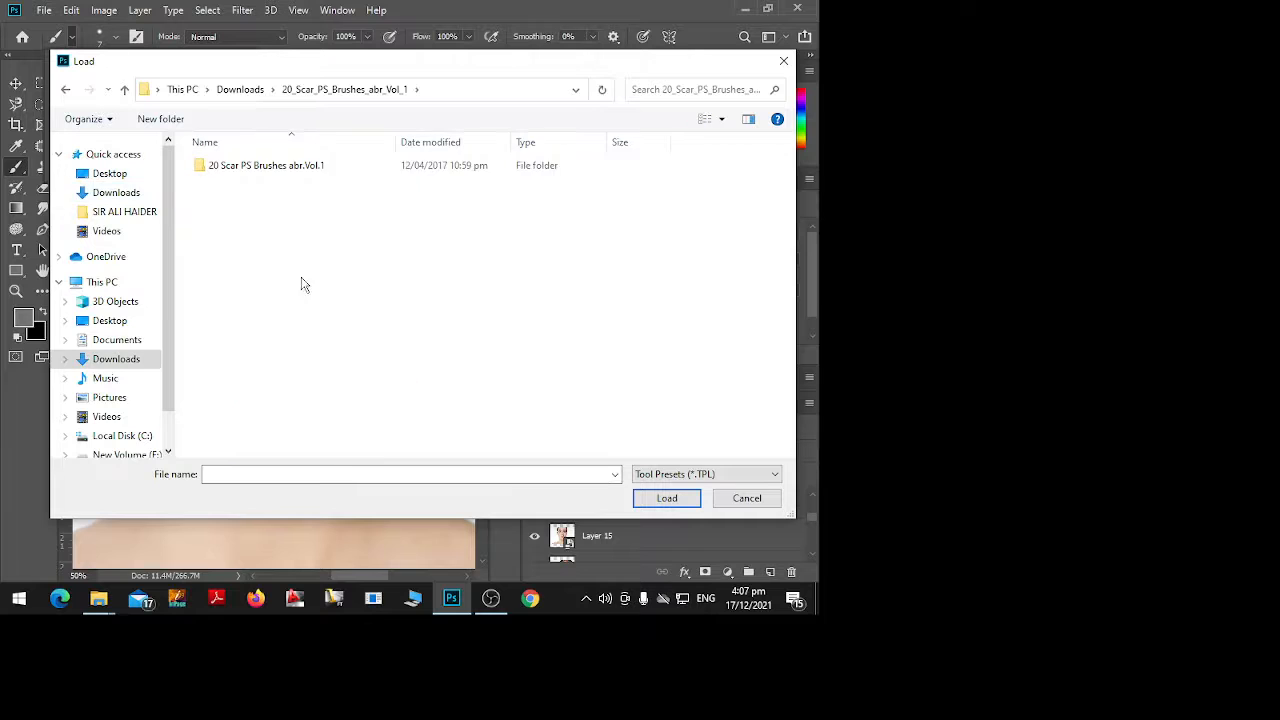
{"action": "double_click", "coordinate": [265, 167]}
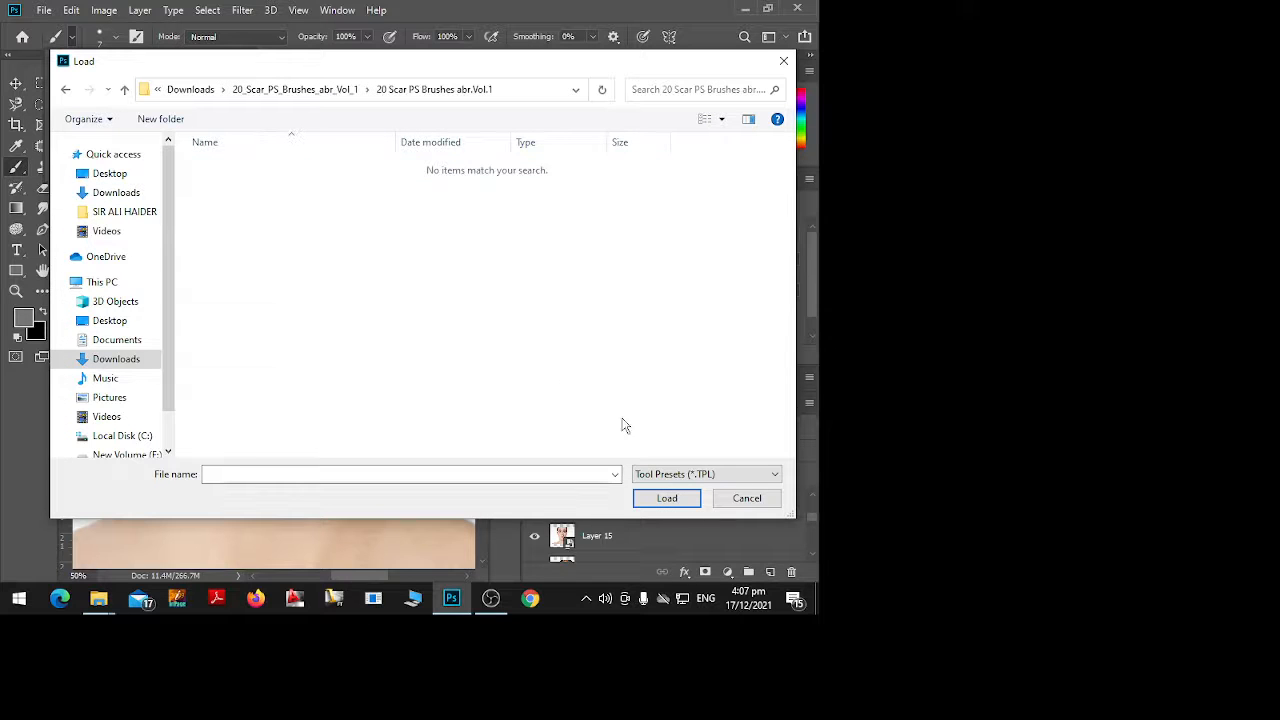
{"action": "left_click", "coordinate": [708, 476]}
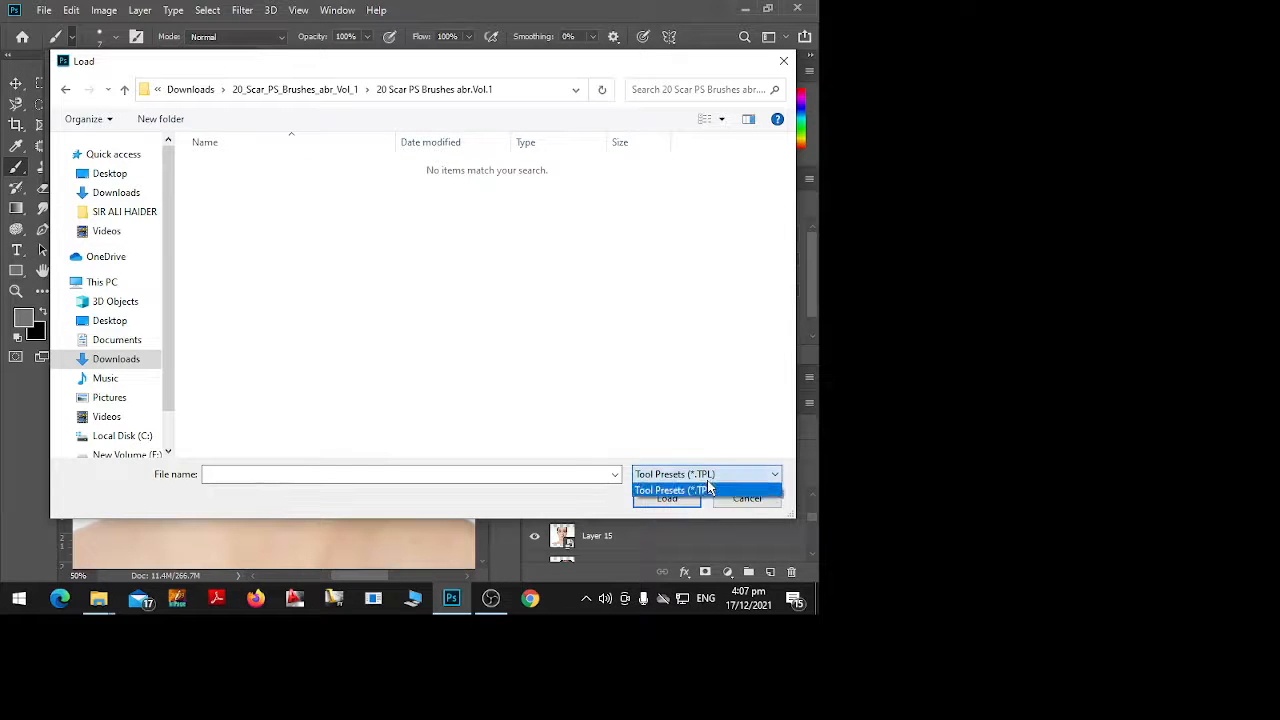
{"action": "left_click", "coordinate": [705, 490]}
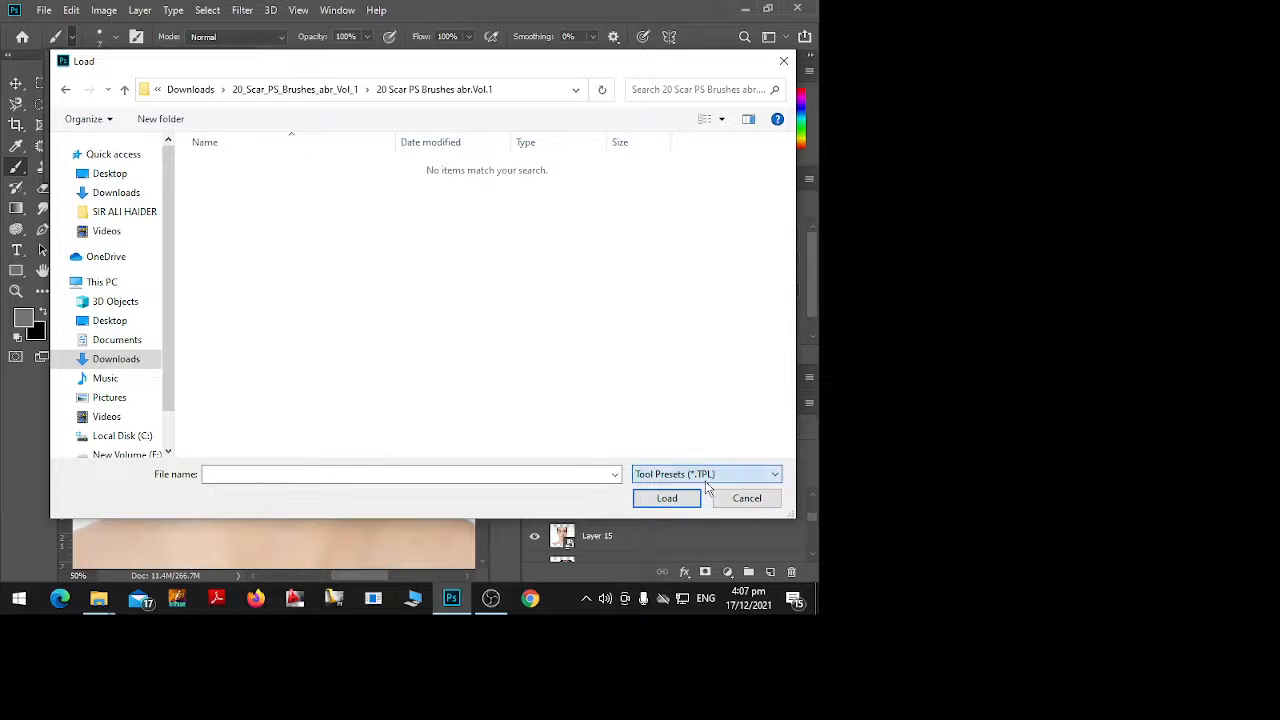
{"action": "left_click", "coordinate": [783, 60]}
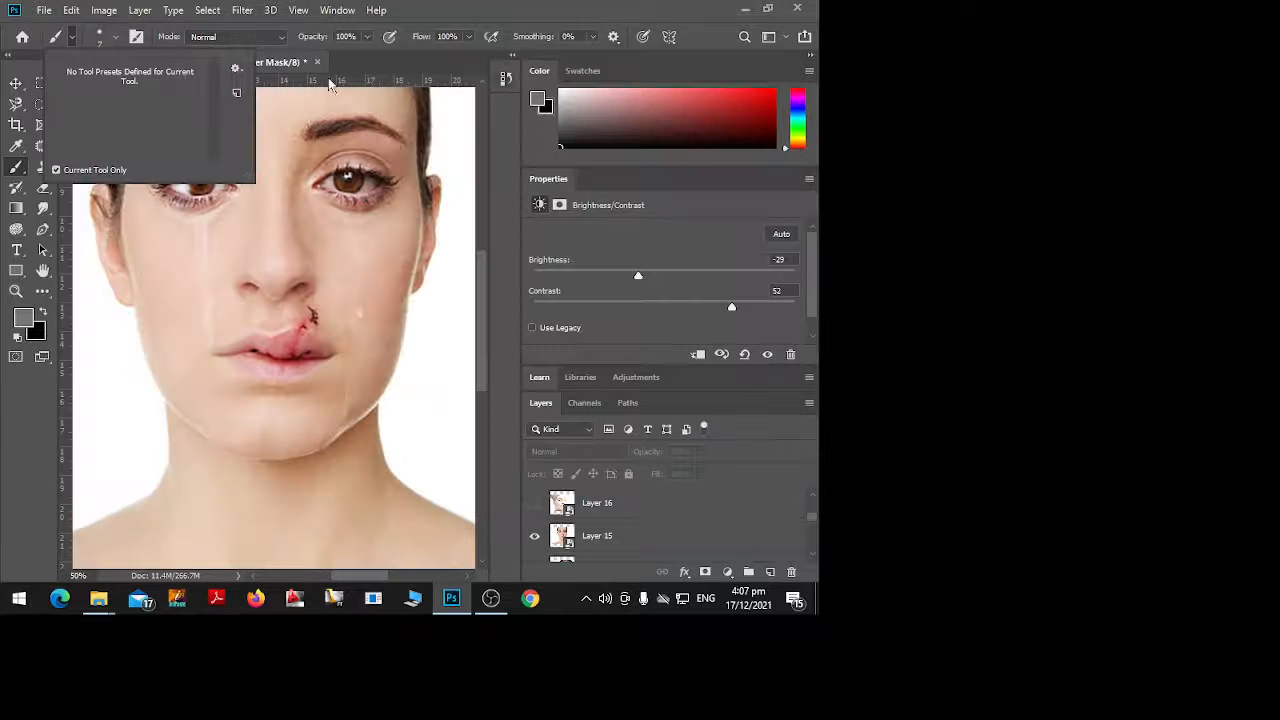
{"action": "left_click", "coordinate": [101, 40]}
{"action": "left_click", "coordinate": [265, 67]}
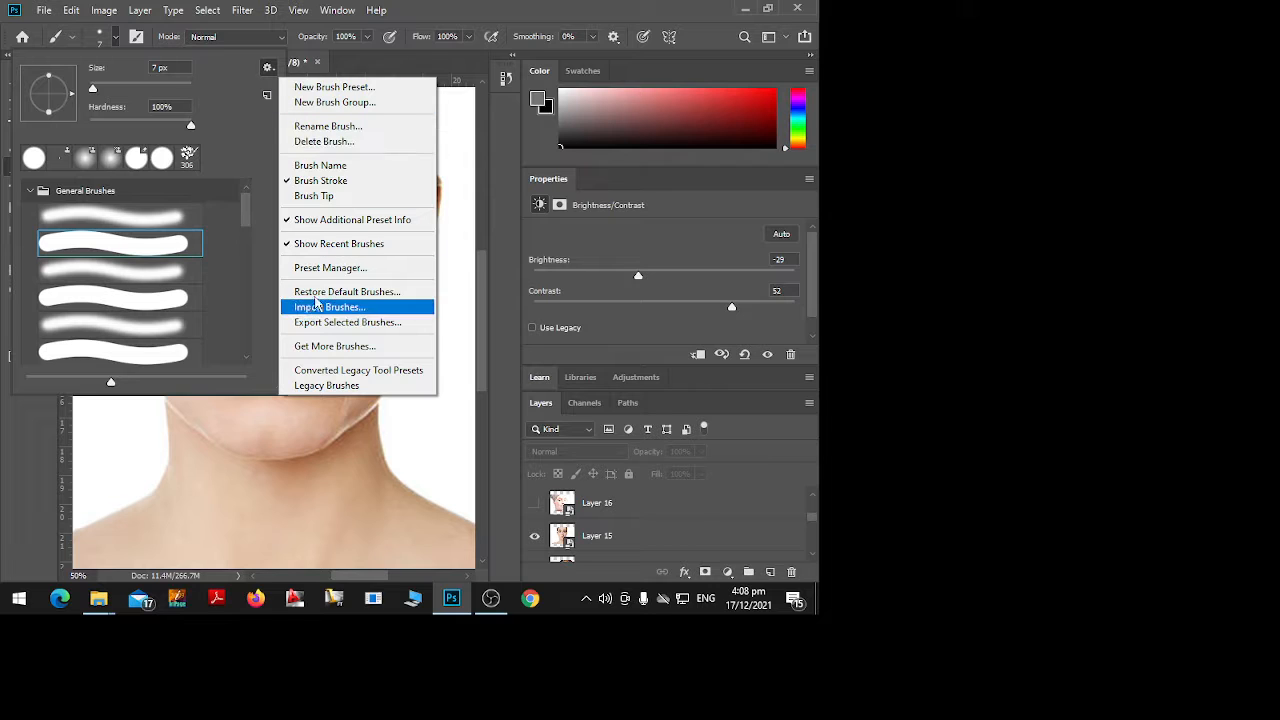
{"action": "left_click", "coordinate": [267, 67]}
{"action": "left_click", "coordinate": [267, 67]}
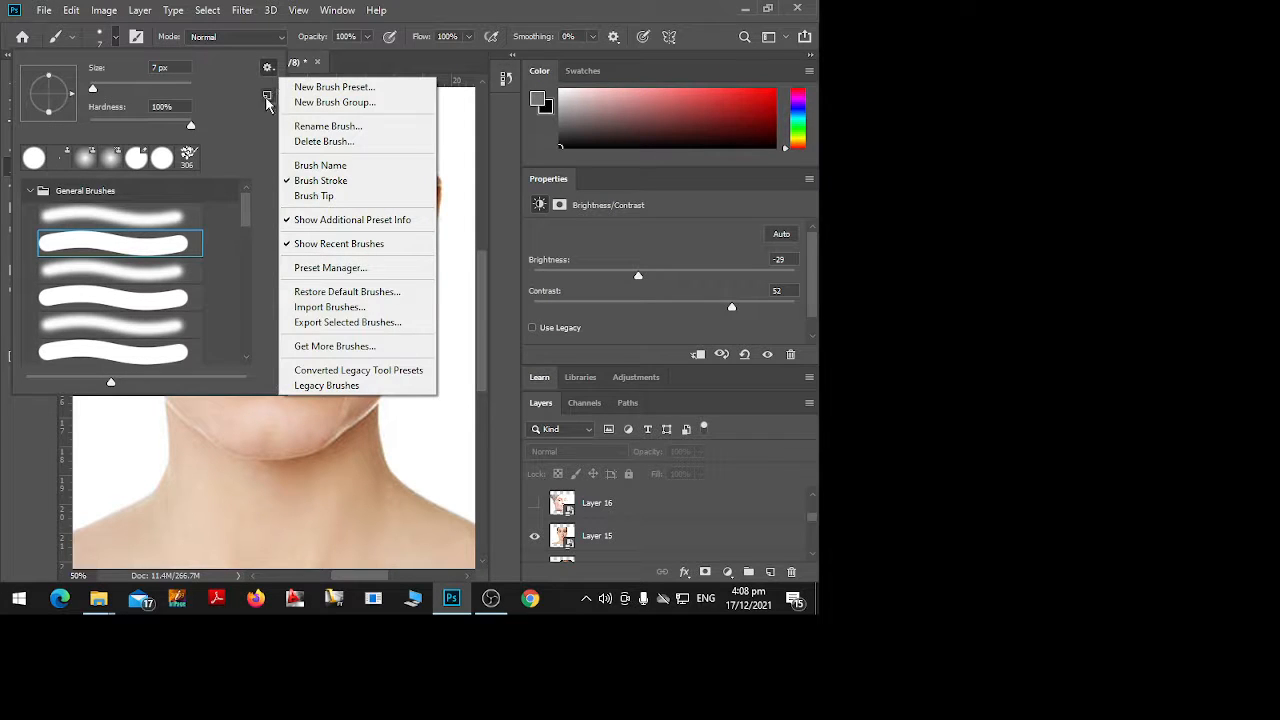
{"action": "left_click", "coordinate": [268, 102]}
{"action": "left_click", "coordinate": [267, 67]}
{"action": "left_click", "coordinate": [307, 88]}
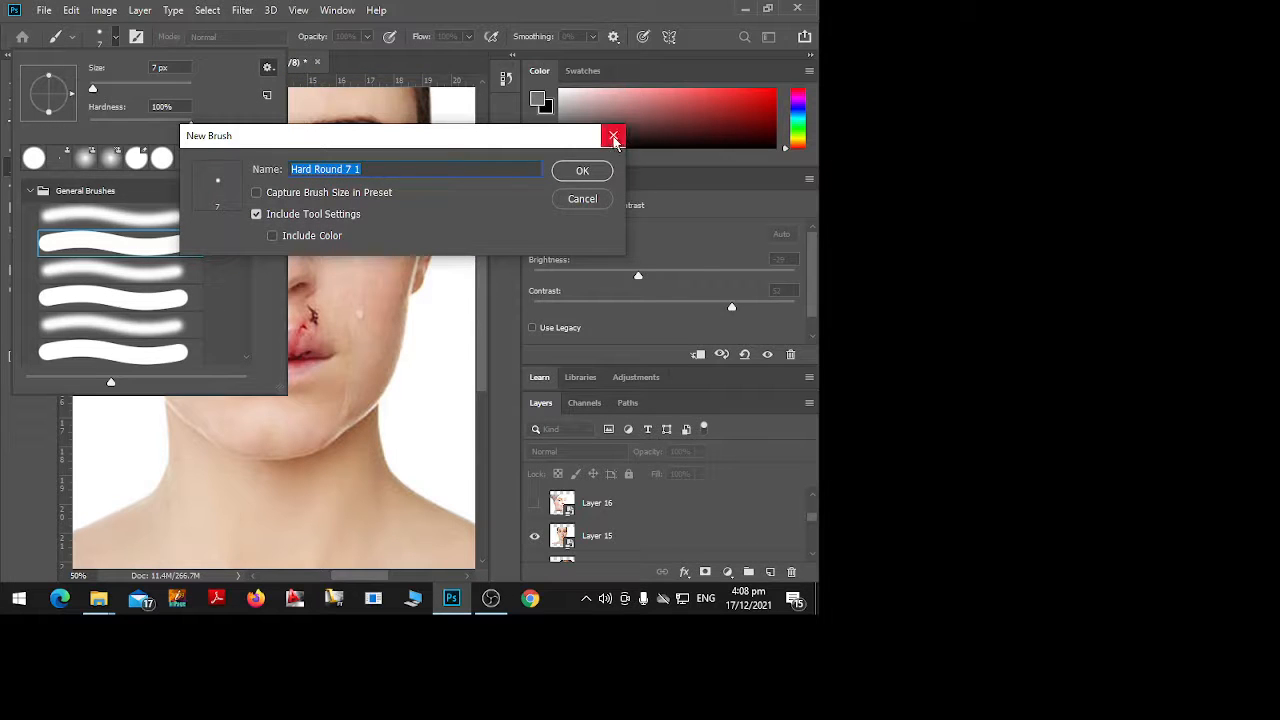
{"action": "left_click", "coordinate": [580, 171]}
{"action": "left_click", "coordinate": [267, 67]}
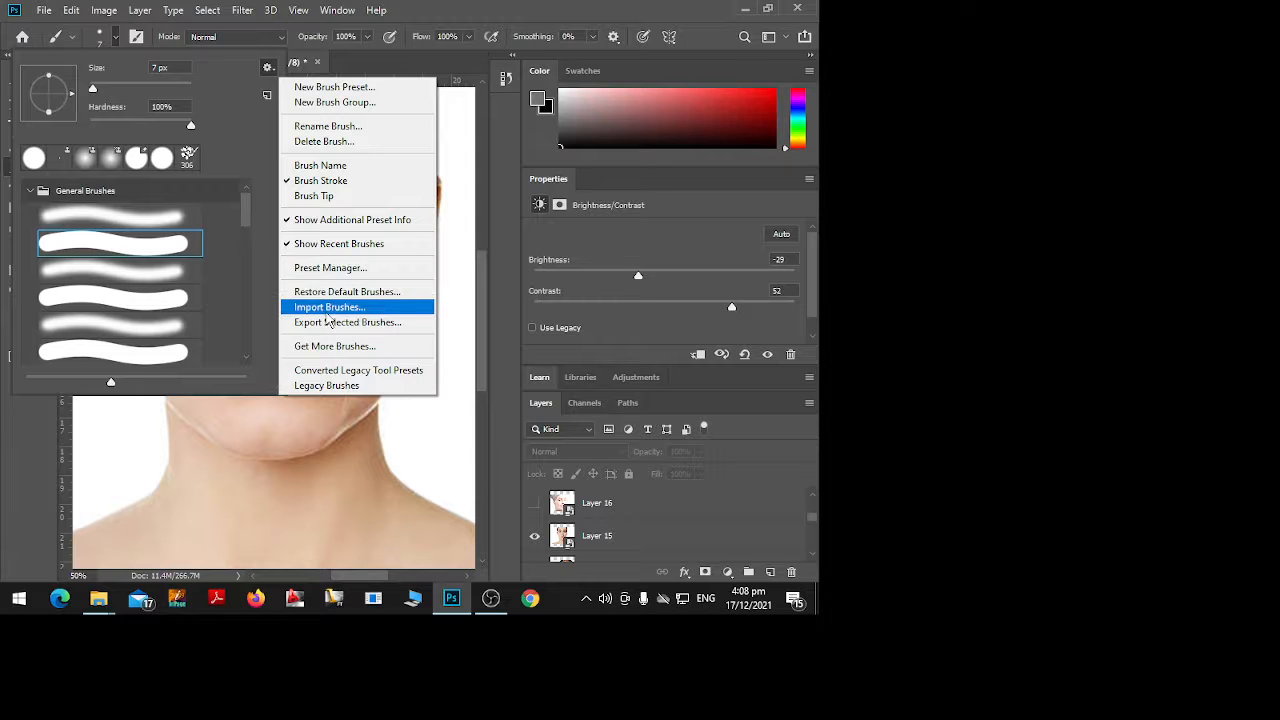
{"action": "left_click", "coordinate": [251, 149]}
{"action": "left_click", "coordinate": [10, 416]}
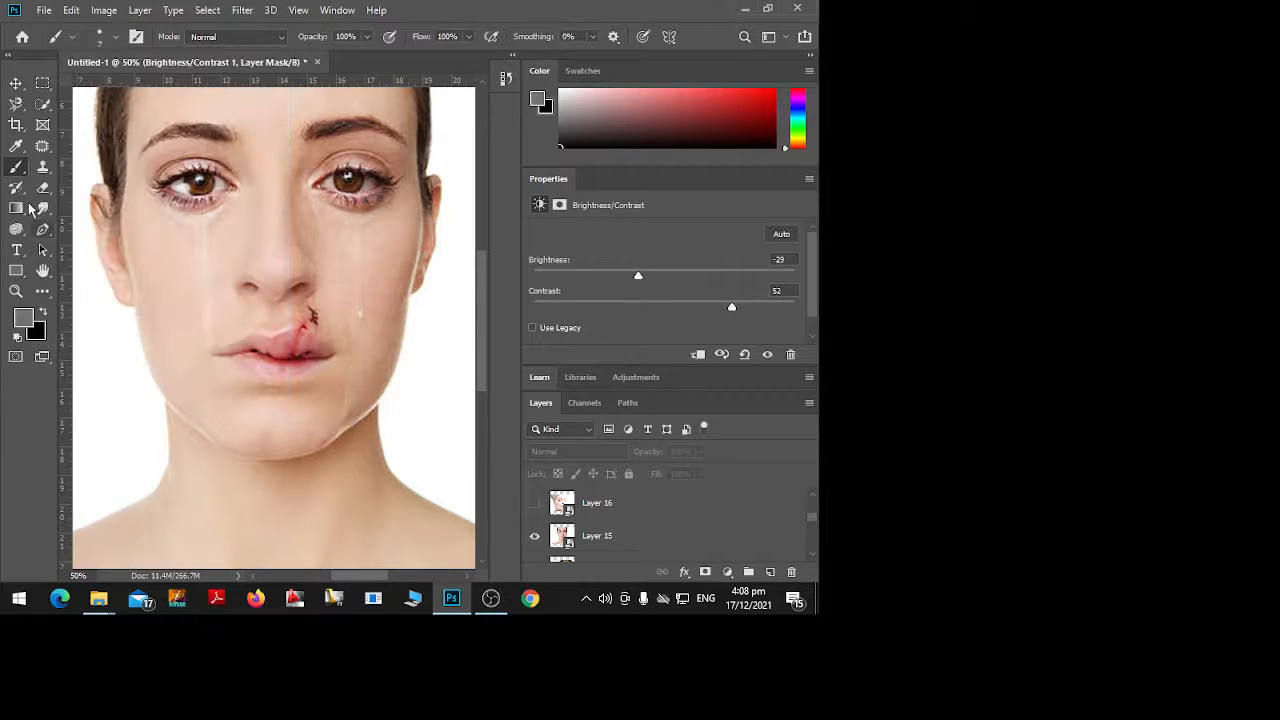
{"action": "left_click", "coordinate": [72, 36]}
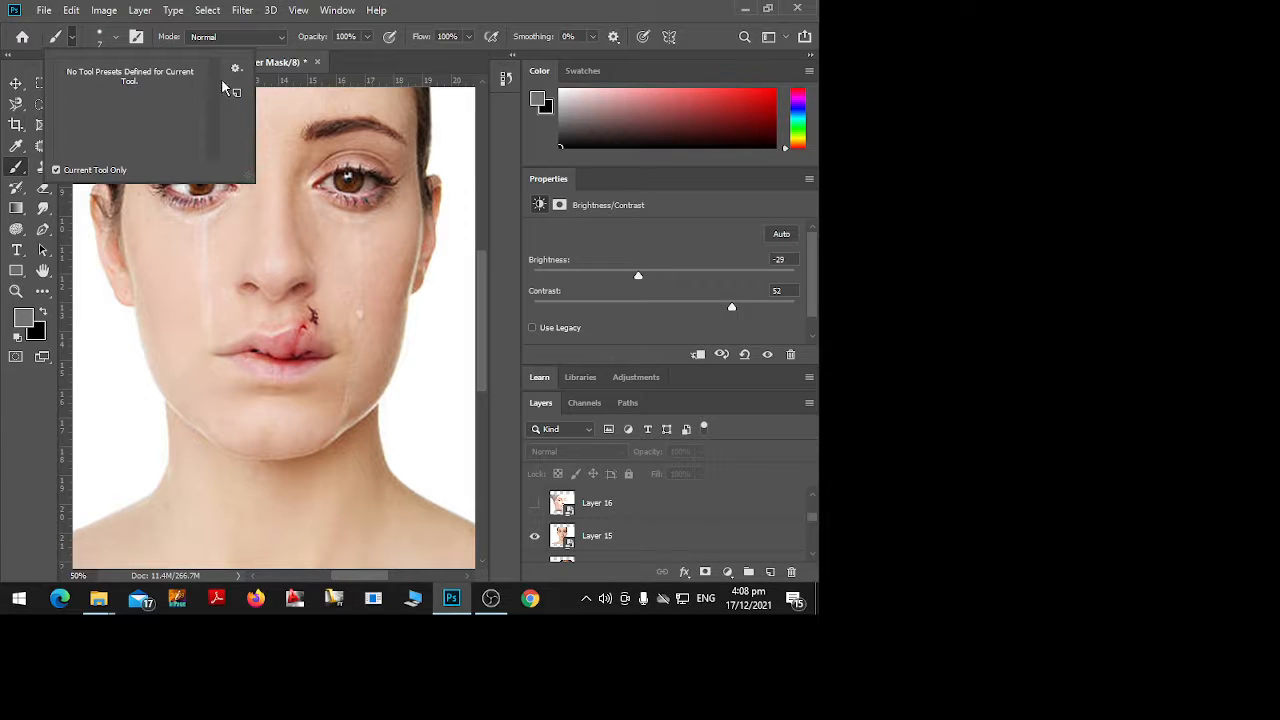
{"action": "left_click", "coordinate": [172, 225]}
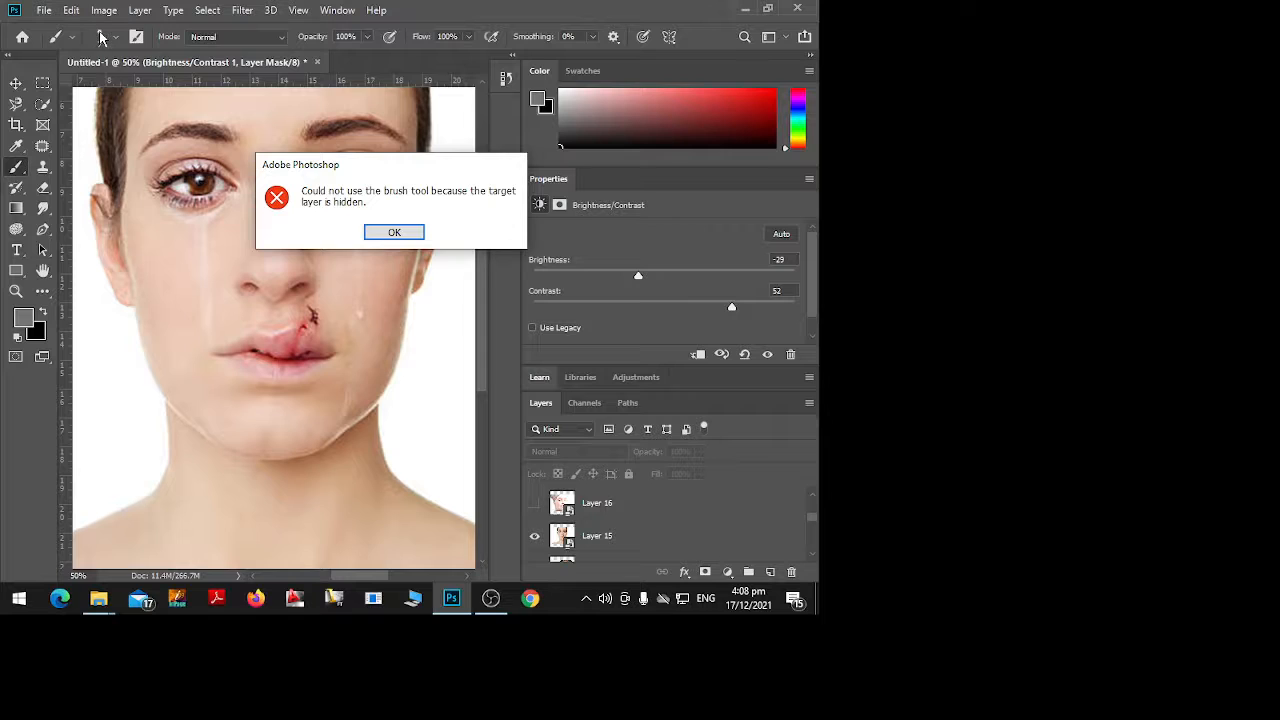
{"action": "key", "text": "Return"}
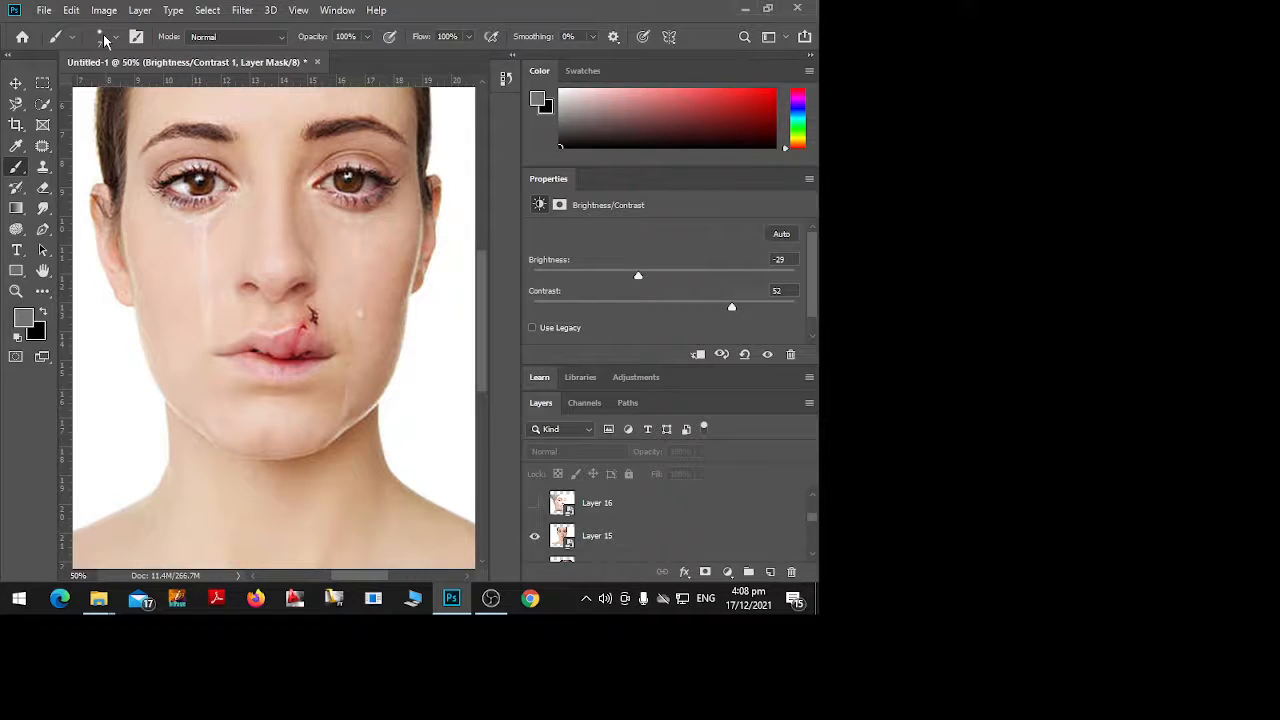
Choose the 50 px dotted-pattern brush from the Special Effects Brushes and try to paint on the face
{"action": "left_click", "coordinate": [103, 34]}
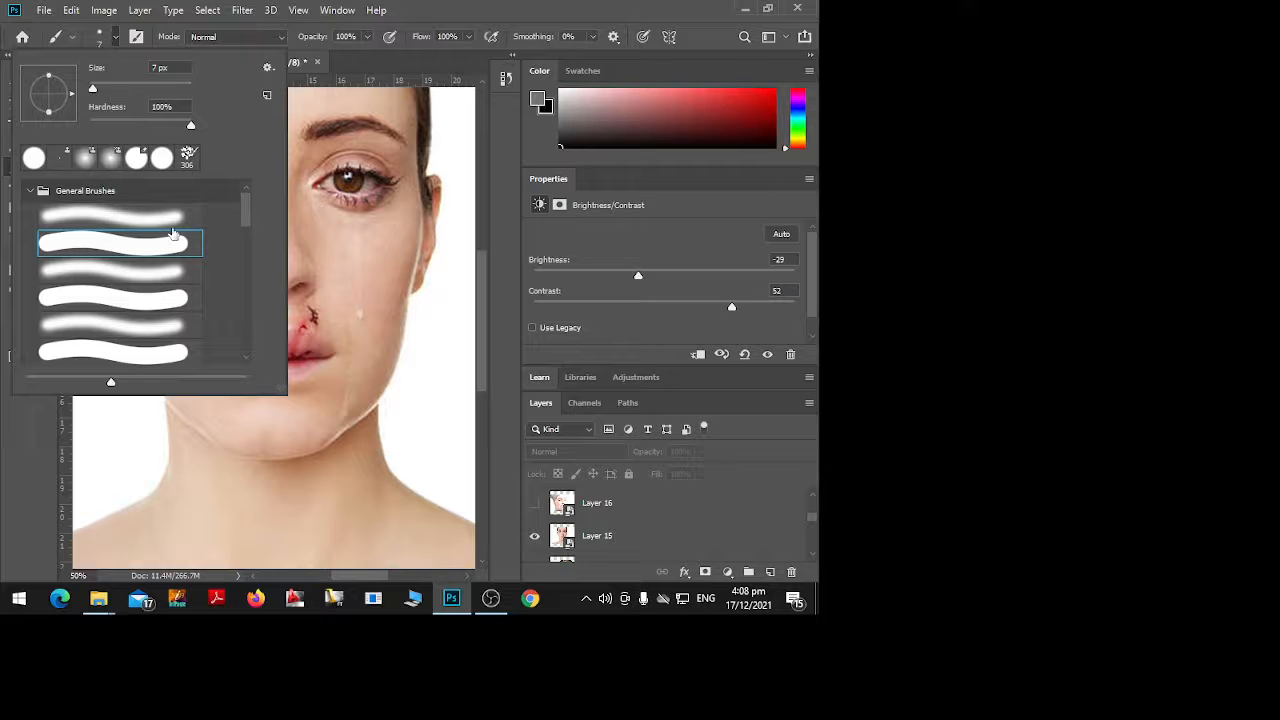
{"action": "left_click_drag", "start_coordinate": [248, 208], "coordinate": [239, 246]}
{"action": "left_click", "coordinate": [188, 158]}
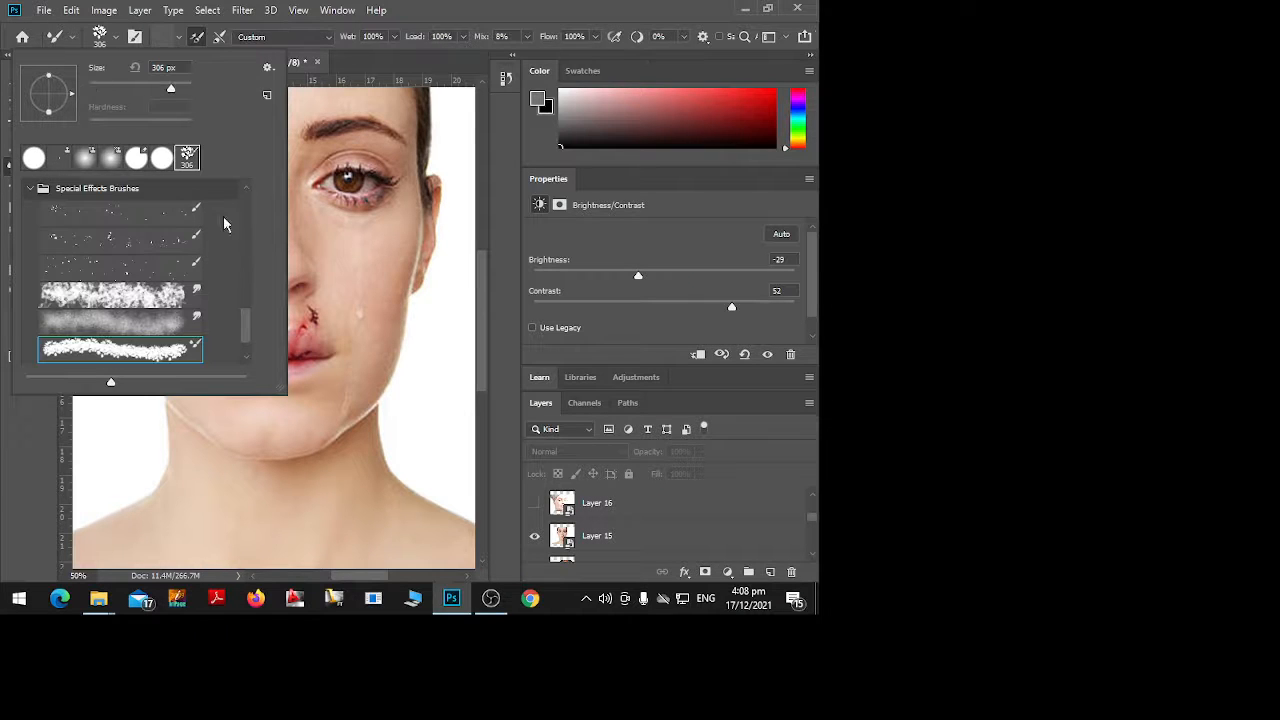
{"action": "left_click_drag", "start_coordinate": [250, 321], "coordinate": [230, 350]}
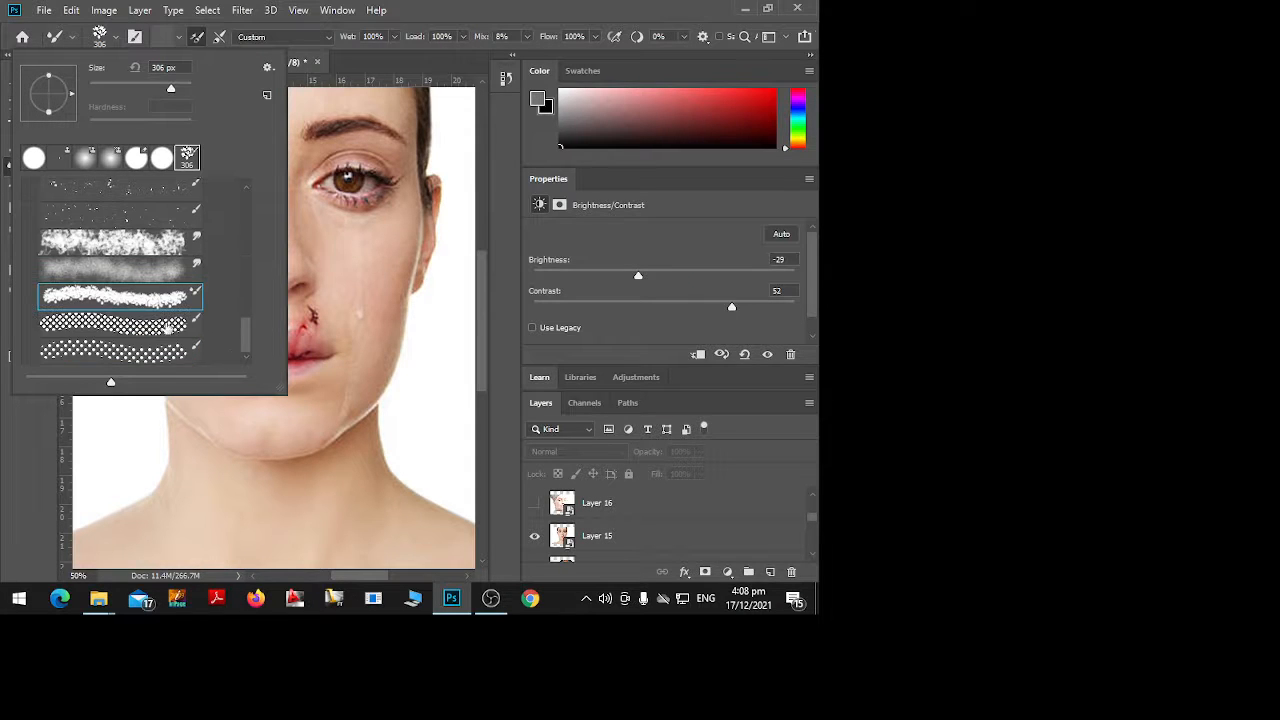
{"action": "left_click", "coordinate": [168, 328]}
{"action": "left_click", "coordinate": [314, 288]}
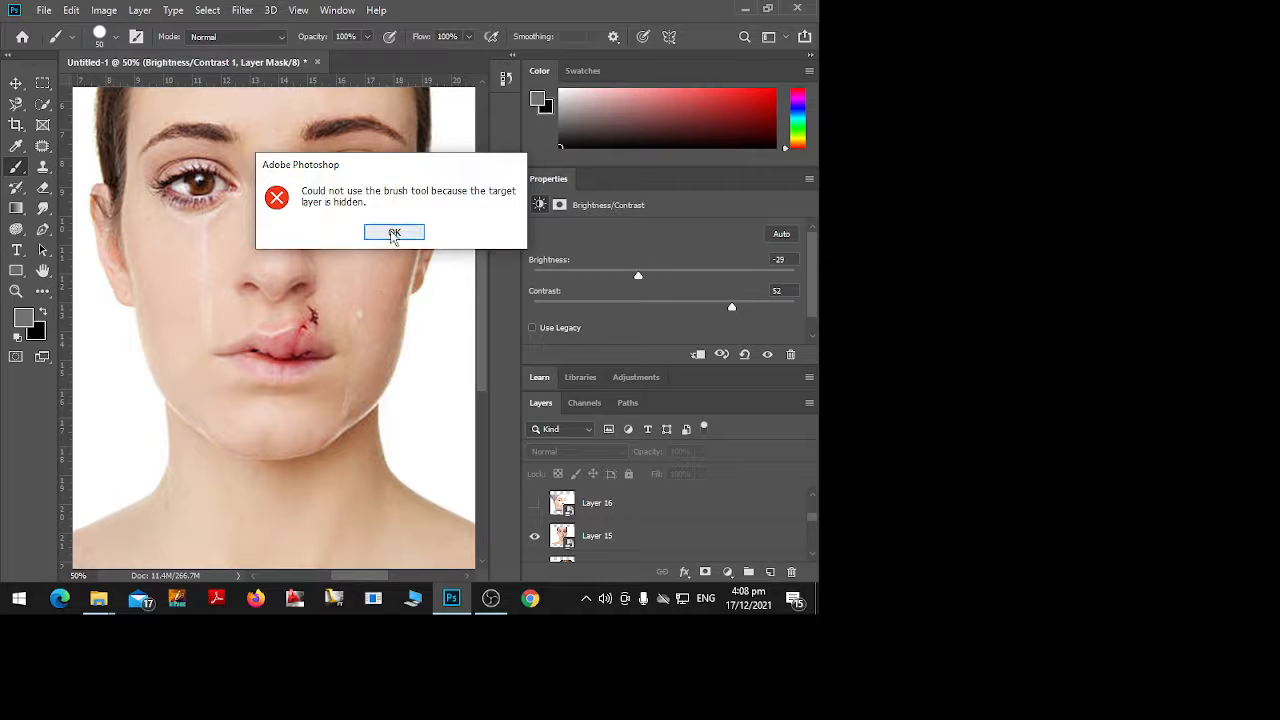
{"action": "left_click", "coordinate": [393, 233]}
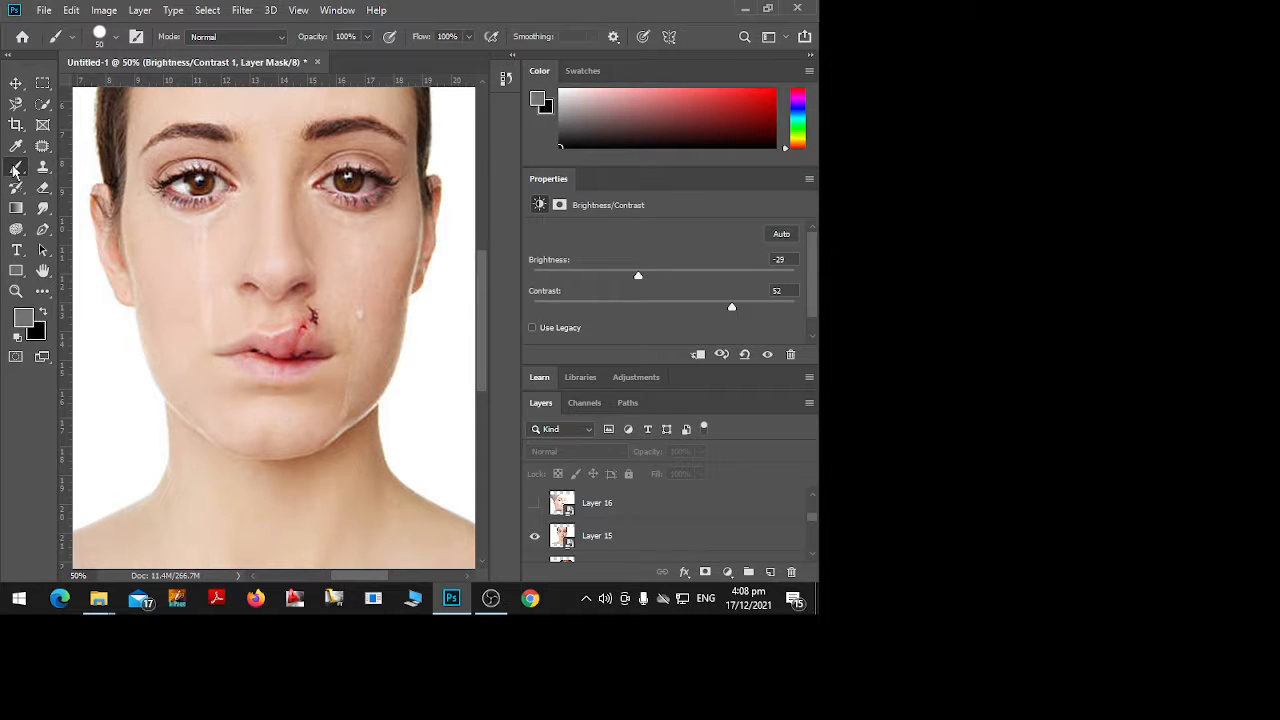
Export the selected brush over 20 Scar Brushes.abr in the extracted 20 Scar PS Brushes abr.Vol.1 folder
{"action": "left_click", "coordinate": [103, 38]}
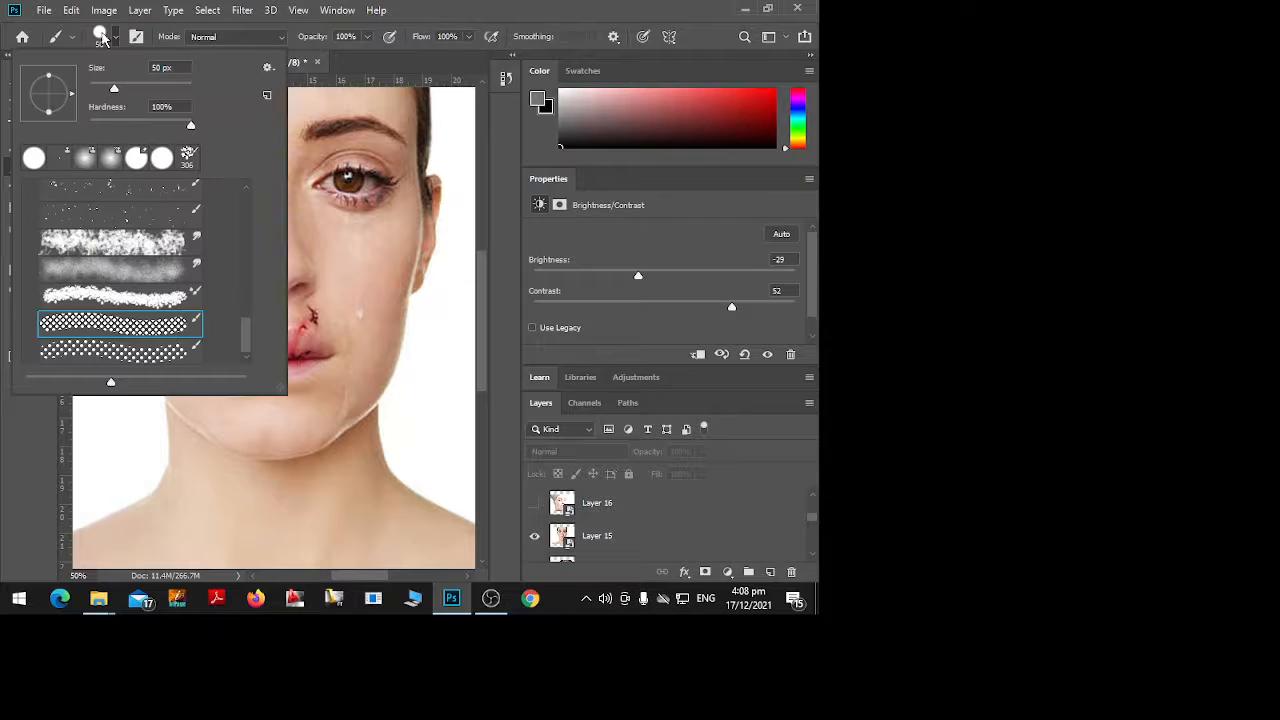
{"action": "left_click", "coordinate": [268, 66]}
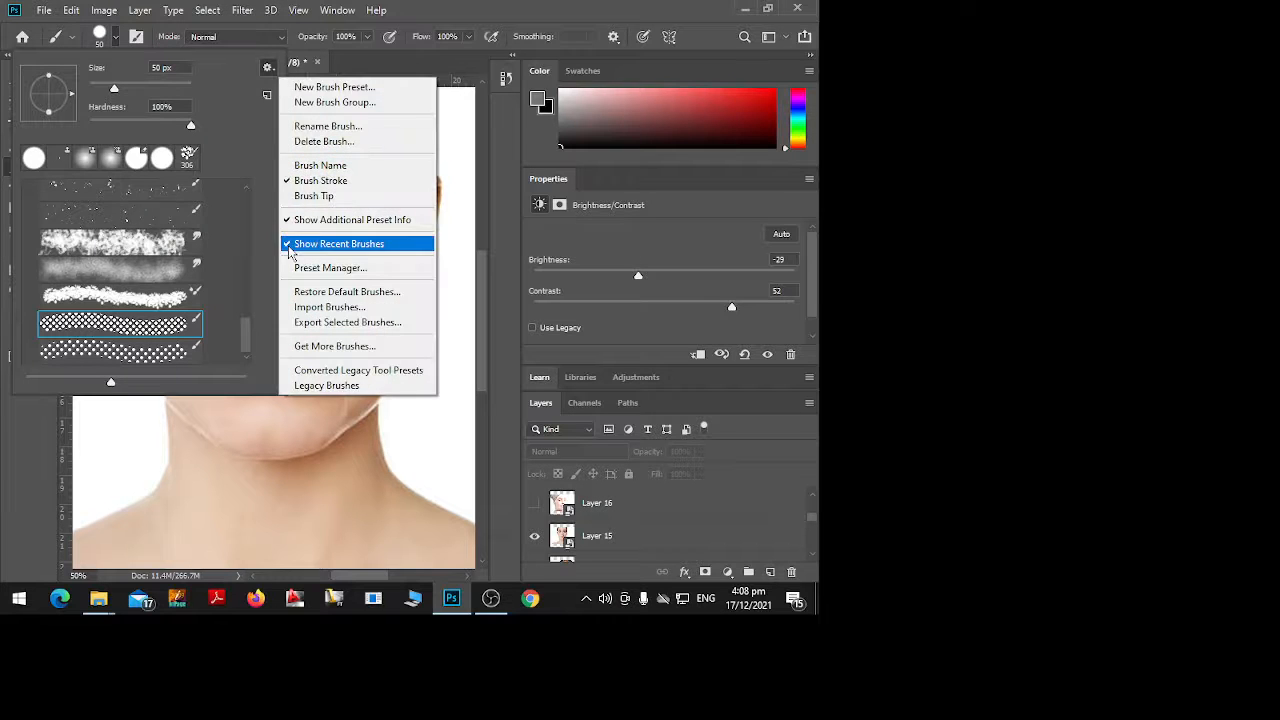
{"action": "left_click", "coordinate": [343, 322]}
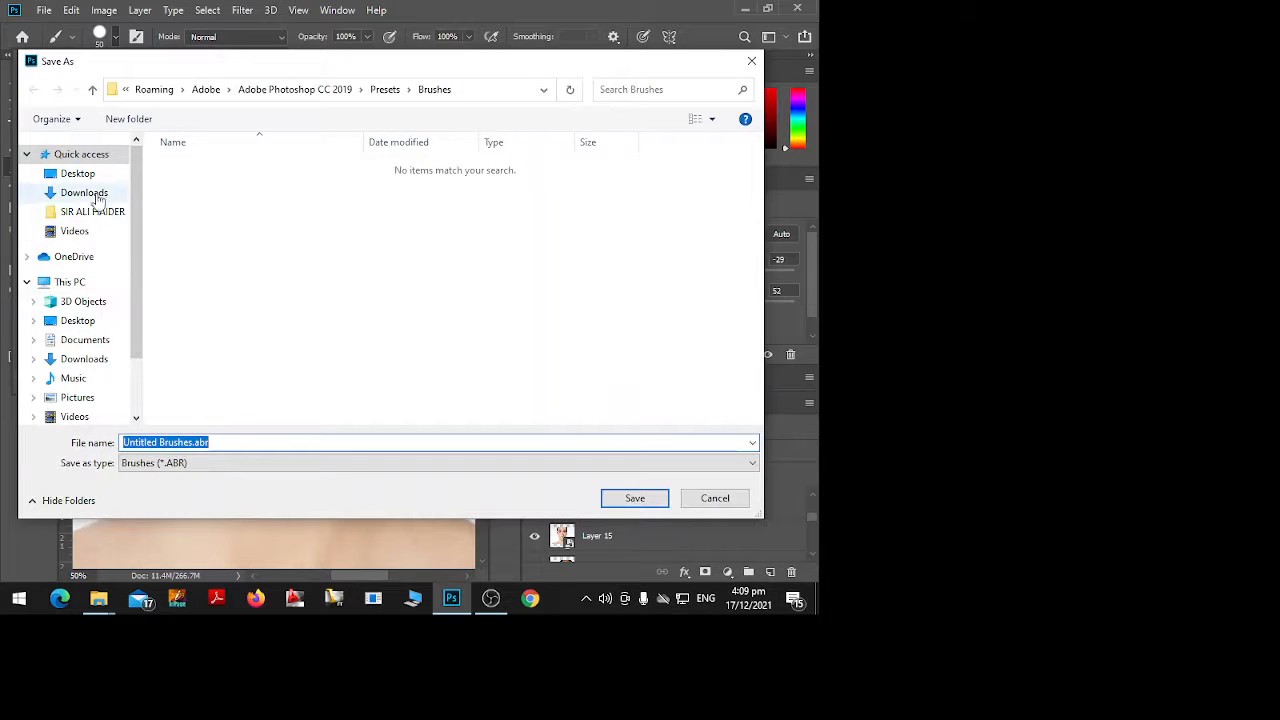
{"action": "left_click", "coordinate": [90, 360]}
{"action": "double_click", "coordinate": [246, 294]}
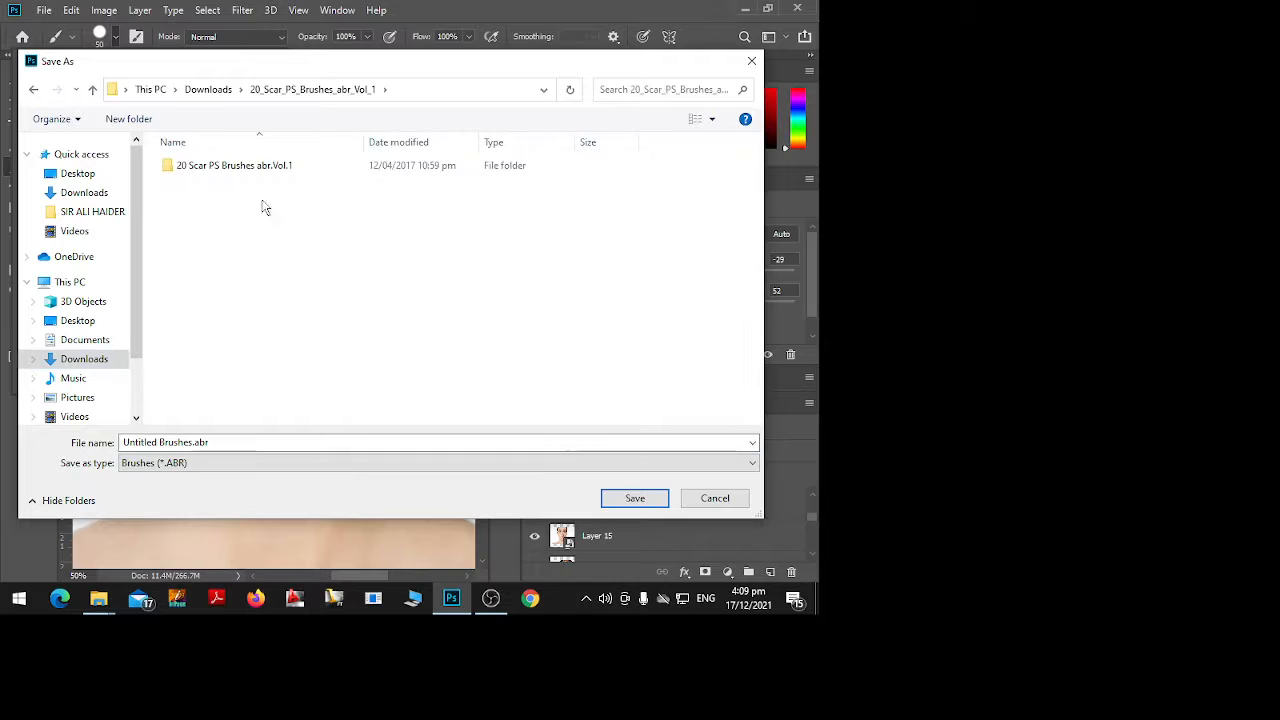
{"action": "double_click", "coordinate": [277, 166]}
{"action": "left_click", "coordinate": [222, 168]}
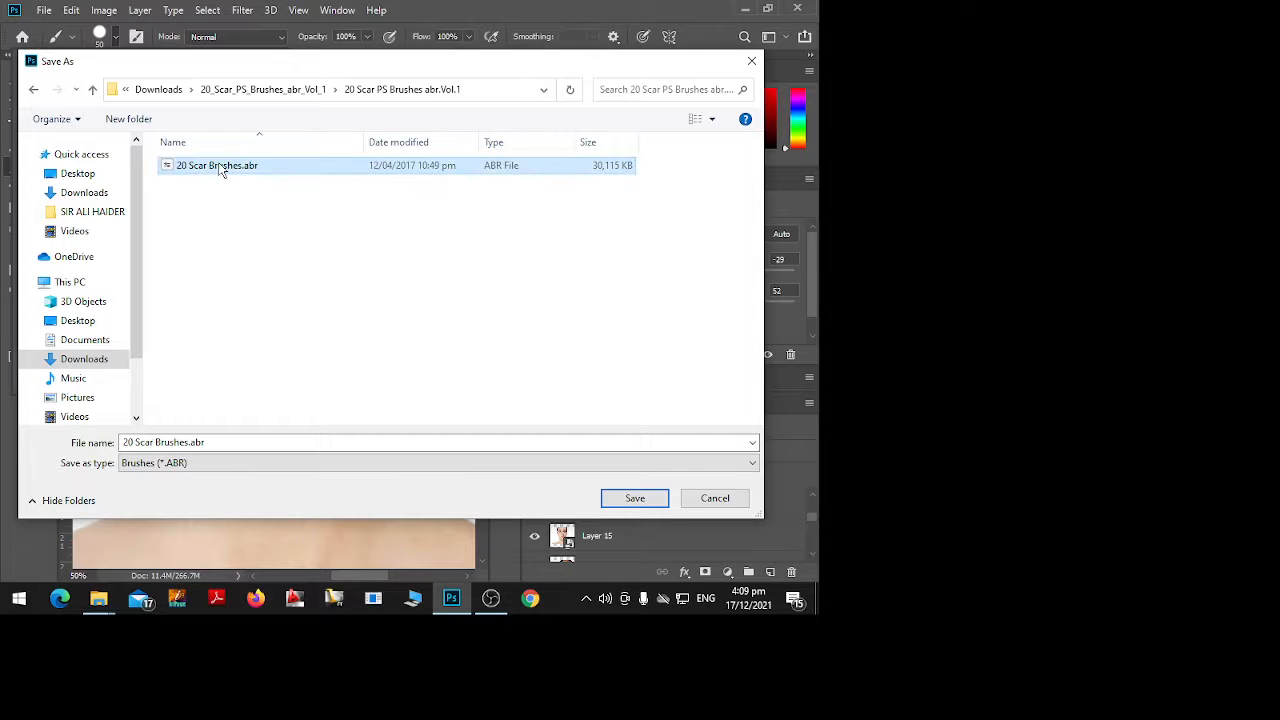
{"action": "left_click", "coordinate": [650, 499]}
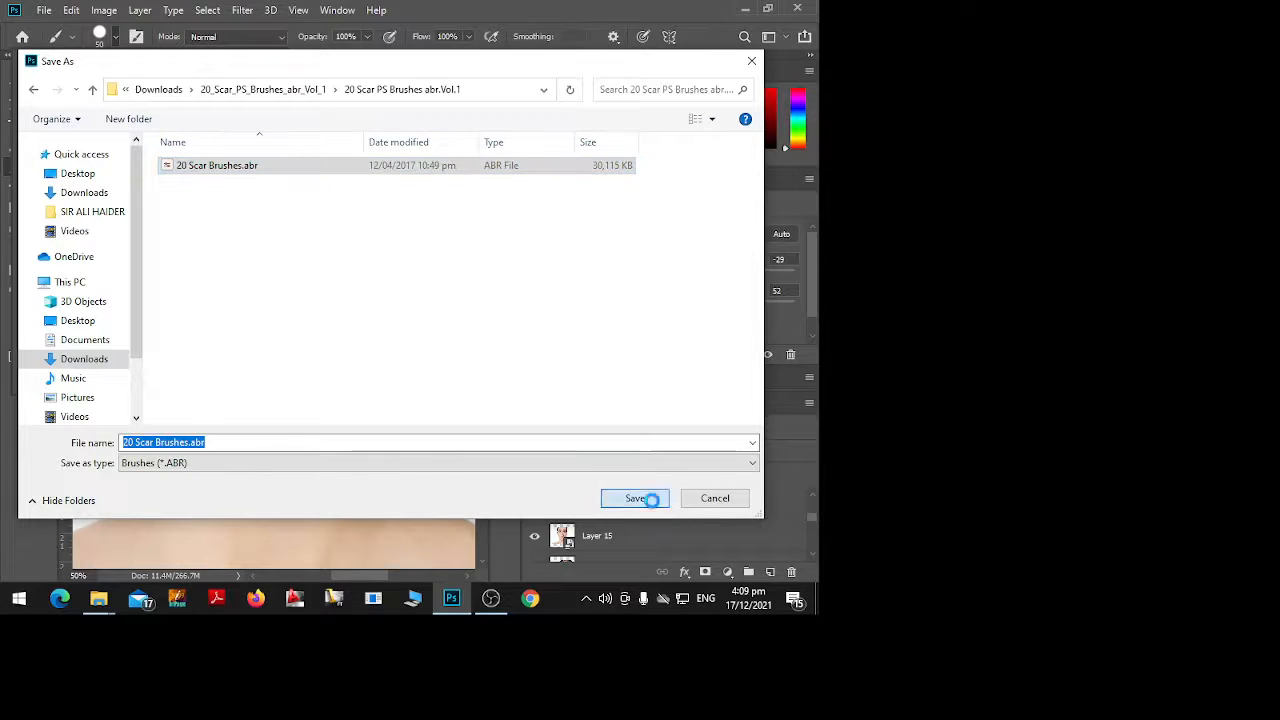
{"action": "left_click", "coordinate": [445, 300]}
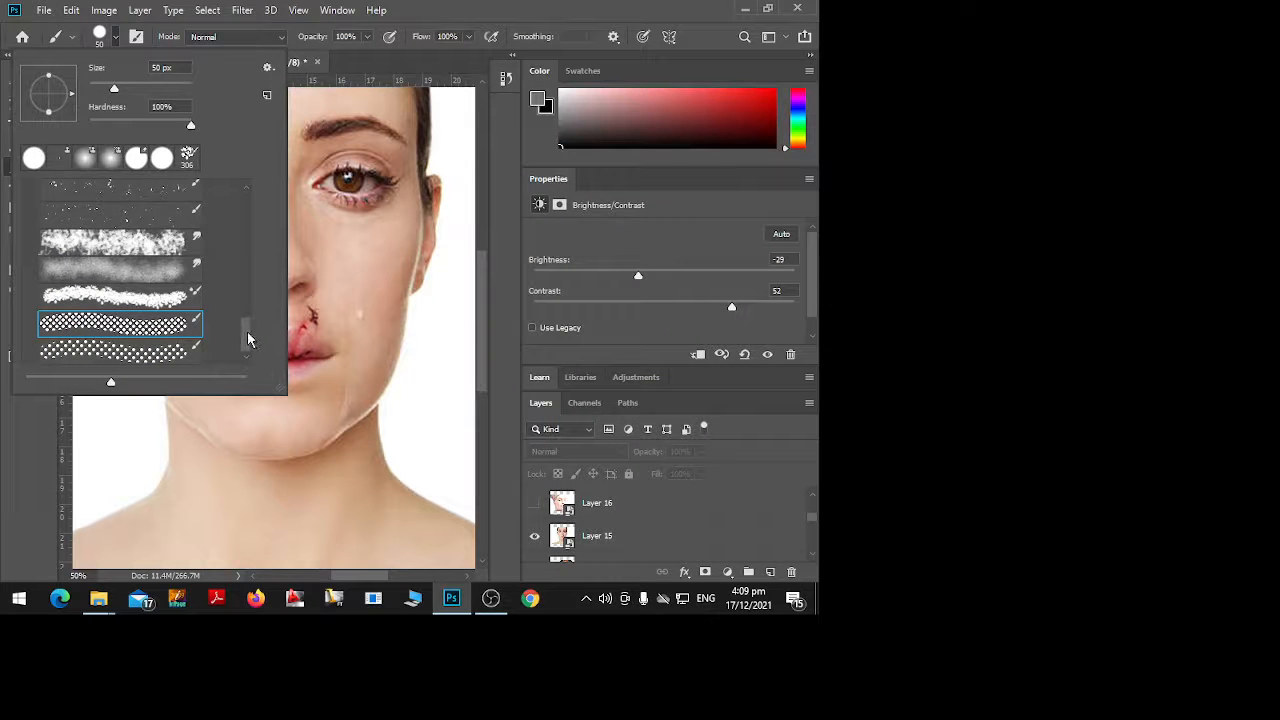
Collapse the General, Dry Media, Wet Media and Special Effects brush groups in the brush presets
{"action": "left_click_drag", "start_coordinate": [250, 344], "coordinate": [269, 207]}
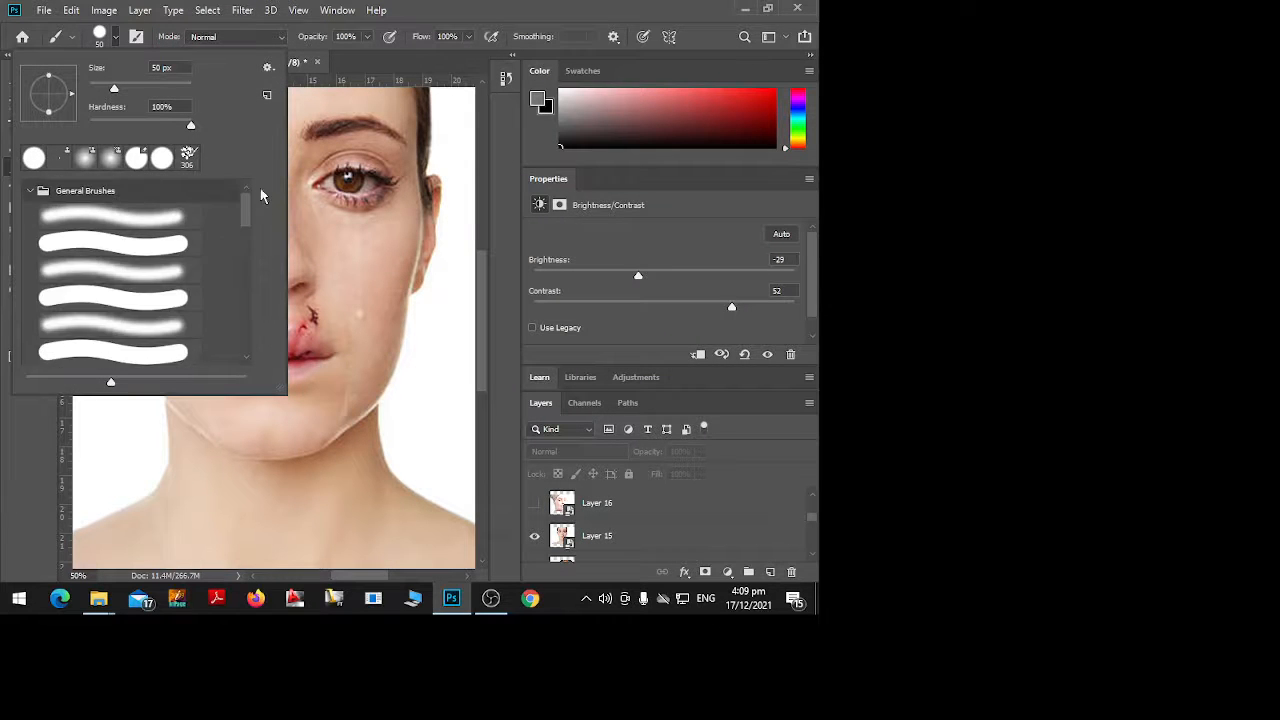
{"action": "left_click", "coordinate": [27, 190]}
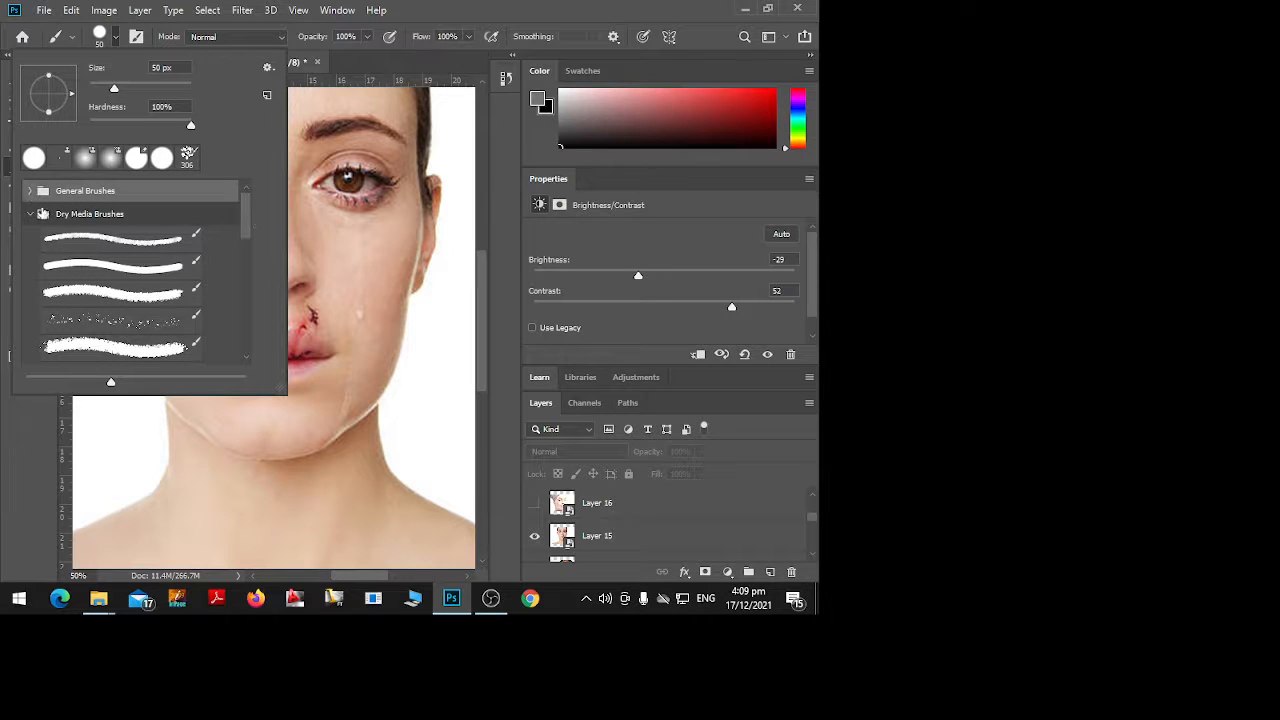
{"action": "left_click", "coordinate": [27, 213]}
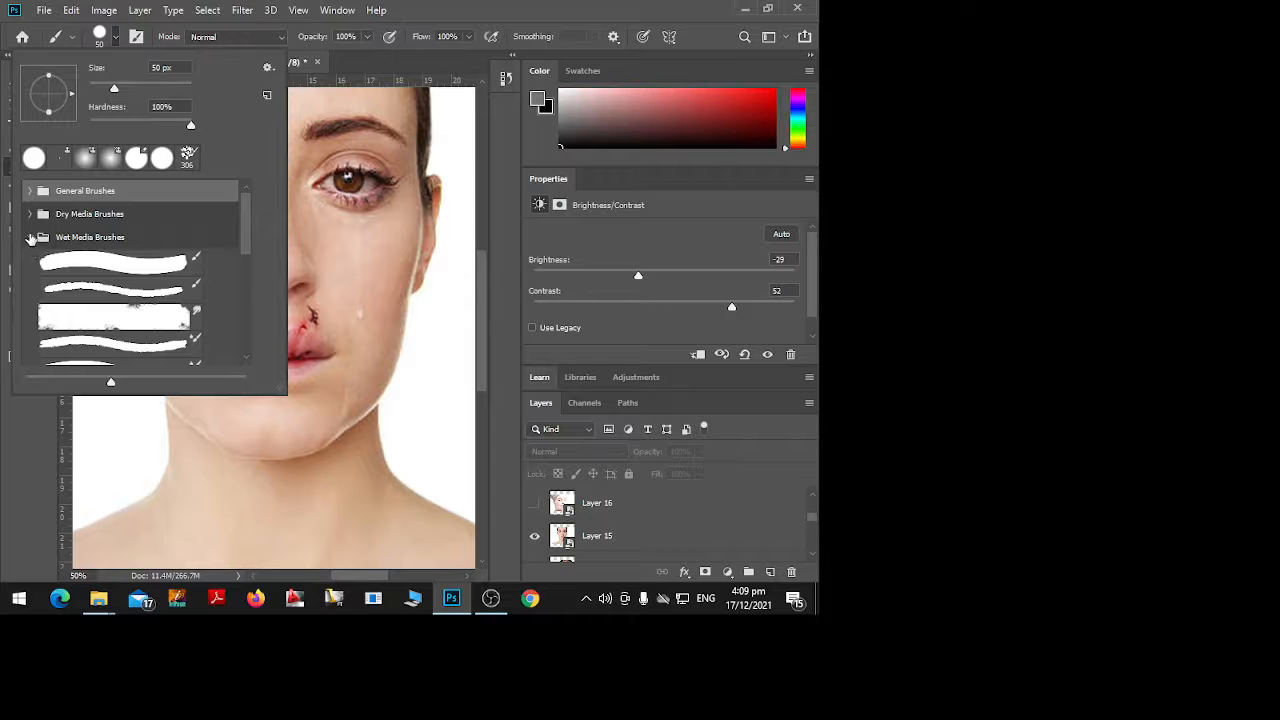
{"action": "left_click", "coordinate": [30, 237]}
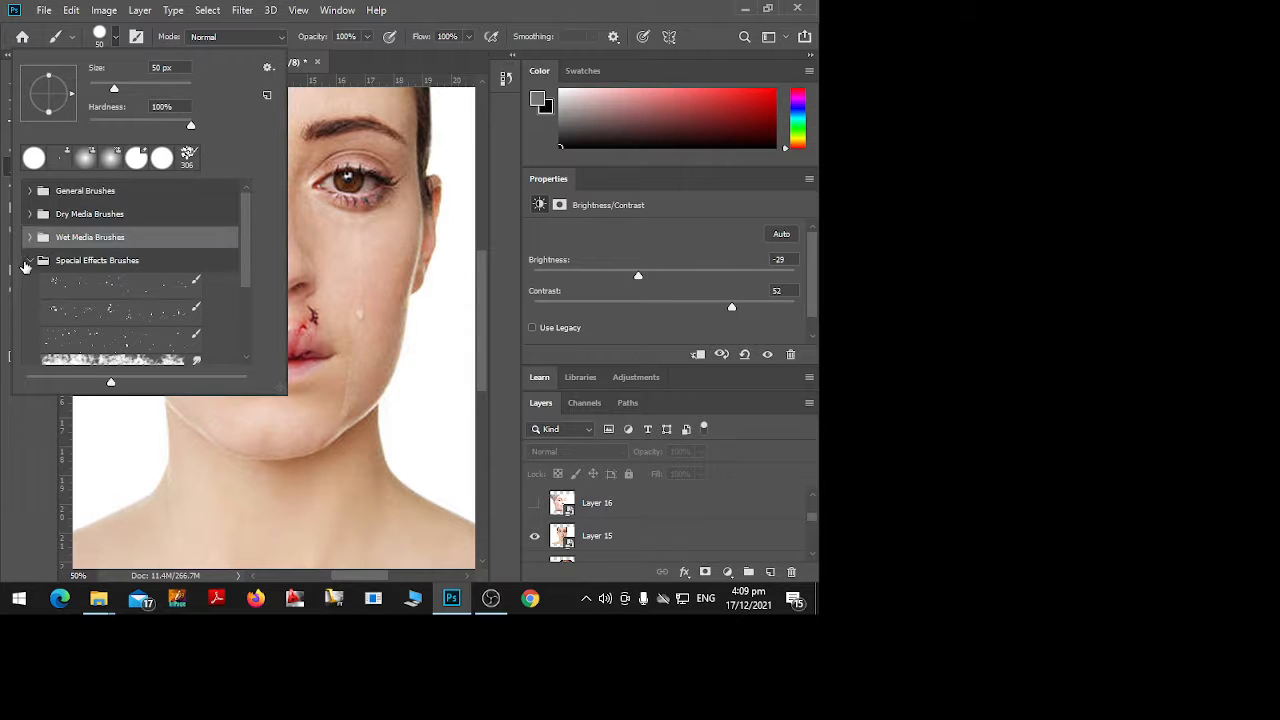
{"action": "left_click", "coordinate": [30, 260]}
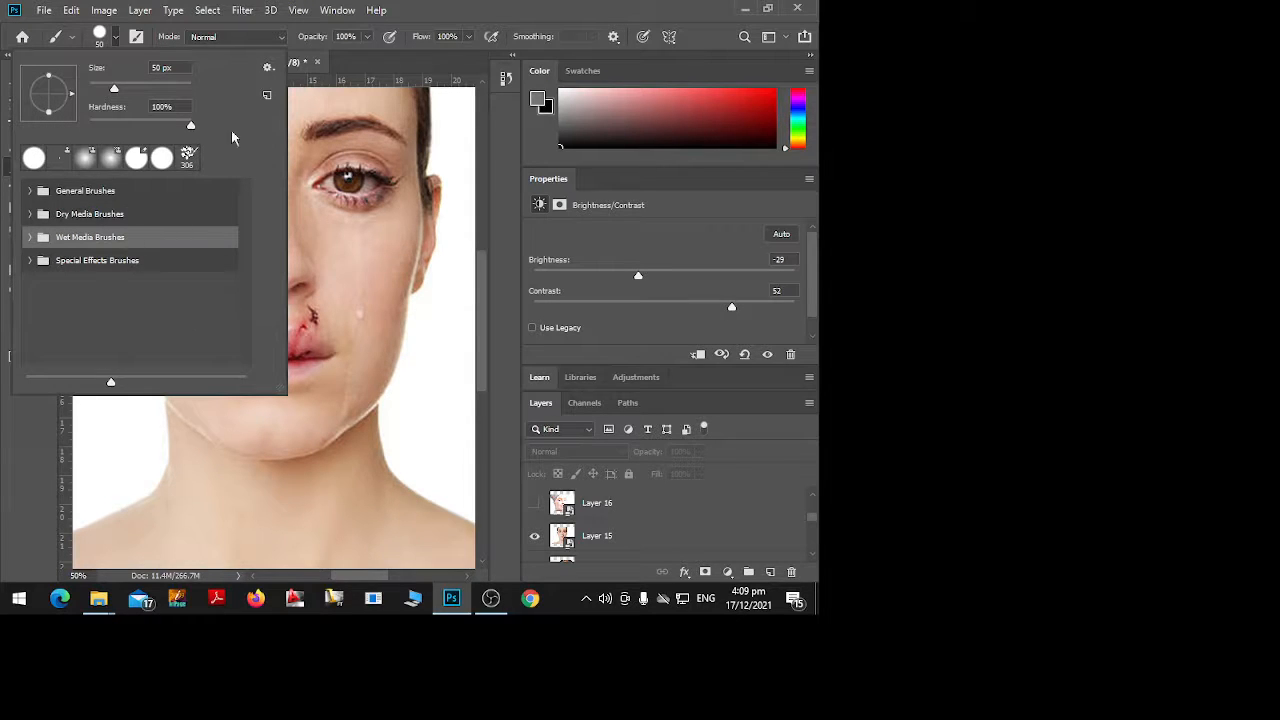
Export the selected Wet Media Brushes group over 20 Scar Brushes.abr in the extracted 20 Scar PS Brushes abr.Vol.1 folder
{"action": "left_click", "coordinate": [266, 70]}
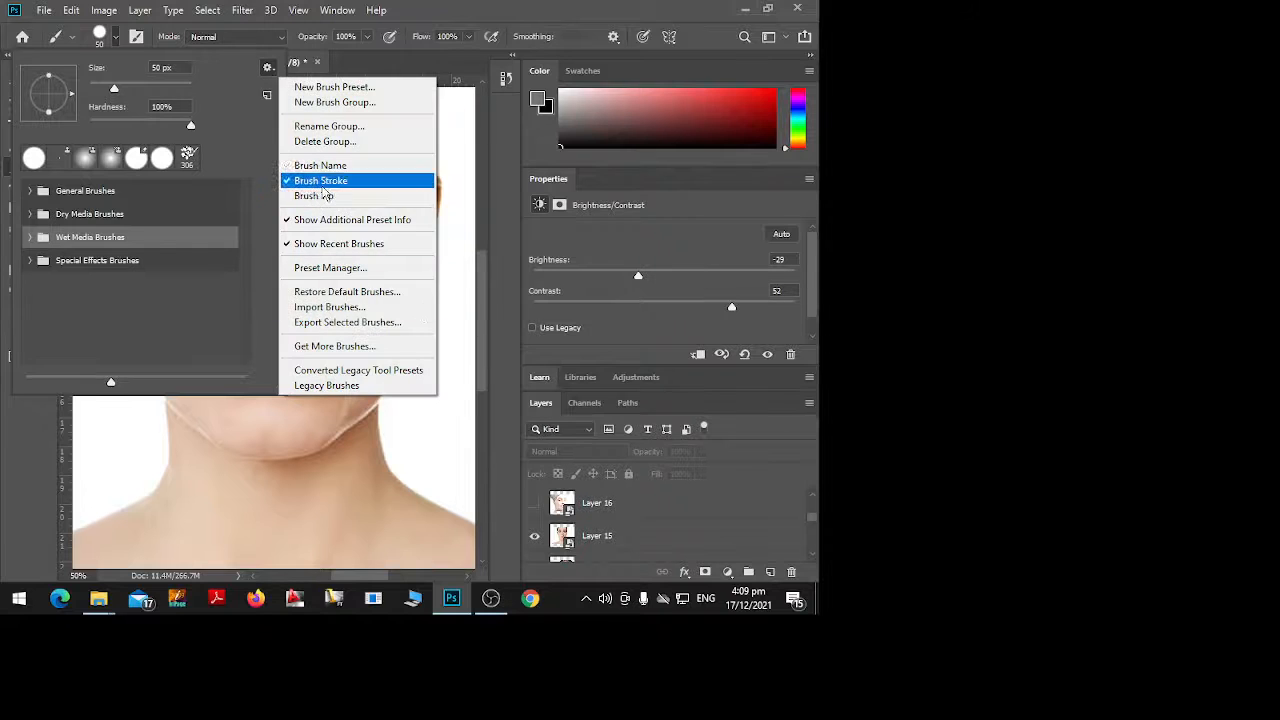
{"action": "left_click", "coordinate": [330, 322]}
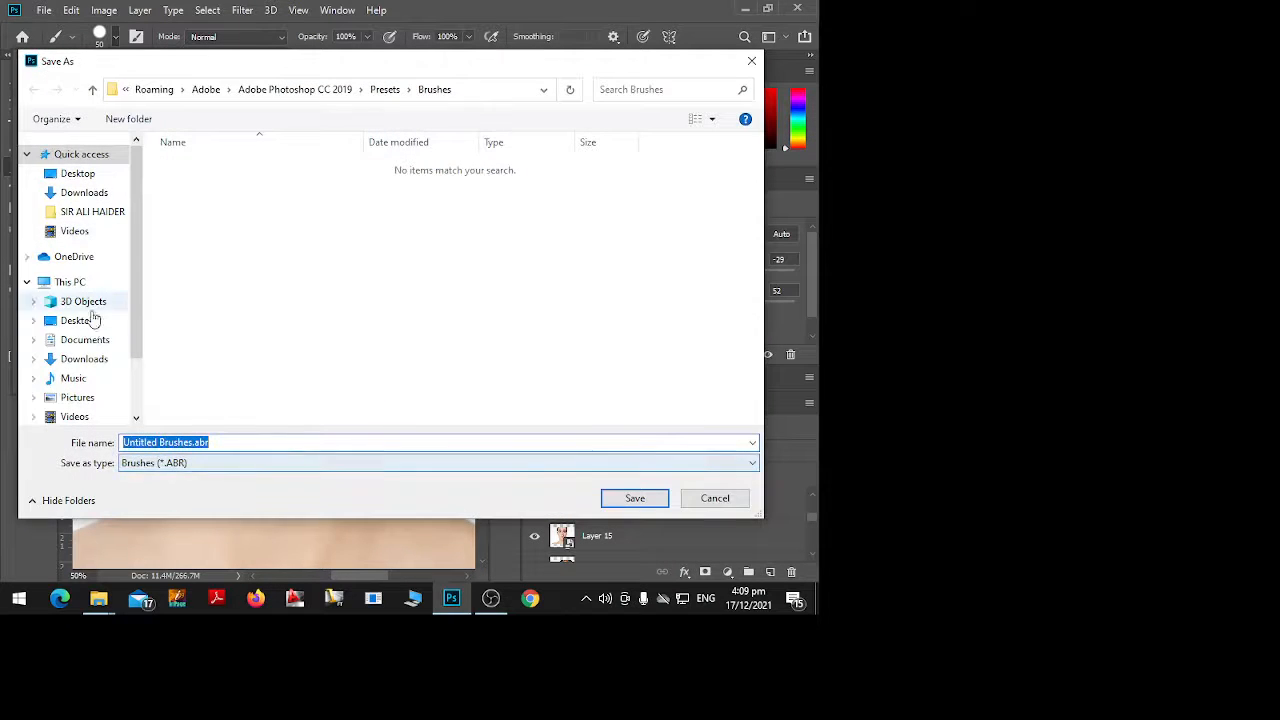
{"action": "left_click", "coordinate": [84, 360]}
{"action": "double_click", "coordinate": [260, 245]}
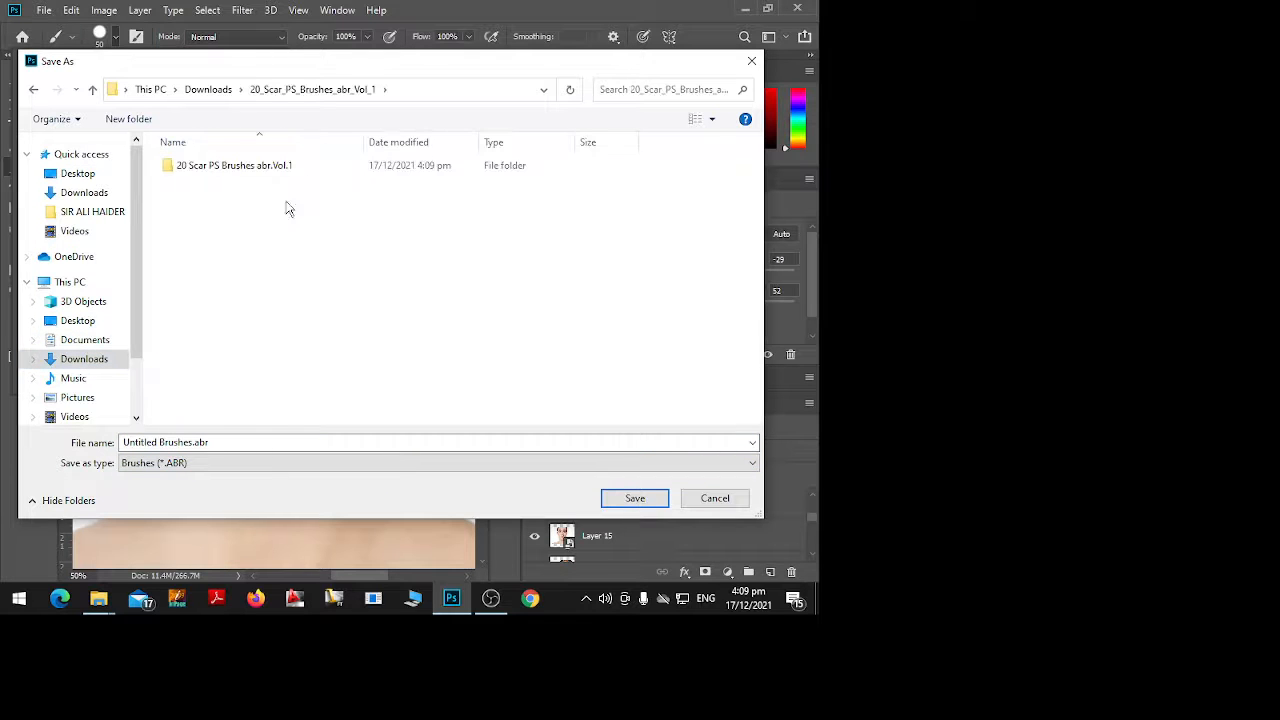
{"action": "double_click", "coordinate": [278, 172]}
{"action": "double_click", "coordinate": [217, 166]}
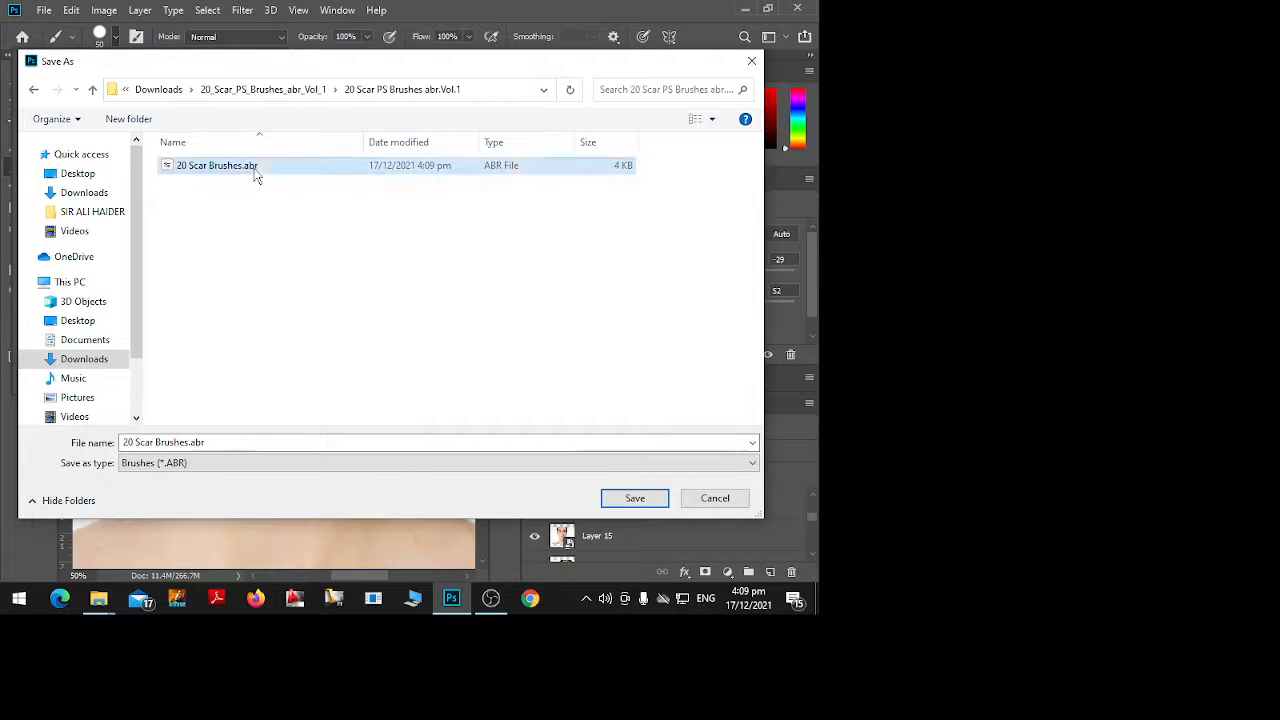
{"action": "left_click", "coordinate": [446, 299]}
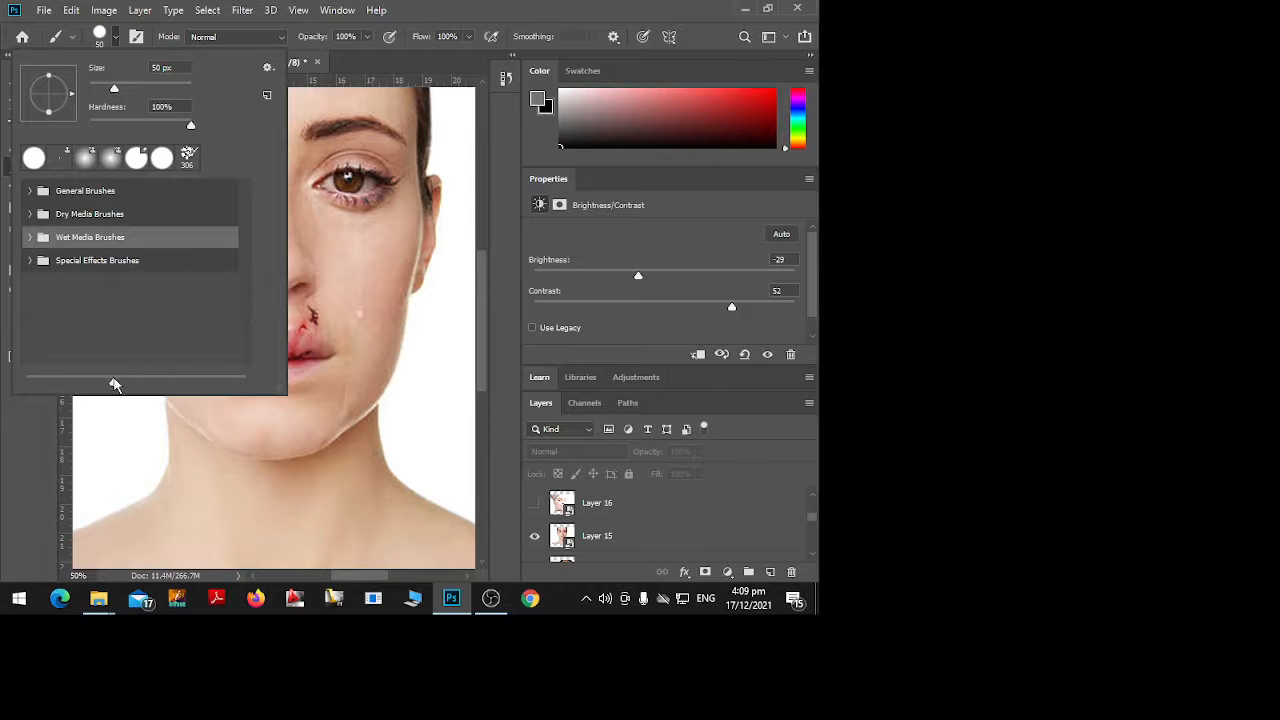
Set the brush size to 66 px and select the Special Effects Brushes group
{"action": "left_click_drag", "start_coordinate": [173, 385], "coordinate": [108, 382]}
{"action": "left_click_drag", "start_coordinate": [124, 90], "coordinate": [120, 89]}
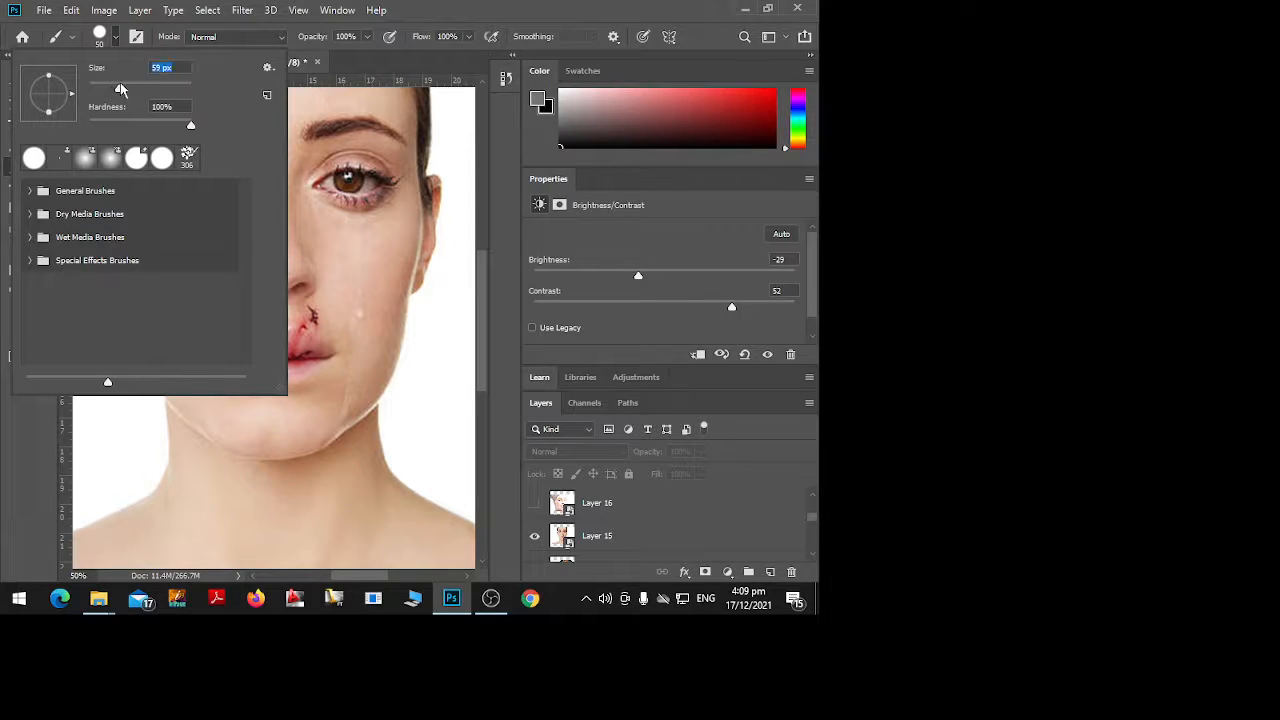
{"action": "left_click", "coordinate": [121, 260]}
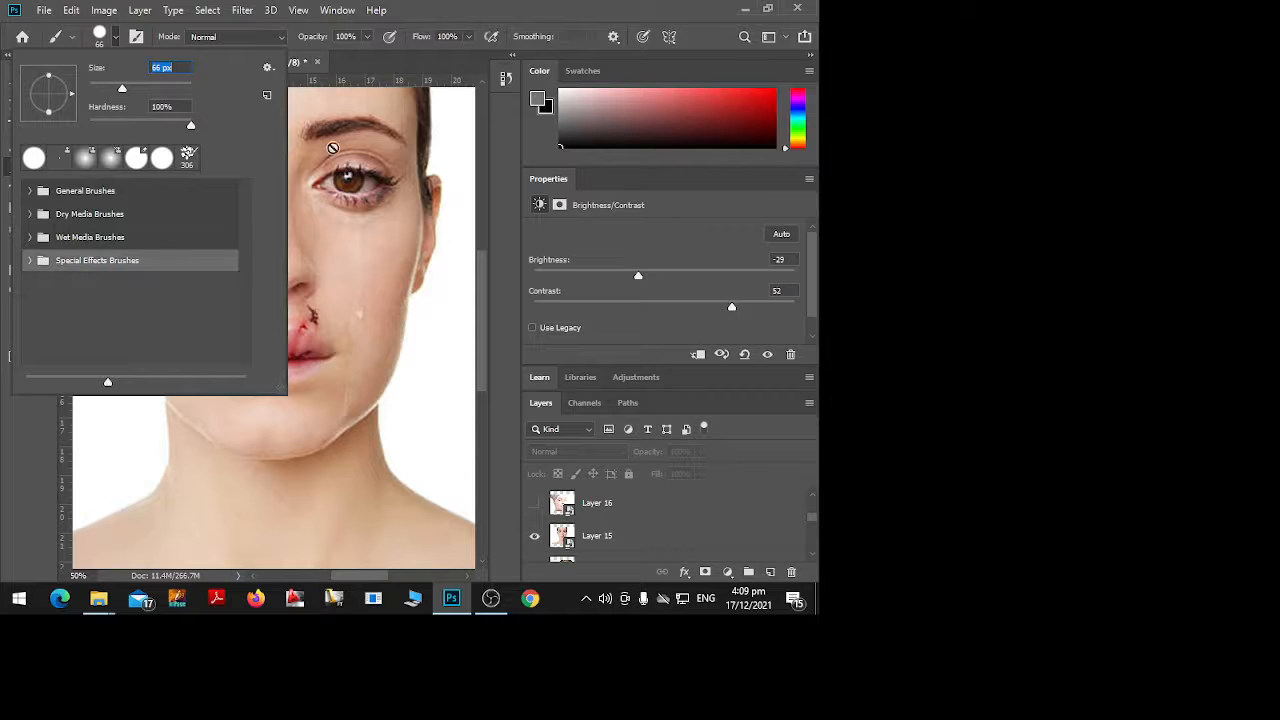
Look through Adobe's page for getting more brushes and its Photoshop product page, and close the browser
{"action": "left_click", "coordinate": [267, 67]}
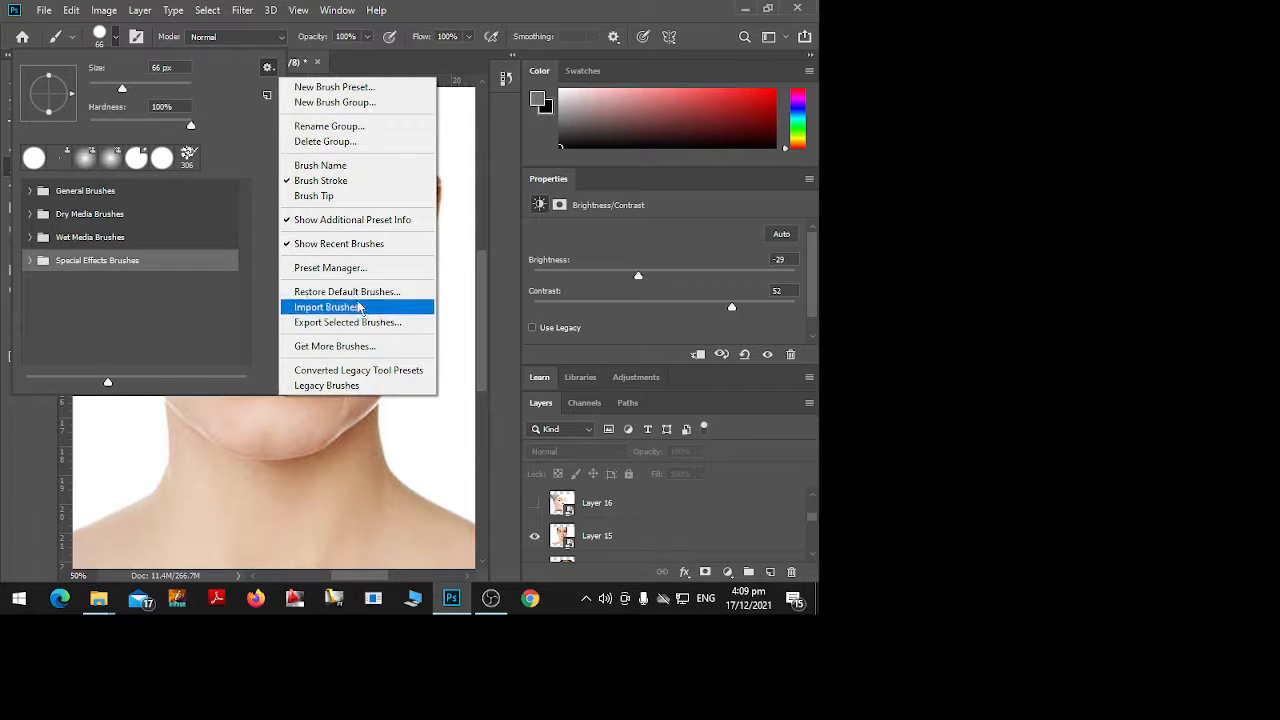
{"action": "left_click", "coordinate": [350, 345]}
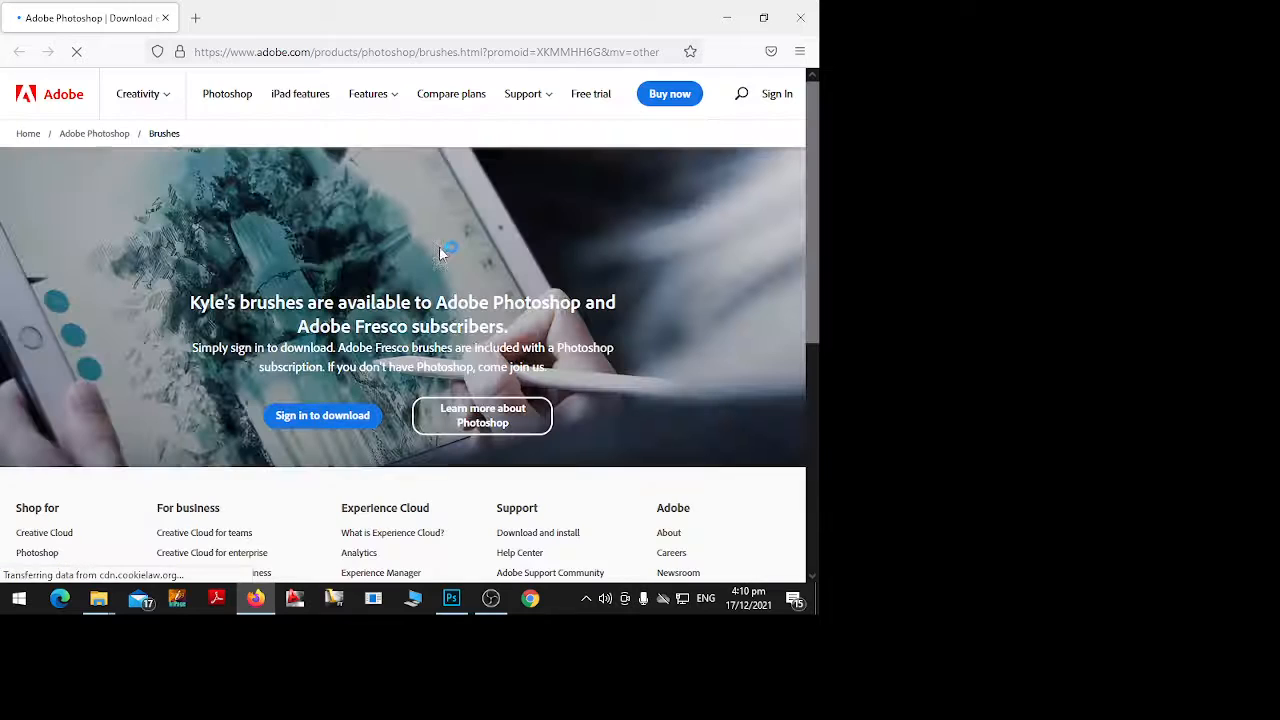
{"action": "scroll", "coordinate": [597, 243], "scroll_direction": "down", "scroll_amount": 5}
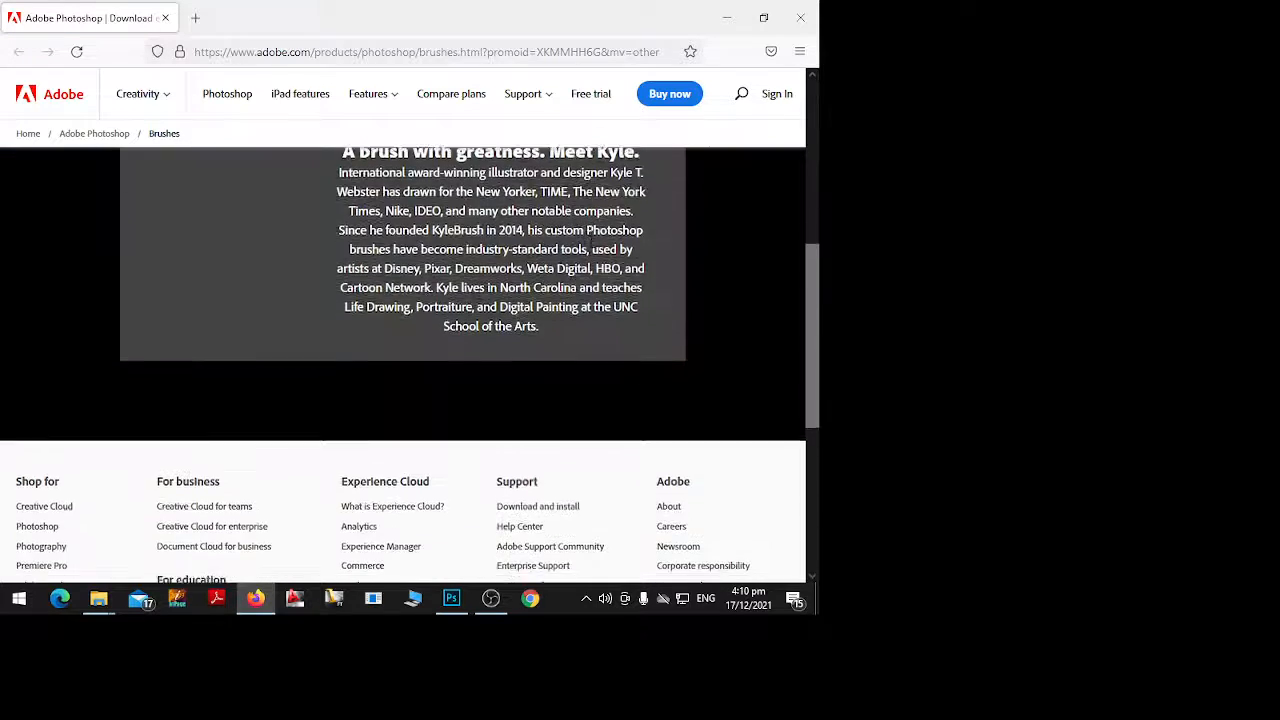
{"action": "scroll", "coordinate": [597, 243], "scroll_direction": "down", "scroll_amount": 4}
{"action": "scroll", "coordinate": [595, 242], "scroll_direction": "up", "scroll_amount": 7}
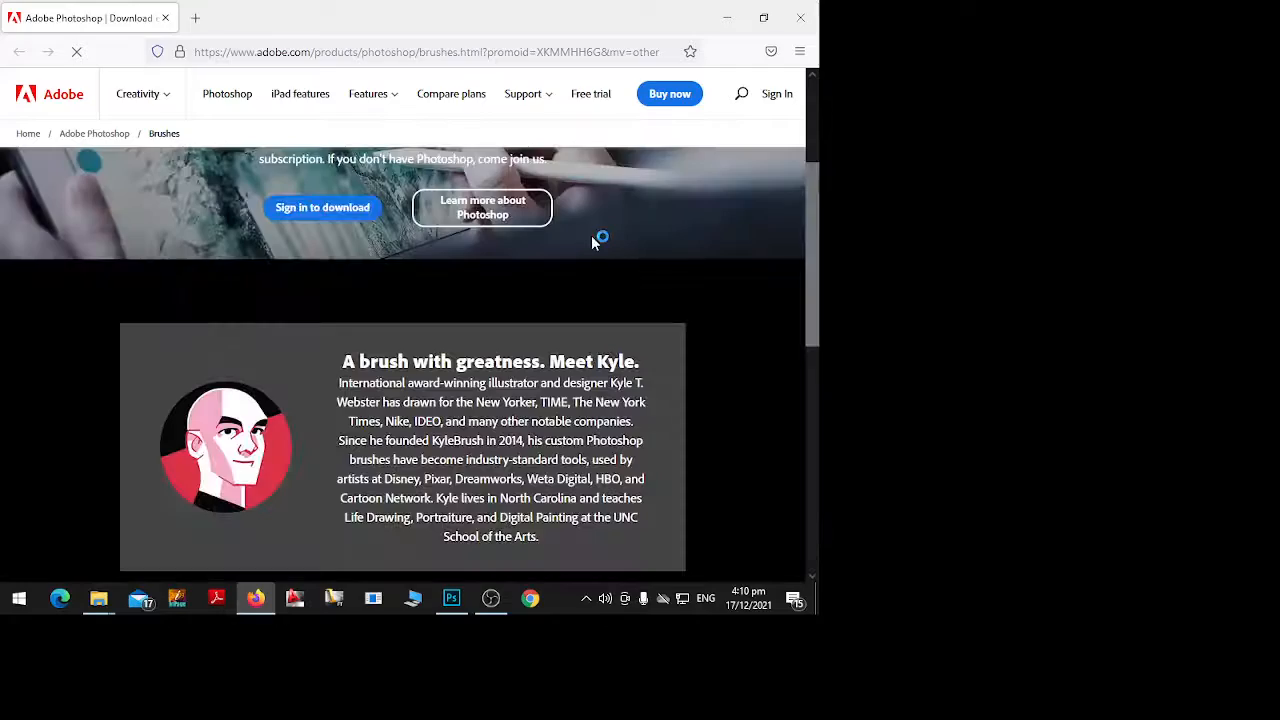
{"action": "scroll", "coordinate": [590, 245], "scroll_direction": "up", "scroll_amount": 2}
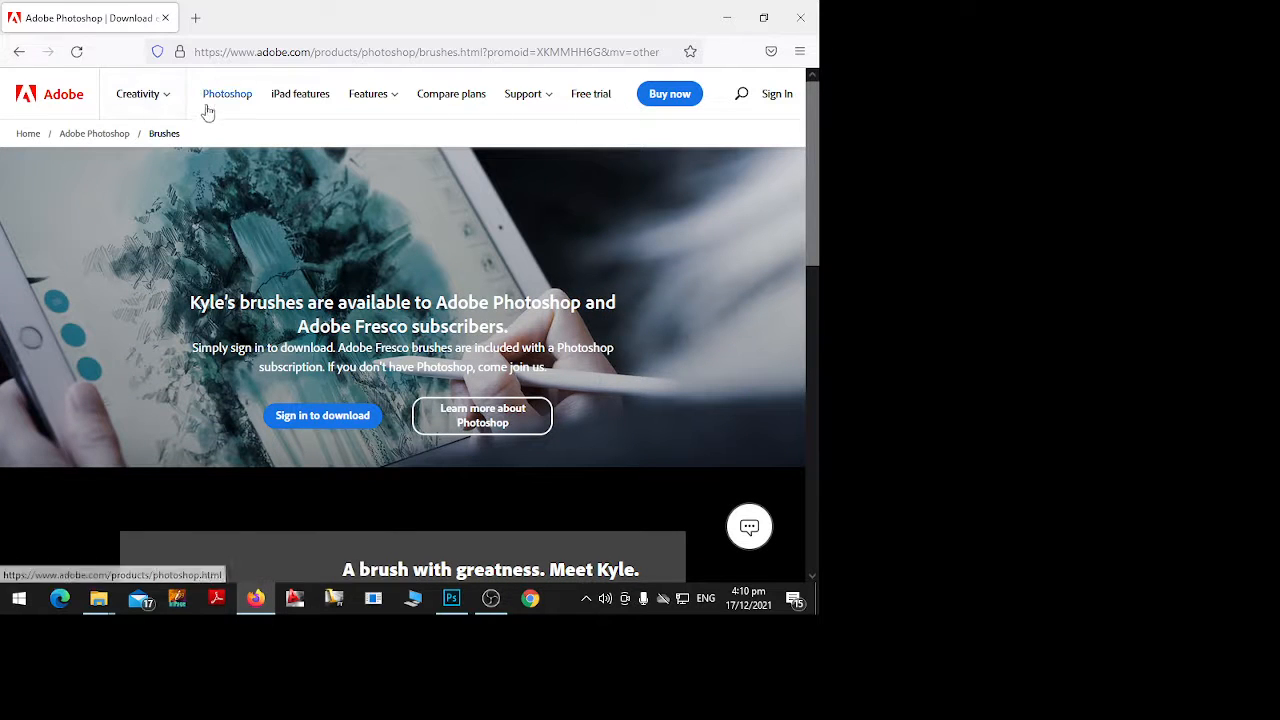
{"action": "left_click", "coordinate": [96, 140]}
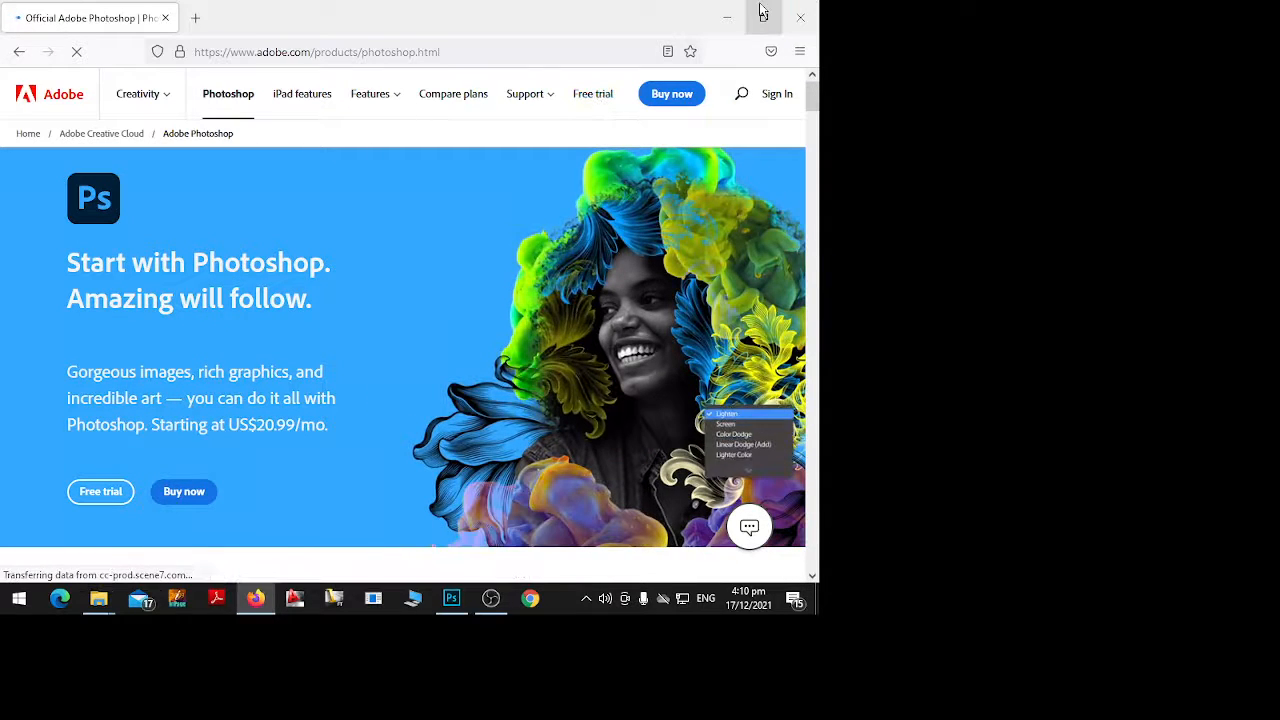
{"action": "left_click", "coordinate": [800, 17]}
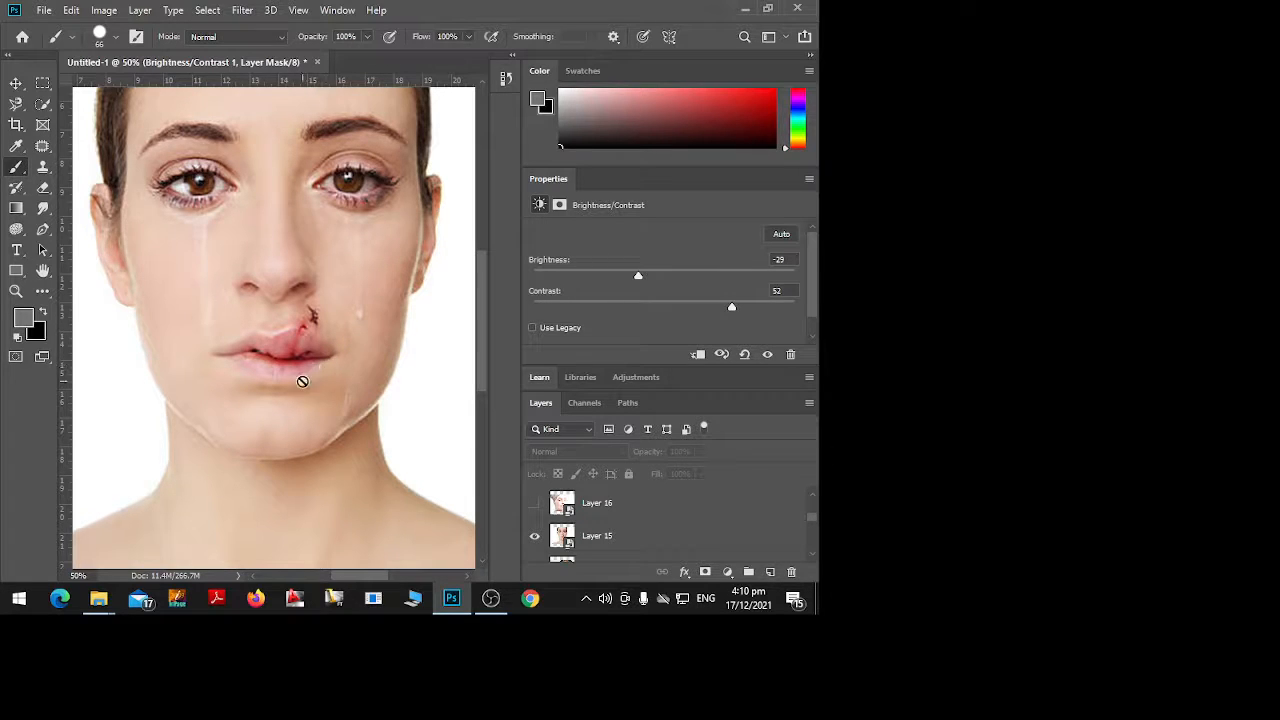
Switch to the Mixer Brush and choose the recent hard round tip at 48 px
{"action": "right_click", "coordinate": [16, 168]}
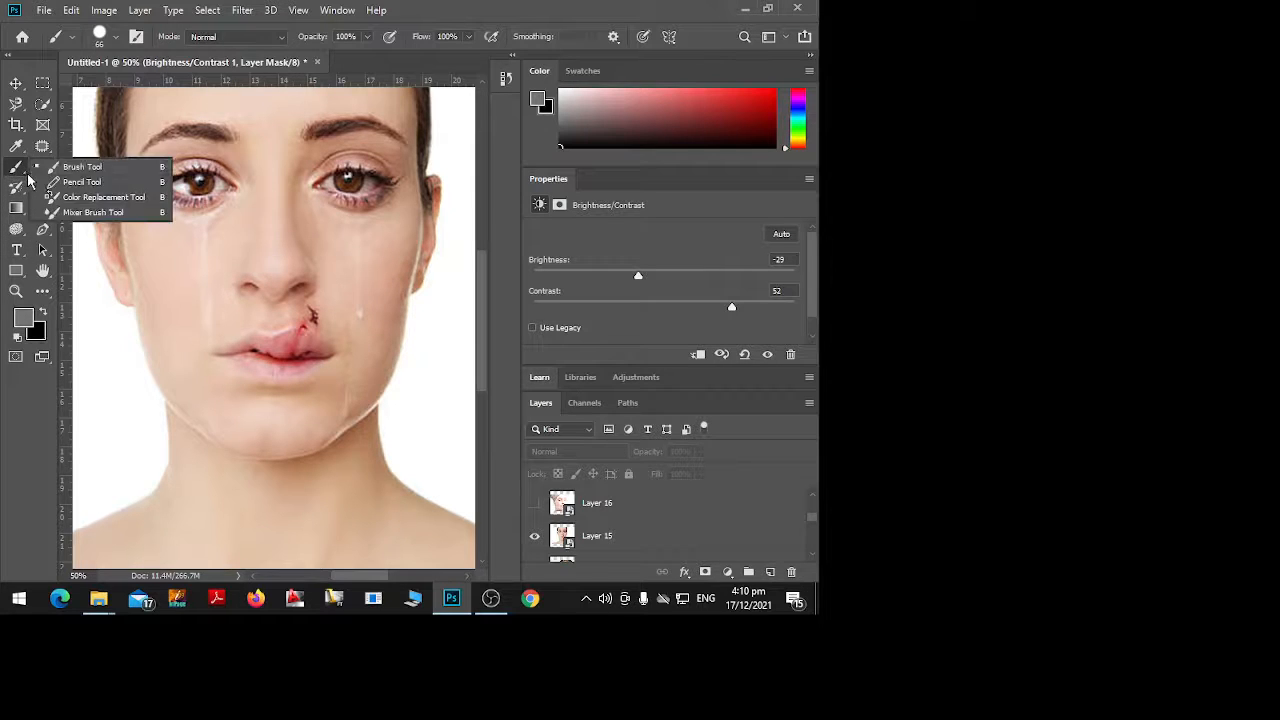
{"action": "left_click", "coordinate": [75, 210]}
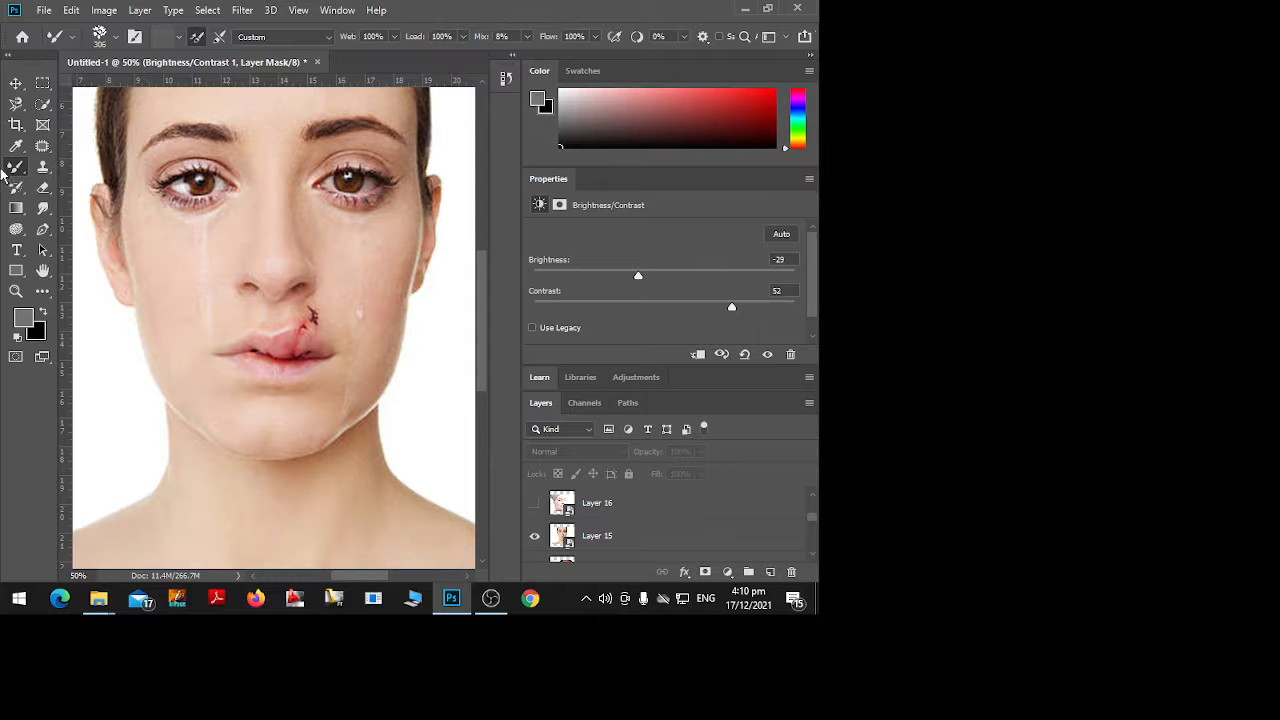
{"action": "left_click", "coordinate": [116, 38]}
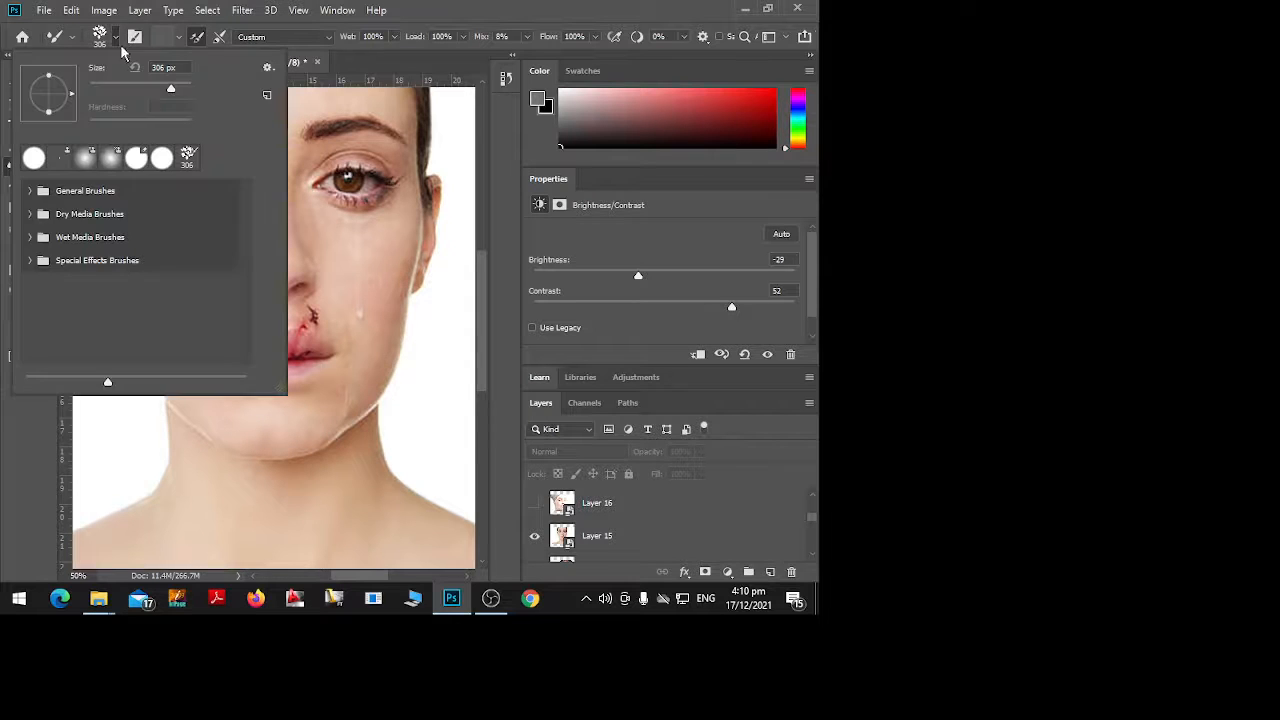
{"action": "left_click", "coordinate": [33, 157]}
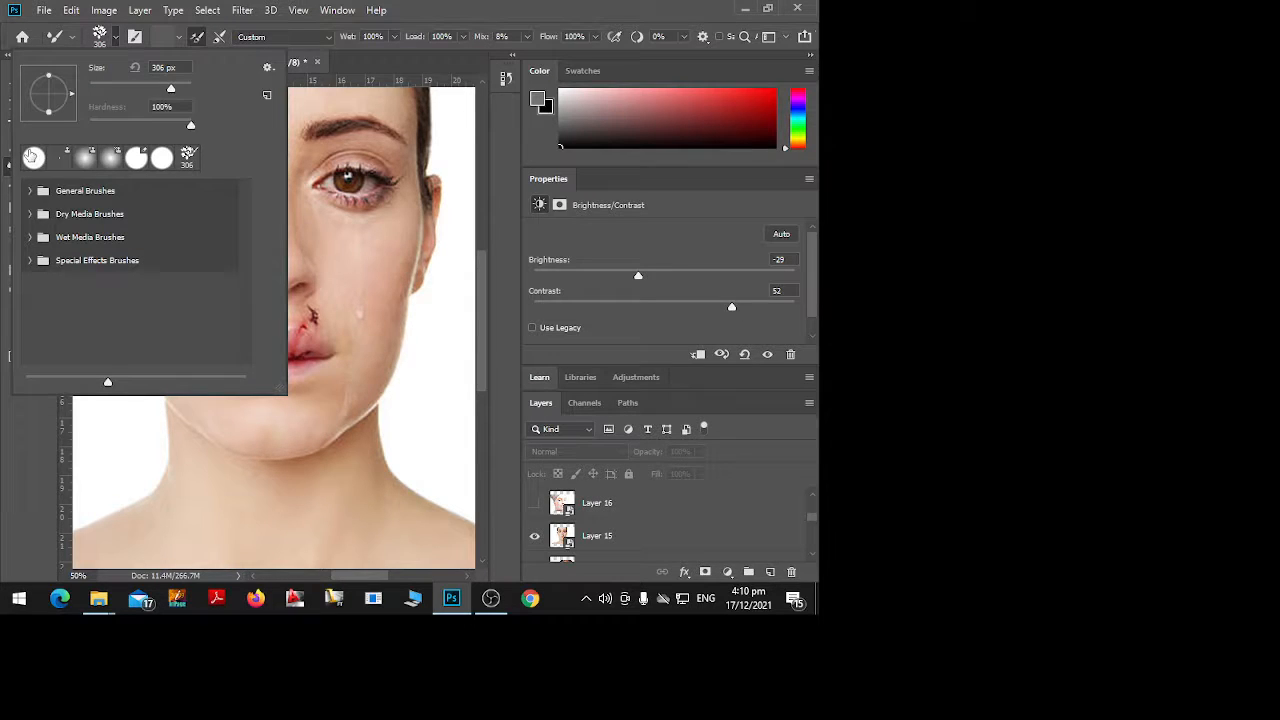
{"action": "left_click", "coordinate": [114, 88]}
{"action": "left_click", "coordinate": [136, 37]}
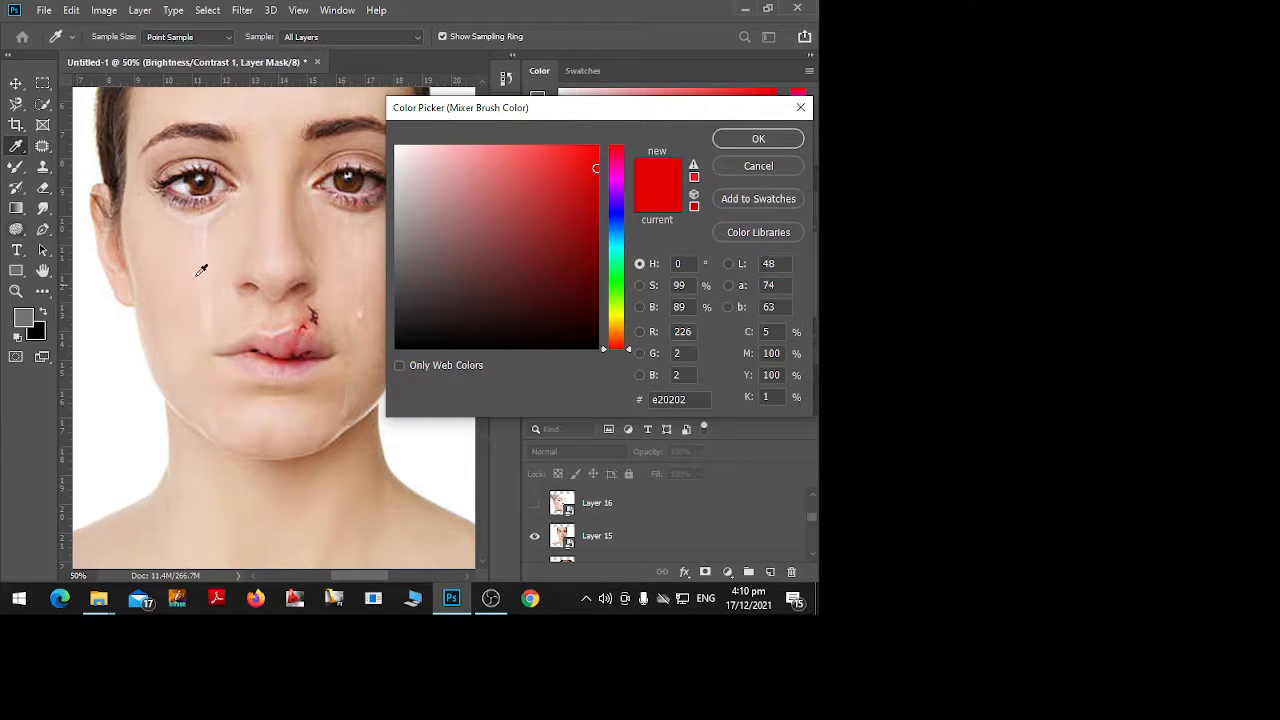
{"action": "left_click", "coordinate": [799, 108]}
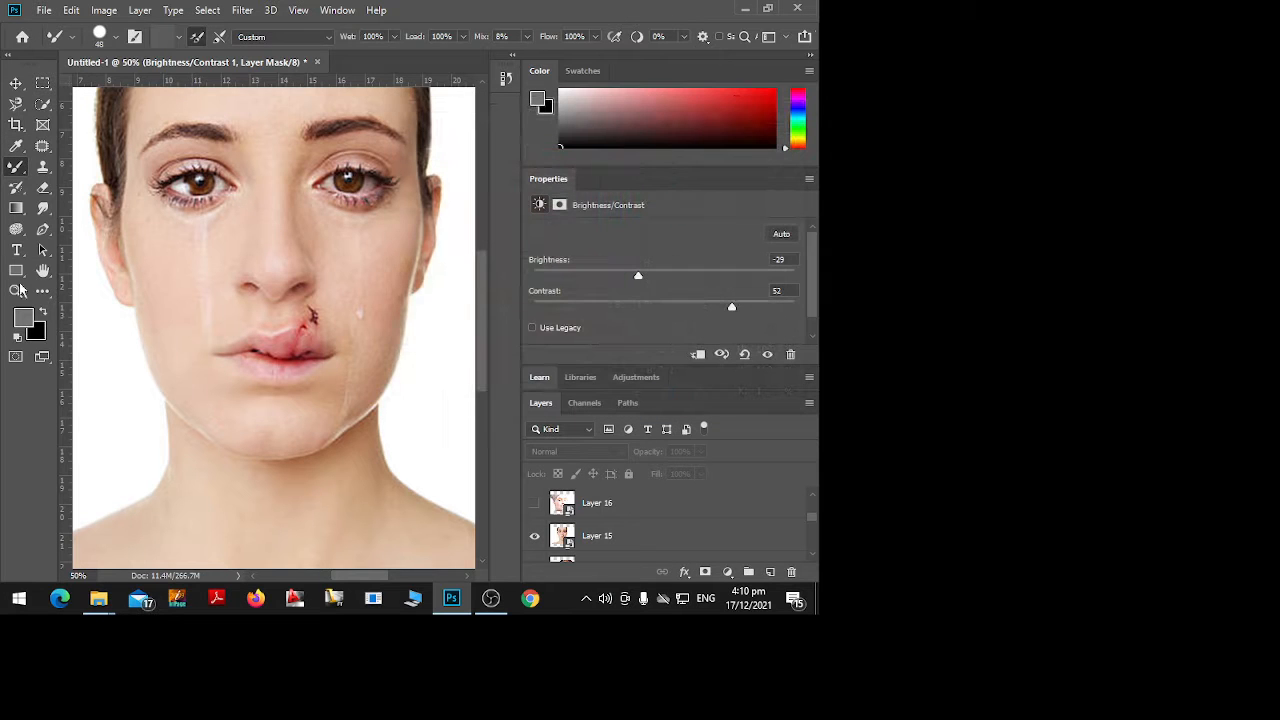
{"action": "left_click", "coordinate": [116, 40]}
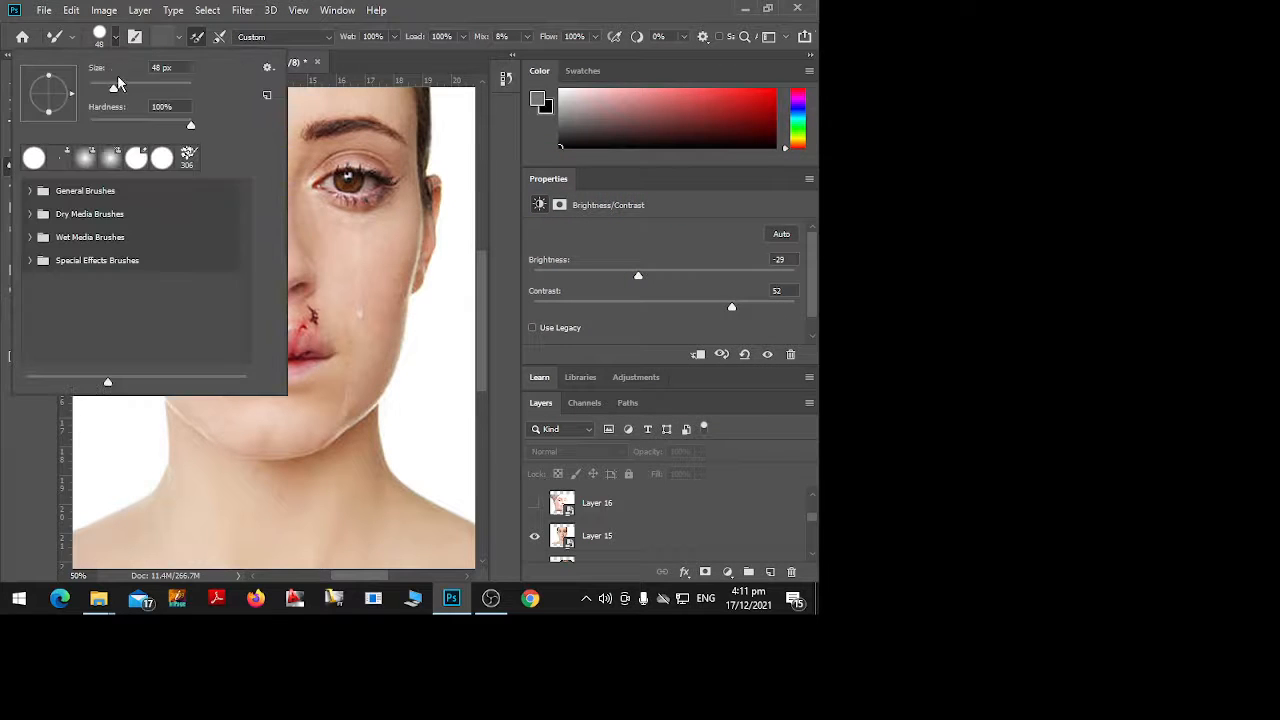
{"action": "left_click", "coordinate": [160, 40]}
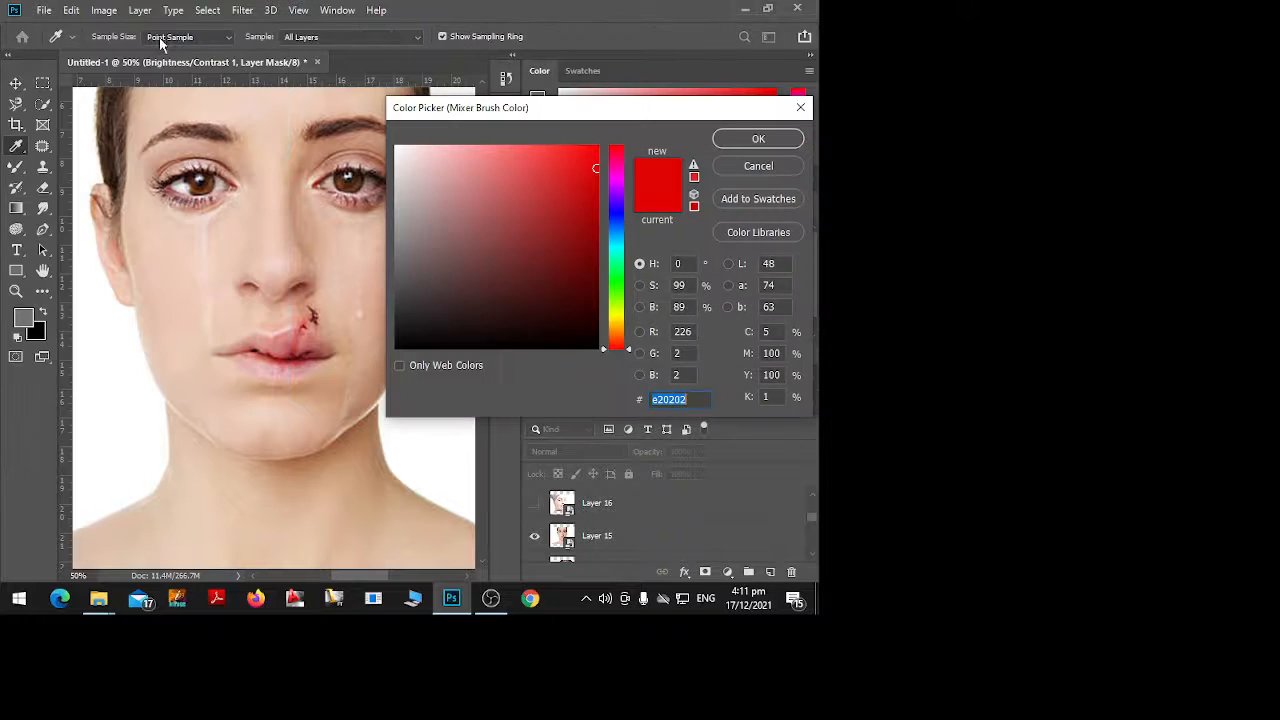
{"action": "left_click", "coordinate": [801, 107]}
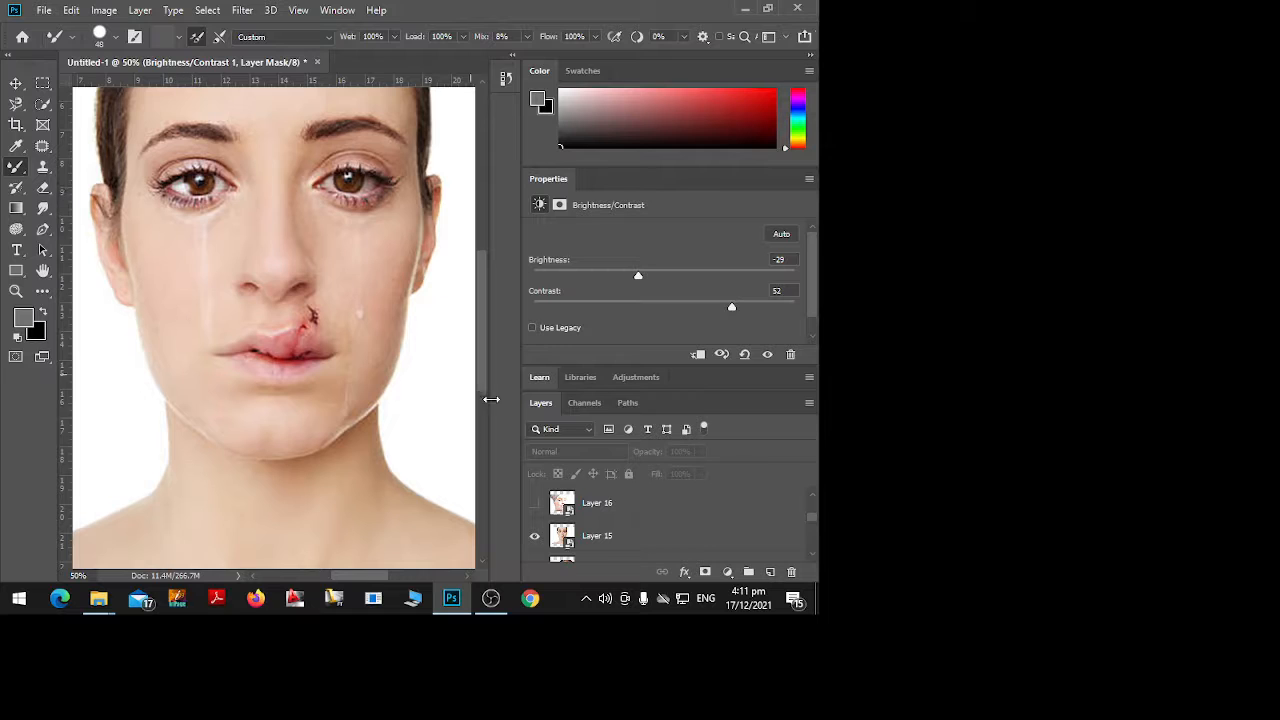
Rasterize the Layer 15 smart object and paint white Mixer Brush strokes over the cheek and the cut above the lip
{"action": "left_click", "coordinate": [600, 528]}
{"action": "left_click", "coordinate": [176, 298]}
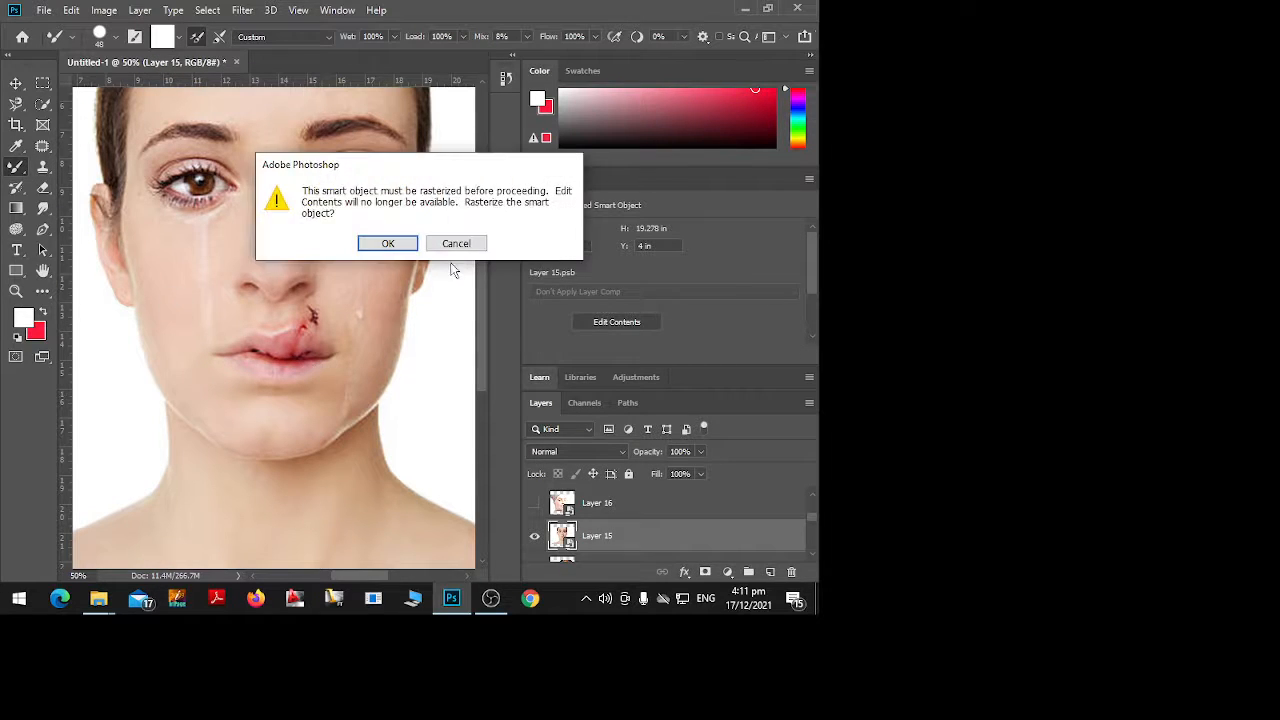
{"action": "left_click", "coordinate": [390, 242]}
{"action": "mouse_move", "coordinate": [204, 246]}
{"action": "left_mouse_down"}
{"action": "mouse_move", "coordinate": [194, 312]}
{"action": "mouse_move", "coordinate": [171, 301]}
{"action": "mouse_move", "coordinate": [187, 312]}
{"action": "mouse_move", "coordinate": [164, 294]}
{"action": "mouse_move", "coordinate": [177, 303]}
{"action": "mouse_move", "coordinate": [154, 257]}
{"action": "mouse_move", "coordinate": [174, 272]}
{"action": "mouse_move", "coordinate": [150, 249]}
{"action": "mouse_move", "coordinate": [211, 346]}
{"action": "mouse_move", "coordinate": [208, 305]}
{"action": "left_mouse_up"}
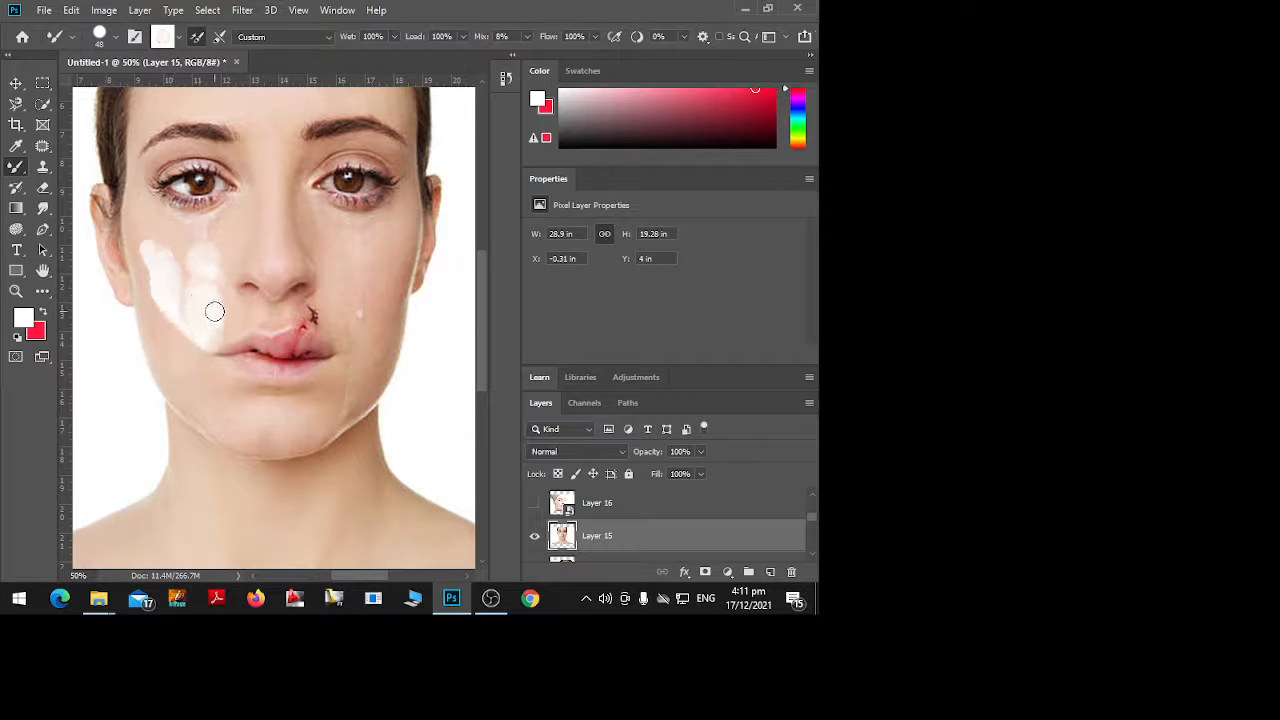
{"action": "left_click_drag", "start_coordinate": [308, 314], "coordinate": [328, 330]}
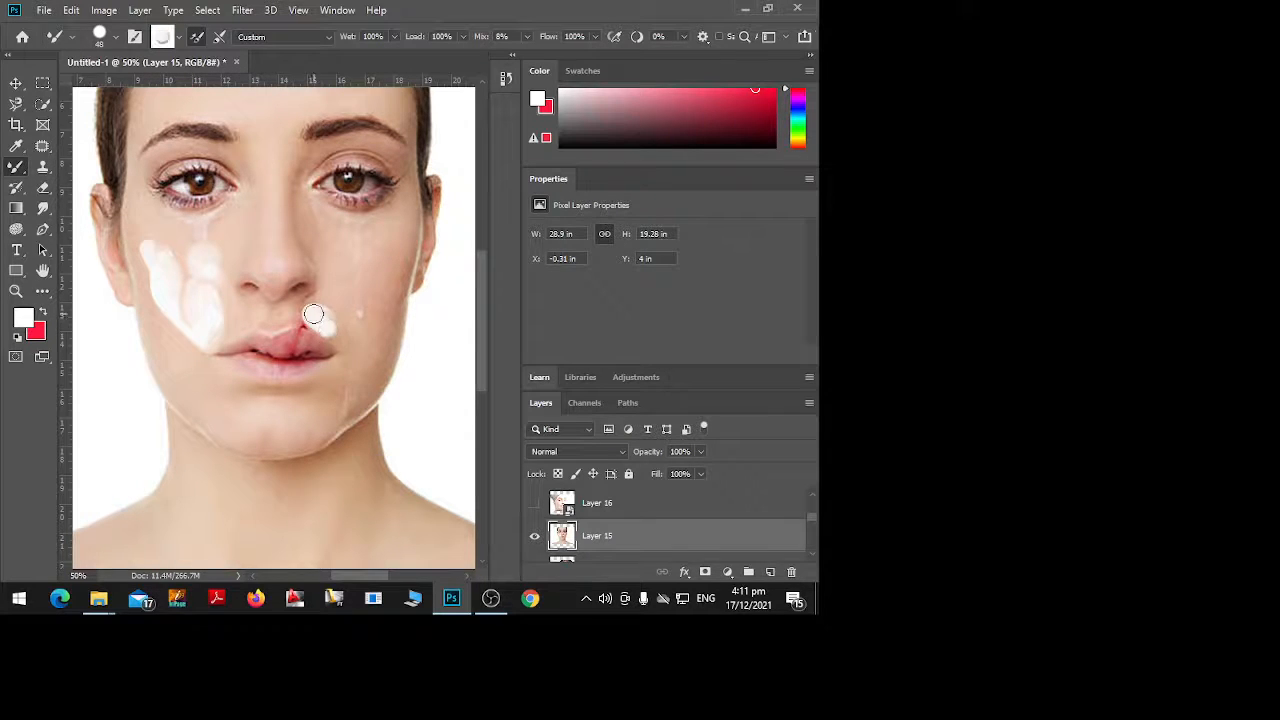
Set the Mixer Brush to Wet 20%, Load 72% and Mix 90%, and paint beside the nose on the cheek not yet painted
{"action": "left_click", "coordinate": [384, 35]}
{"action": "type", "text": "20"}
{"action": "left_click", "coordinate": [441, 36]}
{"action": "type", "text": "72"}
{"action": "key", "text": "Tab"}
{"action": "type", "text": "90"}
{"action": "key", "text": "Return"}
{"action": "mouse_move", "coordinate": [318, 270]}
{"action": "left_mouse_down"}
{"action": "mouse_move", "coordinate": [356, 264]}
{"action": "mouse_move", "coordinate": [357, 242]}
{"action": "mouse_move", "coordinate": [312, 231]}
{"action": "mouse_move", "coordinate": [329, 231]}
{"action": "mouse_move", "coordinate": [311, 219]}
{"action": "mouse_move", "coordinate": [340, 251]}
{"action": "left_mouse_up"}
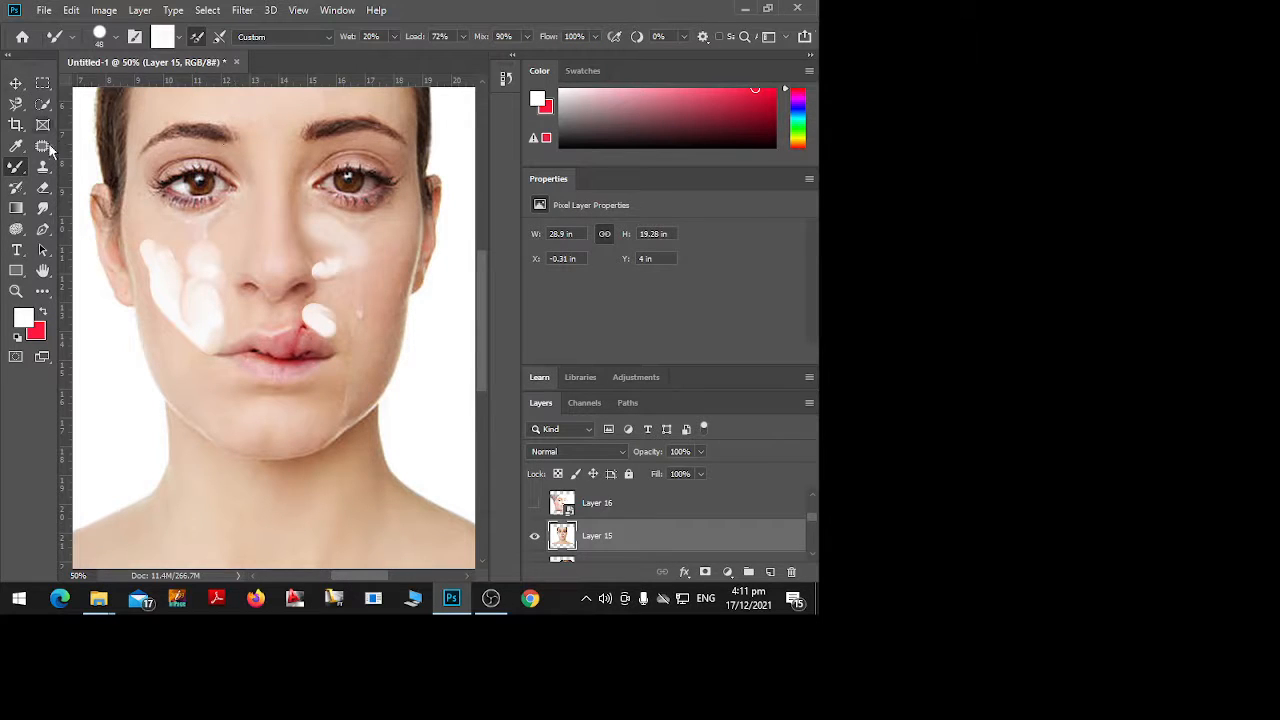
Reduce the Mixer Brush size to 29 px and dab the forehead between the eyebrows
{"action": "right_click", "coordinate": [334, 230]}
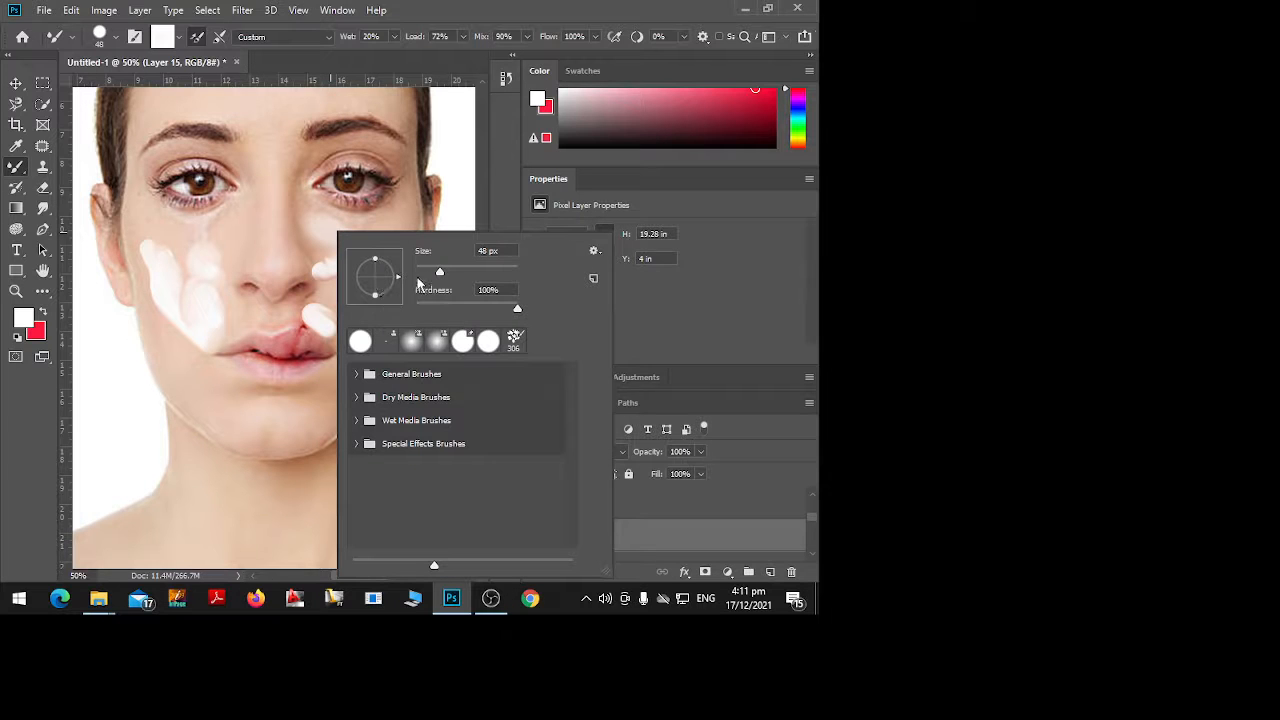
{"action": "left_click_drag", "start_coordinate": [438, 275], "coordinate": [430, 275]}
{"action": "left_click", "coordinate": [274, 123]}
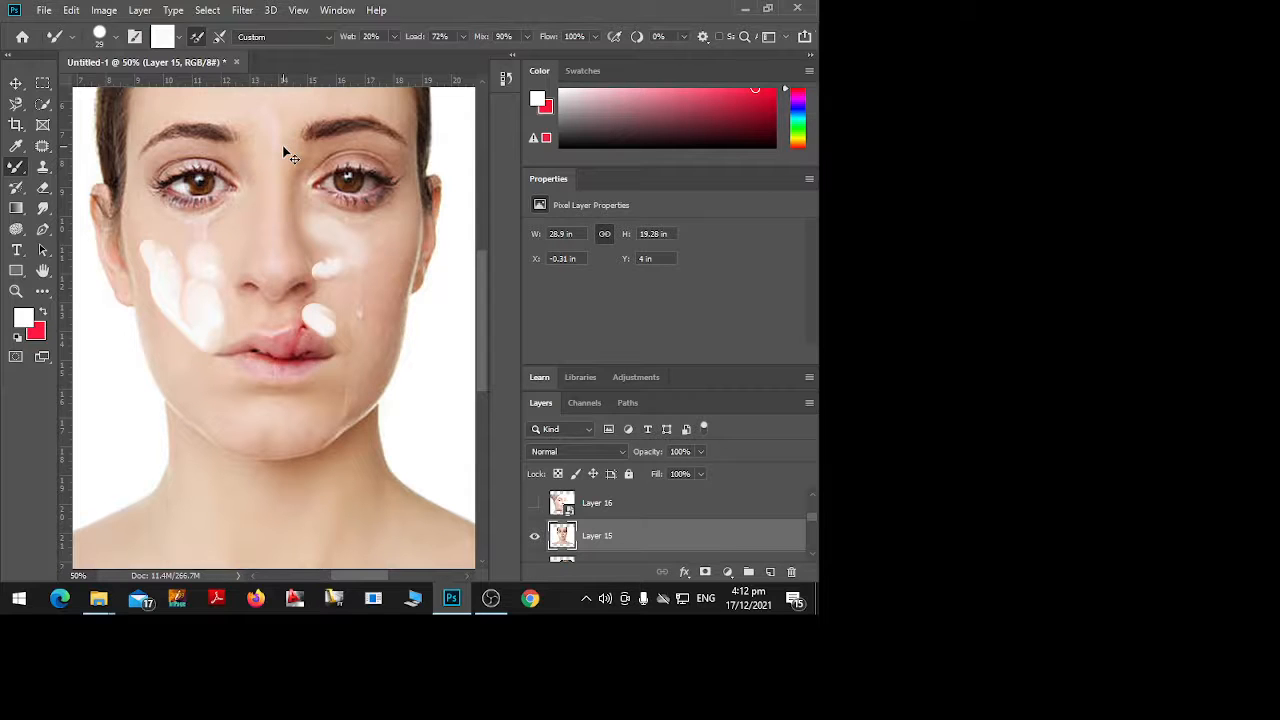
Undo the last six Mixer Brush changes on Layer 15, back to the first white cheek dabs
{"action": "key", "text": "ctrl+z"}
{"action": "key", "text": "ctrl+z"}
{"action": "key", "text": "ctrl+z"}
{"action": "key", "text": "ctrl+z"}
{"action": "key", "text": "ctrl+z"}
{"action": "key", "text": "ctrl+z"}
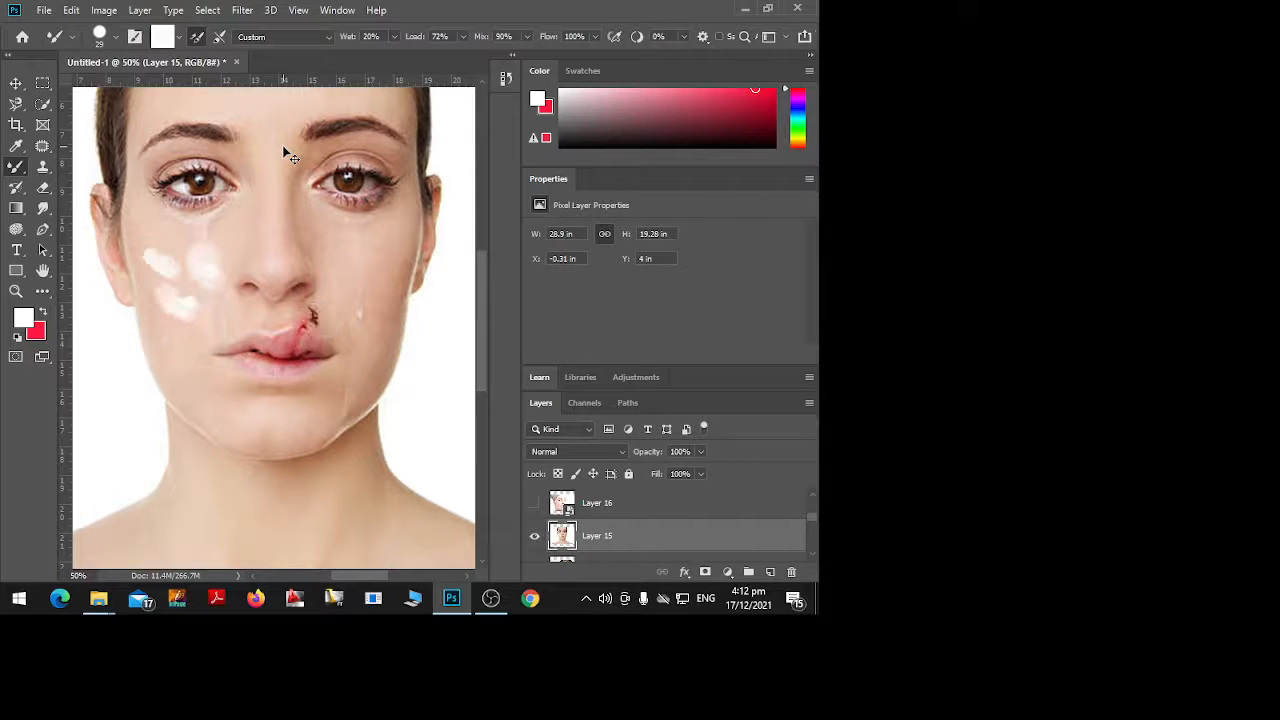
Undo the remaining white cheek dabs and the rasterizing of Layer 15, and show the layer again
{"action": "key", "text": "ctrl+z"}
{"action": "key", "text": "ctrl+z"}
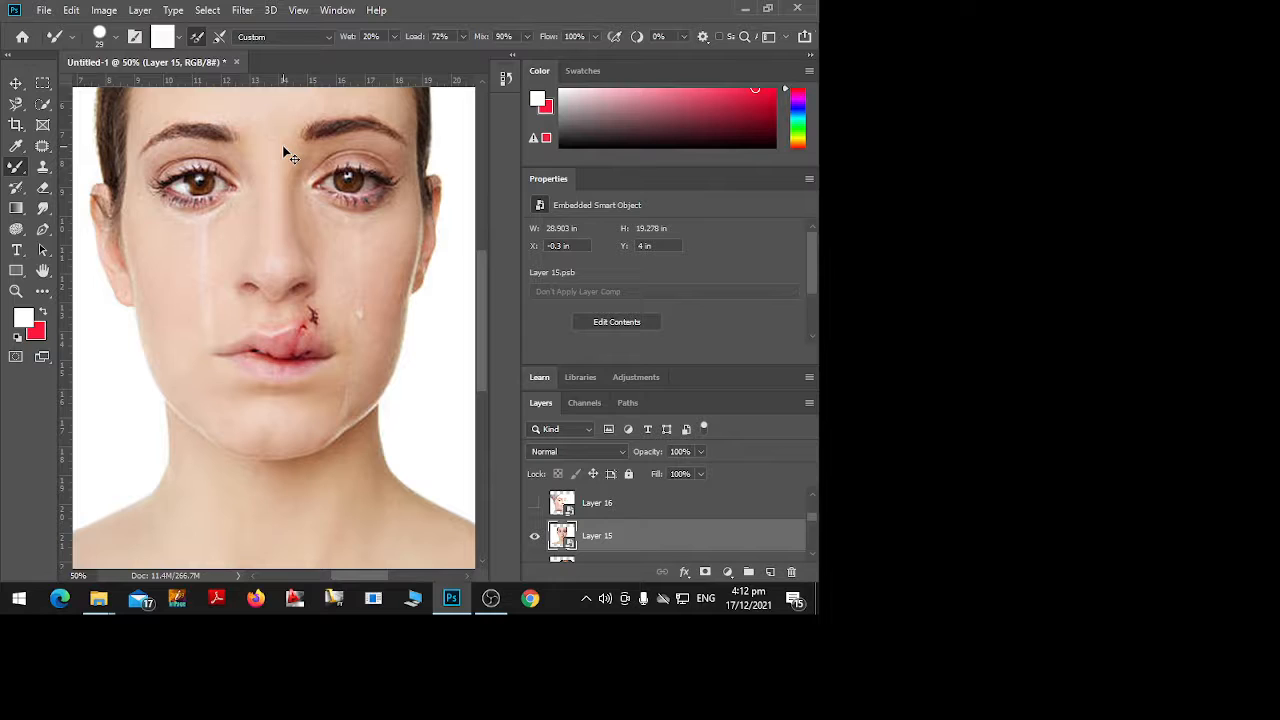
{"action": "key", "text": "ctrl+z"}
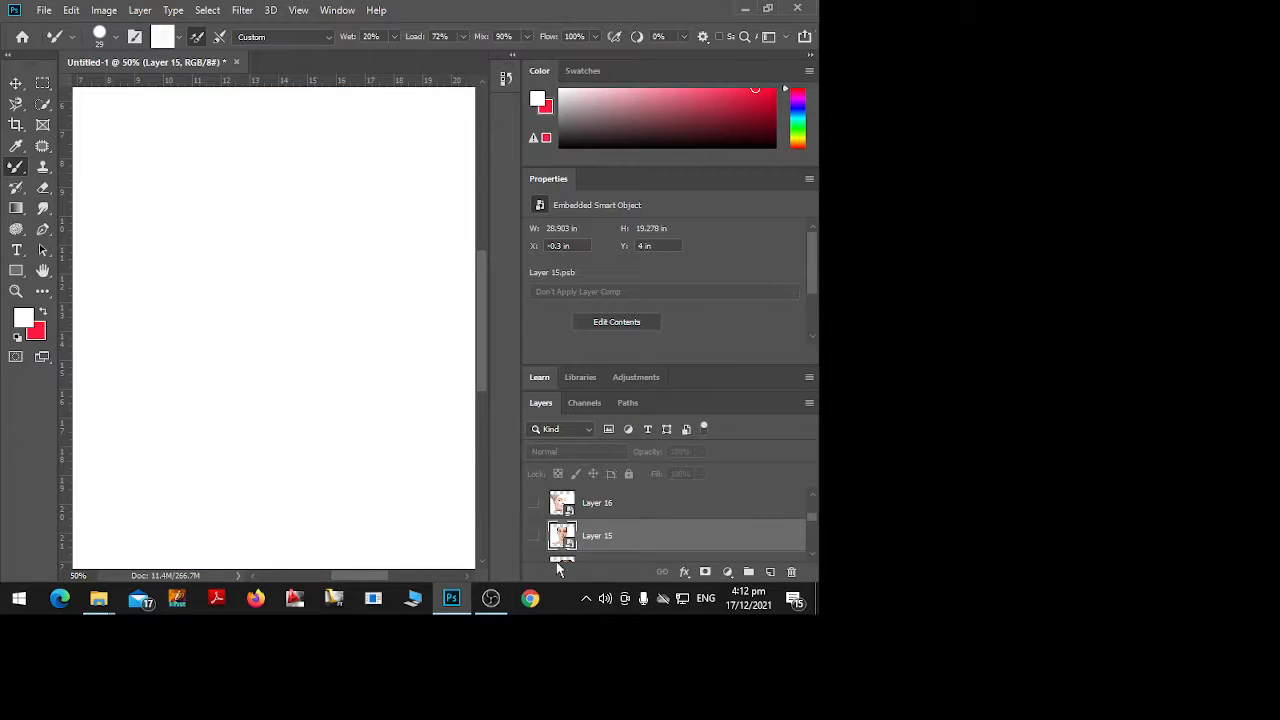
{"action": "left_click", "coordinate": [537, 538]}
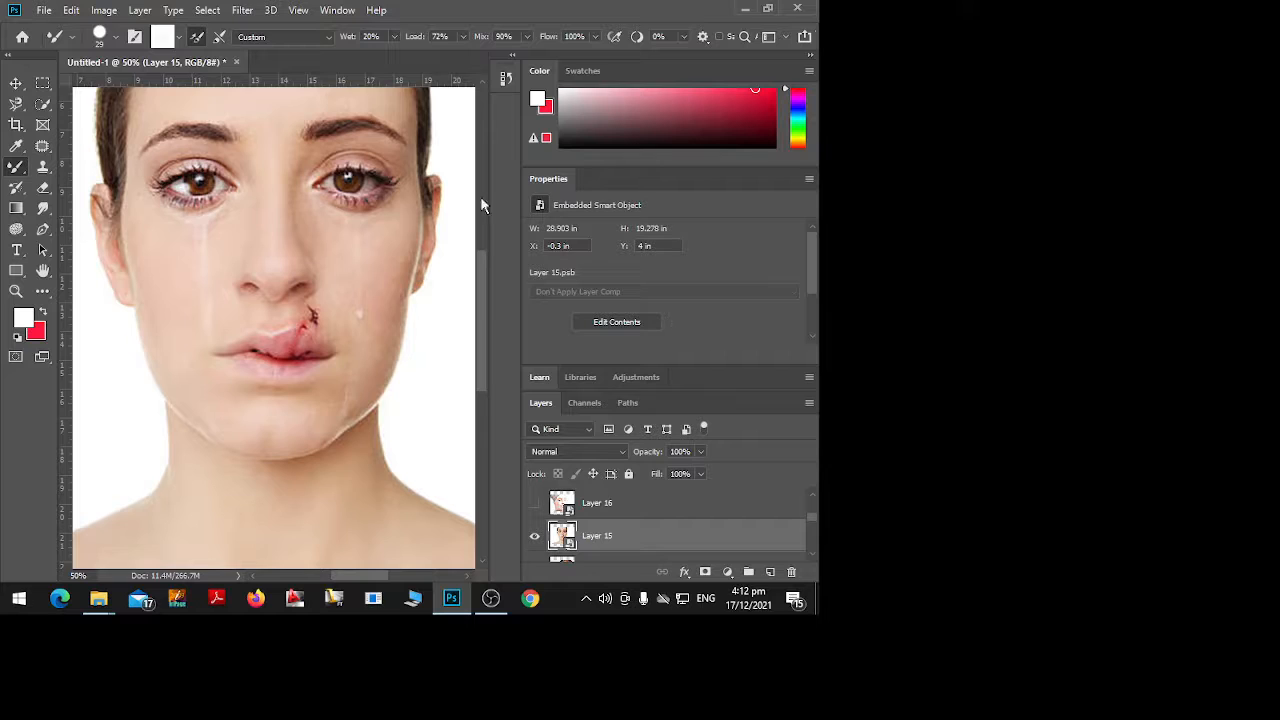
Keep the Mixer Brush on the Custom preset, turn off loading and turn on cleaning after each stroke
{"action": "left_click", "coordinate": [705, 37]}
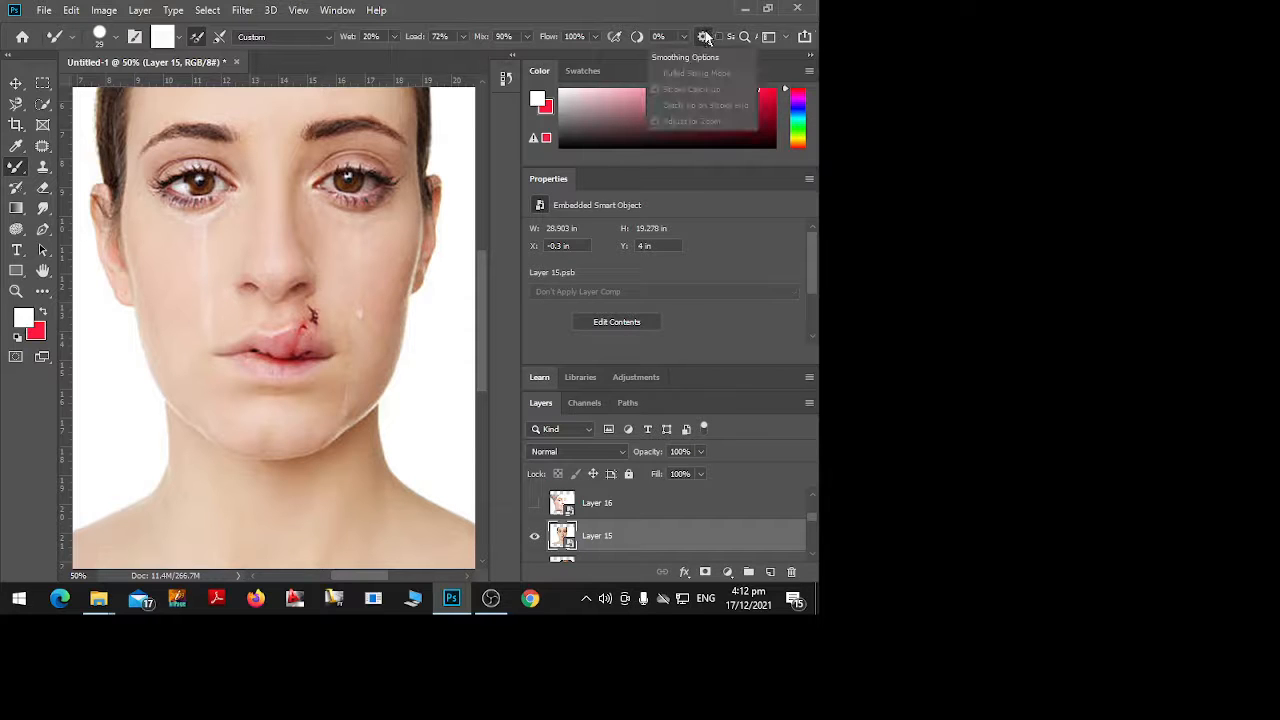
{"action": "left_click", "coordinate": [260, 39]}
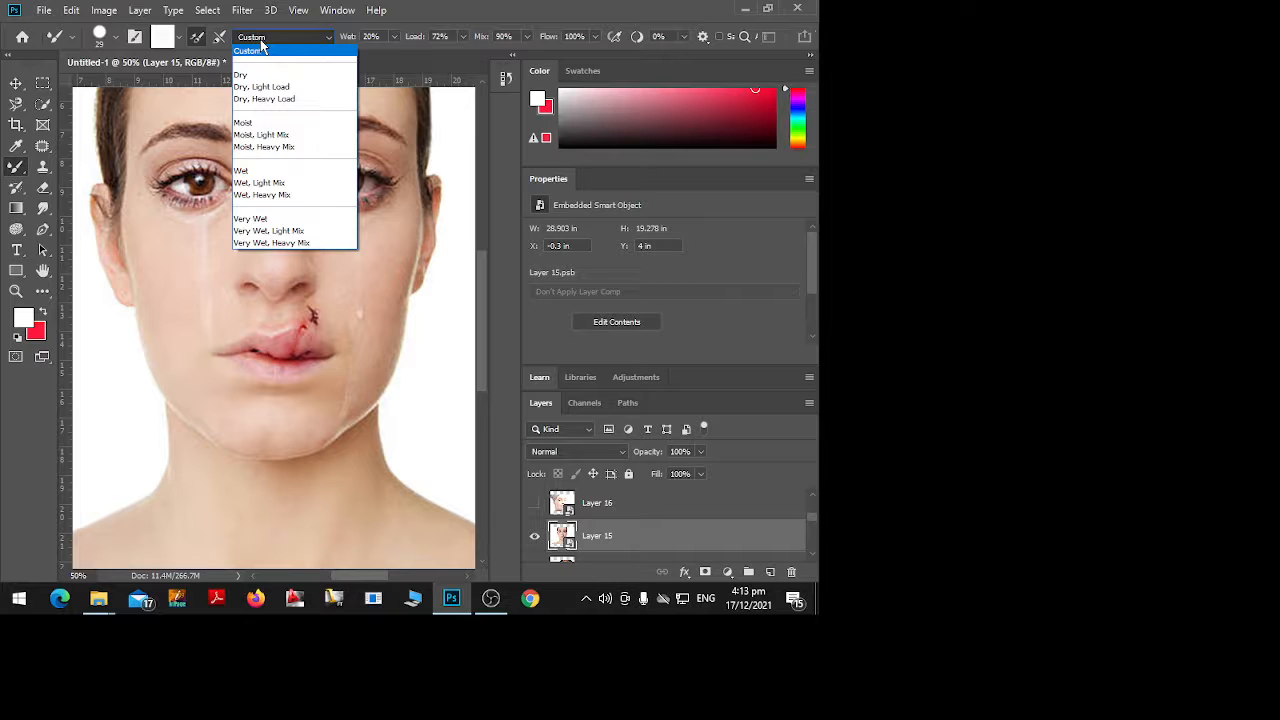
{"action": "left_click", "coordinate": [262, 49]}
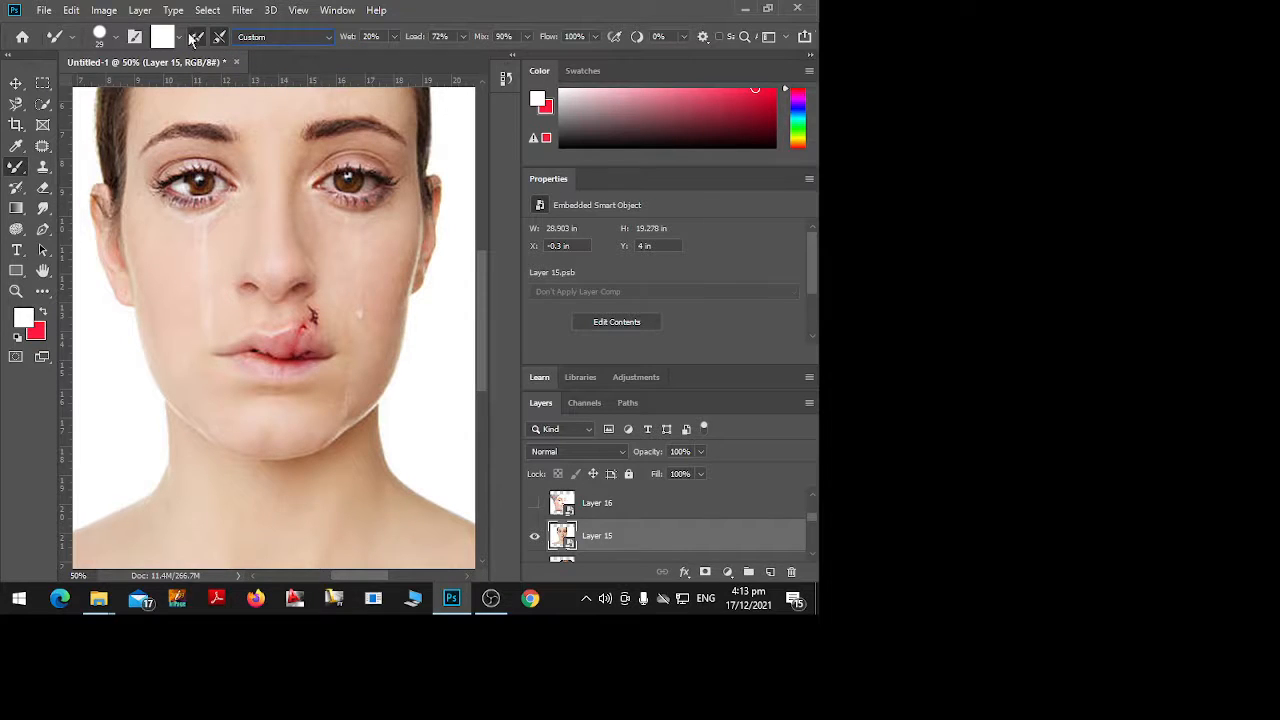
{"action": "left_click", "coordinate": [194, 37]}
{"action": "left_click", "coordinate": [219, 37]}
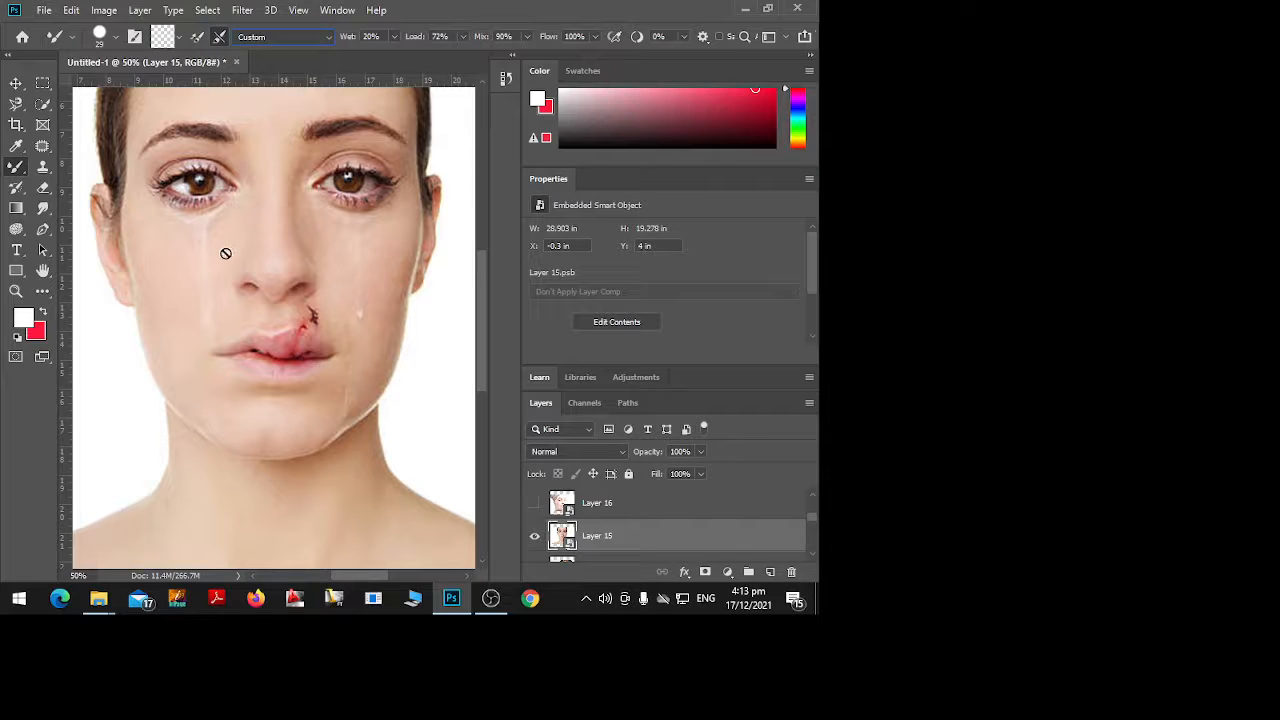
Rasterize Layer 15 and blend the tear under the eye and the cut above the lip with the Mixer Brush
{"action": "left_click", "coordinate": [205, 215]}
{"action": "left_click", "coordinate": [385, 244]}
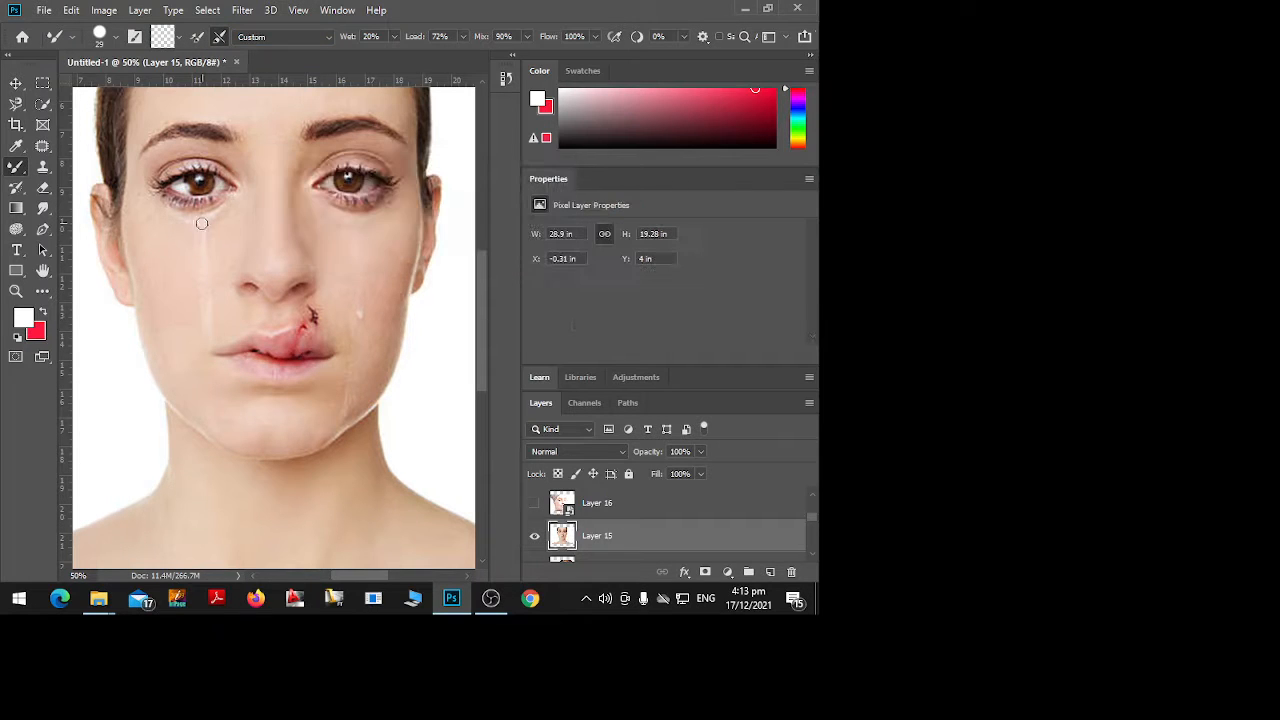
{"action": "mouse_move", "coordinate": [202, 223]}
{"action": "left_mouse_down"}
{"action": "mouse_move", "coordinate": [216, 257]}
{"action": "mouse_move", "coordinate": [205, 243]}
{"action": "mouse_move", "coordinate": [202, 262]}
{"action": "mouse_move", "coordinate": [201, 231]}
{"action": "mouse_move", "coordinate": [204, 262]}
{"action": "mouse_move", "coordinate": [189, 262]}
{"action": "mouse_move", "coordinate": [208, 321]}
{"action": "mouse_move", "coordinate": [200, 289]}
{"action": "mouse_move", "coordinate": [212, 299]}
{"action": "mouse_move", "coordinate": [201, 327]}
{"action": "mouse_move", "coordinate": [210, 221]}
{"action": "left_mouse_up"}
{"action": "mouse_move", "coordinate": [306, 318]}
{"action": "left_mouse_down"}
{"action": "mouse_move", "coordinate": [317, 310]}
{"action": "mouse_move", "coordinate": [306, 308]}
{"action": "mouse_move", "coordinate": [327, 327]}
{"action": "left_mouse_up"}
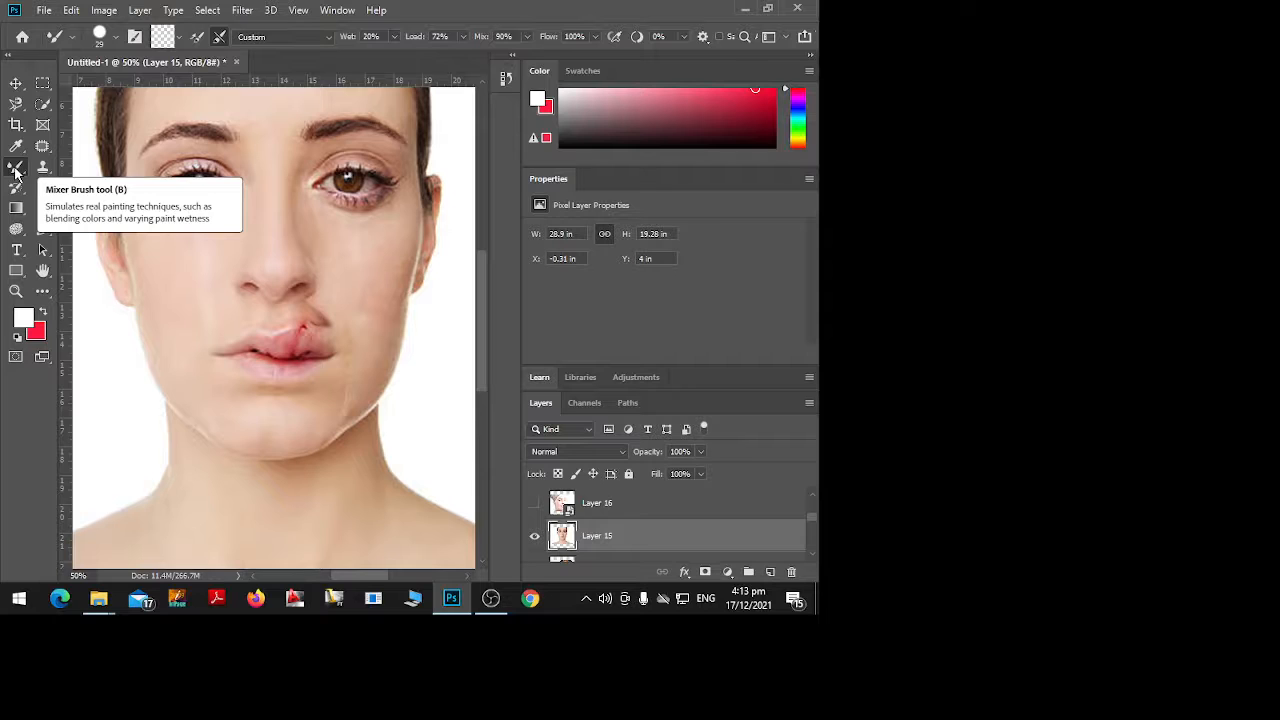
{"action": "key", "text": "ctrl+0"}
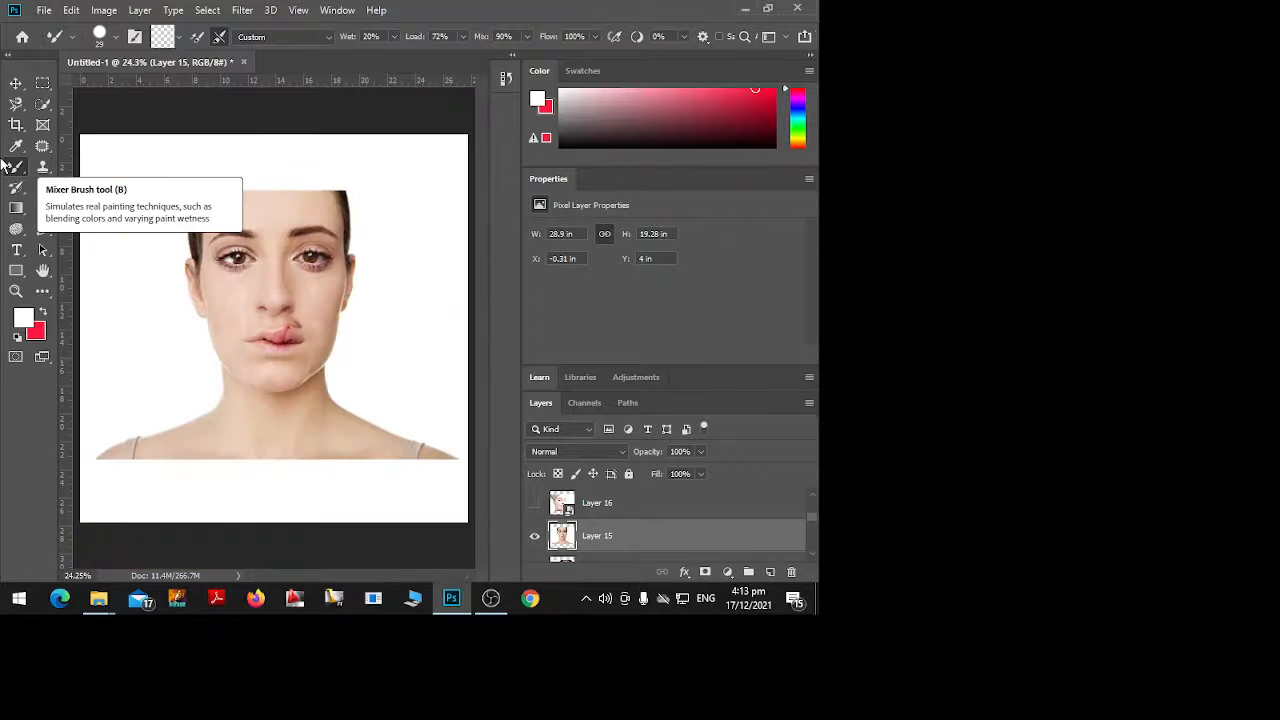
{"action": "key", "text": "ctrl+plus"}
{"action": "key", "text": "ctrl+plus"}
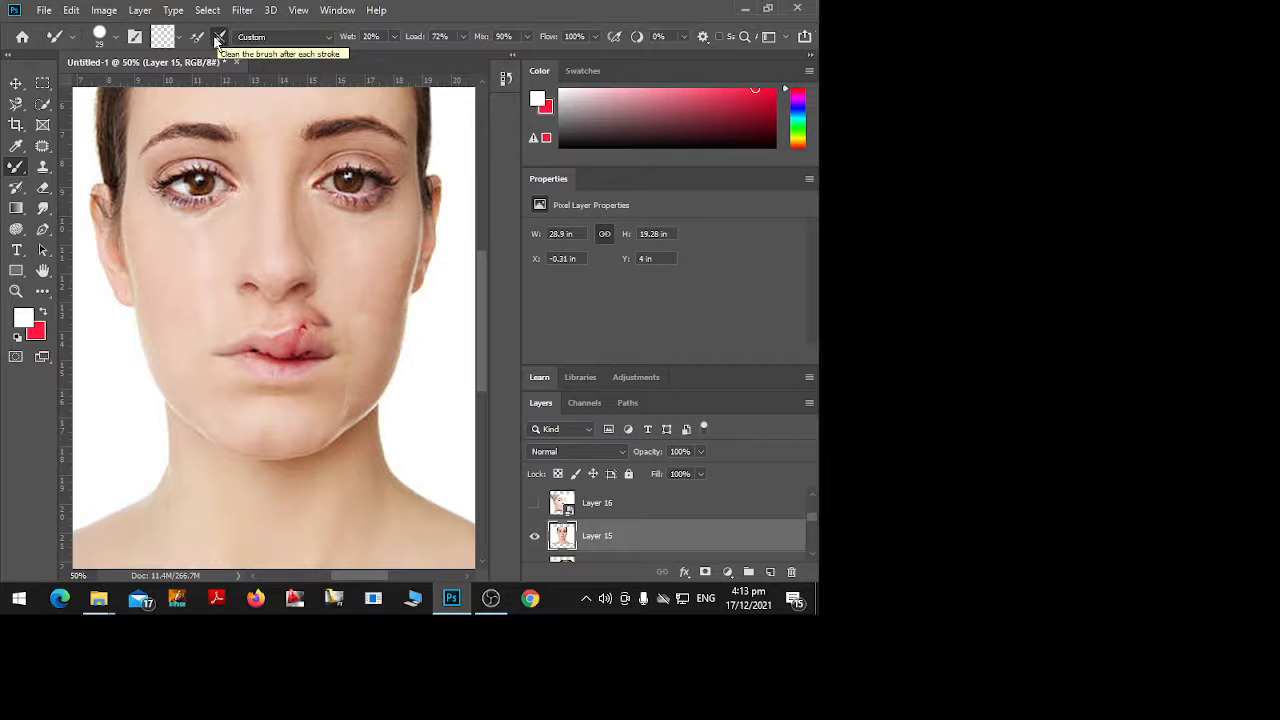
{"action": "left_click", "coordinate": [219, 38]}
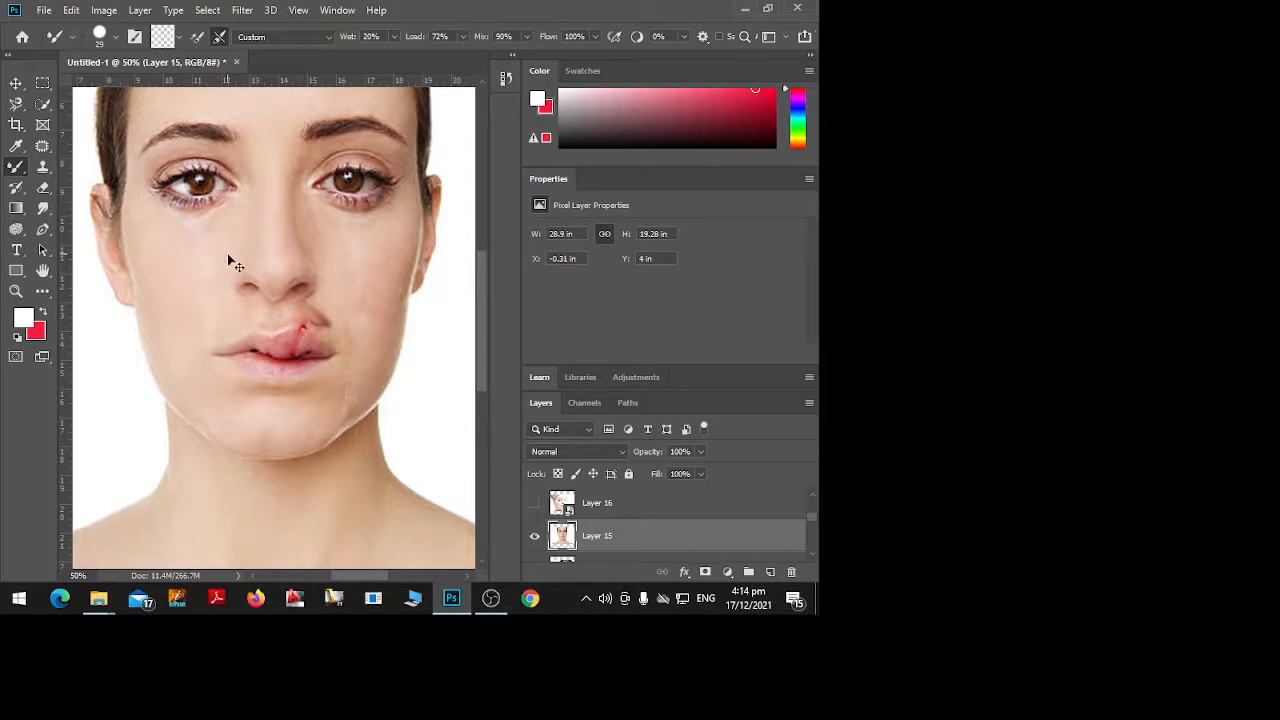
Undo the last Mixer Brush strokes over the tears and the cut above the lip on Layer 15
{"action": "key", "text": "ctrl+z"}
{"action": "key", "text": "ctrl+z"}
{"action": "key", "text": "ctrl+z"}
{"action": "key", "text": "ctrl+z"}
{"action": "key", "text": "ctrl+z"}
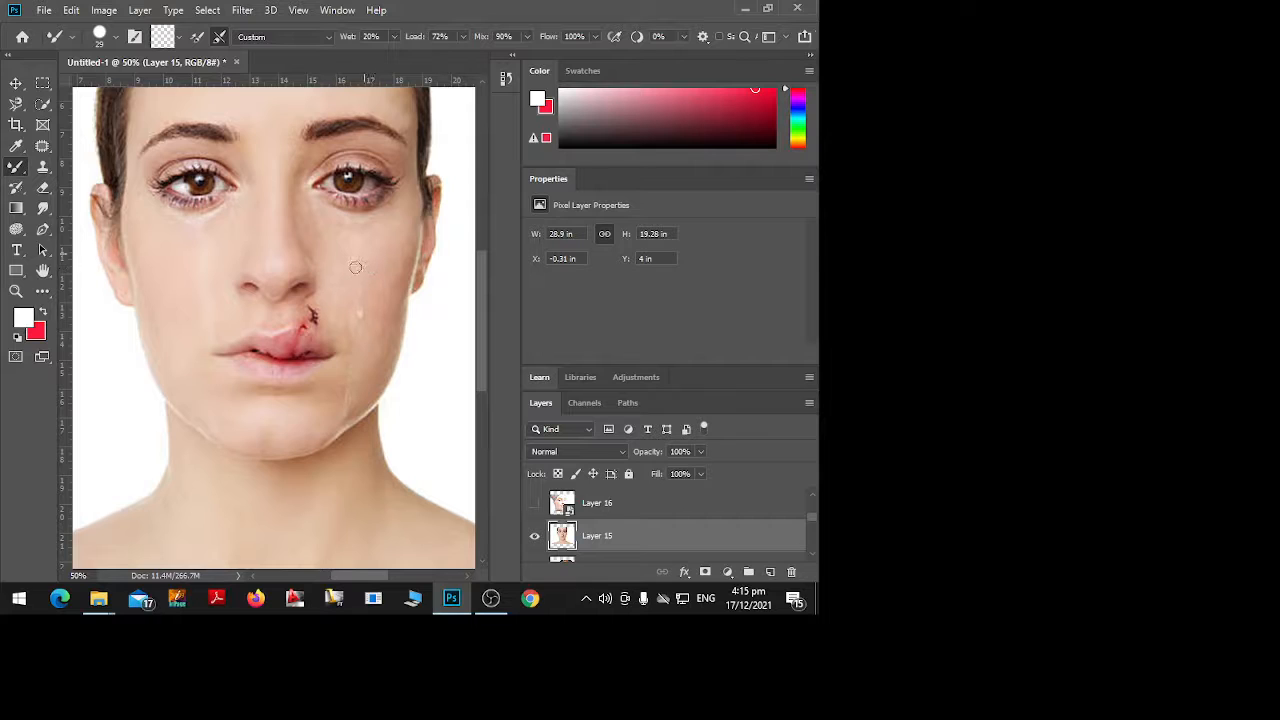
Blend the teardrop on the cheek beside the lip cut into the surrounding skin with the Mixer Brush
{"action": "left_click_drag", "start_coordinate": [361, 316], "coordinate": [388, 314]}
{"action": "key", "text": "ctrl+z"}
Clone clean skin over the cut above the lip using the Clone Stamp at 56 px size and 0% hardness
{"action": "left_click", "coordinate": [42, 168]}
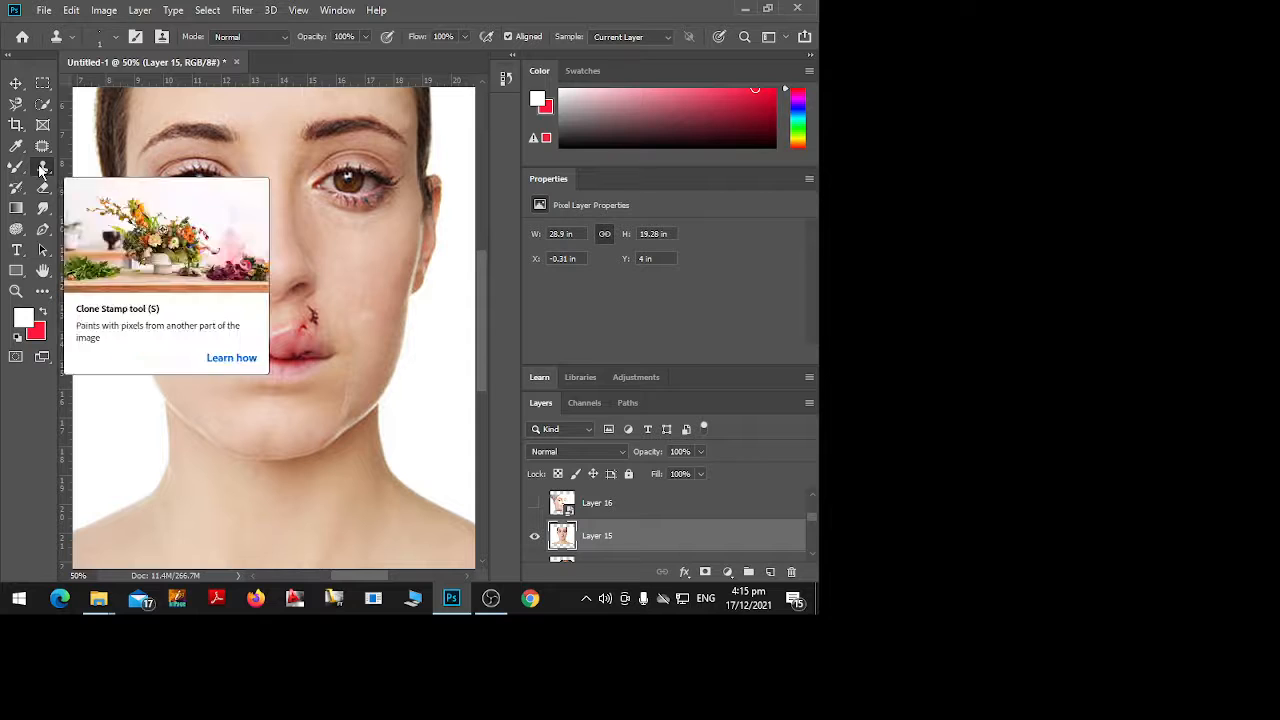
{"action": "right_click", "coordinate": [42, 168]}
{"action": "left_click", "coordinate": [110, 184]}
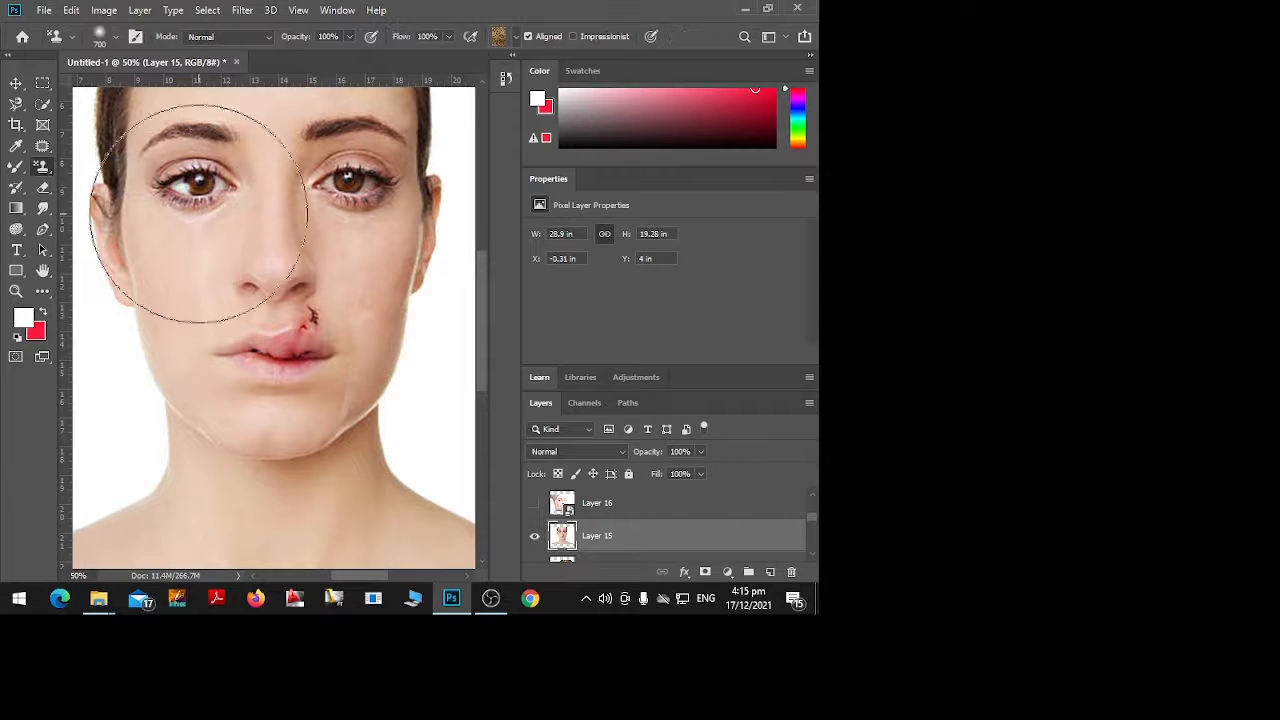
{"action": "right_click", "coordinate": [42, 168]}
{"action": "left_click", "coordinate": [90, 165]}
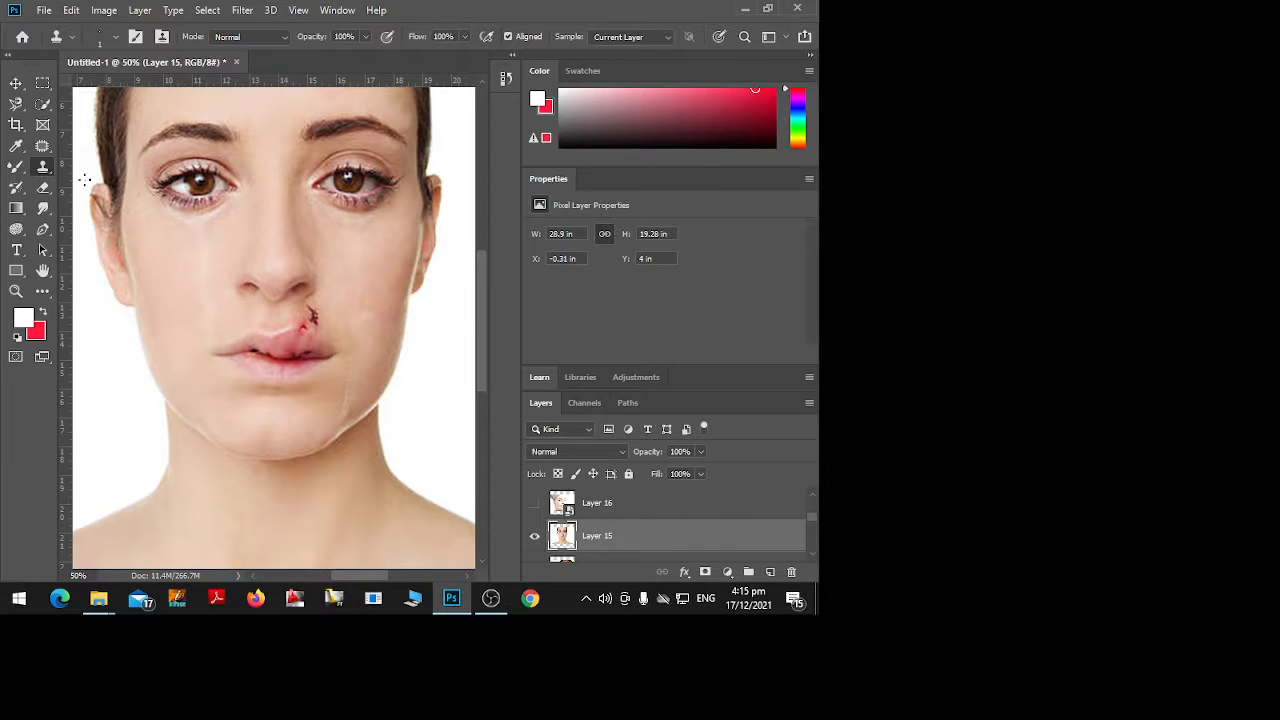
{"action": "right_click", "coordinate": [313, 316]}
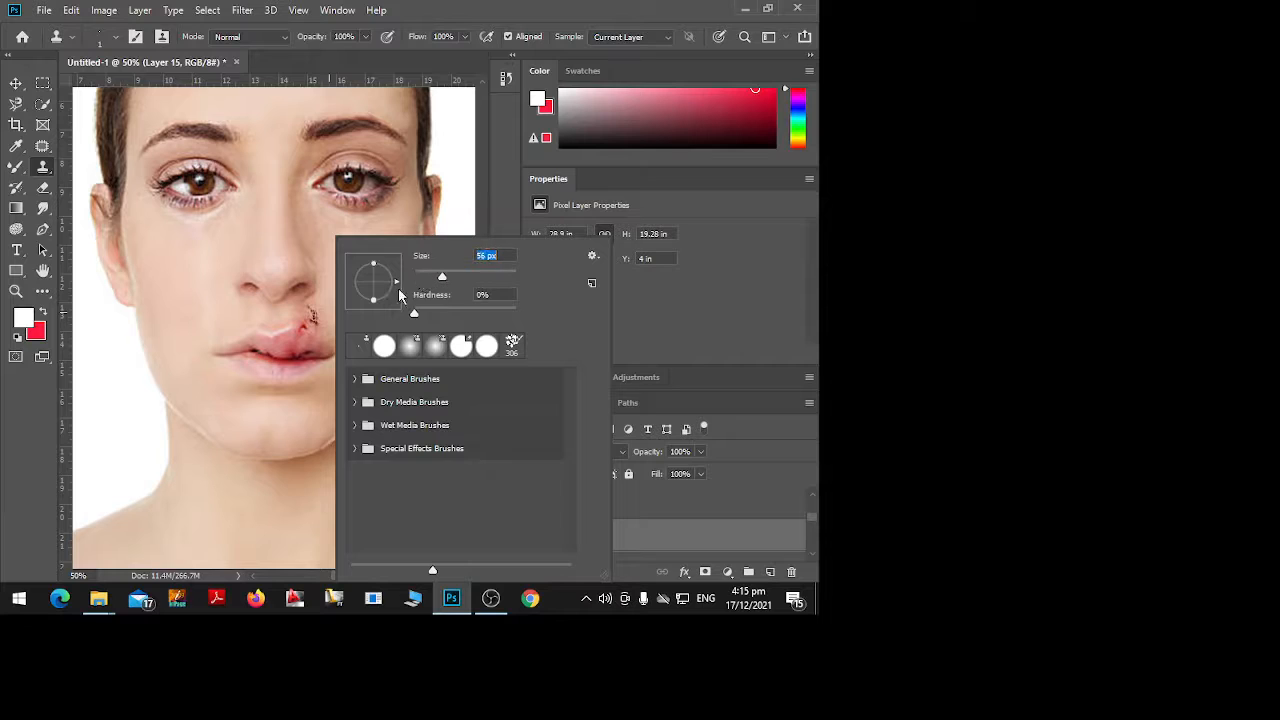
{"action": "left_click", "coordinate": [312, 316]}
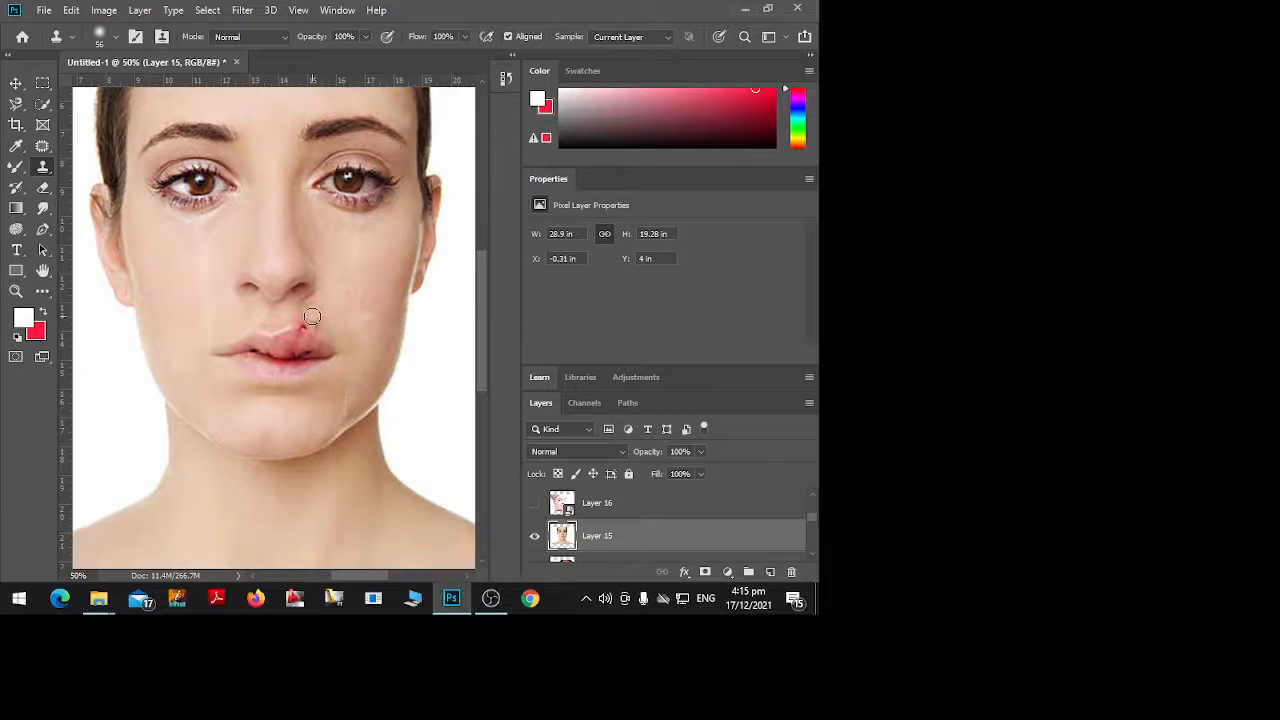
{"action": "mouse_move", "coordinate": [319, 321]}
{"action": "left_mouse_down"}
{"action": "mouse_move", "coordinate": [311, 308]}
{"action": "mouse_move", "coordinate": [321, 326]}
{"action": "left_mouse_up"}
Switch back to the Mixer Brush and set it to Wet 37% and Load 37%
{"action": "left_click", "coordinate": [16, 166]}
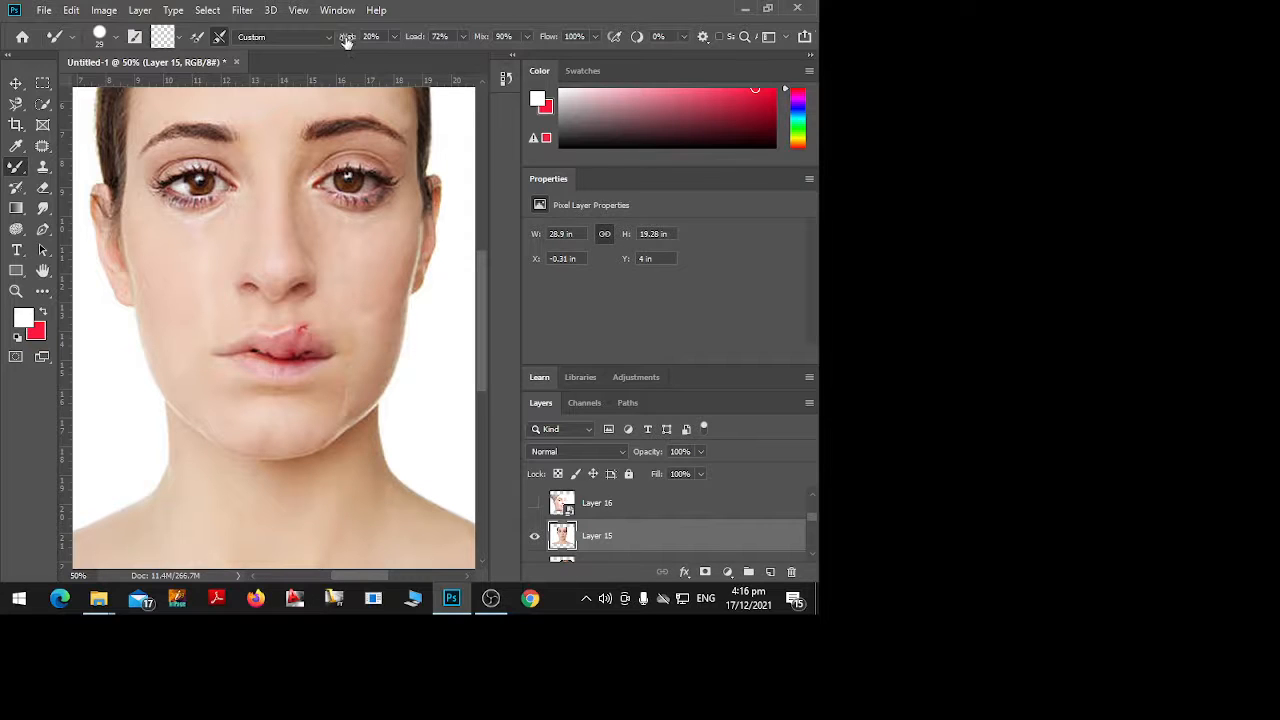
{"action": "left_click_drag", "start_coordinate": [345, 42], "coordinate": [357, 42]}
{"action": "mouse_move", "coordinate": [406, 44]}
{"action": "left_mouse_down"}
{"action": "mouse_move", "coordinate": [429, 36]}
{"action": "mouse_move", "coordinate": [382, 50]}
{"action": "left_mouse_up"}
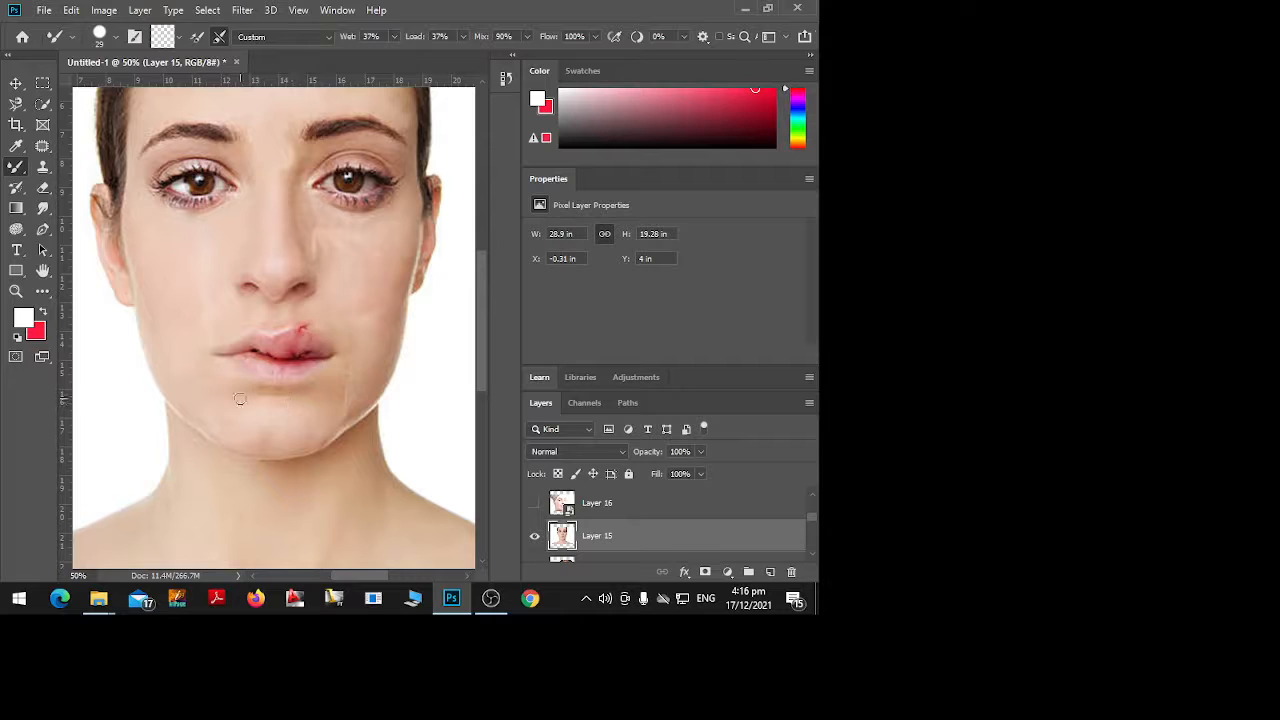
Hide Layer 15 and show the freckled portrait on Layer 14
{"action": "left_click", "coordinate": [532, 537]}
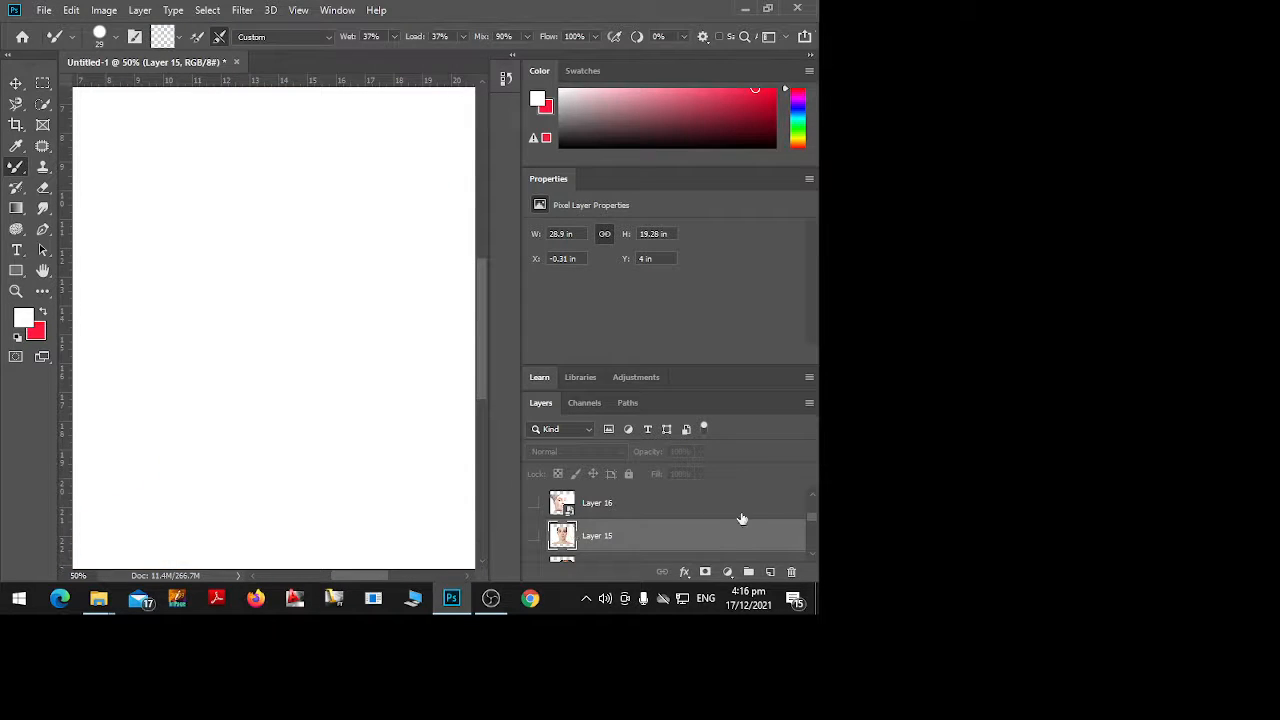
{"action": "scroll", "coordinate": [725, 537], "scroll_direction": "down", "scroll_amount": 1}
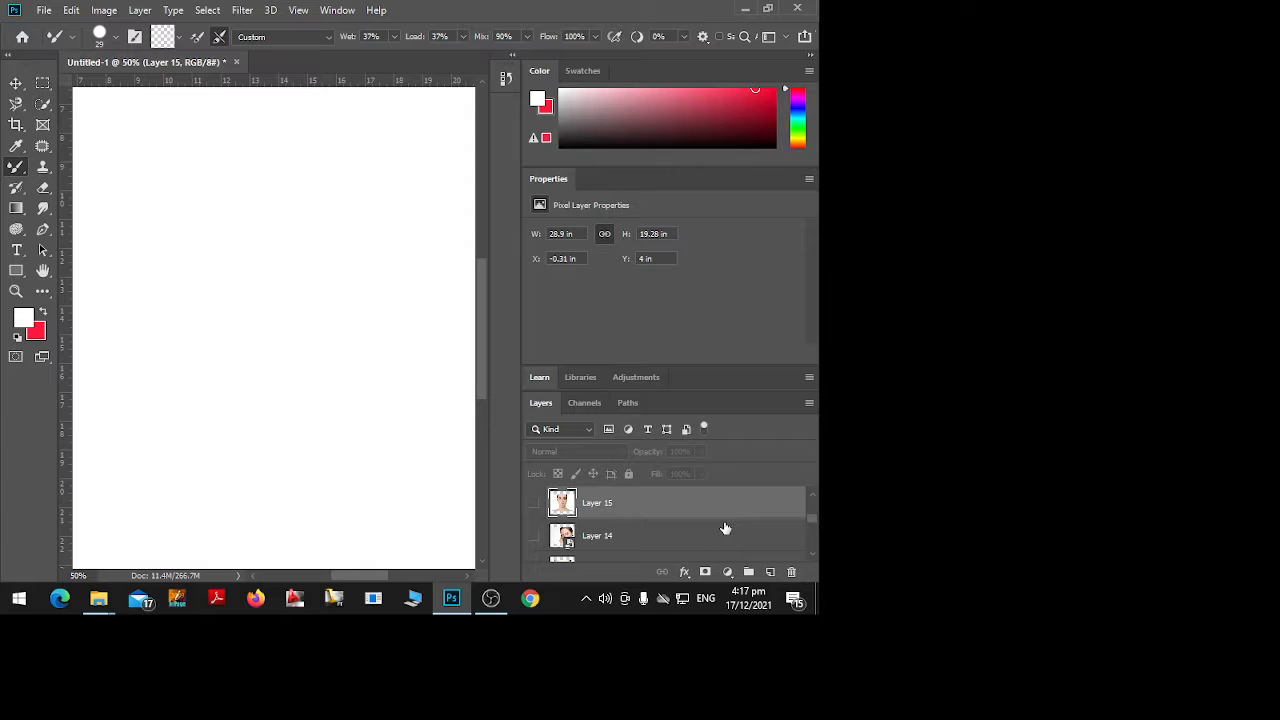
{"action": "left_click", "coordinate": [535, 540]}
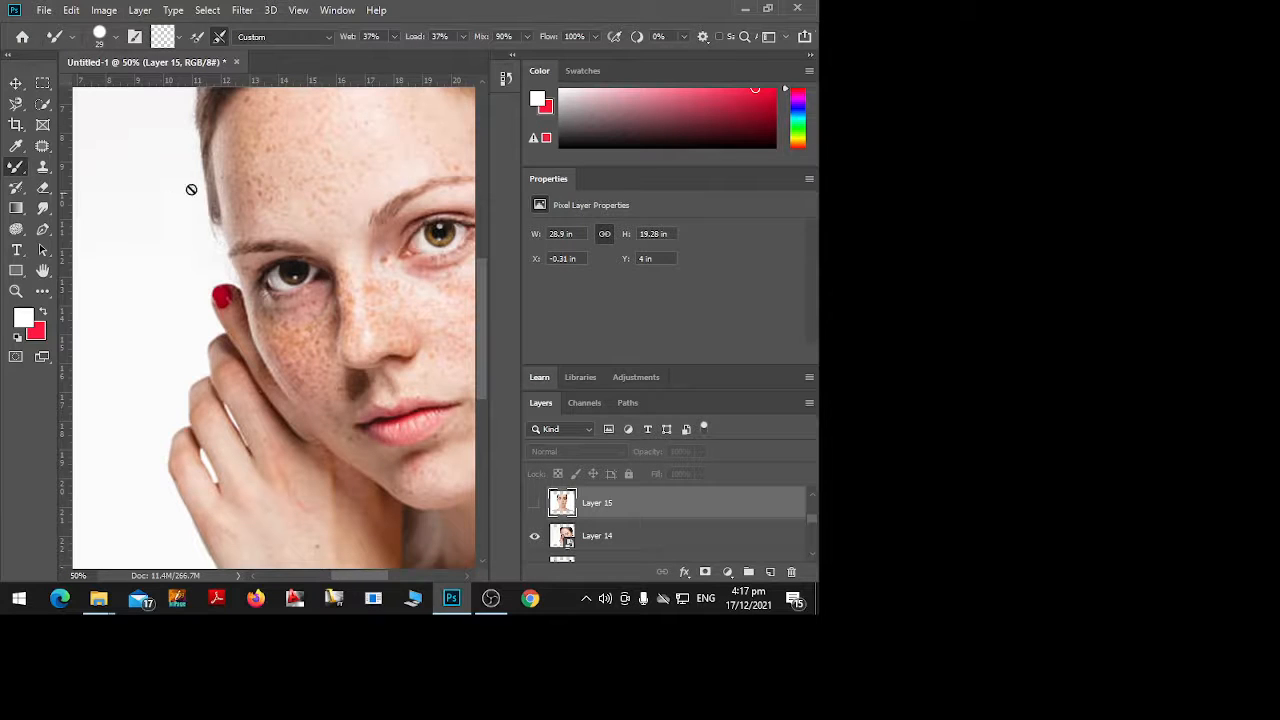
Set the Mixer Brush Load to 60% and try to paint over the freckled forehead
{"action": "left_click", "coordinate": [302, 188]}
{"action": "left_click", "coordinate": [394, 232]}
{"action": "left_click", "coordinate": [216, 40]}
{"action": "left_click", "coordinate": [462, 36]}
{"action": "left_click_drag", "start_coordinate": [461, 53], "coordinate": [481, 58]}
{"action": "left_click", "coordinate": [335, 105]}
{"action": "left_click", "coordinate": [393, 233]}
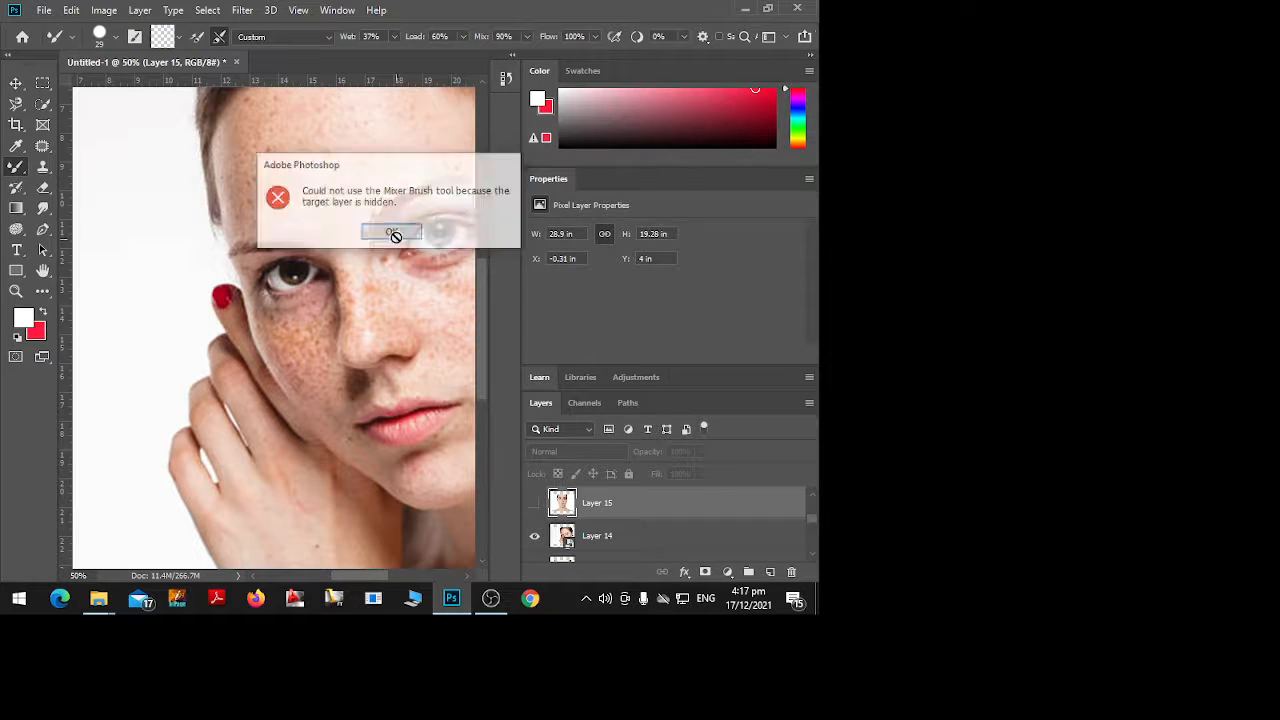
{"action": "left_click", "coordinate": [319, 160]}
{"action": "left_click", "coordinate": [385, 233]}
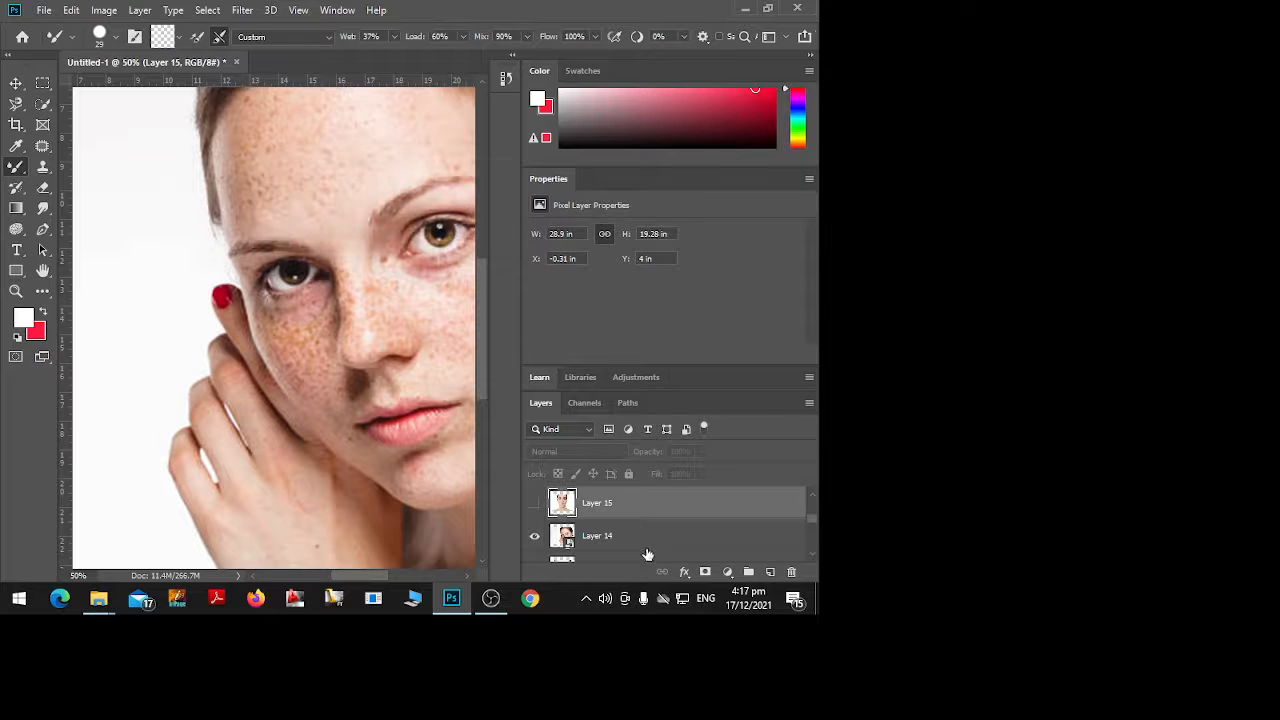
Rasterize the Layer 14 smart object and duplicate the layer
{"action": "left_click", "coordinate": [598, 540]}
{"action": "left_click", "coordinate": [301, 151]}
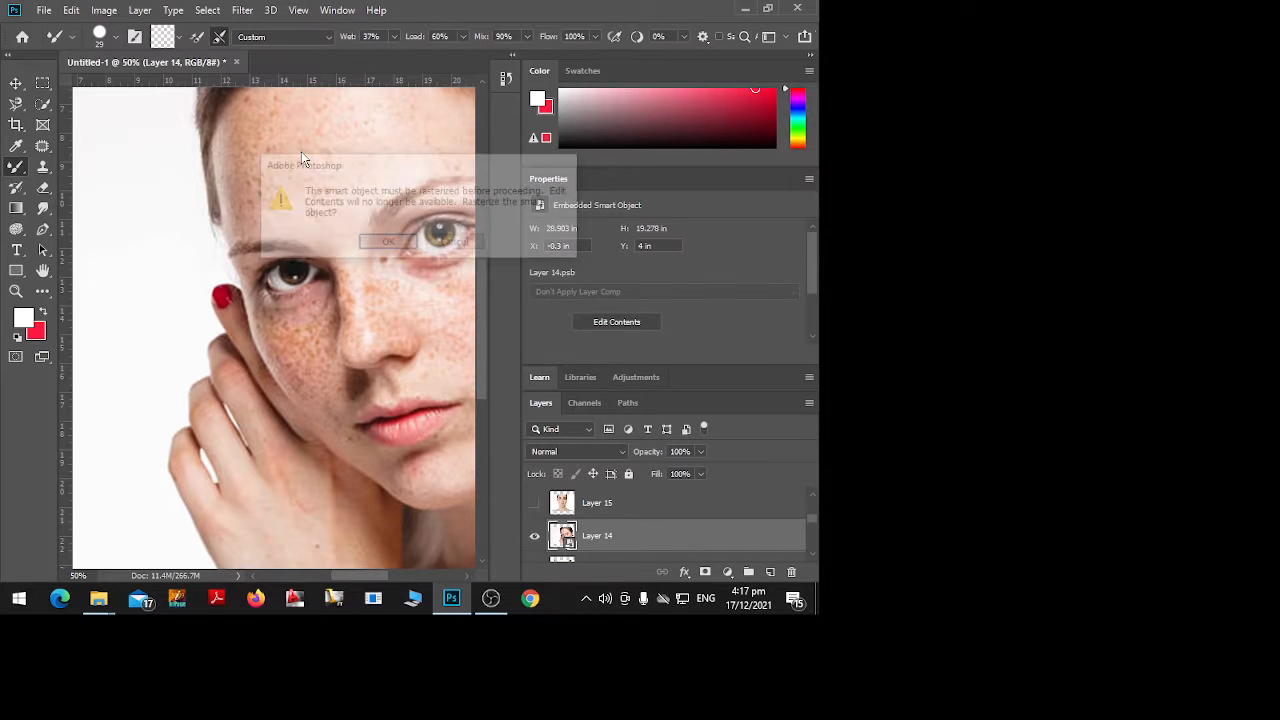
{"action": "left_click", "coordinate": [388, 245]}
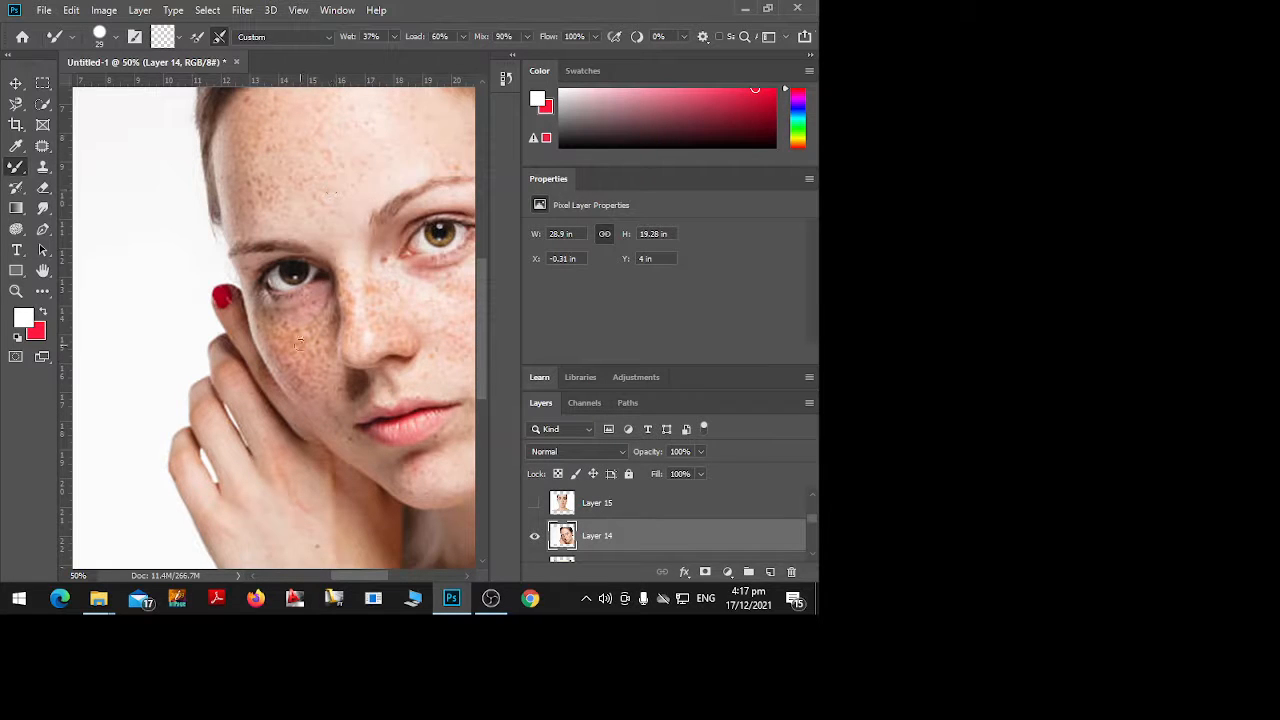
{"action": "key", "text": "ctrl+j"}
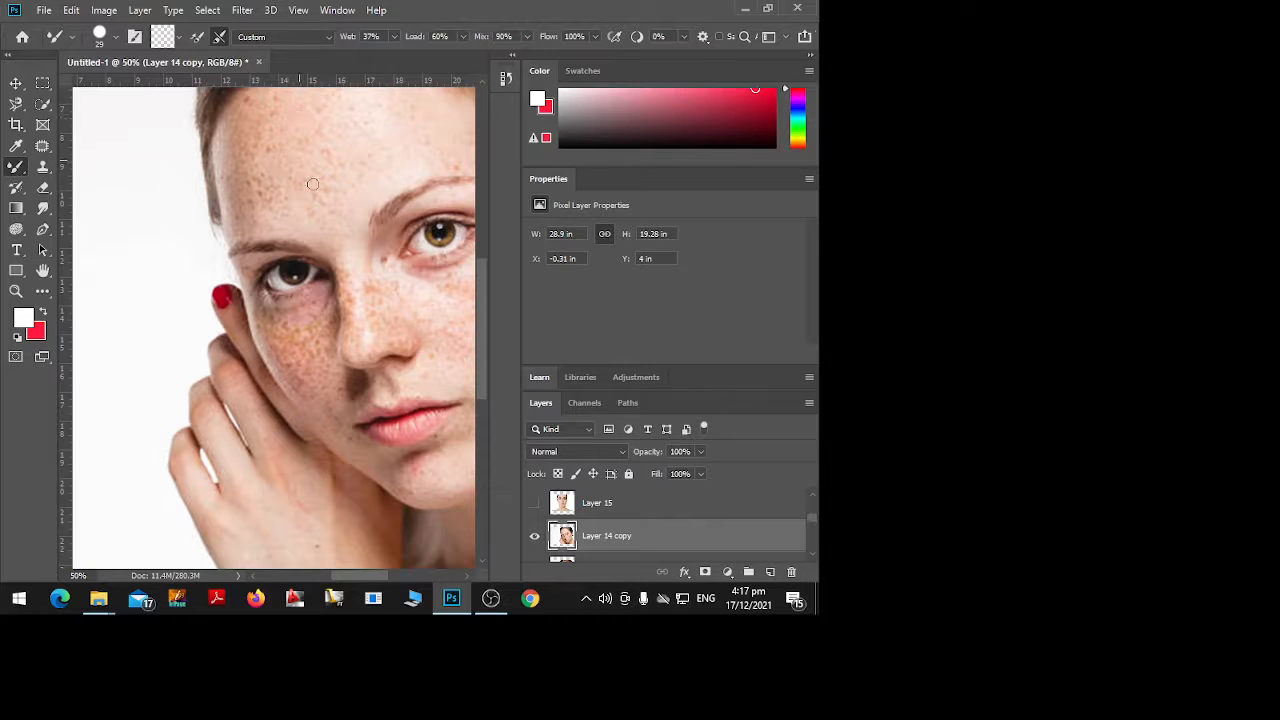
Smooth the freckles on the forehead of the Layer 14 copy with the Mixer Brush
{"action": "mouse_move", "coordinate": [276, 128]}
{"action": "left_mouse_down"}
{"action": "mouse_move", "coordinate": [310, 150]}
{"action": "mouse_move", "coordinate": [264, 173]}
{"action": "mouse_move", "coordinate": [242, 149]}
{"action": "mouse_move", "coordinate": [246, 125]}
{"action": "mouse_move", "coordinate": [254, 180]}
{"action": "mouse_move", "coordinate": [249, 159]}
{"action": "mouse_move", "coordinate": [288, 168]}
{"action": "left_mouse_up"}
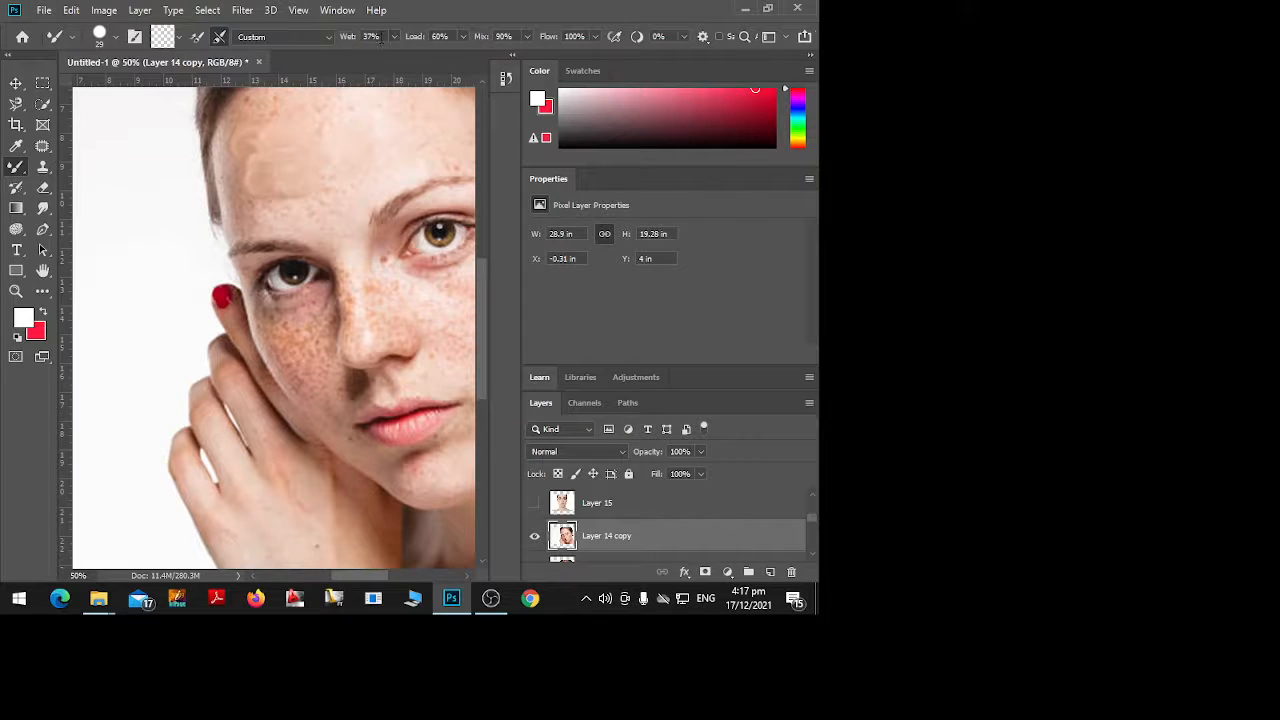
Set the Mixer Brush to Wet 20% and Load 72%, and smooth the freckles on the cheek under the eye
{"action": "left_click", "coordinate": [380, 38]}
{"action": "type", "text": "20"}
{"action": "left_click_drag", "start_coordinate": [453, 37], "coordinate": [406, 44]}
{"action": "type", "text": "72"}
{"action": "key", "text": "Return"}
{"action": "mouse_move", "coordinate": [315, 337]}
{"action": "left_mouse_down"}
{"action": "mouse_move", "coordinate": [290, 332]}
{"action": "mouse_move", "coordinate": [323, 321]}
{"action": "left_mouse_up"}
Apply the Dry, Light Load preset to the Mixer Brush and paint over the middle of the forehead
{"action": "left_click", "coordinate": [318, 36]}
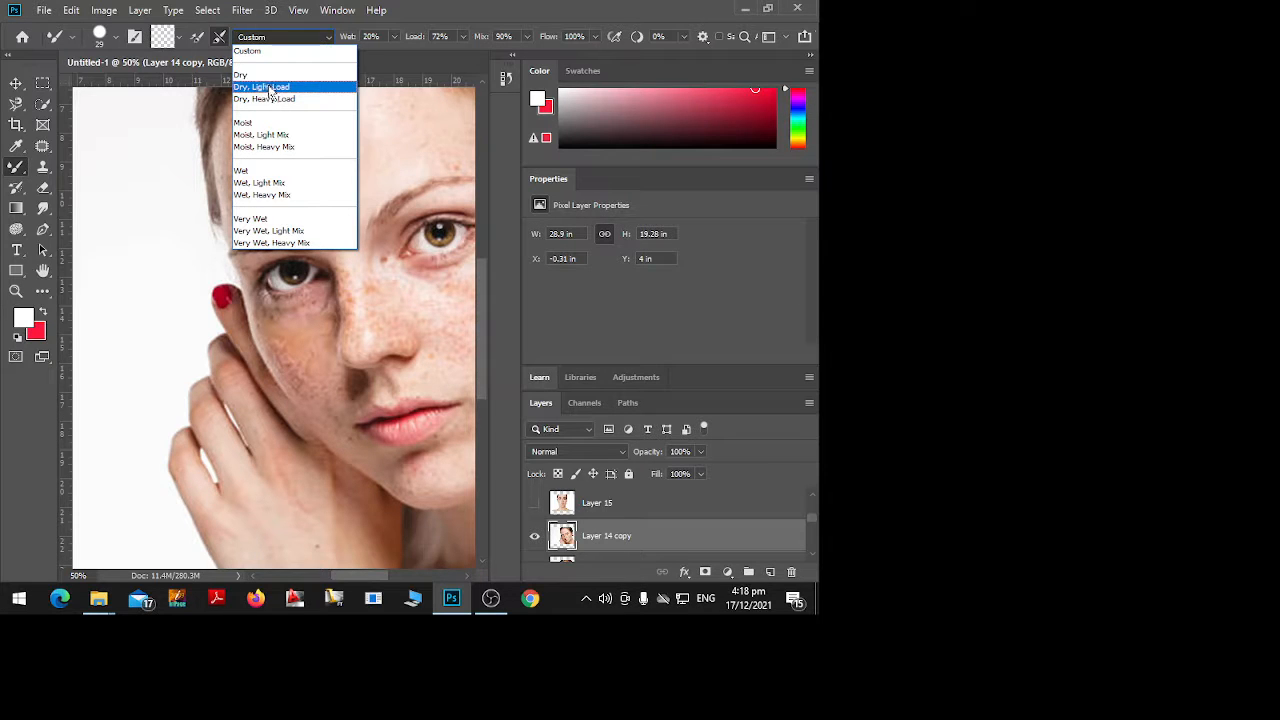
{"action": "left_click", "coordinate": [270, 92]}
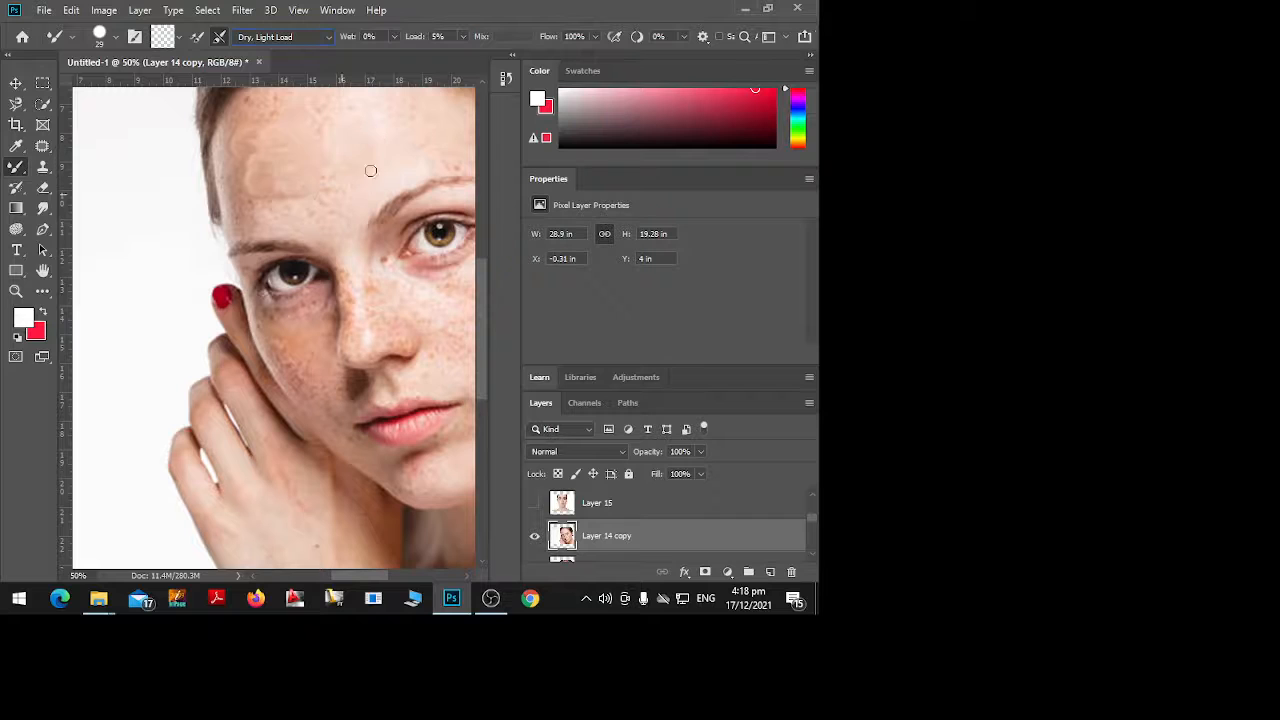
{"action": "mouse_move", "coordinate": [370, 171]}
{"action": "left_mouse_down"}
{"action": "mouse_move", "coordinate": [317, 204]}
{"action": "mouse_move", "coordinate": [329, 194]}
{"action": "mouse_move", "coordinate": [319, 185]}
{"action": "left_mouse_up"}
Hide the Layer 14 copy and Layer 14, and show Layer 13
{"action": "left_click", "coordinate": [534, 536]}
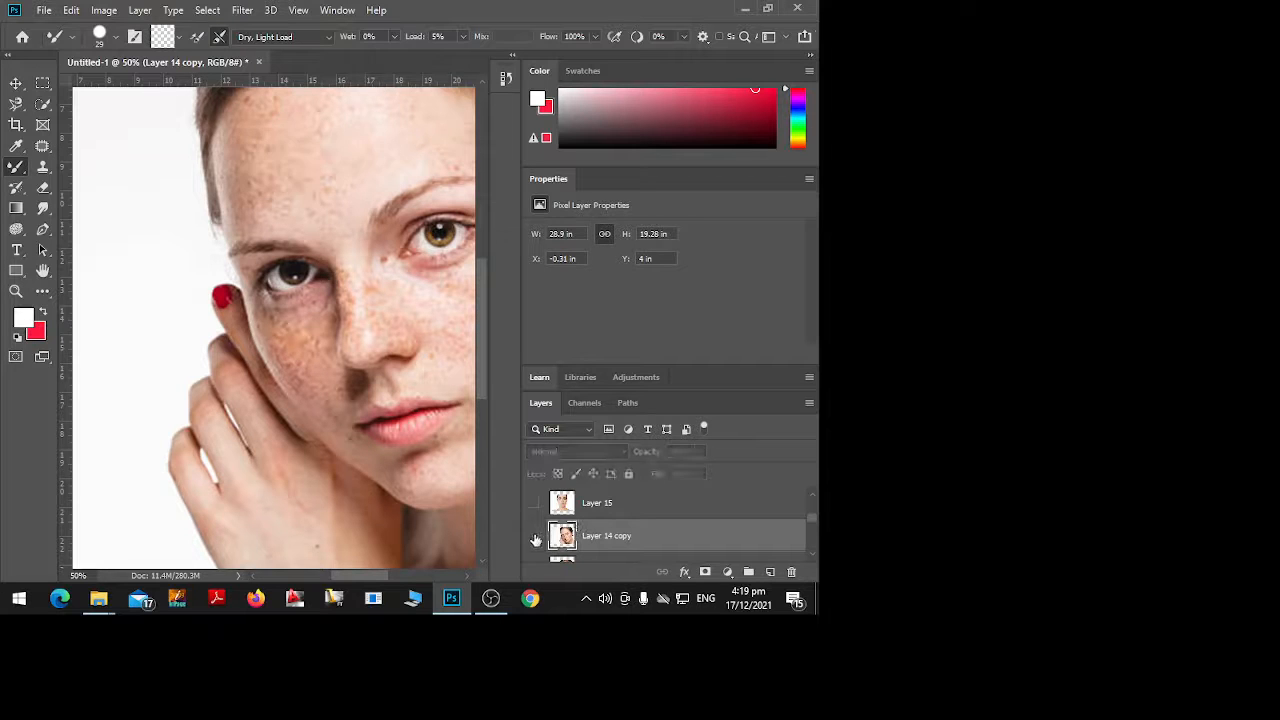
{"action": "scroll", "coordinate": [541, 531], "scroll_direction": "down", "scroll_amount": 1}
{"action": "left_click", "coordinate": [534, 536]}
{"action": "left_click", "coordinate": [534, 536]}
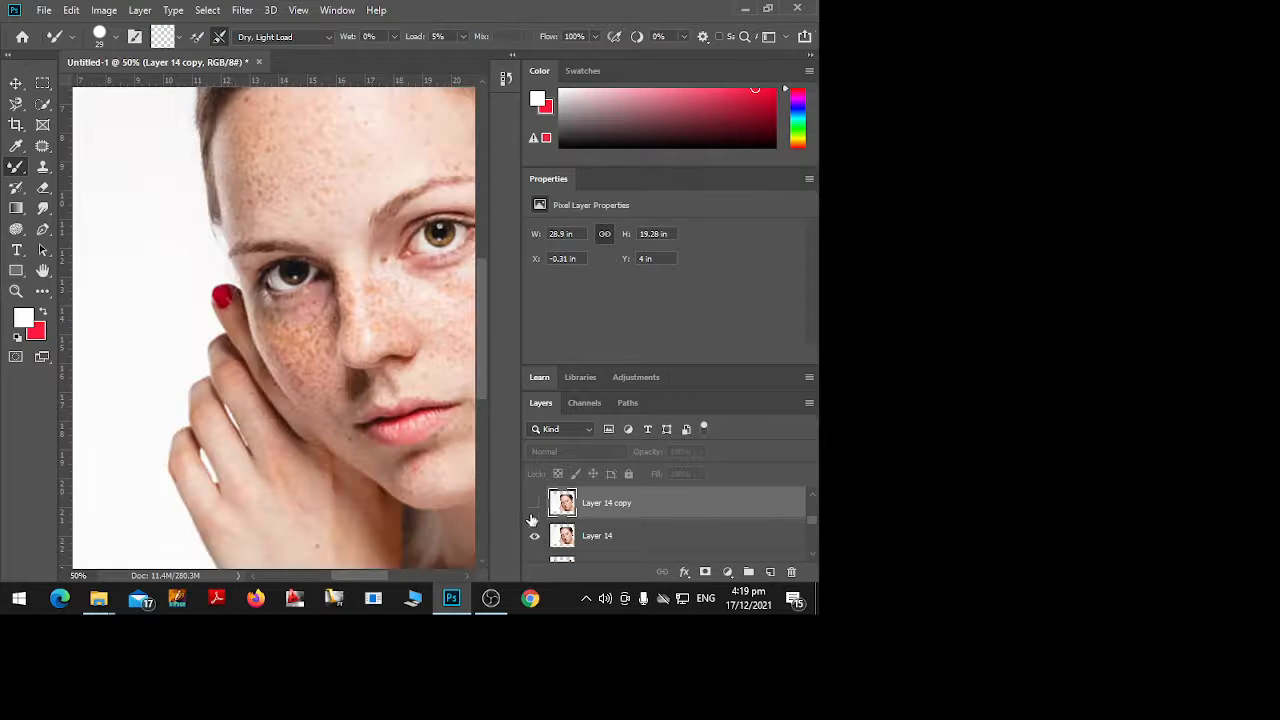
{"action": "left_click", "coordinate": [534, 536]}
{"action": "scroll", "coordinate": [536, 536], "scroll_direction": "down", "scroll_amount": 1}
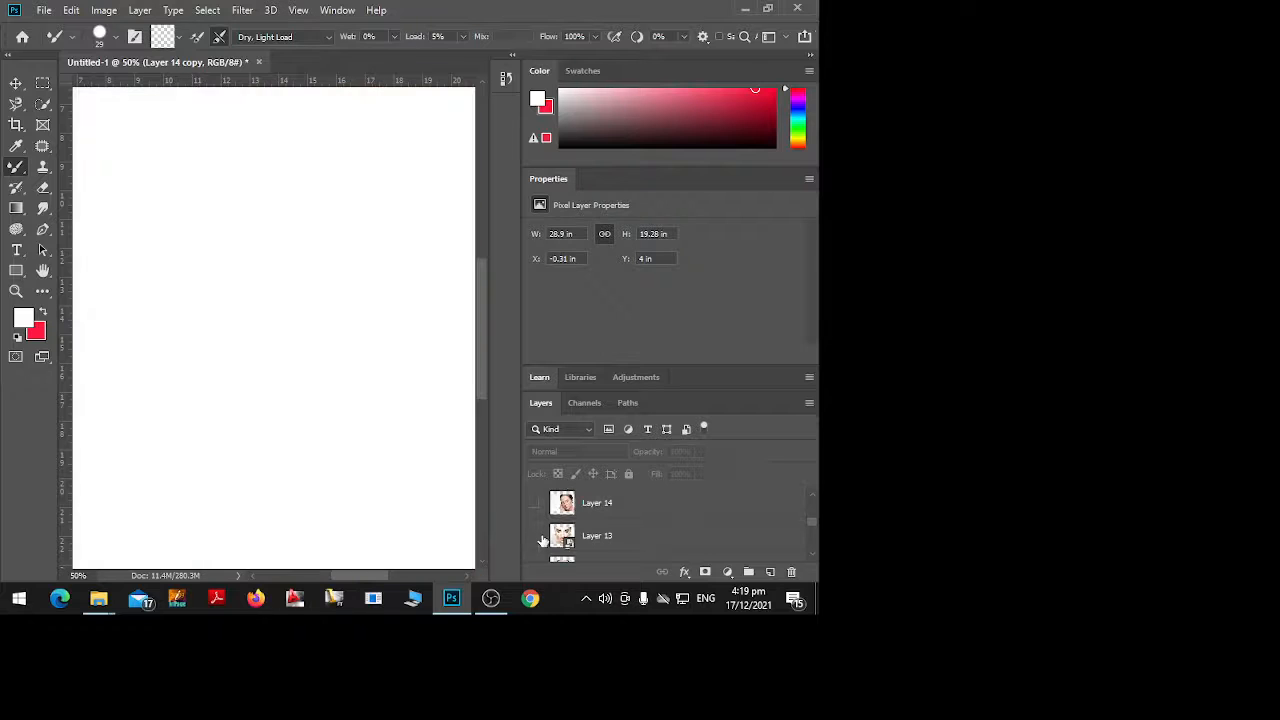
{"action": "left_click", "coordinate": [534, 536]}
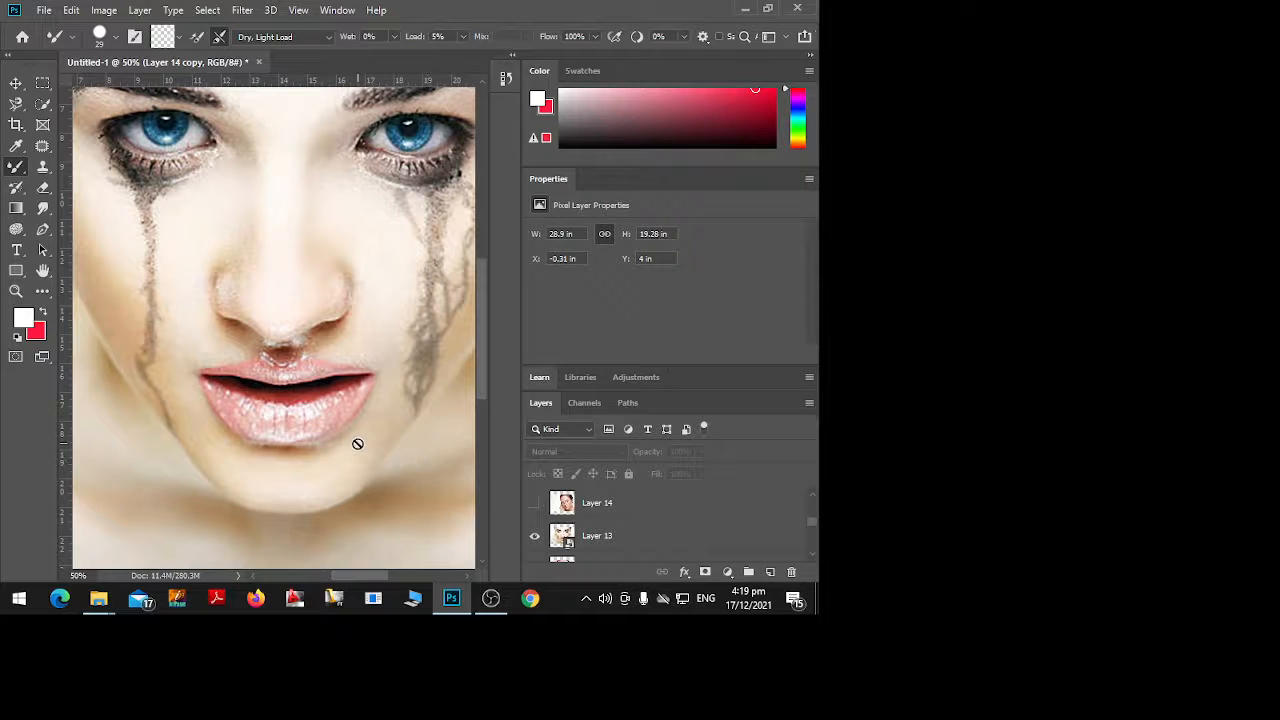
Hide Layer 13 and show Layer 12 with the split face photo
{"action": "scroll", "coordinate": [357, 445], "scroll_direction": "down", "scroll_amount": 3}
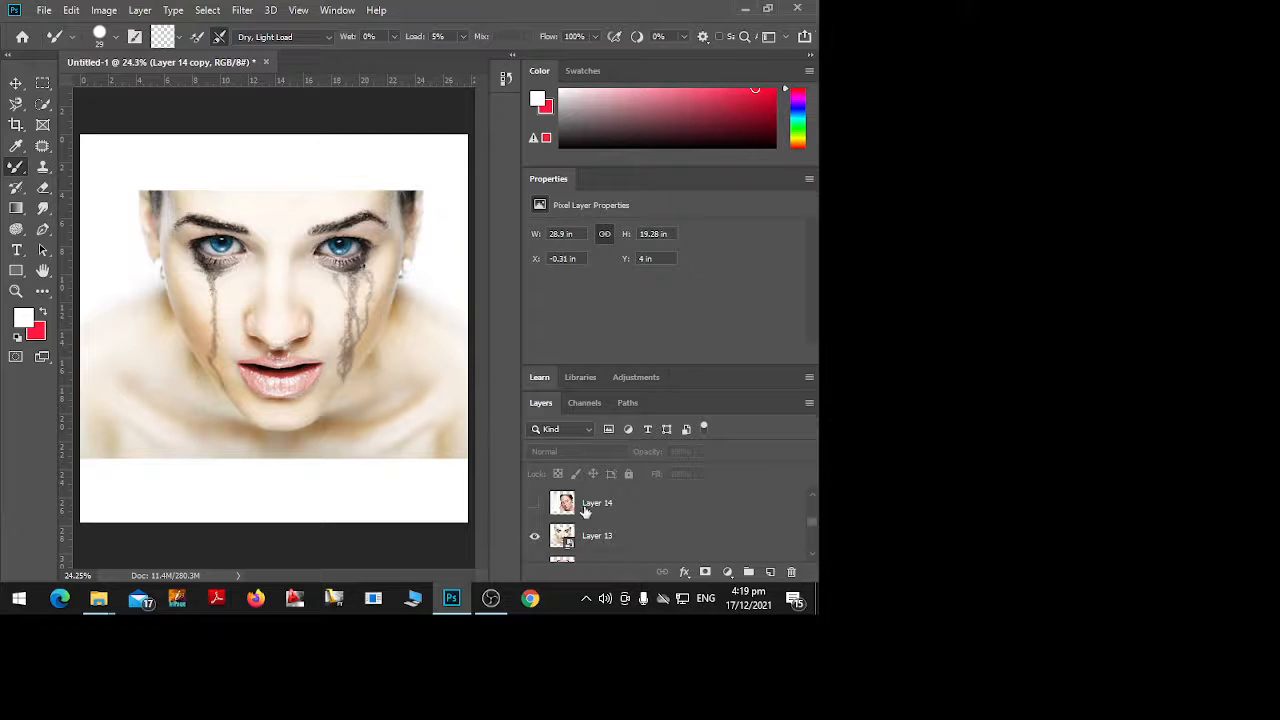
{"action": "scroll", "coordinate": [562, 525], "scroll_direction": "down", "scroll_amount": 1}
{"action": "scroll", "coordinate": [557, 543], "scroll_direction": "up", "scroll_amount": 1}
{"action": "left_click", "coordinate": [533, 503]}
{"action": "left_click", "coordinate": [534, 537]}
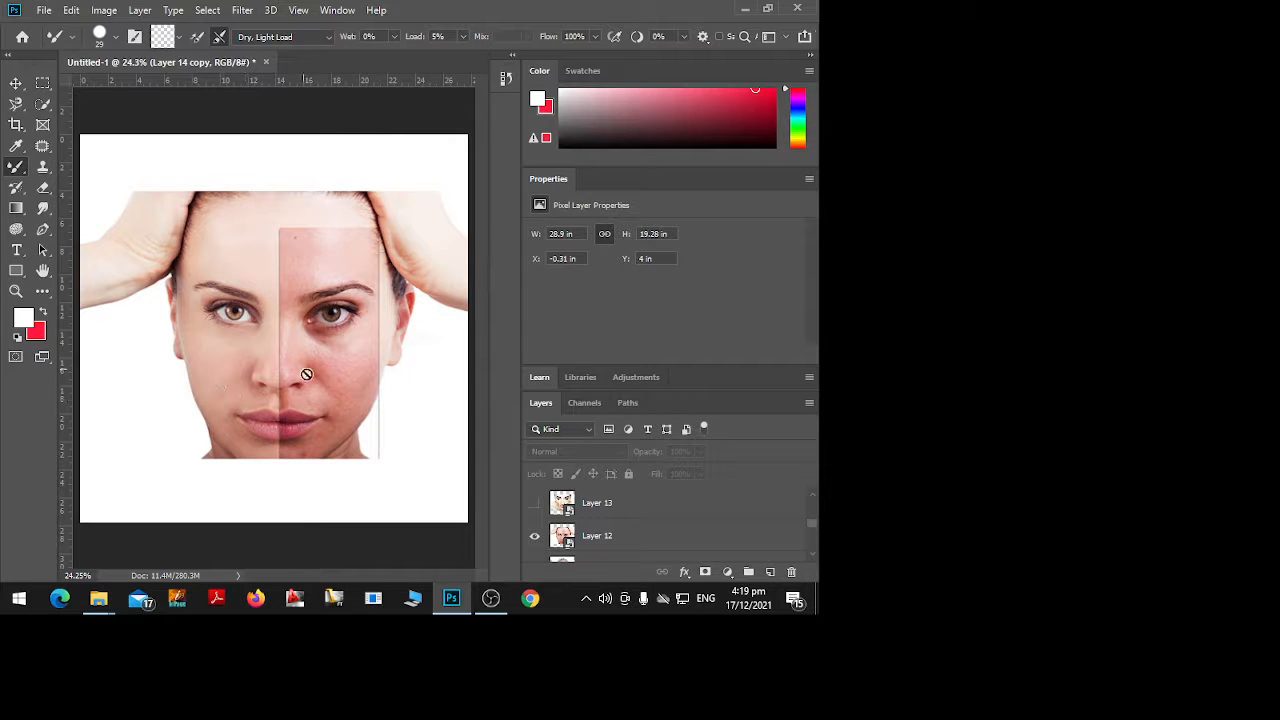
Select Layer 12 and rasterize its smart object for painting with the Mixer Brush
{"action": "left_click", "coordinate": [305, 257]}
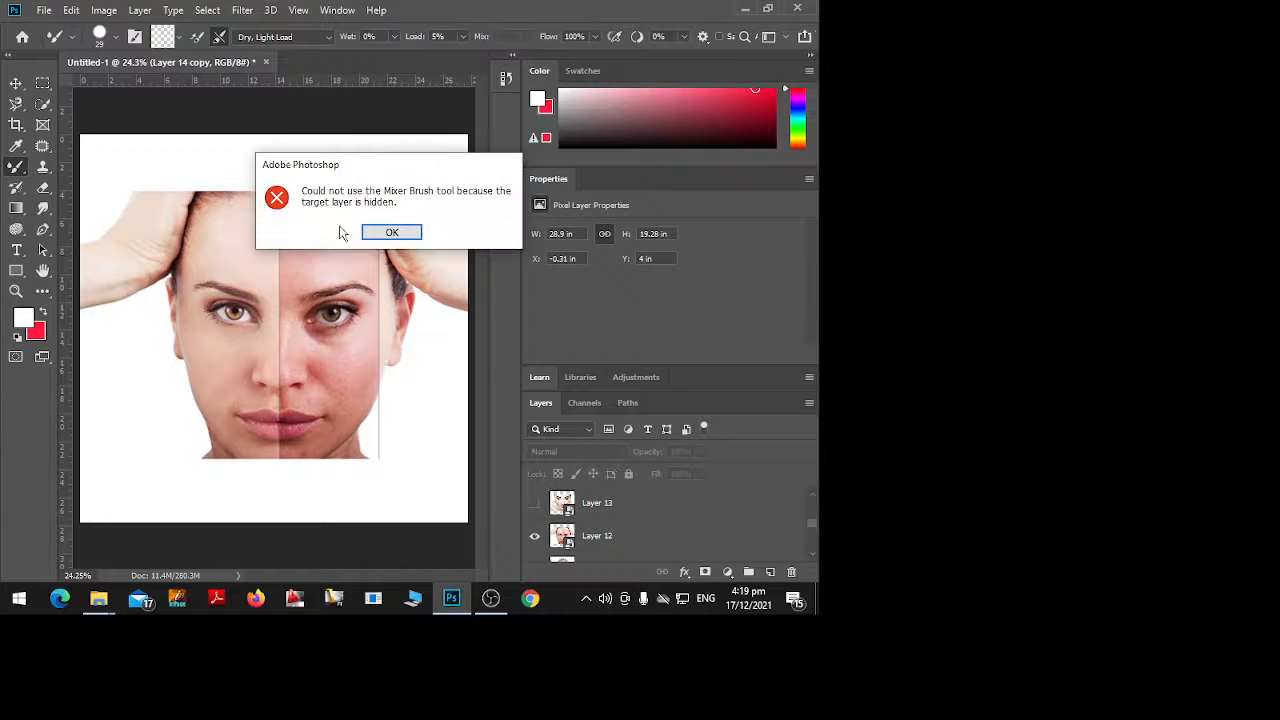
{"action": "left_click", "coordinate": [388, 236]}
{"action": "left_click", "coordinate": [603, 536]}
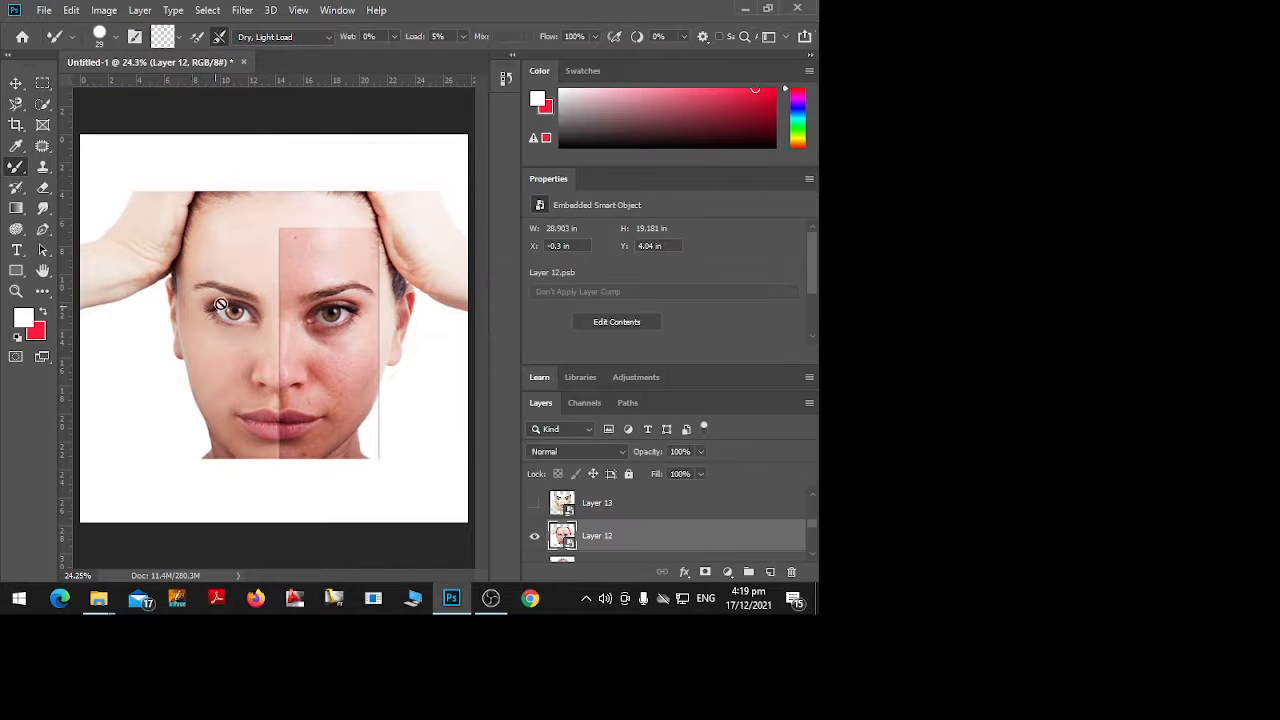
{"action": "left_click", "coordinate": [295, 254]}
{"action": "left_click", "coordinate": [386, 238]}
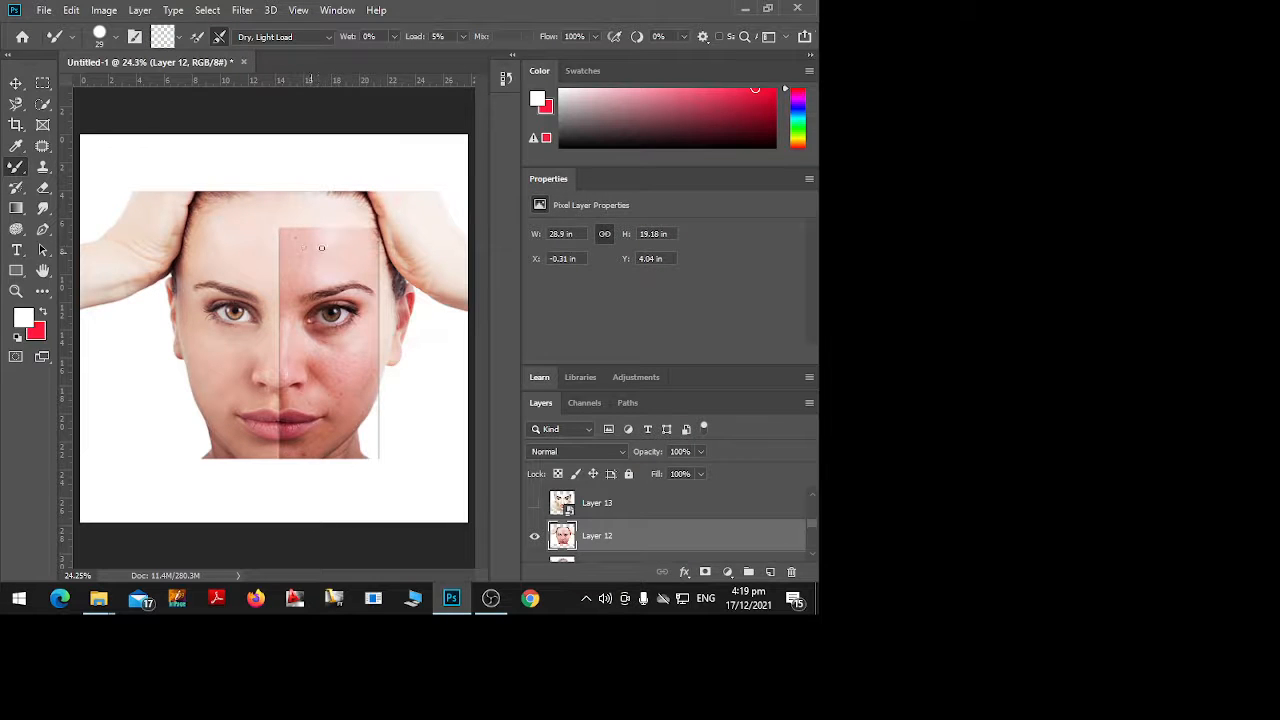
Set the Mixer Brush to Wet 20%, Load 72% and Mix 90%
{"action": "left_click", "coordinate": [272, 37]}
{"action": "left_click", "coordinate": [306, 52]}
{"action": "left_click", "coordinate": [381, 36]}
{"action": "type", "text": "02"}
{"action": "type", "text": "0"}
{"action": "type", "text": "72"}
{"action": "key", "text": "Tab"}
{"action": "type", "text": "90"}
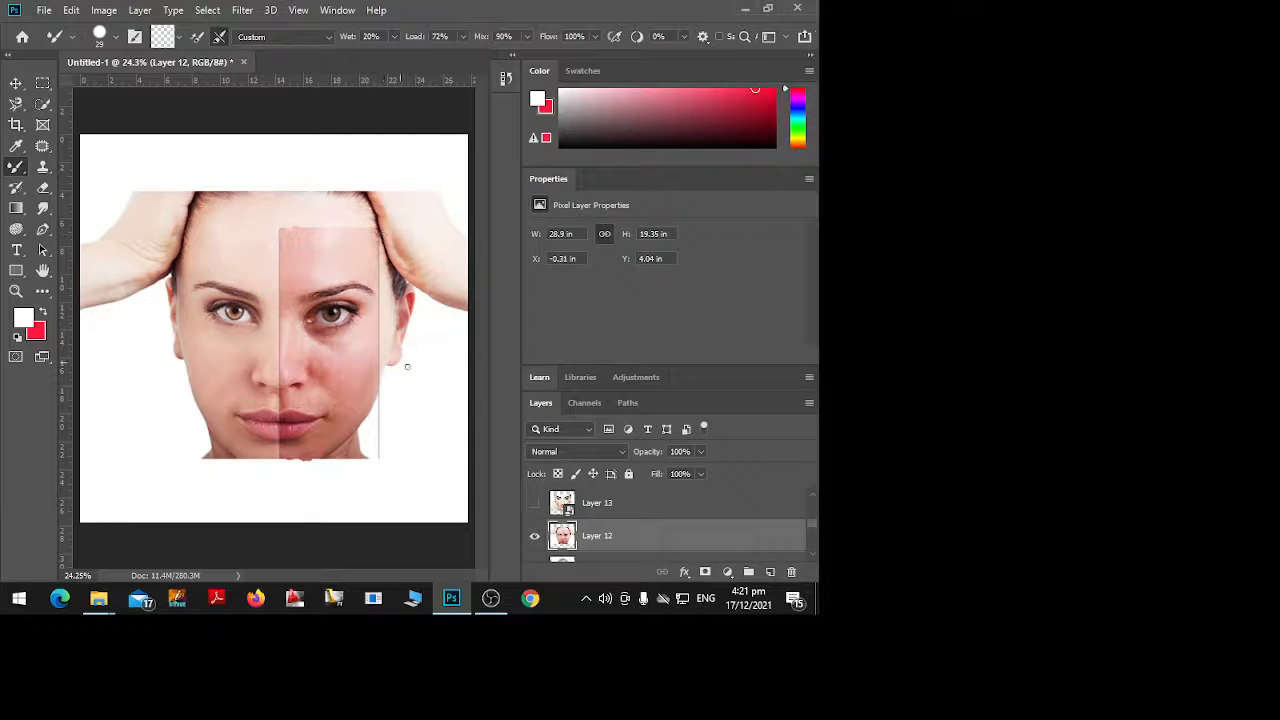
Hide Layer 12 and show Layer 11 with the half-young, half-aged face
{"action": "scroll", "coordinate": [651, 508], "scroll_direction": "down", "scroll_amount": 1}
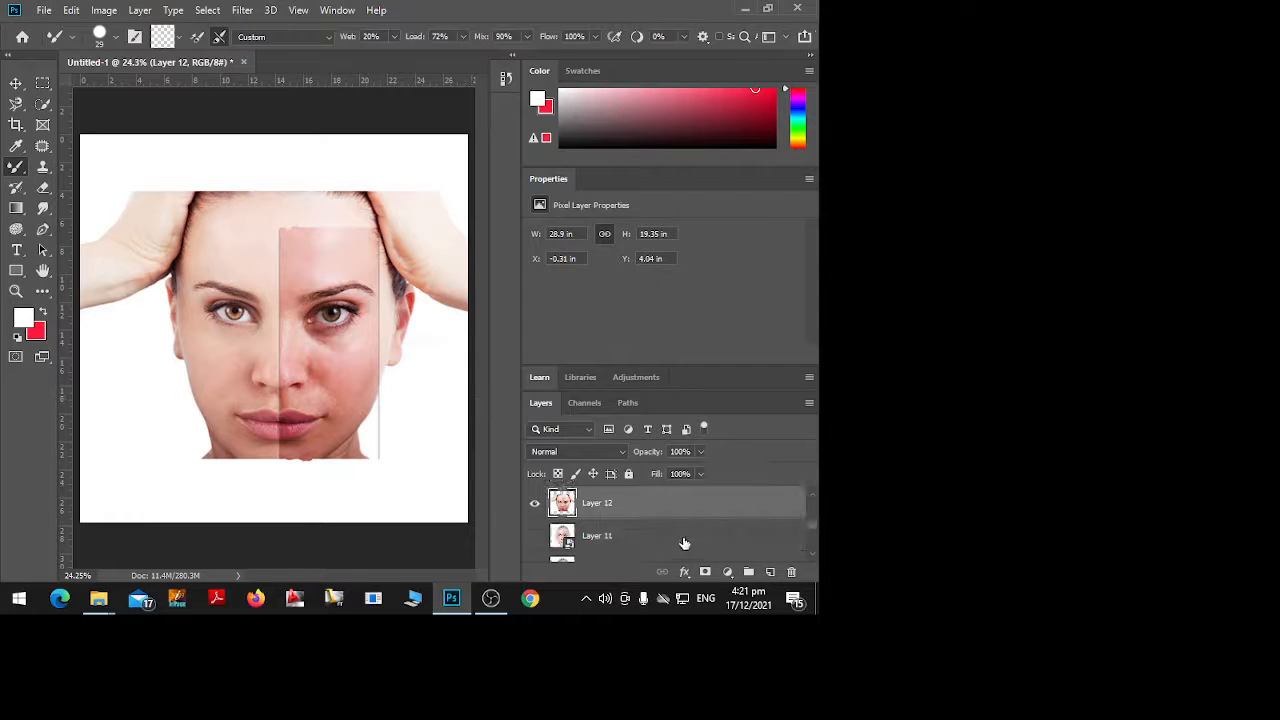
{"action": "left_click", "coordinate": [535, 505]}
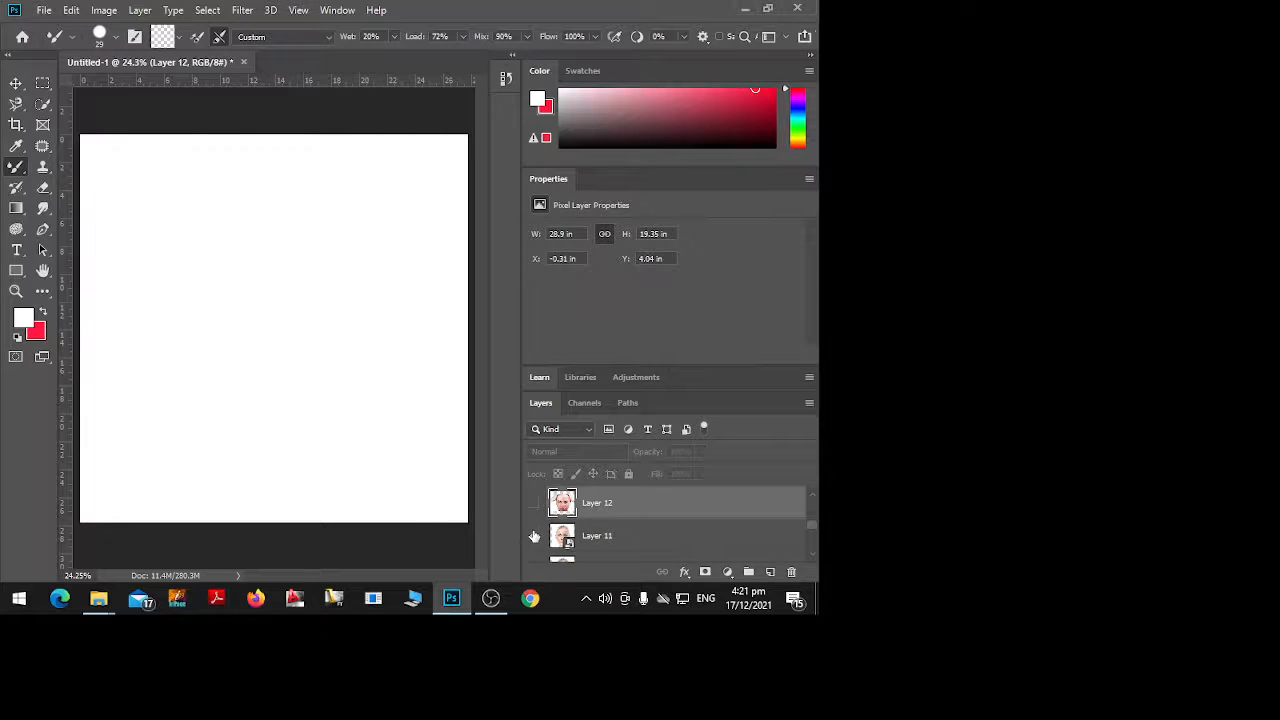
{"action": "left_click", "coordinate": [535, 537]}
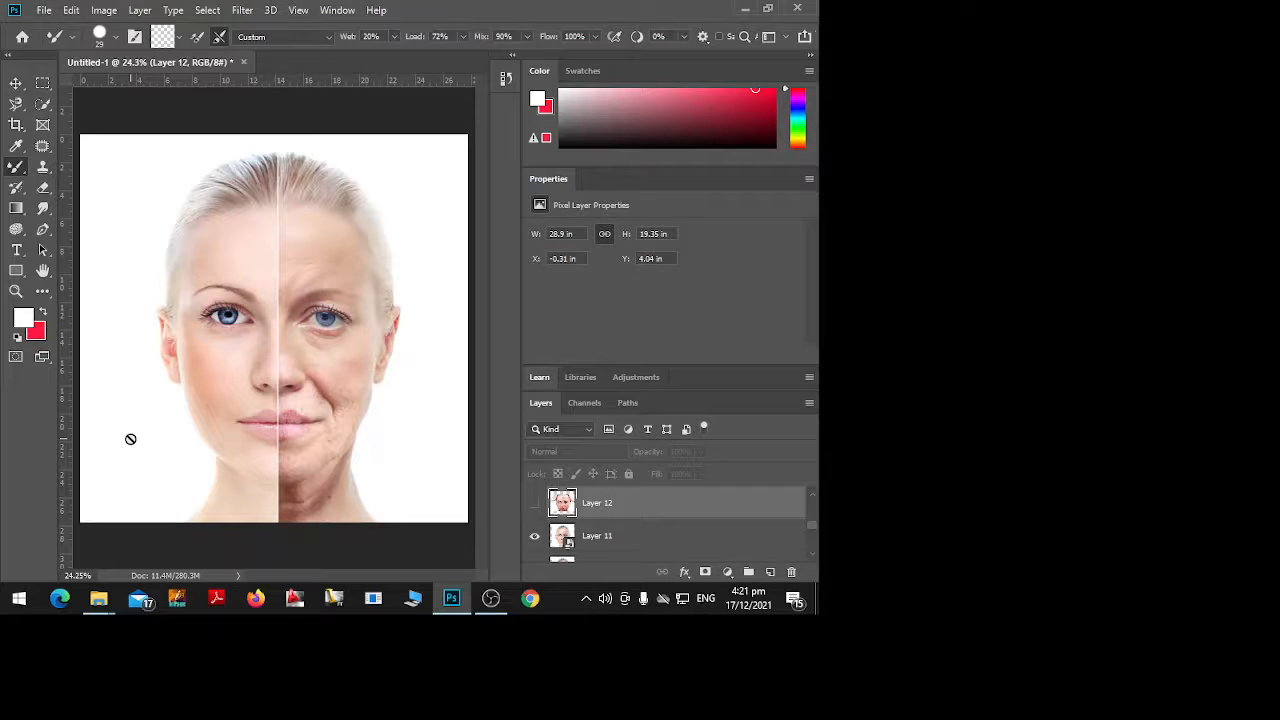
Switch to Chrome and search Google for "face types"
{"action": "left_click", "coordinate": [530, 598]}
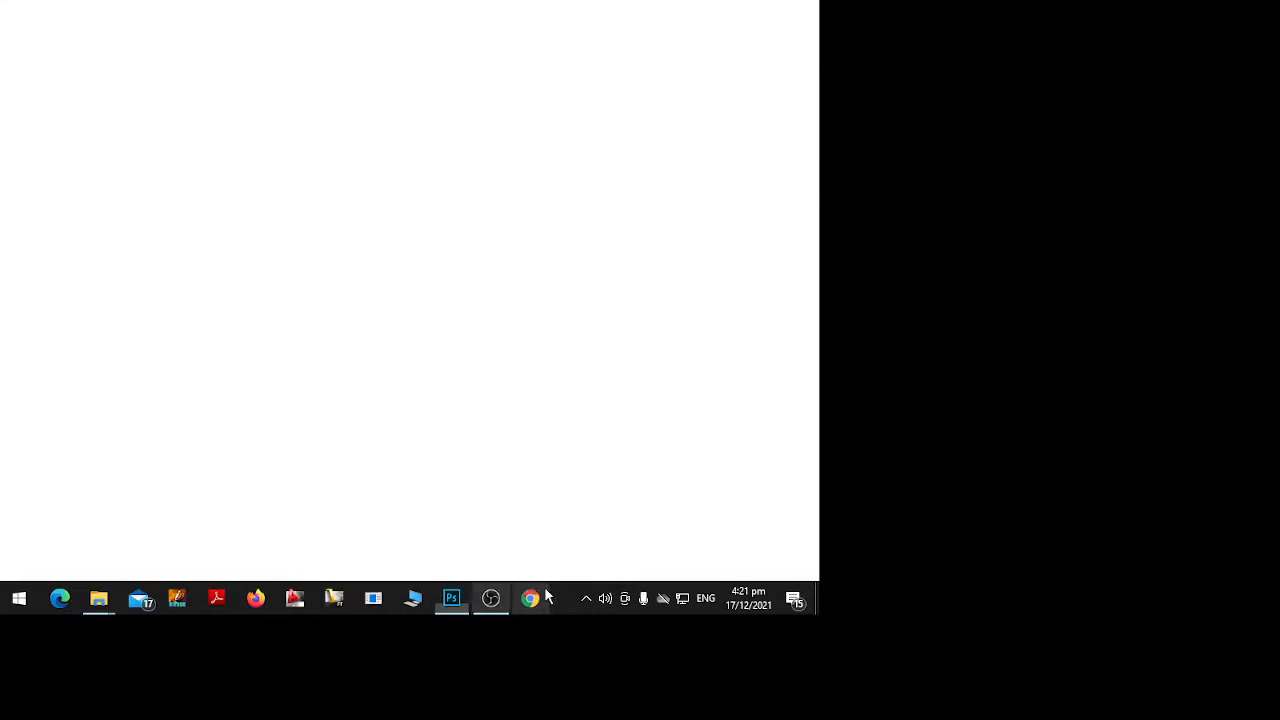
{"action": "left_click", "coordinate": [259, 37]}
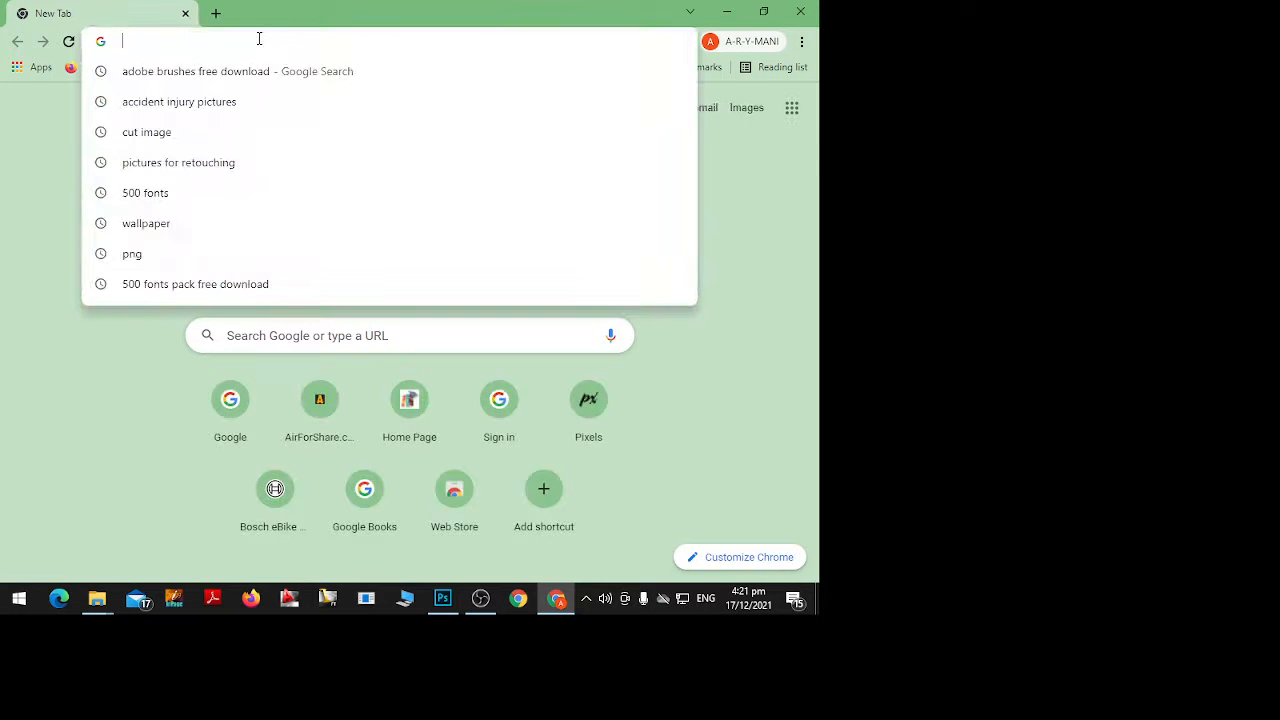
{"action": "type", "text": "fac"}
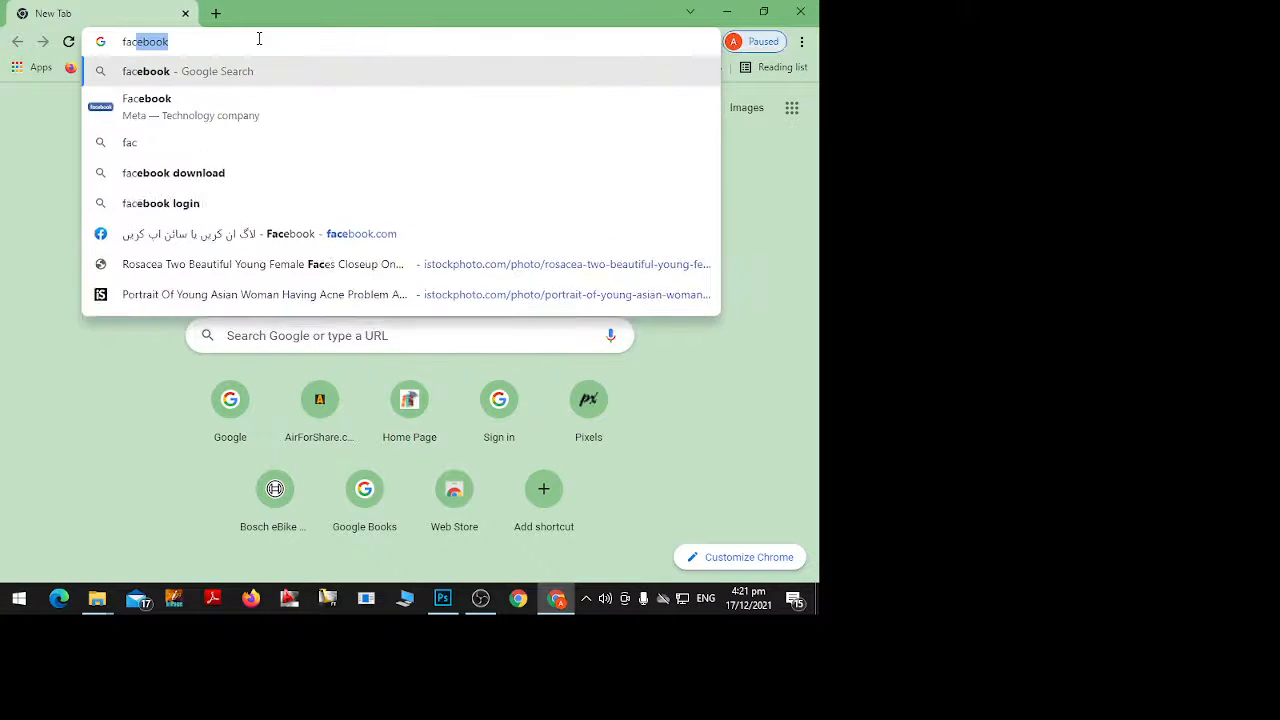
{"action": "type", "text": "e ty"}
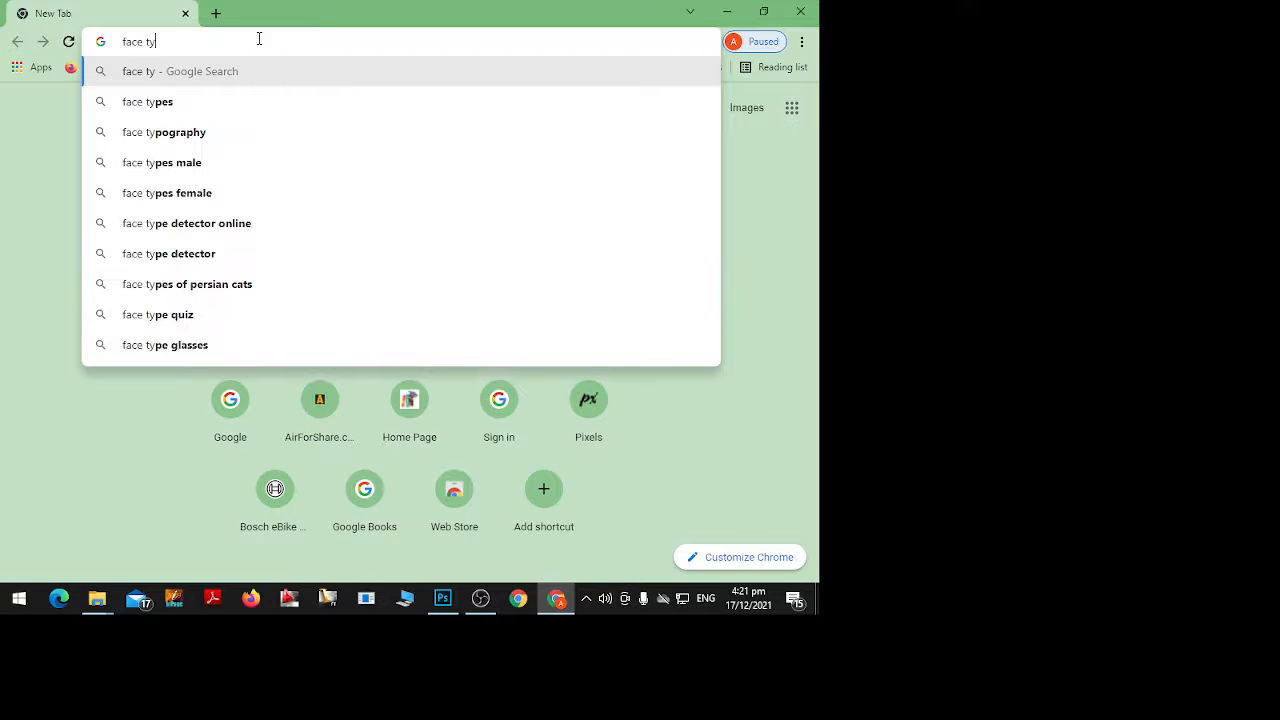
{"action": "type", "text": "pes"}
{"action": "key", "text": "Return"}
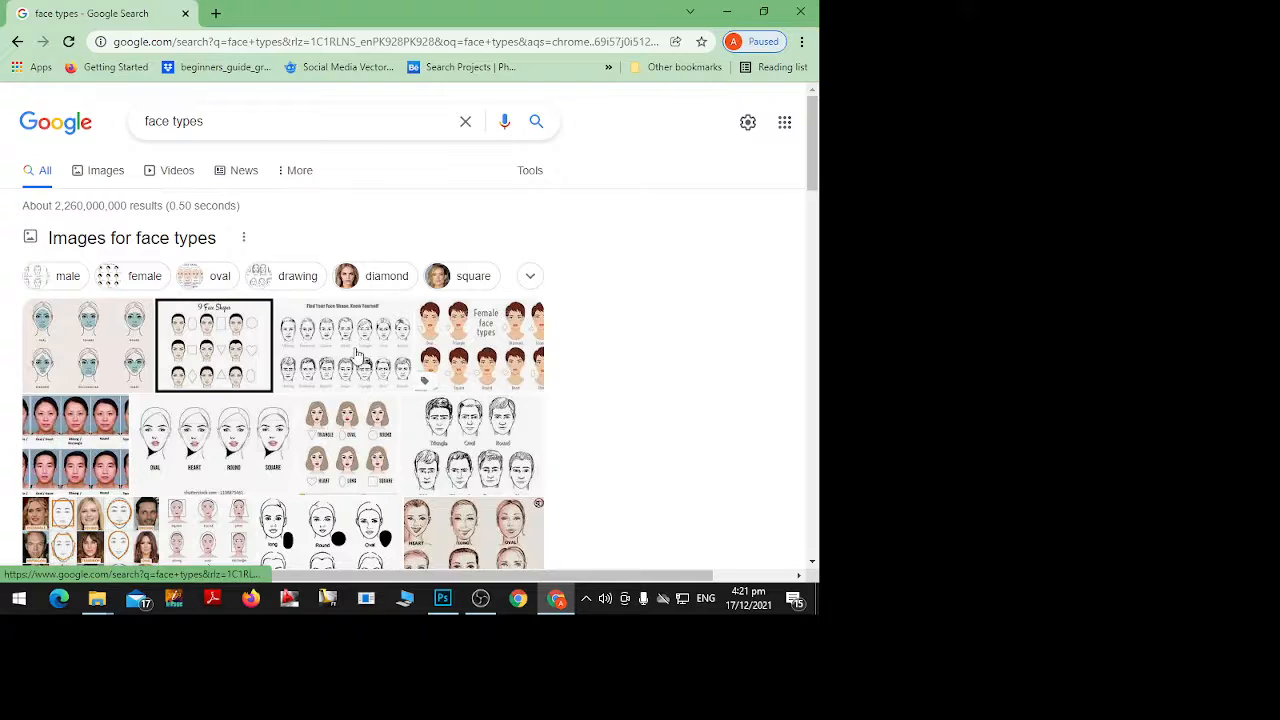
Enlarge the "9 Face Shapes" image, compare its shapes with the Layer 11 face, and return to Photoshop
{"action": "left_click", "coordinate": [204, 338]}
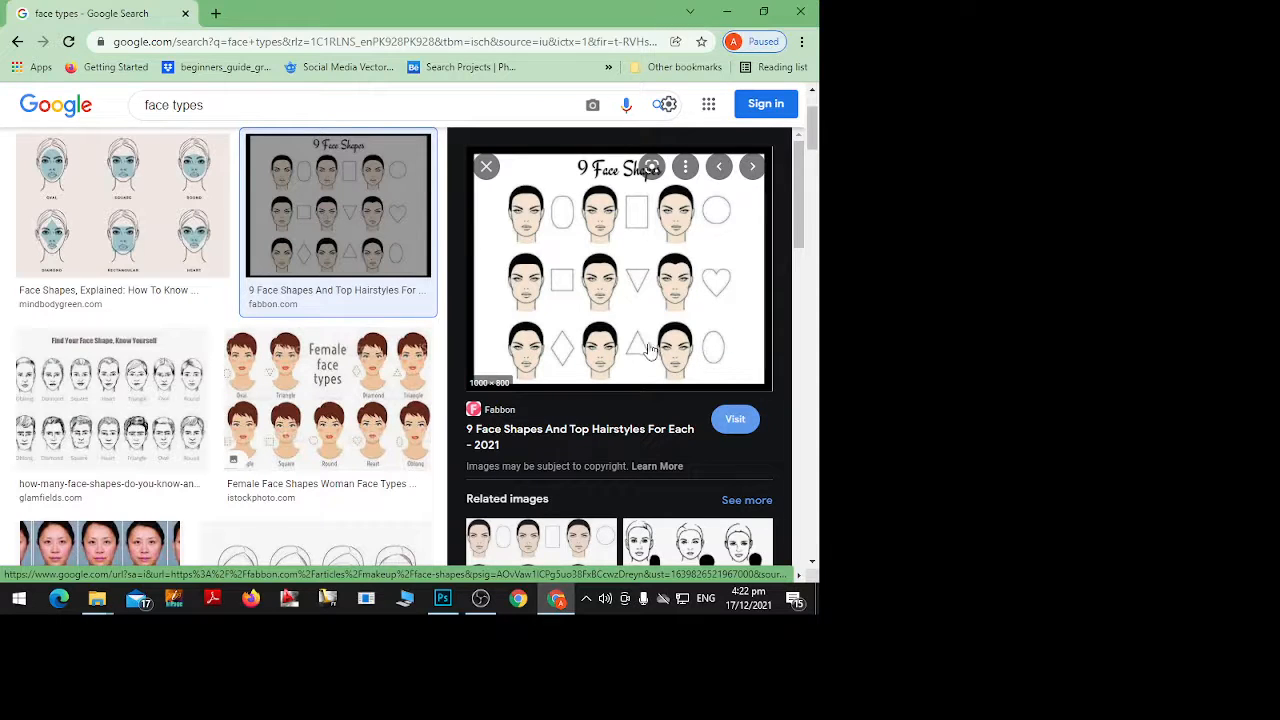
{"action": "left_click", "coordinate": [728, 12]}
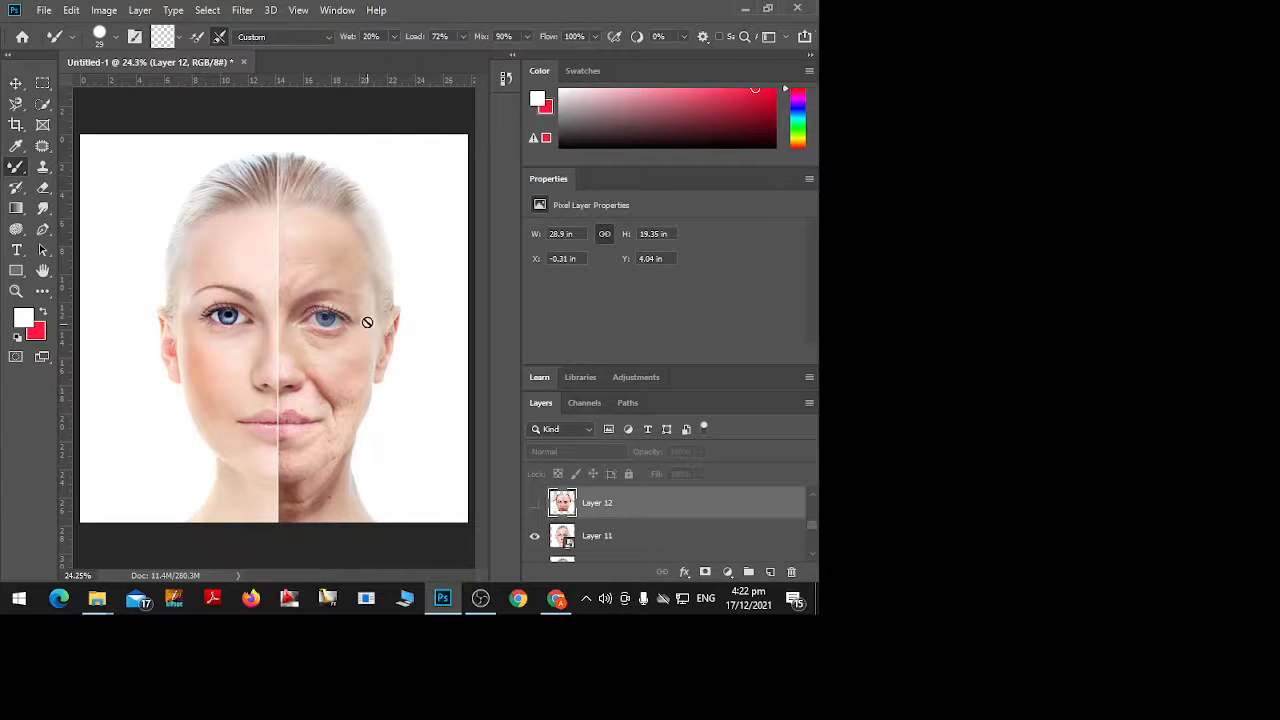
{"action": "left_click", "coordinate": [552, 600]}
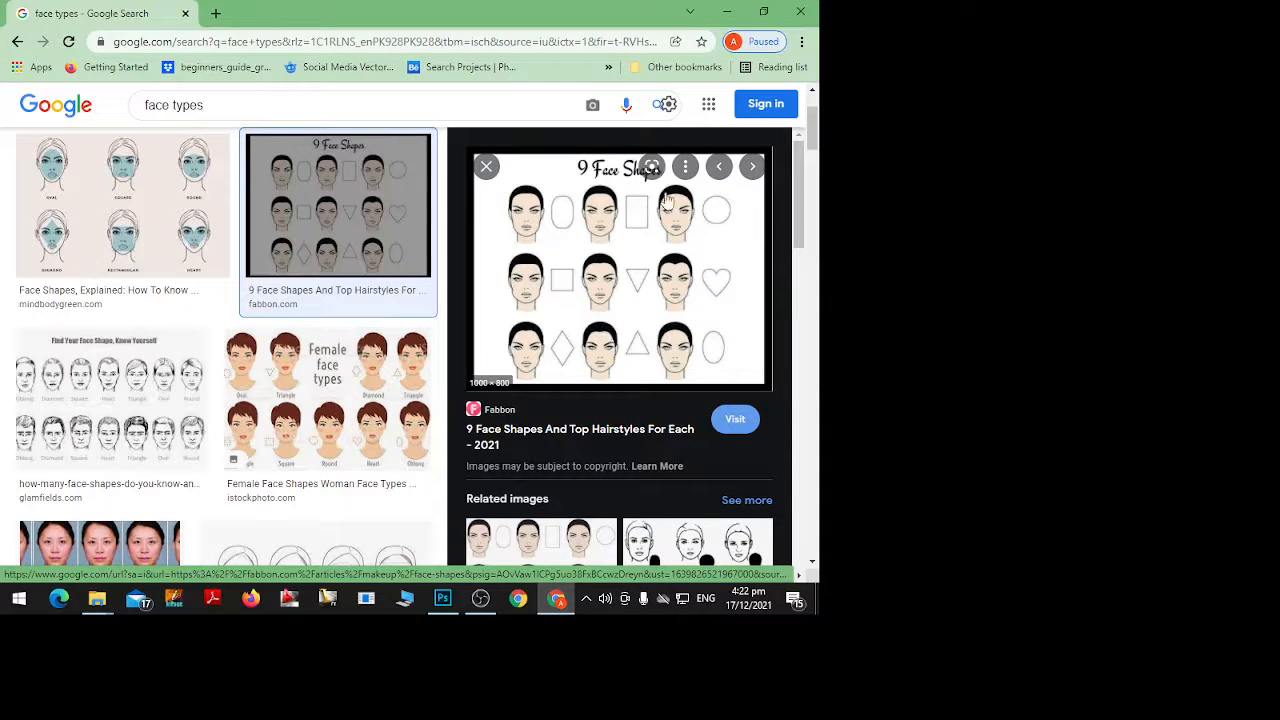
{"action": "left_click", "coordinate": [738, 12]}
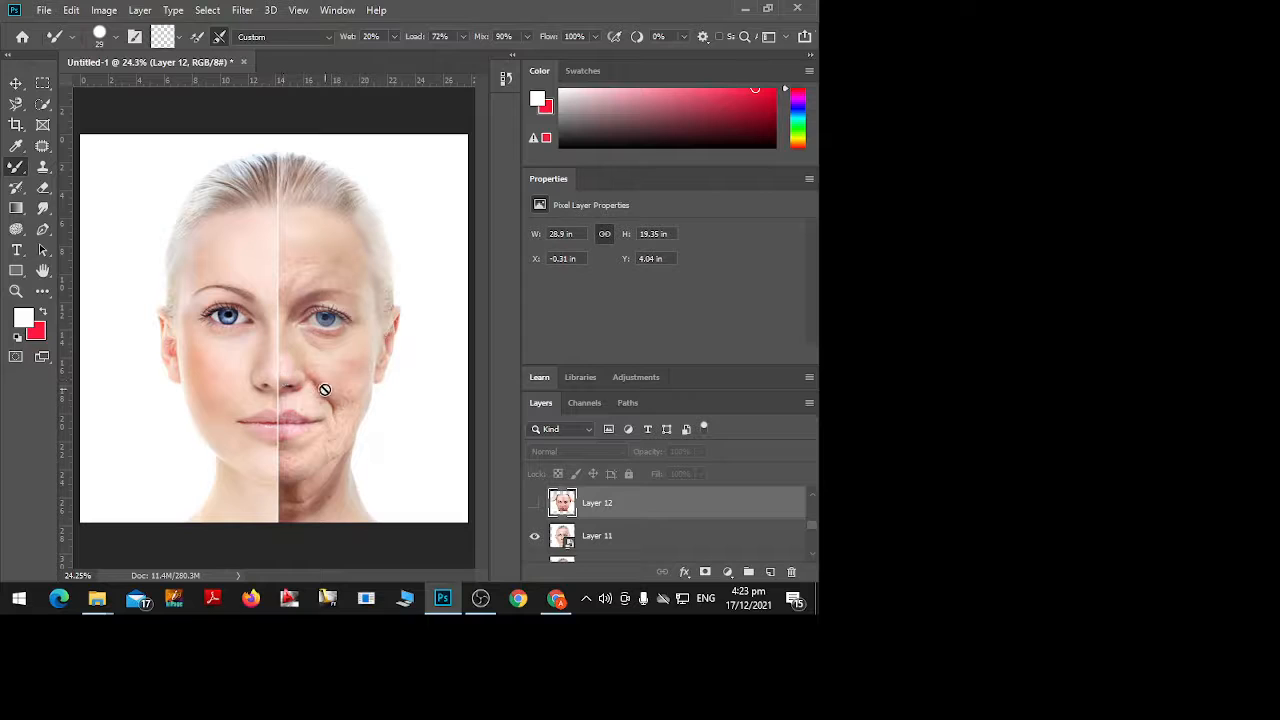
Draw a closed Pen tool path around the Layer 11 face, following the forehead, cheeks and chin
{"action": "left_click", "coordinate": [16, 84]}
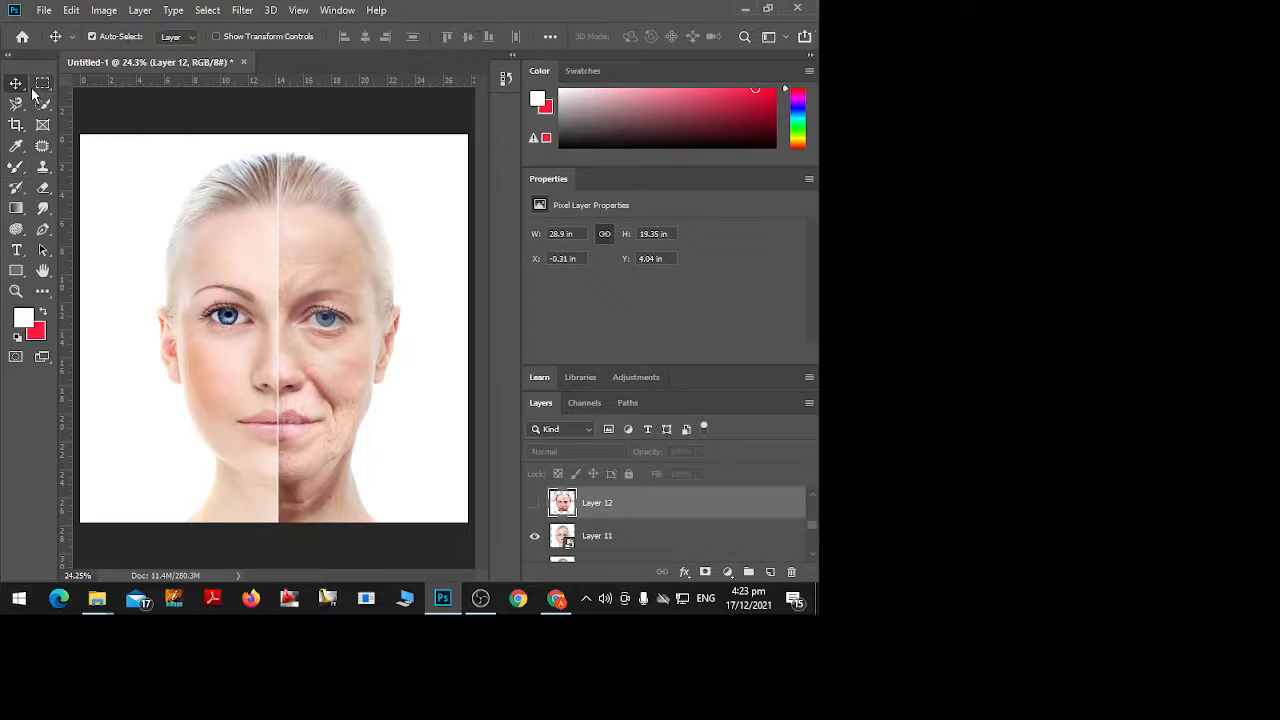
{"action": "left_click", "coordinate": [43, 229]}
{"action": "left_click", "coordinate": [235, 217]}
{"action": "left_click", "coordinate": [185, 262]}
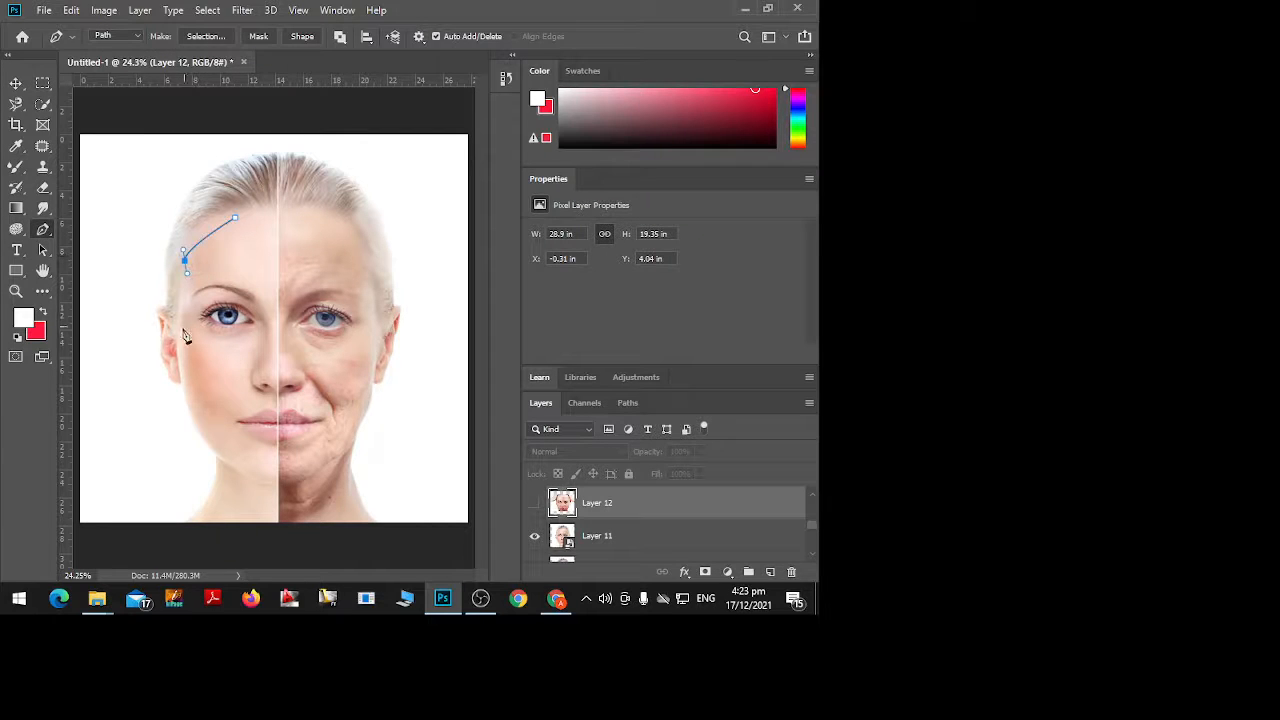
{"action": "left_click", "coordinate": [176, 375]}
{"action": "left_click_drag", "start_coordinate": [189, 420], "coordinate": [191, 430]}
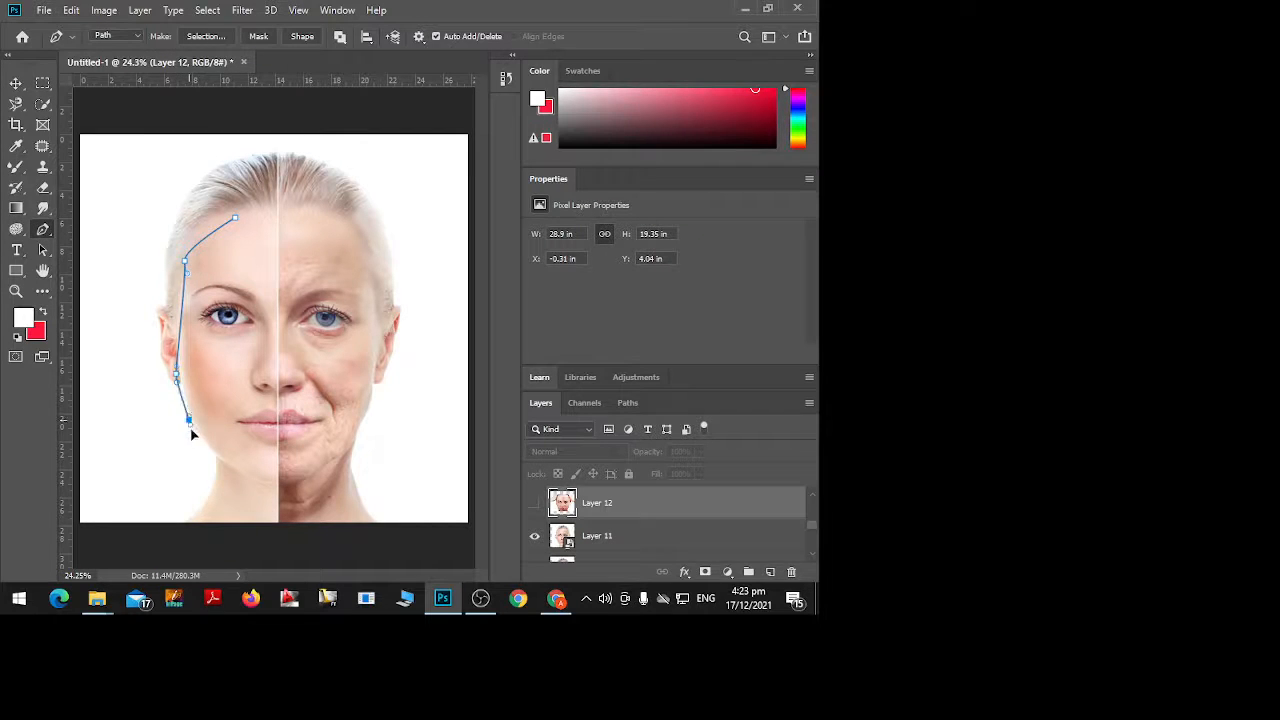
{"action": "left_click", "coordinate": [256, 475]}
{"action": "left_click", "coordinate": [319, 476]}
{"action": "left_click_drag", "start_coordinate": [361, 431], "coordinate": [367, 425]}
{"action": "left_click", "coordinate": [378, 361]}
{"action": "left_click", "coordinate": [363, 305]}
{"action": "left_click", "coordinate": [339, 230]}
{"action": "left_click", "coordinate": [279, 219]}
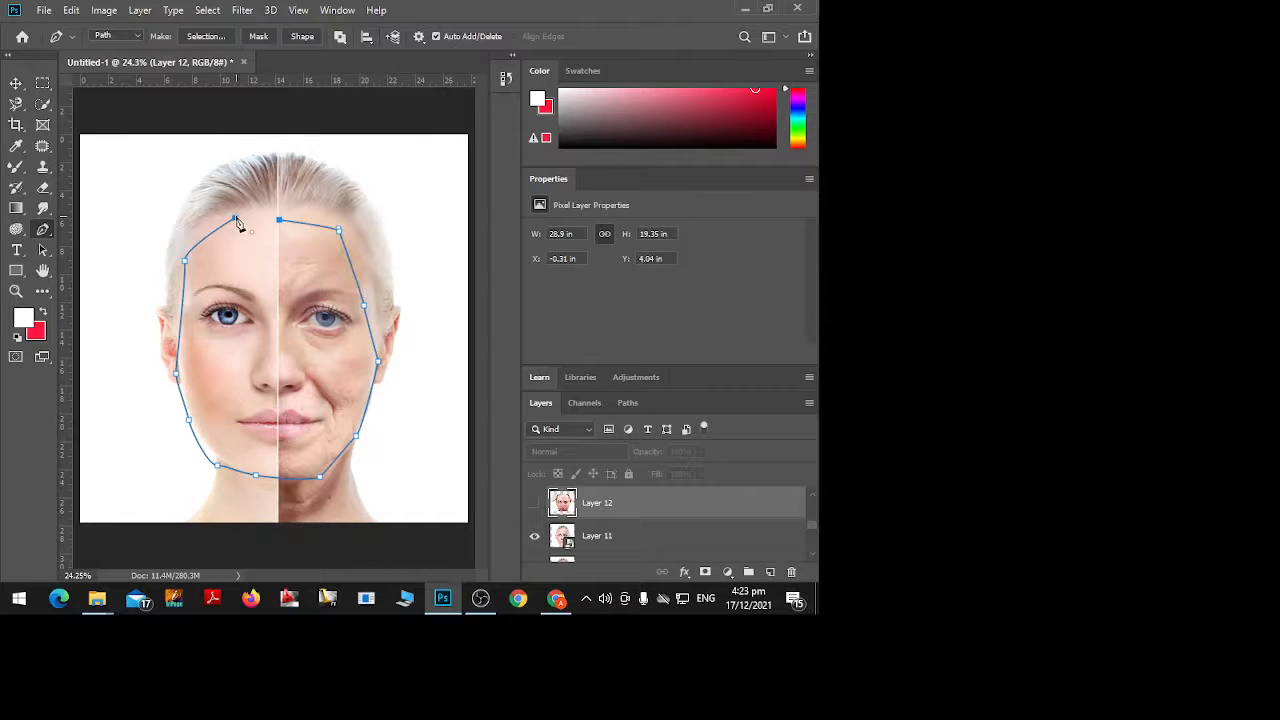
{"action": "left_click", "coordinate": [235, 219]}
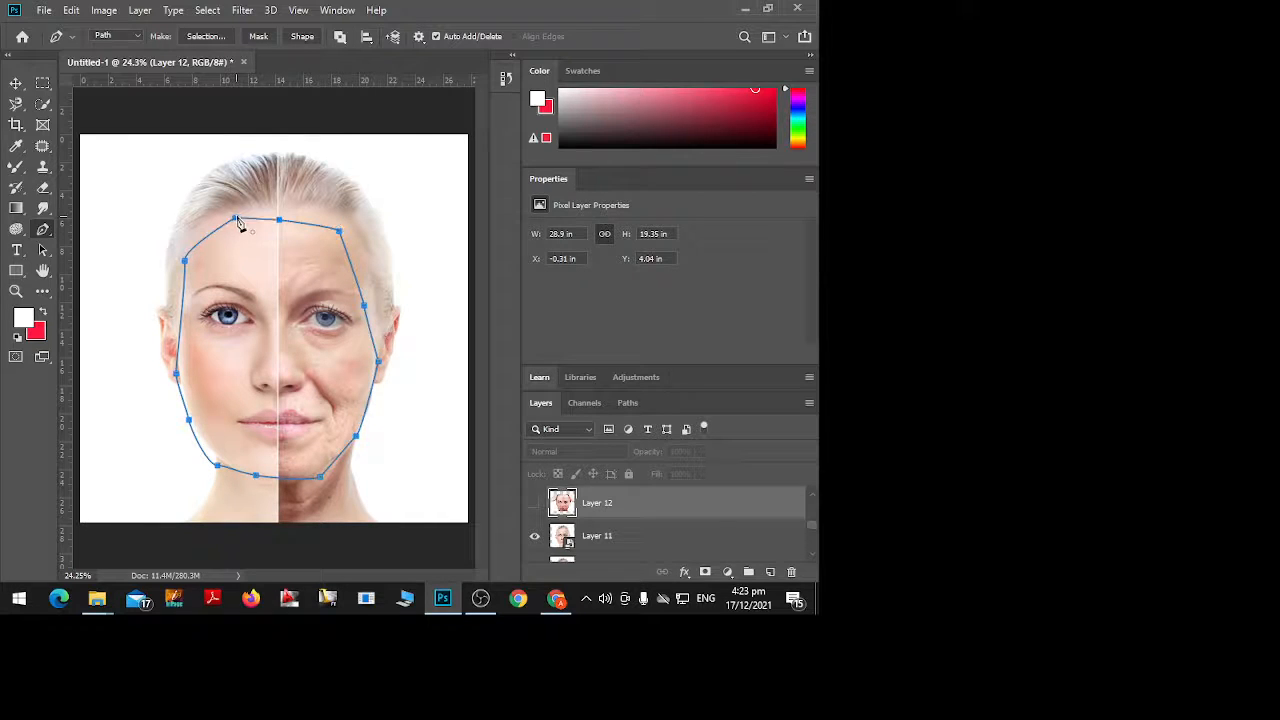
Convert the face path into a new anti-aliased selection with a 0-pixel feather radius
{"action": "right_click", "coordinate": [372, 334]}
{"action": "left_click", "coordinate": [437, 292]}
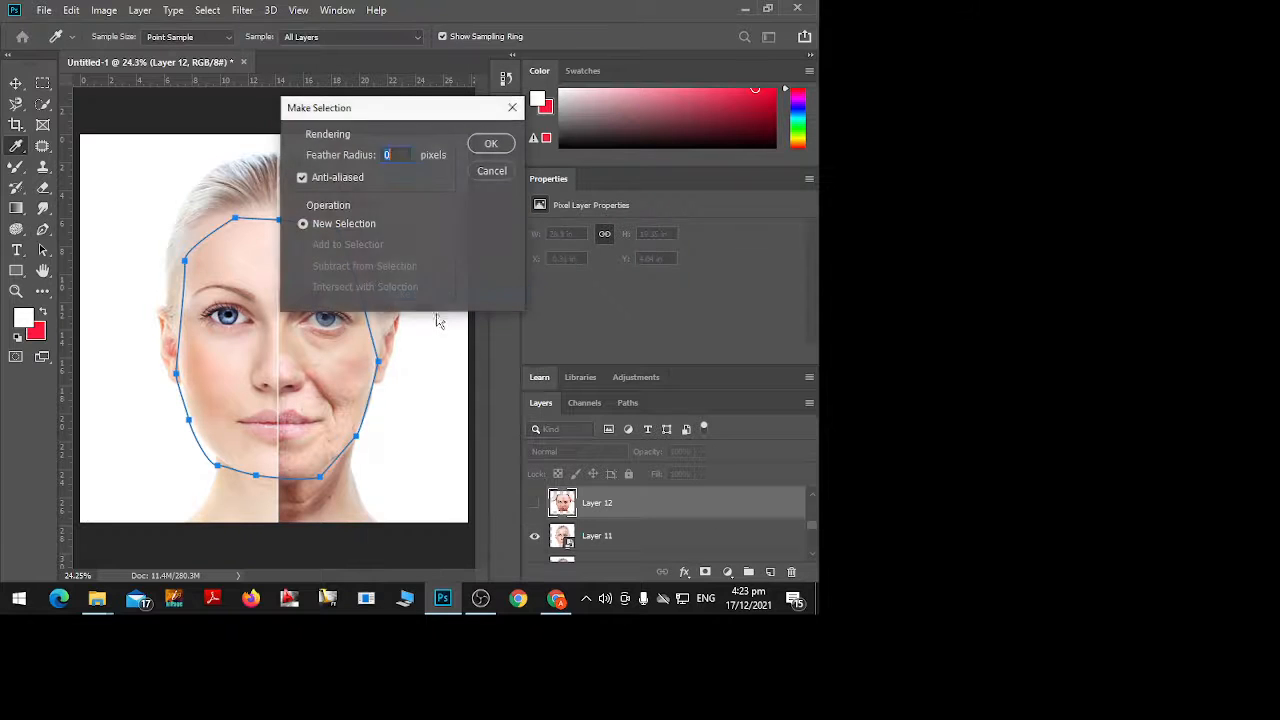
{"action": "left_click", "coordinate": [491, 143]}
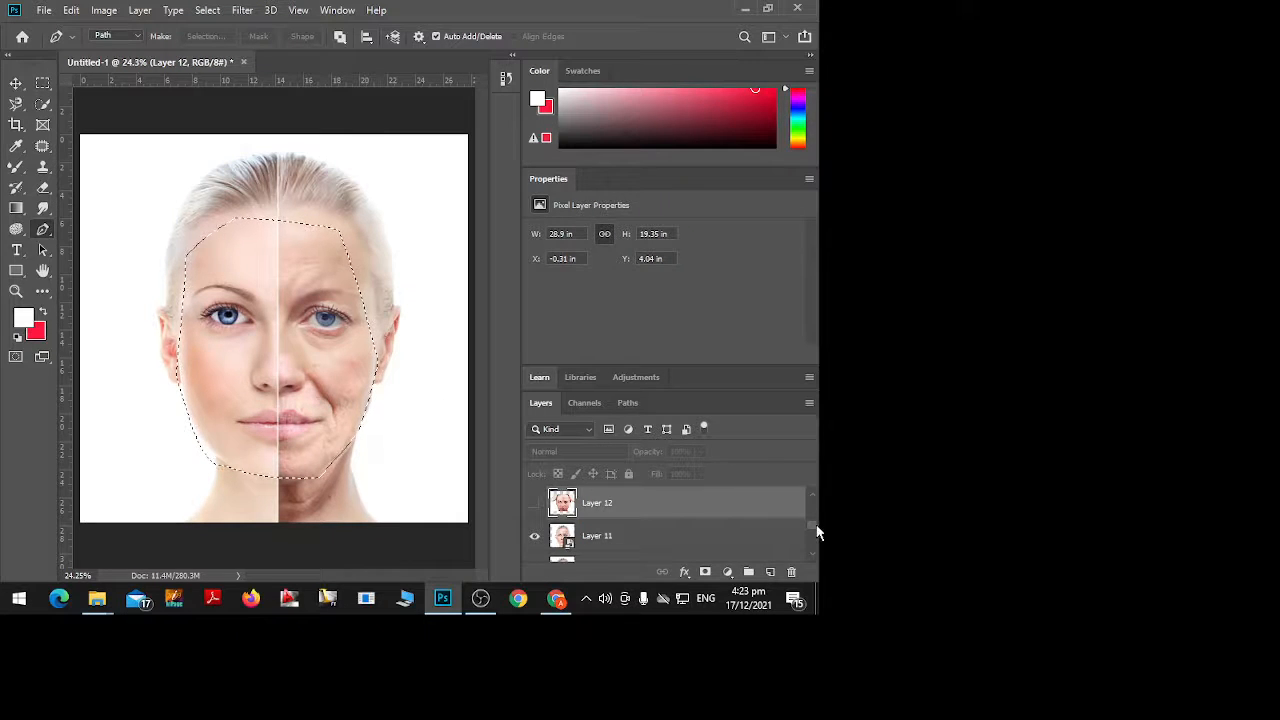
Show Layer 13, copy its selected face area to a new layer, and hide Layer 13
{"action": "scroll", "coordinate": [815, 526], "scroll_direction": "up", "scroll_amount": 2}
{"action": "left_click", "coordinate": [606, 527]}
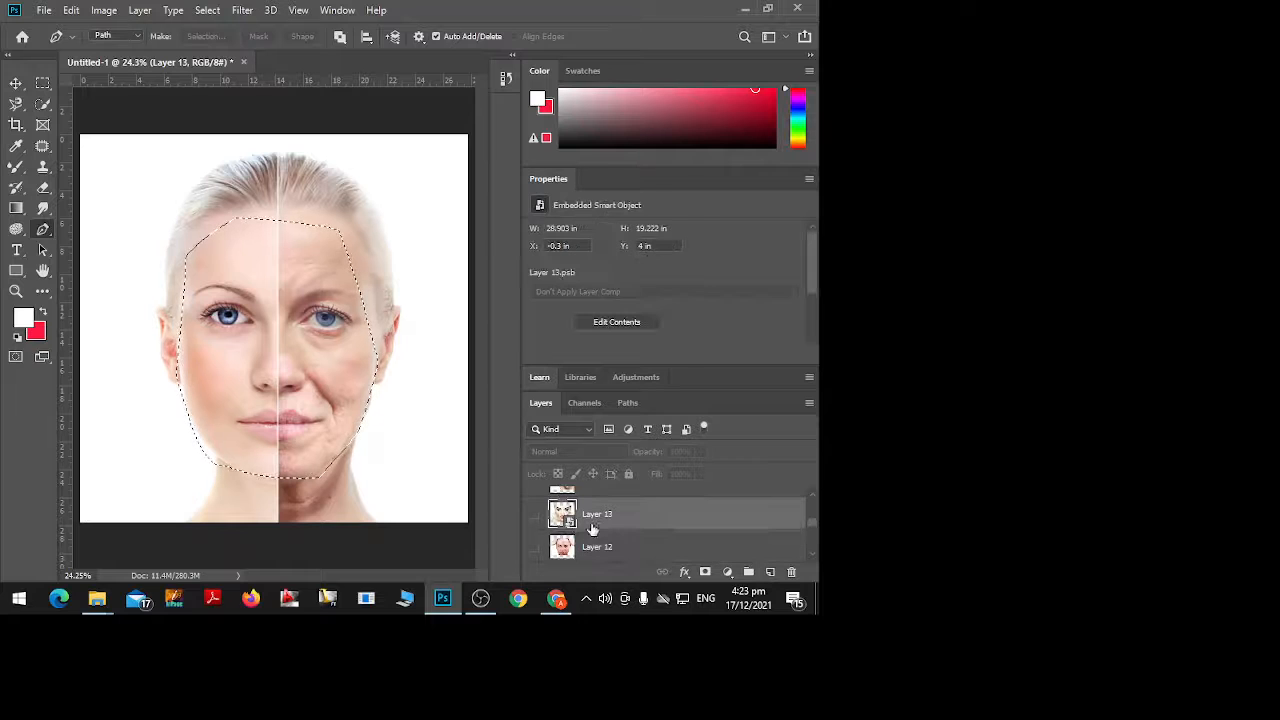
{"action": "left_click", "coordinate": [534, 515]}
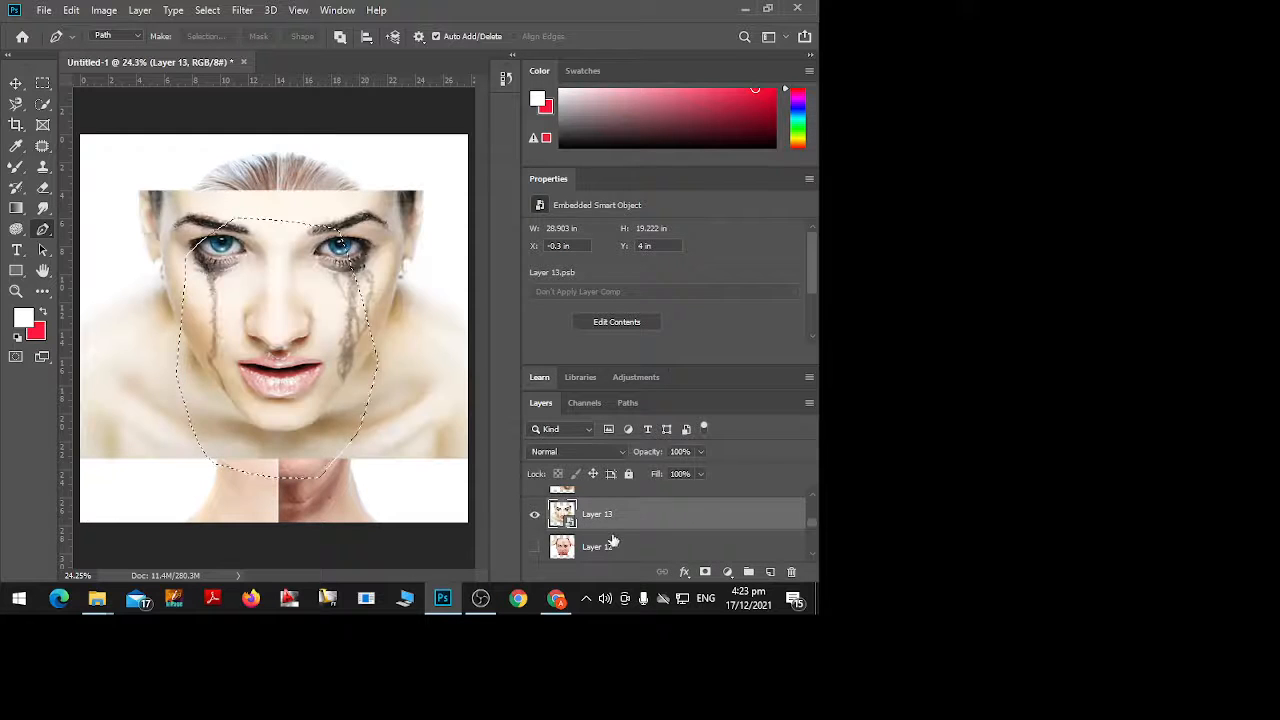
{"action": "key", "text": "ctrl+j"}
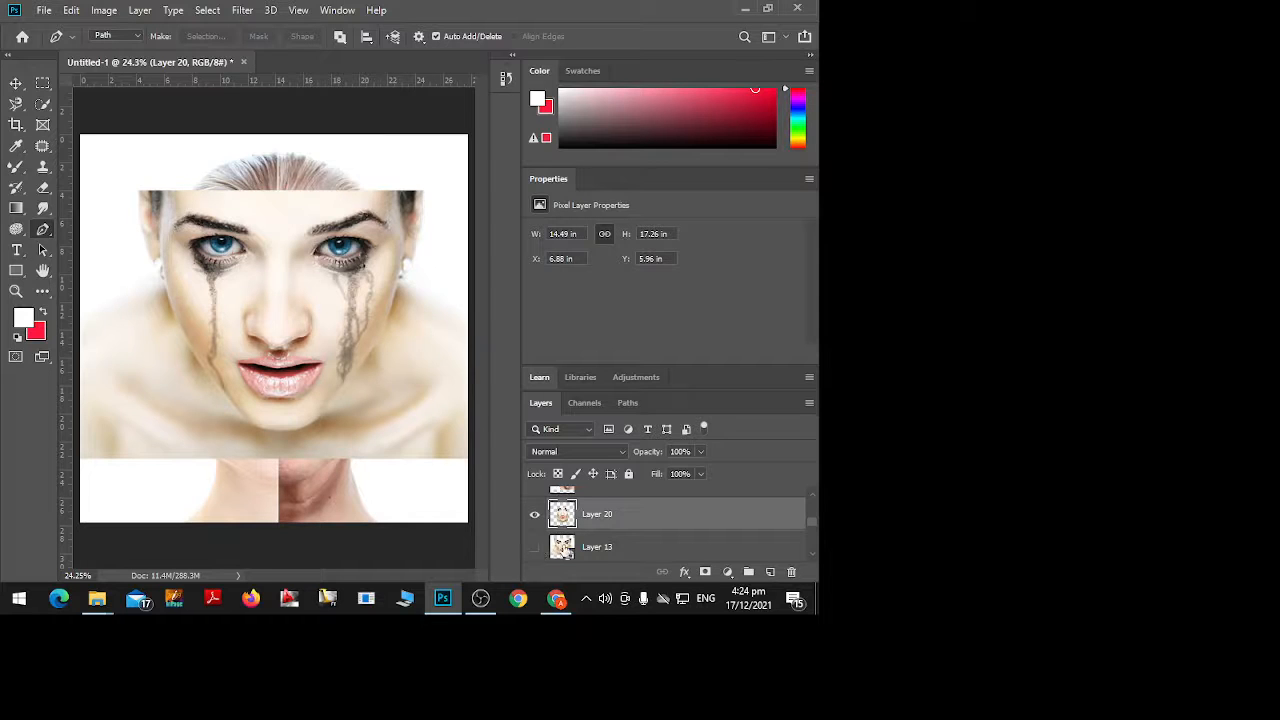
{"action": "left_click", "coordinate": [534, 547]}
Move the copied face cutout down so its eyes sit over the eyes of the Layer 11 face
{"action": "left_click_drag", "start_coordinate": [313, 369], "coordinate": [317, 396]}
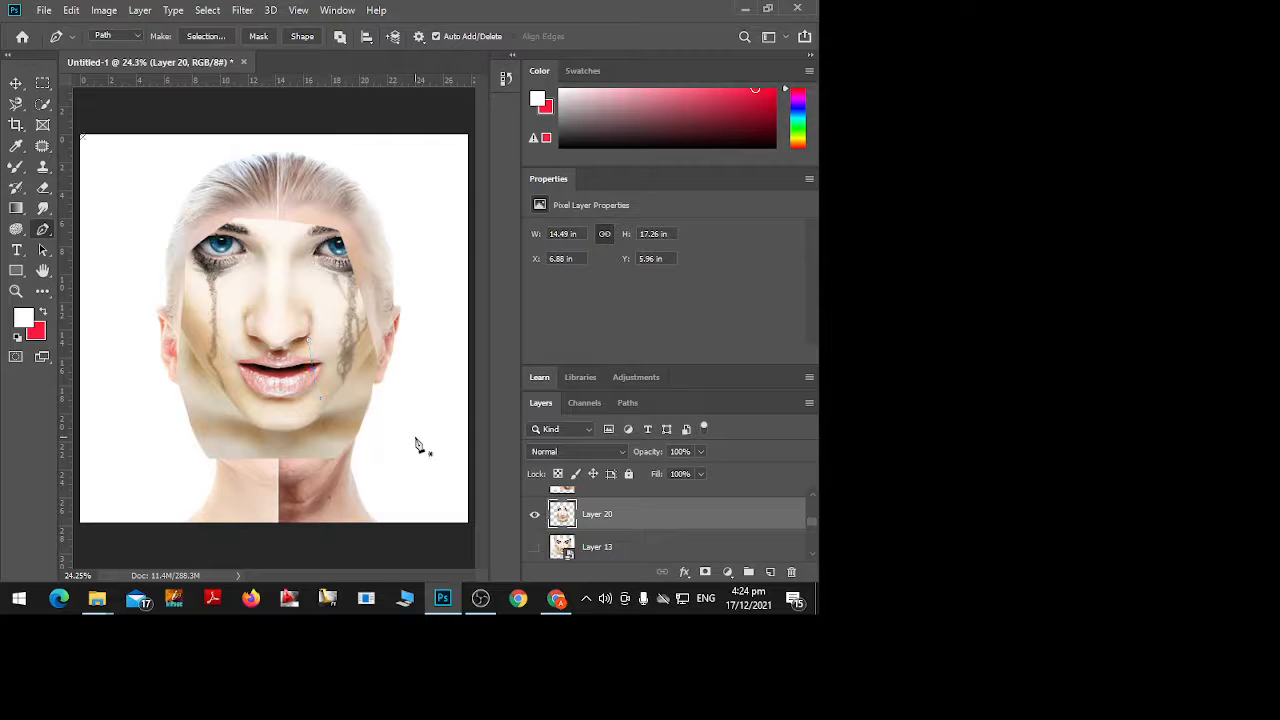
{"action": "key", "text": "v"}
{"action": "left_click_drag", "start_coordinate": [284, 374], "coordinate": [282, 434]}
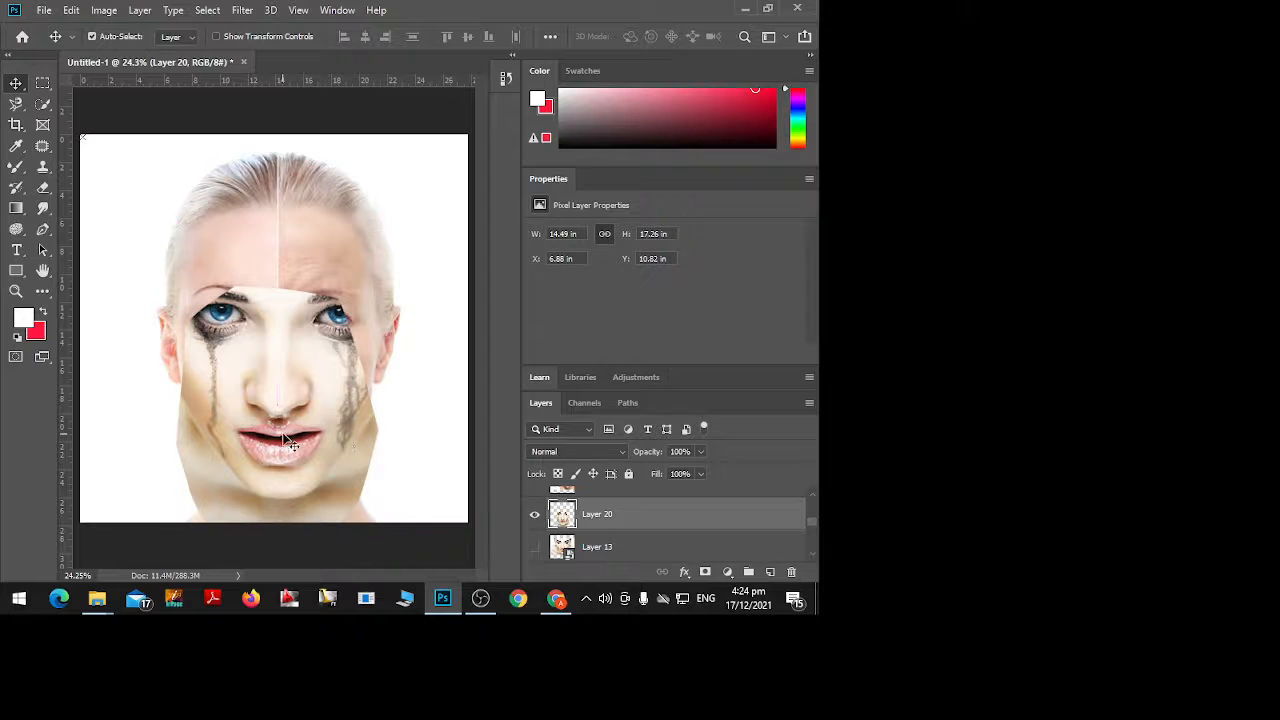
Set the face cutout's blend mode to Linear Burn and move it up so its lips overlap the lips below
{"action": "left_click", "coordinate": [623, 453]}
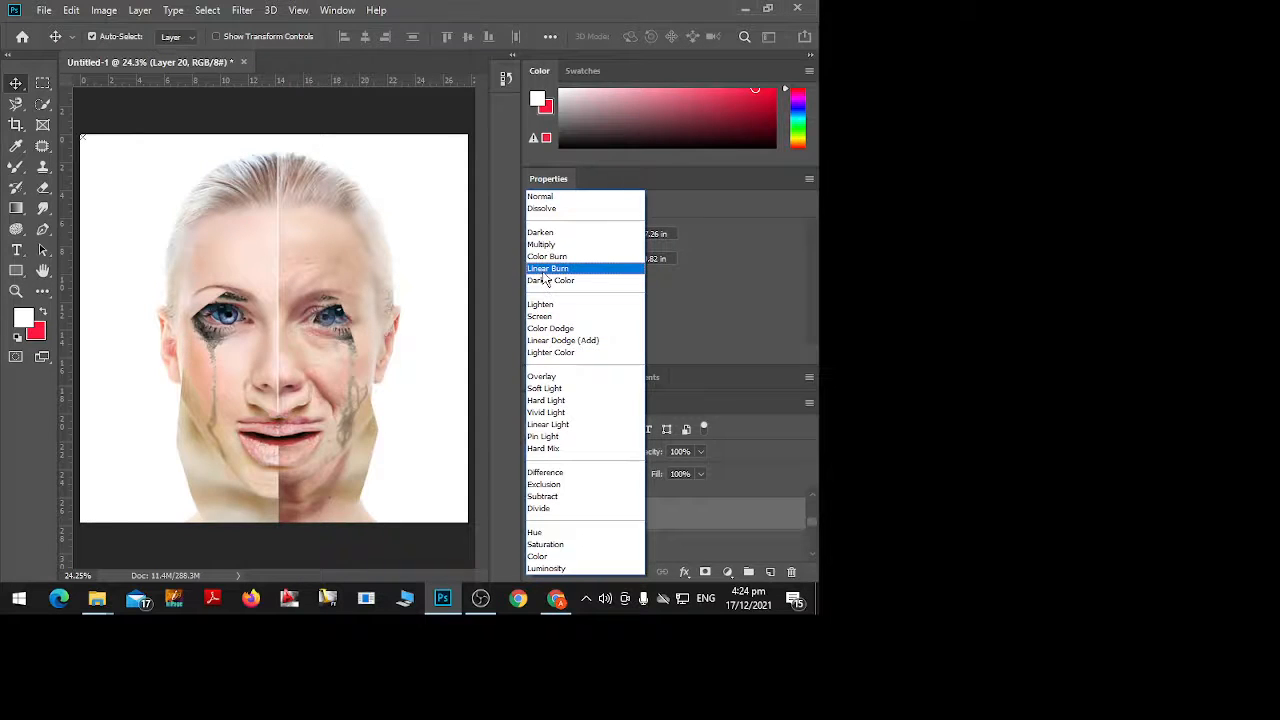
{"action": "left_click", "coordinate": [550, 268]}
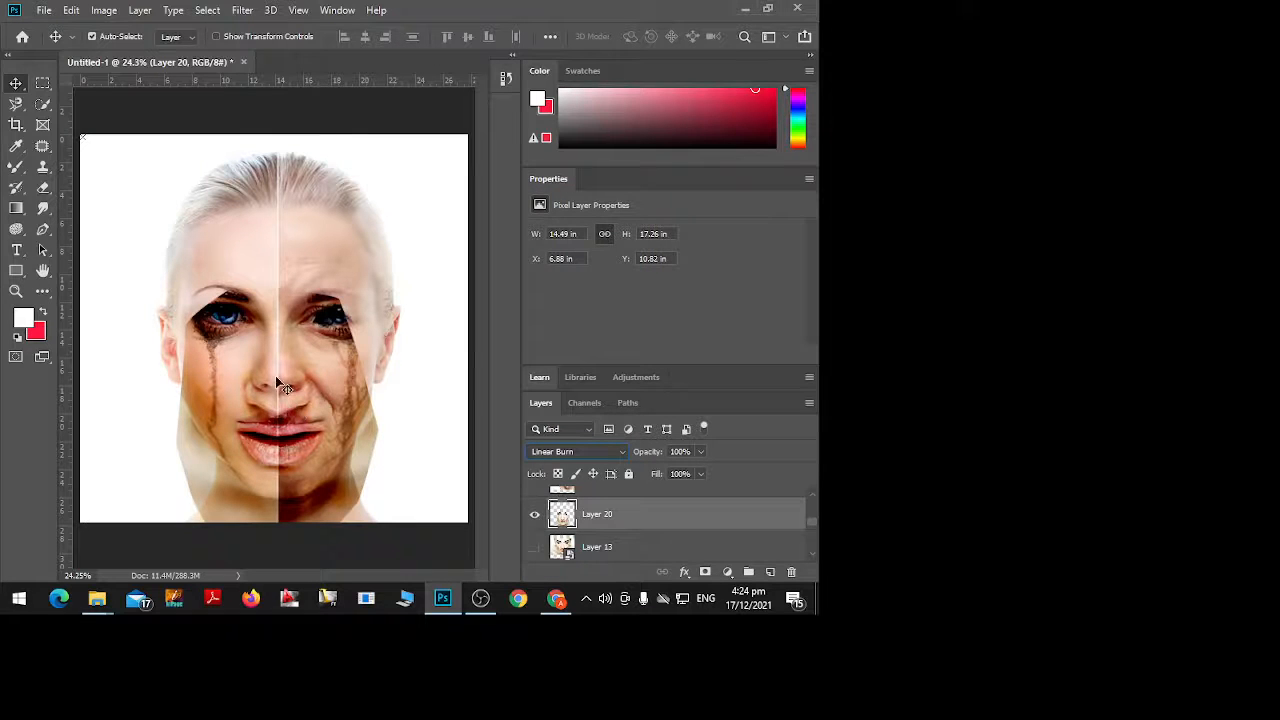
{"action": "left_click_drag", "start_coordinate": [297, 425], "coordinate": [299, 400]}
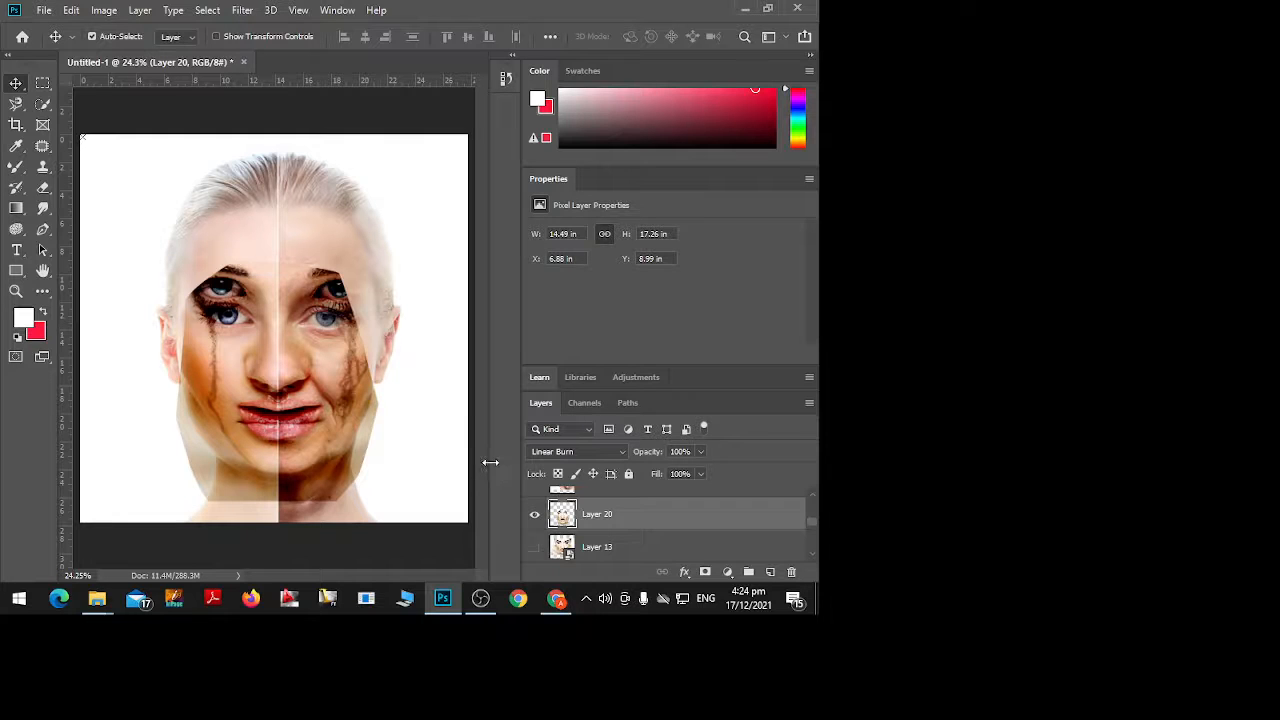
Hide Layer 20 and Layer 11, check Layer 8, and show Layer 9 as the only visible face
{"action": "left_click", "coordinate": [535, 516]}
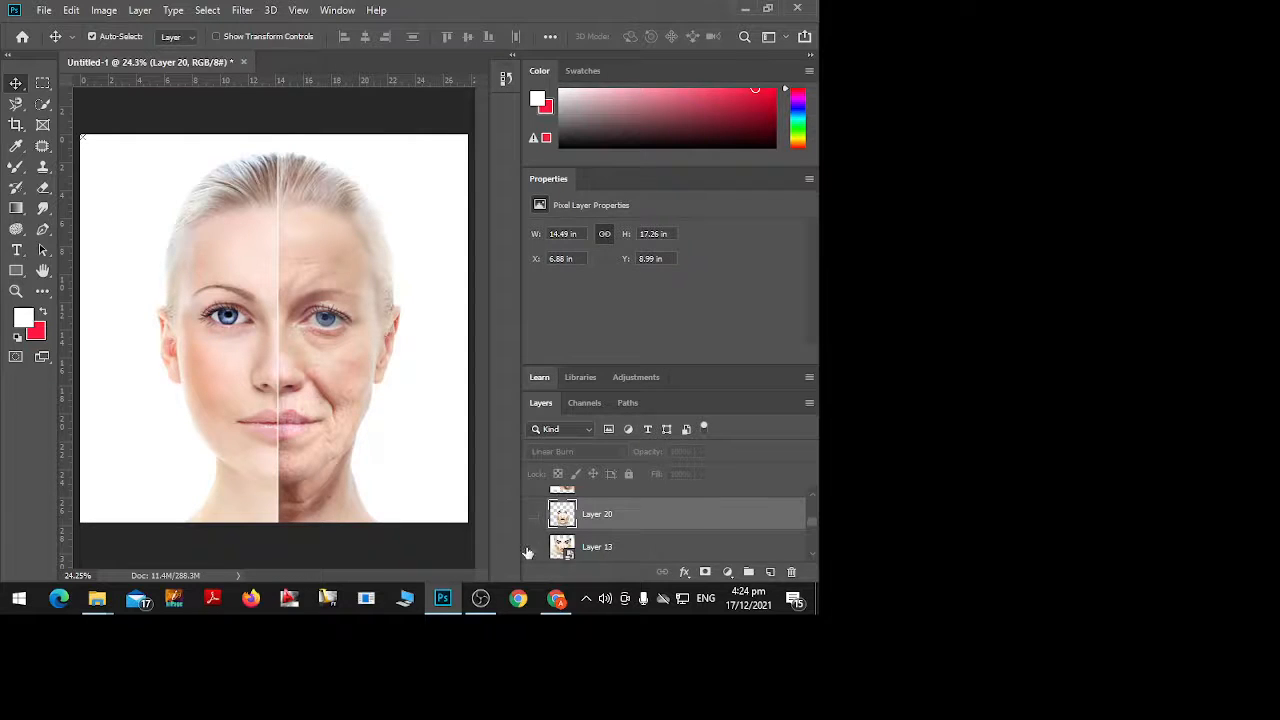
{"action": "scroll", "coordinate": [535, 540], "scroll_direction": "down", "scroll_amount": 3}
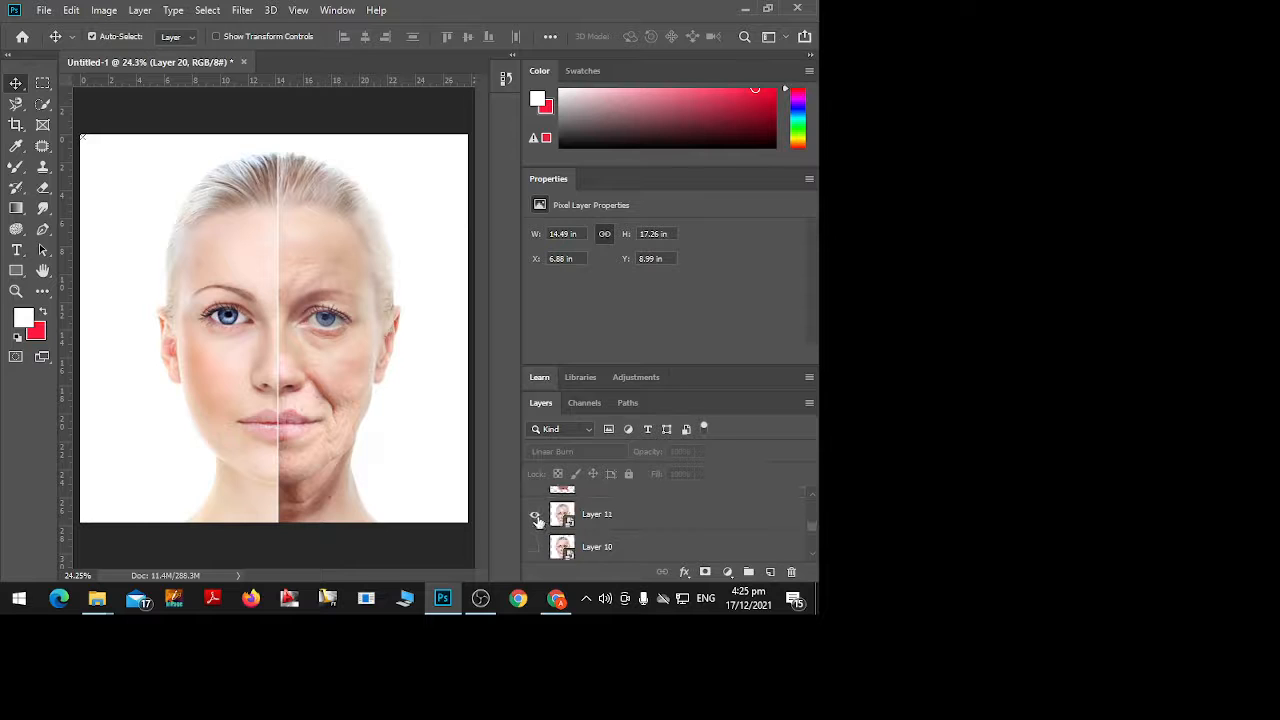
{"action": "left_click", "coordinate": [538, 520]}
{"action": "scroll", "coordinate": [535, 530], "scroll_direction": "down", "scroll_amount": 2}
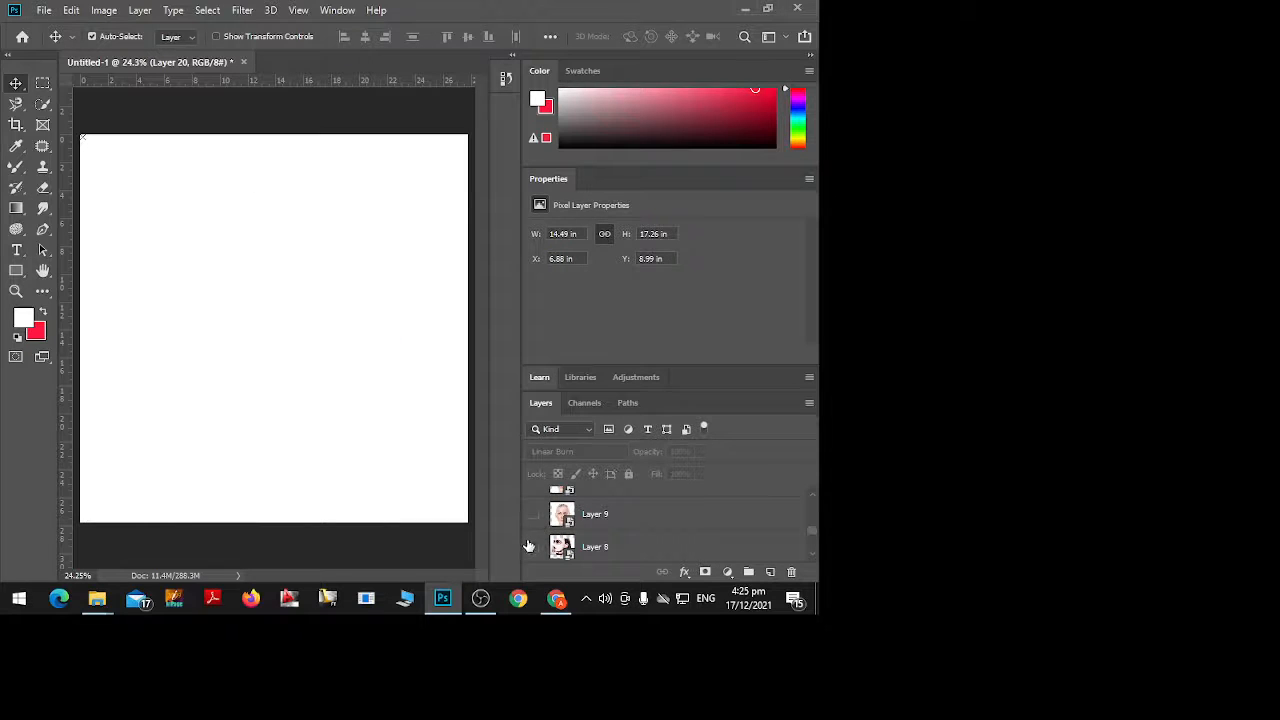
{"action": "left_click", "coordinate": [533, 547]}
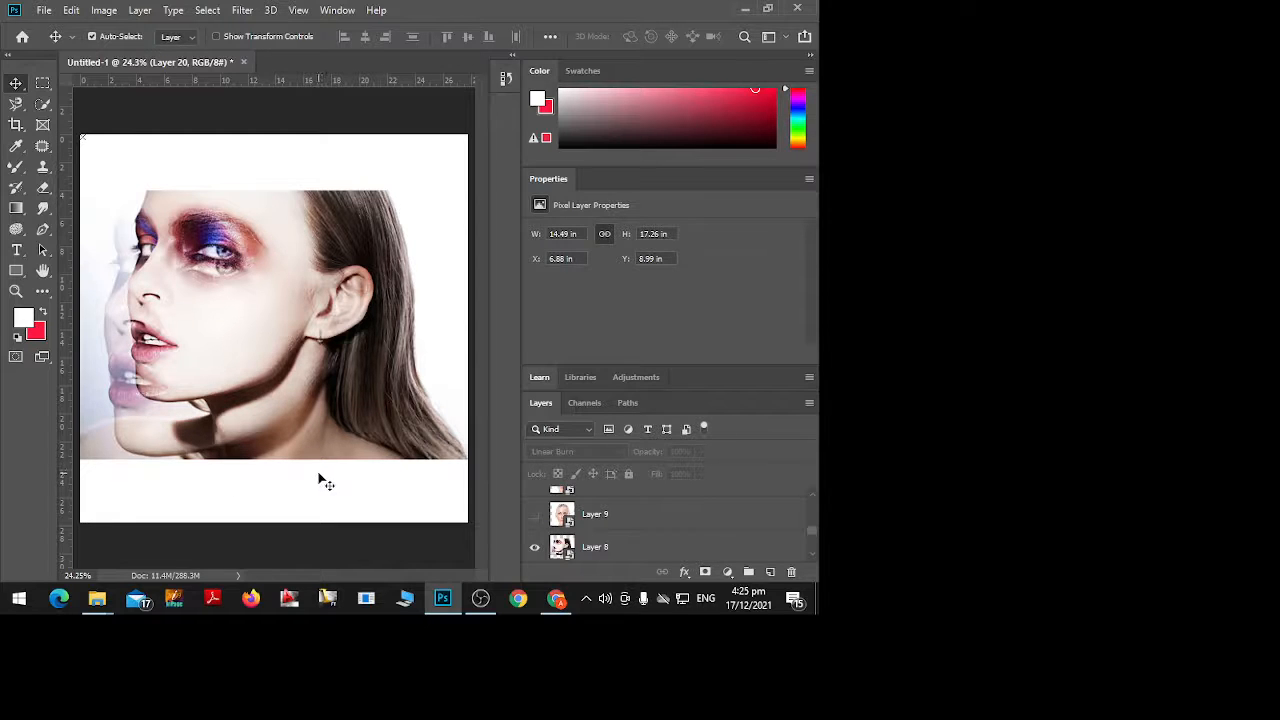
{"action": "left_click", "coordinate": [534, 547]}
{"action": "left_click", "coordinate": [534, 514]}
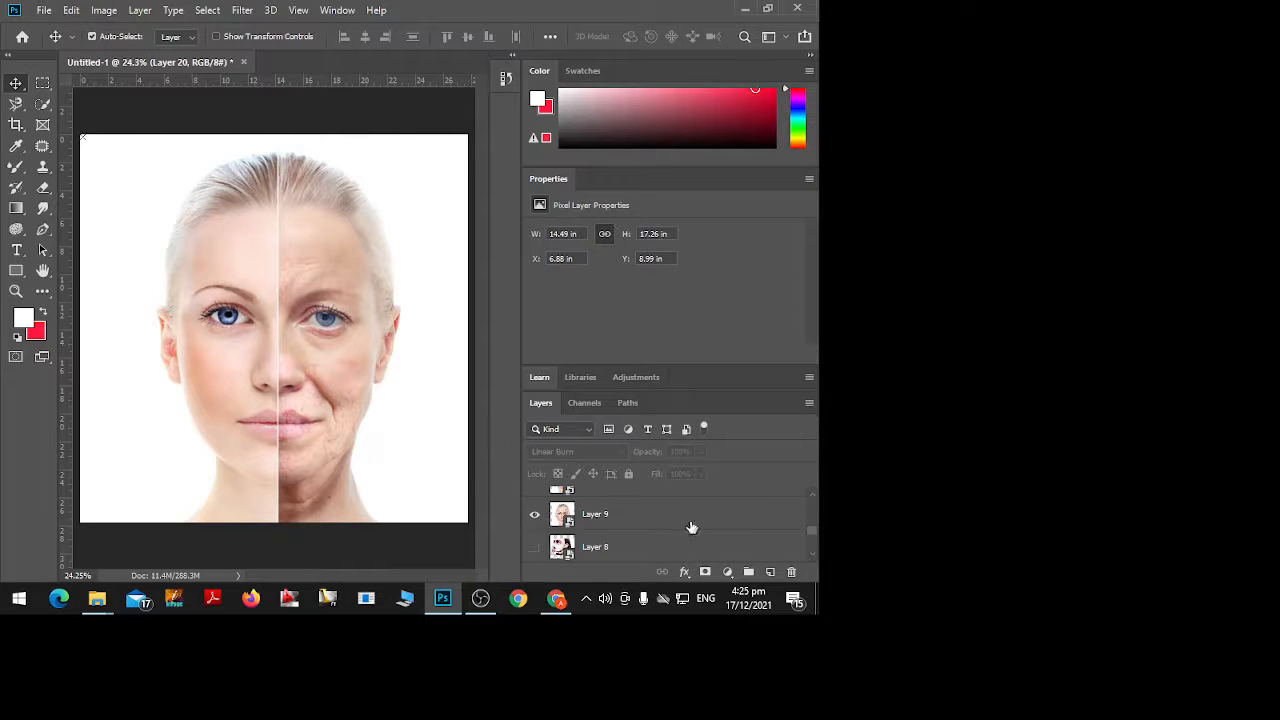
Duplicate the hidden Layer 20, and duplicate the visible Layer 9 as well
{"action": "key", "text": "ctrl+j"}
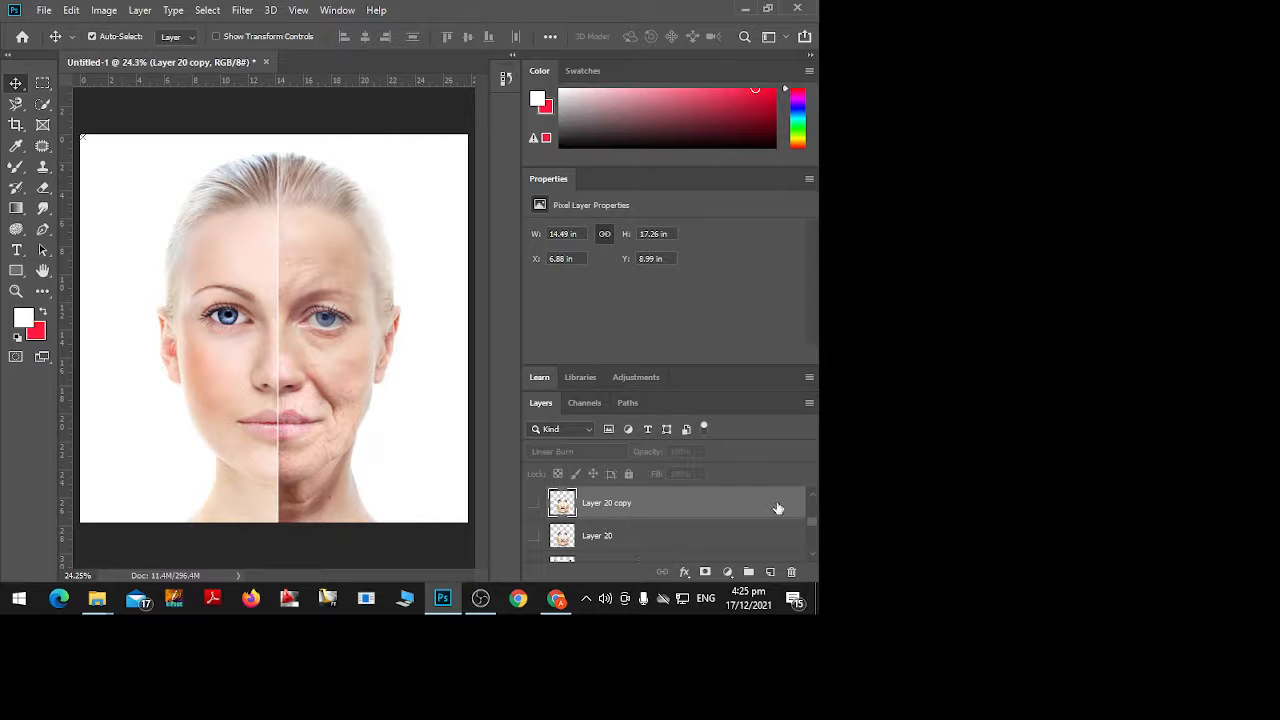
{"action": "left_click", "coordinate": [659, 542]}
{"action": "scroll", "coordinate": [659, 541], "scroll_direction": "down", "scroll_amount": 1}
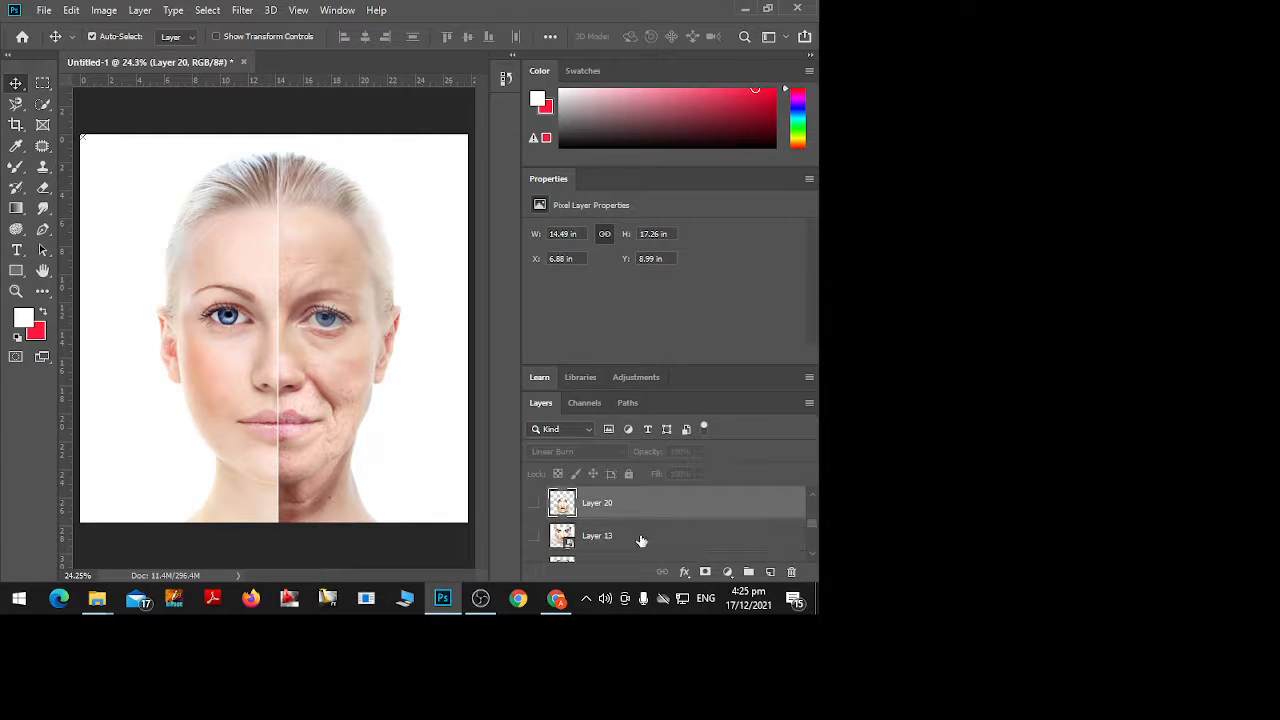
{"action": "scroll", "coordinate": [617, 543], "scroll_direction": "down", "scroll_amount": 1}
{"action": "left_click", "coordinate": [600, 540]}
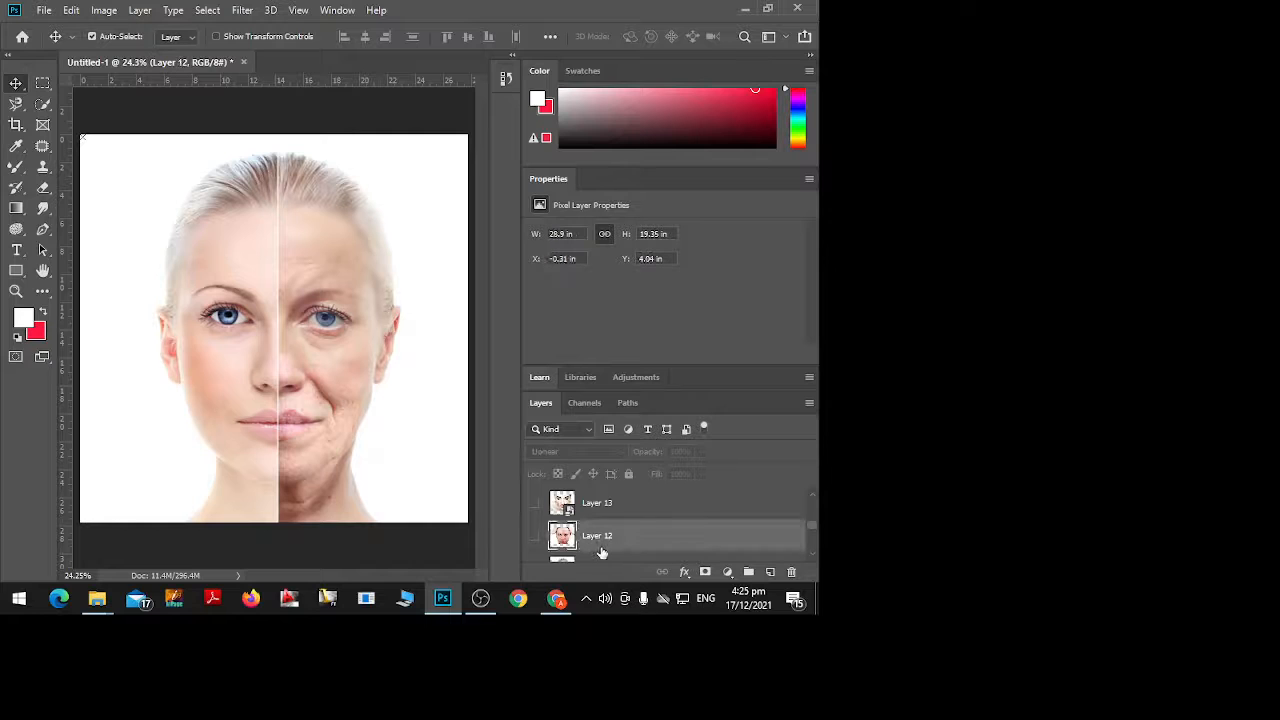
{"action": "scroll", "coordinate": [596, 538], "scroll_direction": "down", "scroll_amount": 1}
{"action": "left_click", "coordinate": [593, 539]}
{"action": "scroll", "coordinate": [624, 543], "scroll_direction": "down", "scroll_amount": 3}
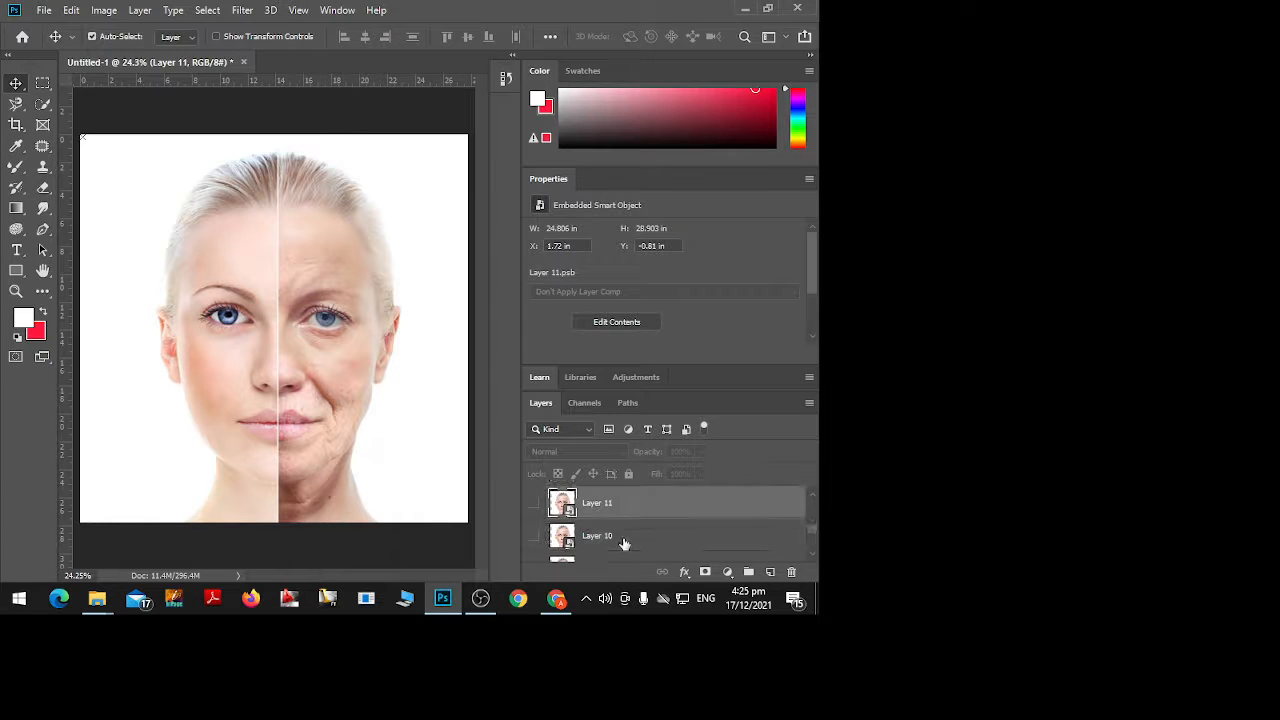
{"action": "left_click", "coordinate": [610, 512]}
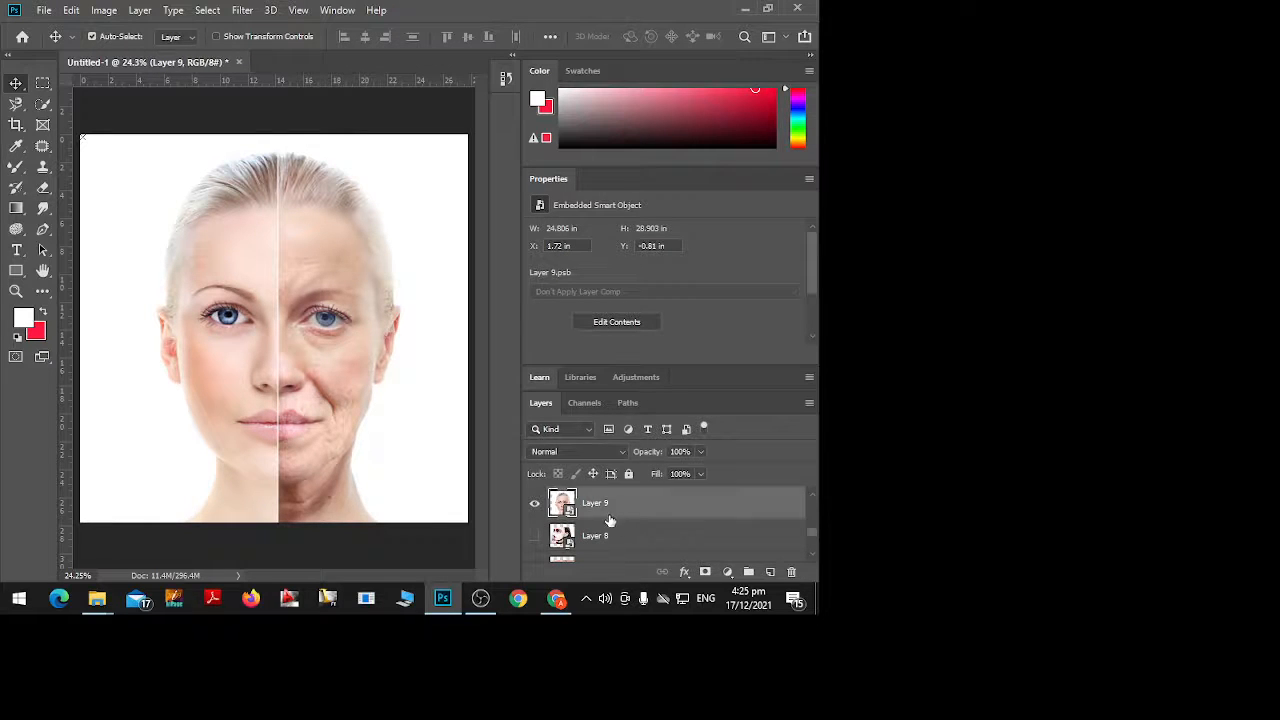
{"action": "key", "text": "ctrl+j"}
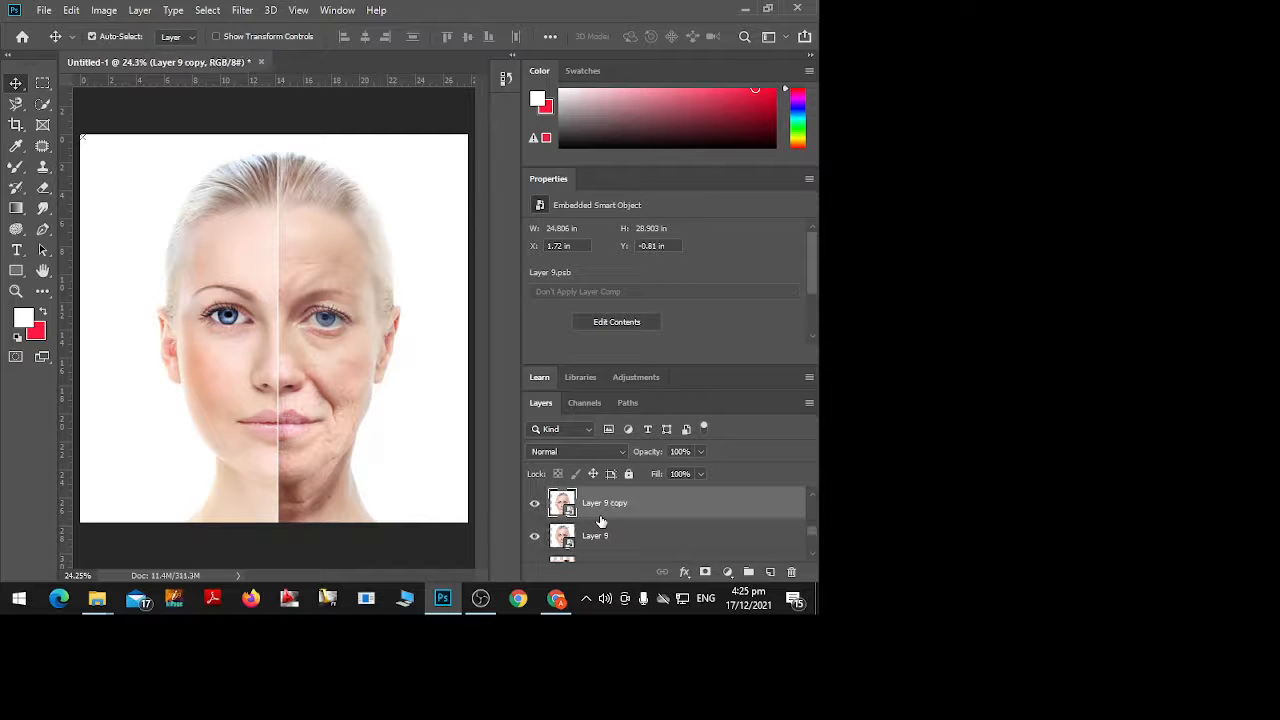
Turn off the R and G channels in the blending options of Layer 9 copy
{"action": "right_click", "coordinate": [774, 500]}
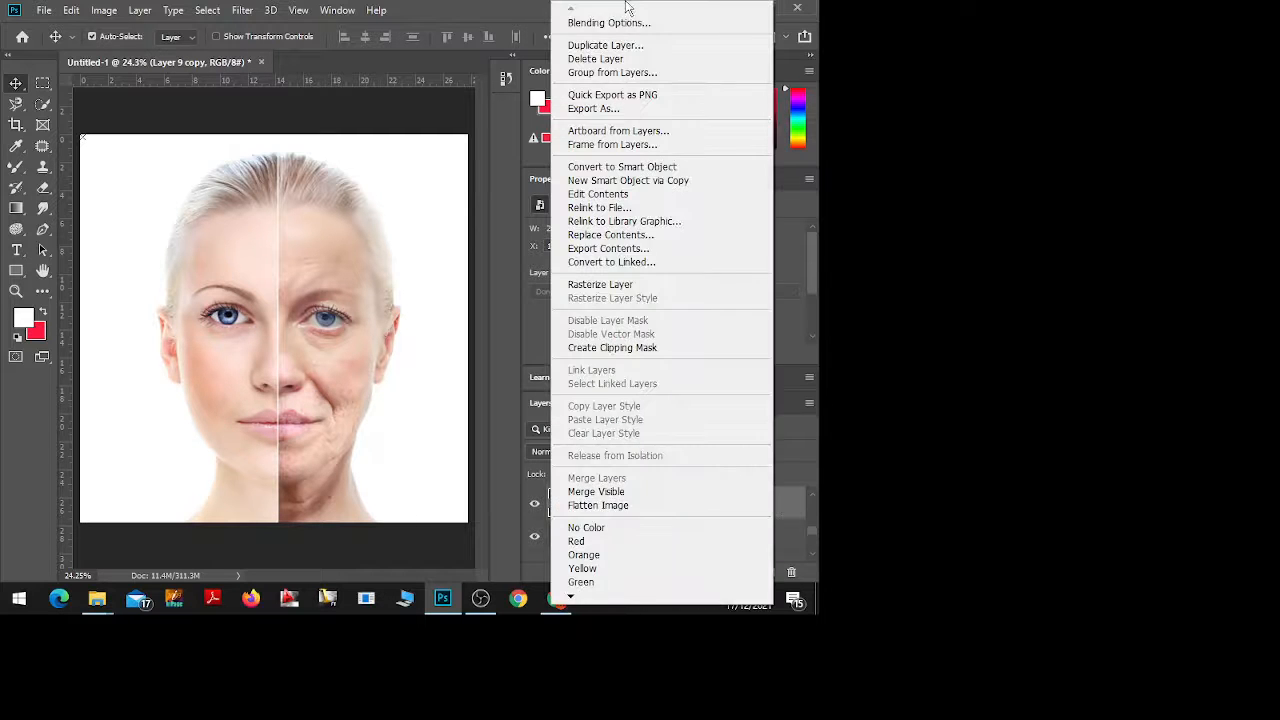
{"action": "left_click", "coordinate": [609, 22]}
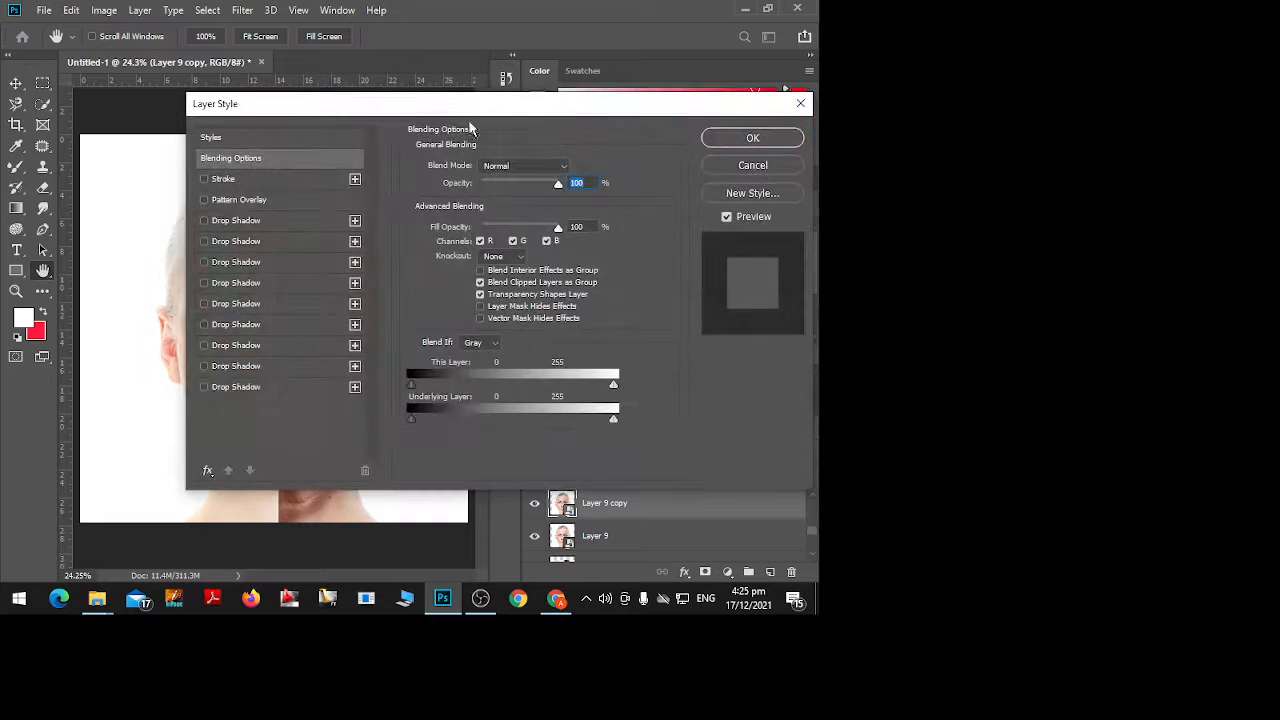
{"action": "left_click", "coordinate": [512, 241]}
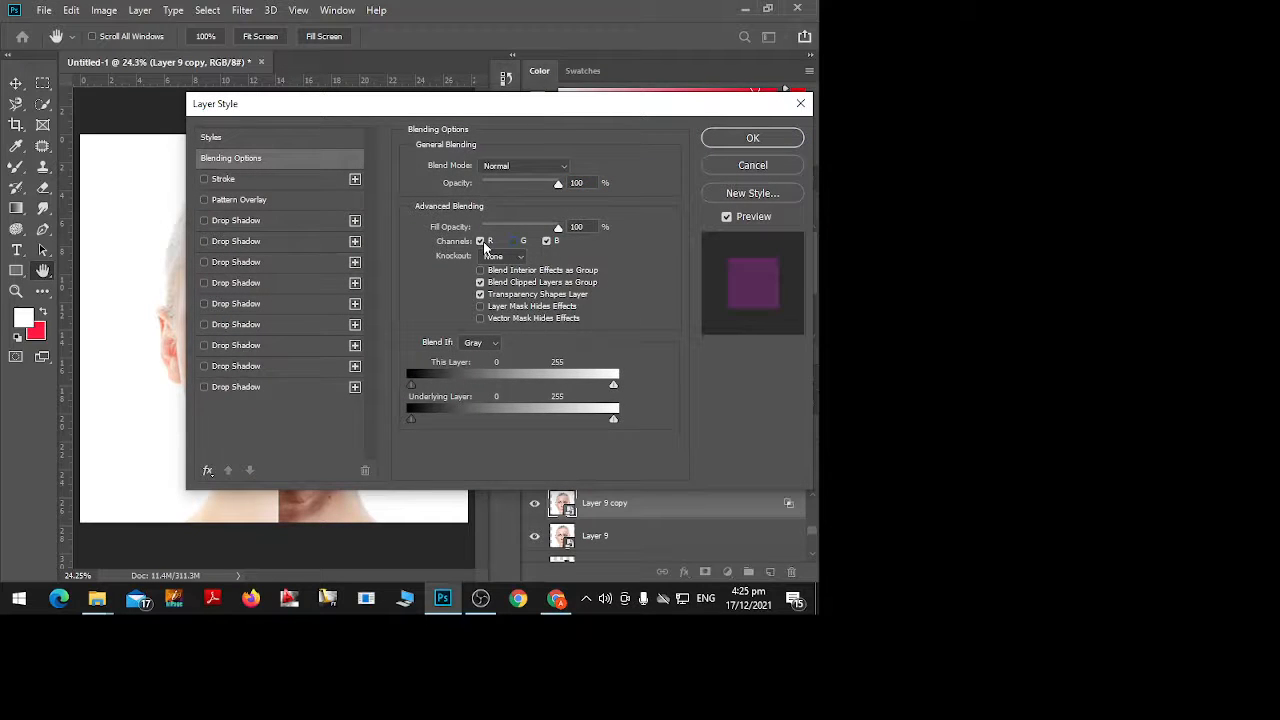
{"action": "left_click", "coordinate": [480, 241]}
{"action": "left_click", "coordinate": [732, 140]}
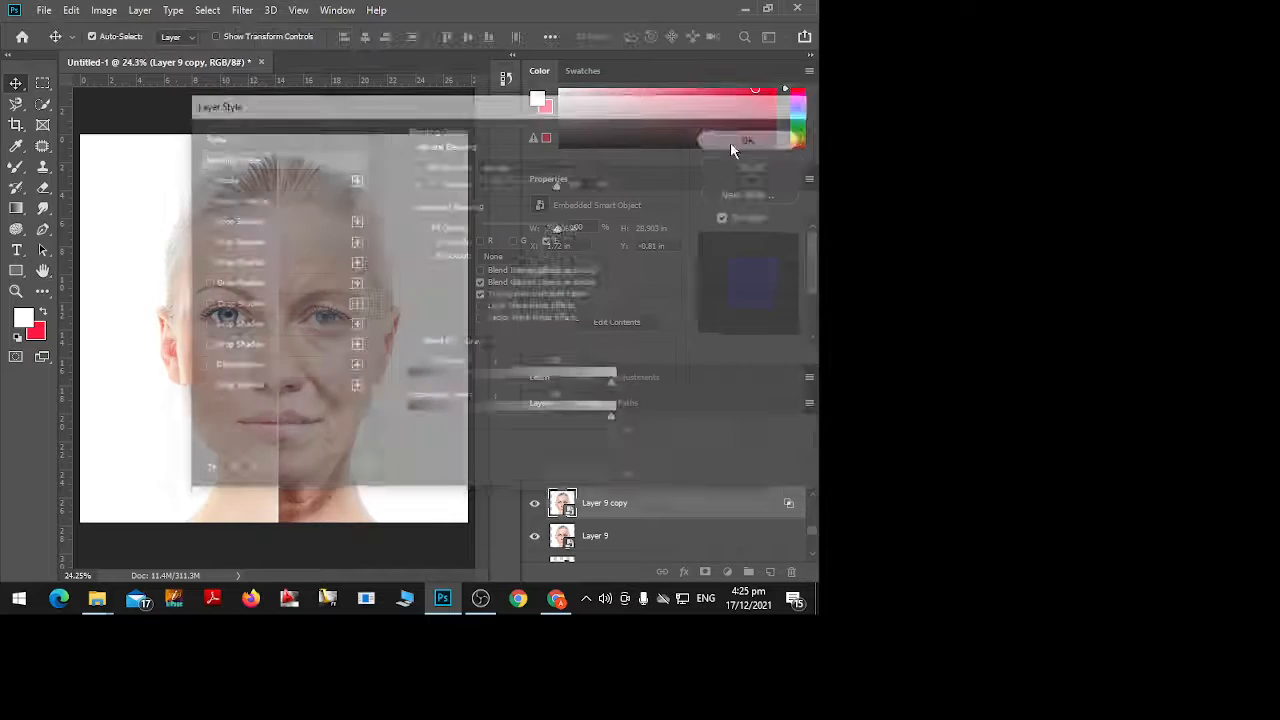
{"action": "left_click", "coordinate": [626, 539]}
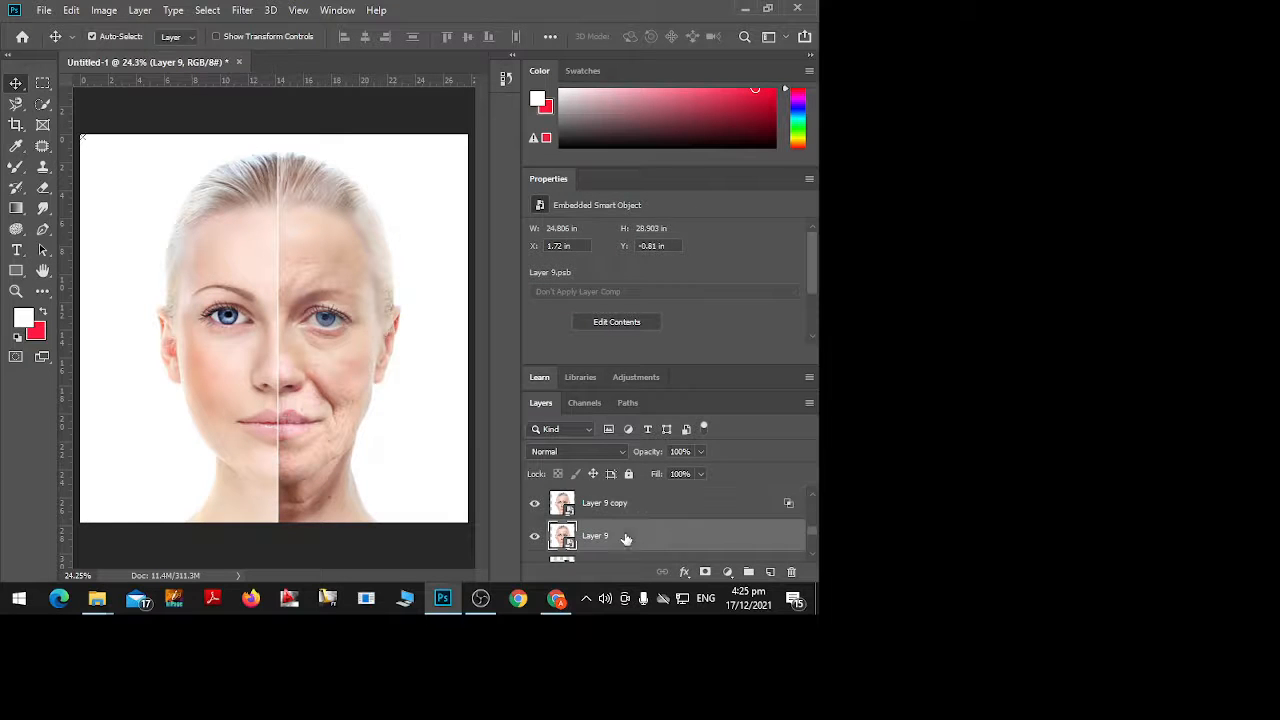
{"action": "right_click", "coordinate": [778, 536]}
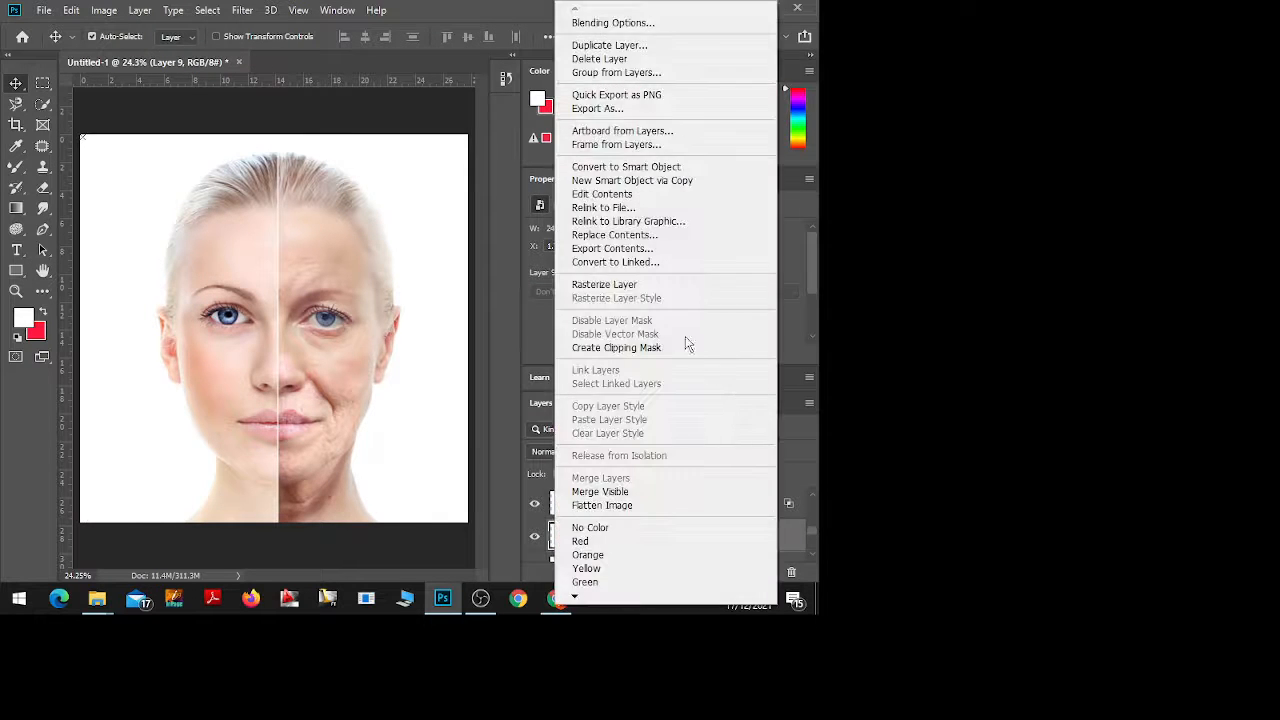
{"action": "left_click", "coordinate": [608, 28]}
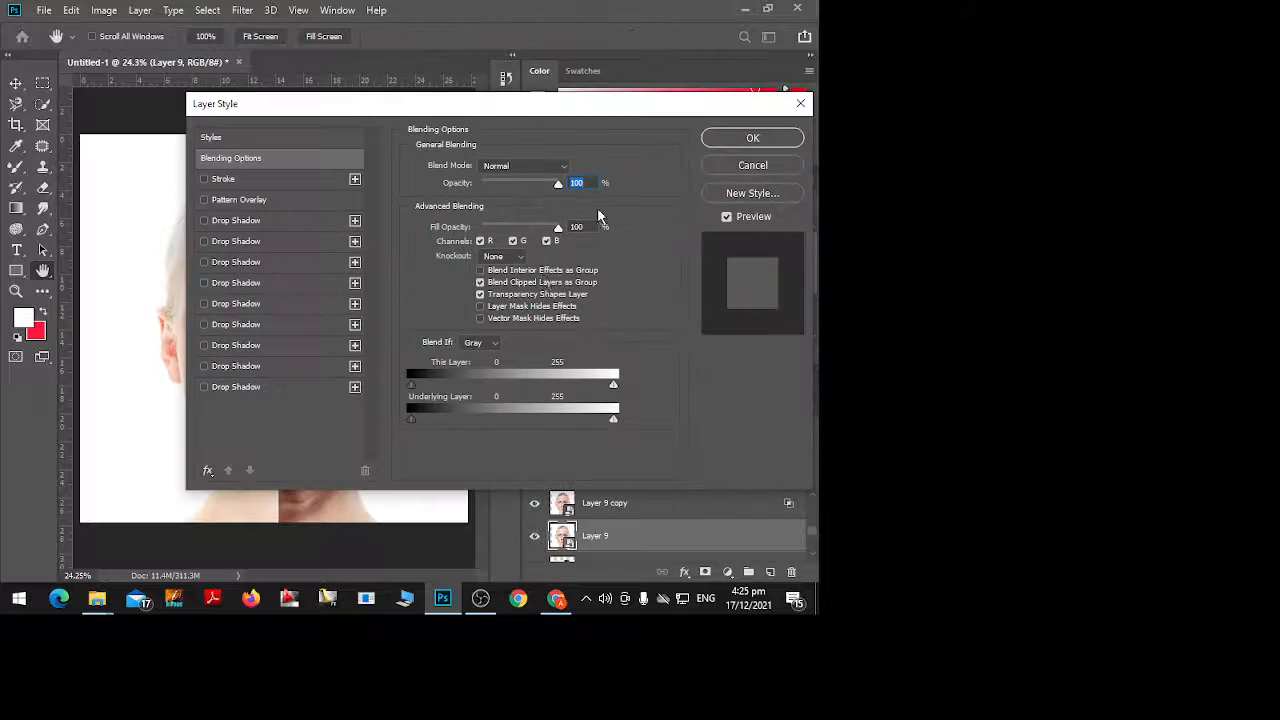
{"action": "left_click", "coordinate": [804, 104]}
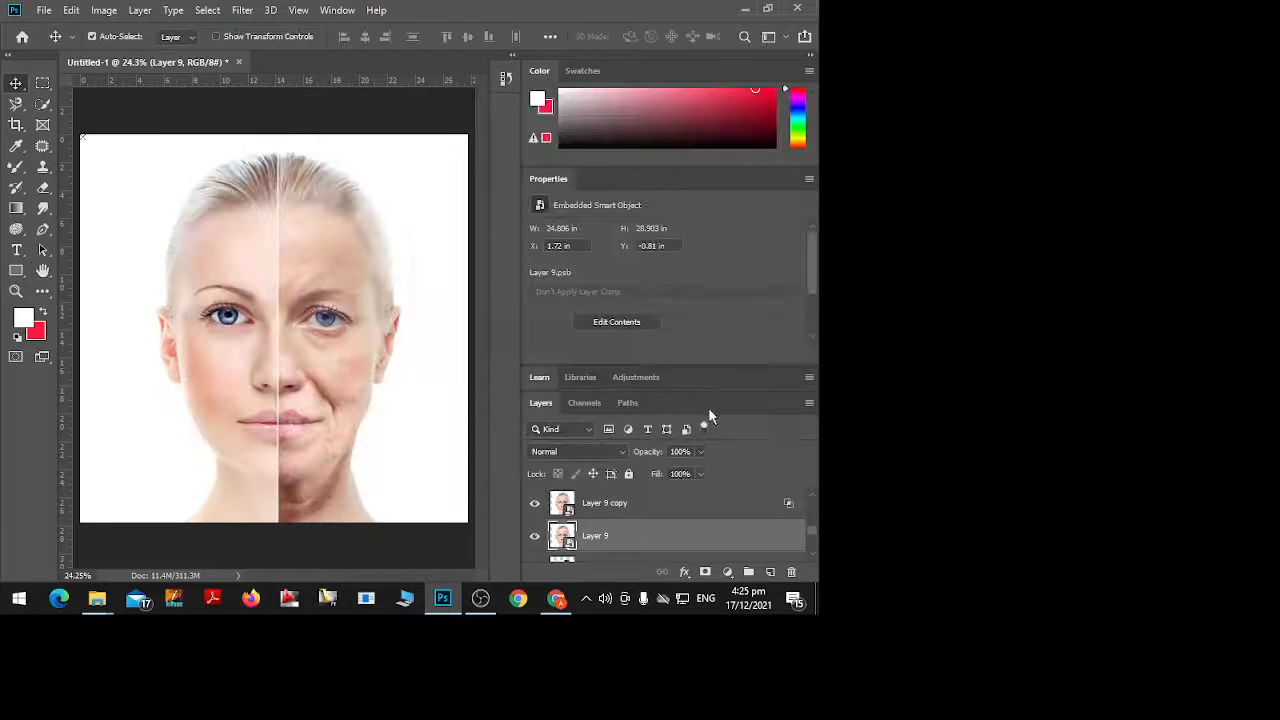
Turn off only the B channel in Layer 9's blending options, keeping R and G enabled
{"action": "right_click", "coordinate": [772, 537]}
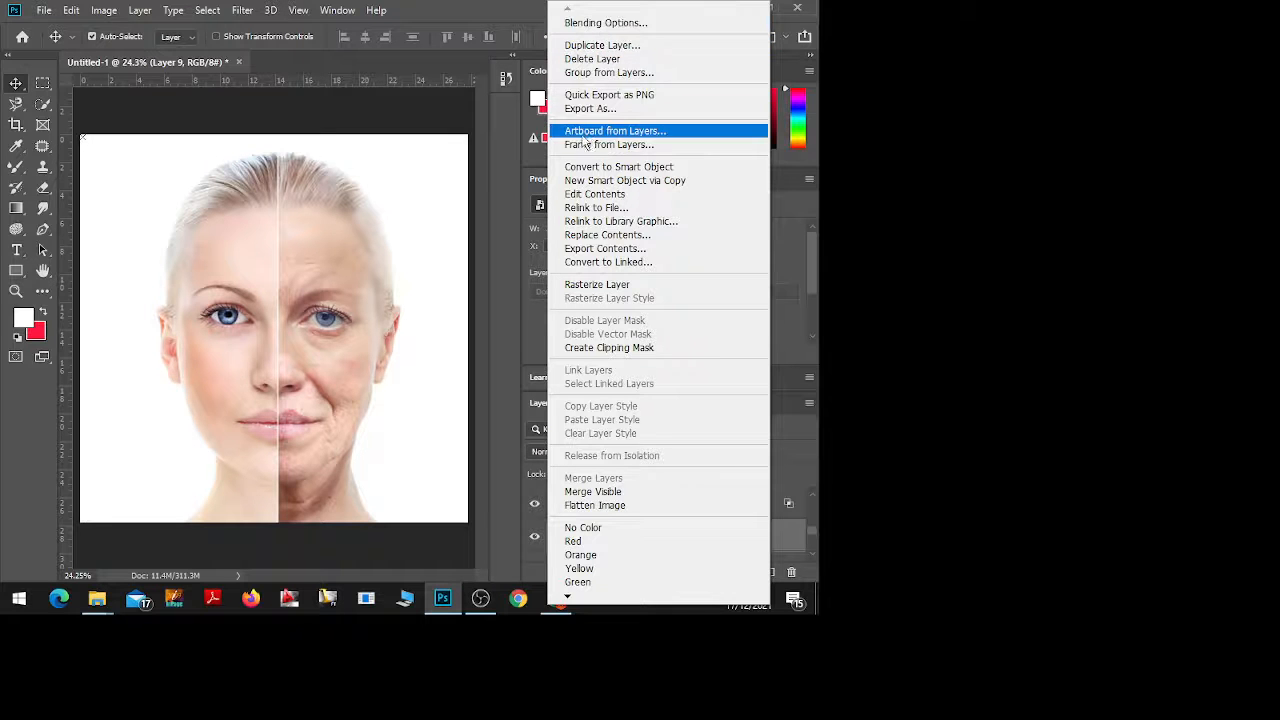
{"action": "left_click", "coordinate": [605, 22]}
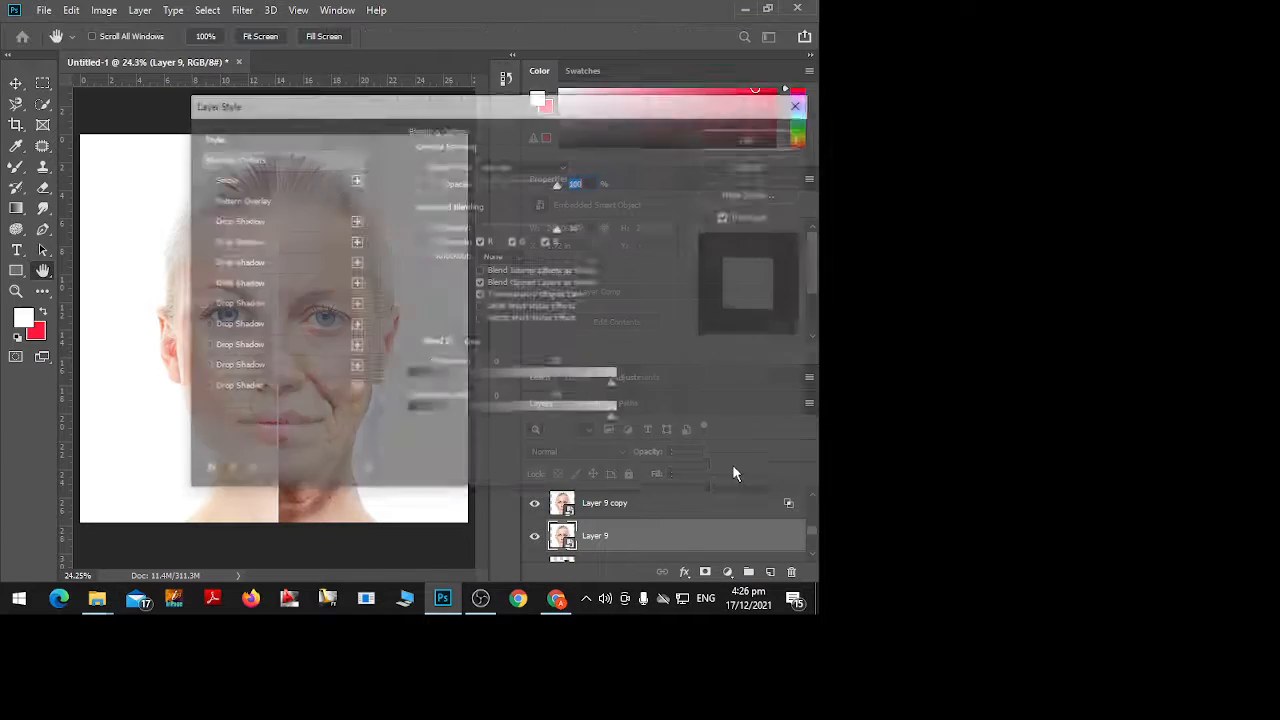
{"action": "left_click", "coordinate": [546, 241]}
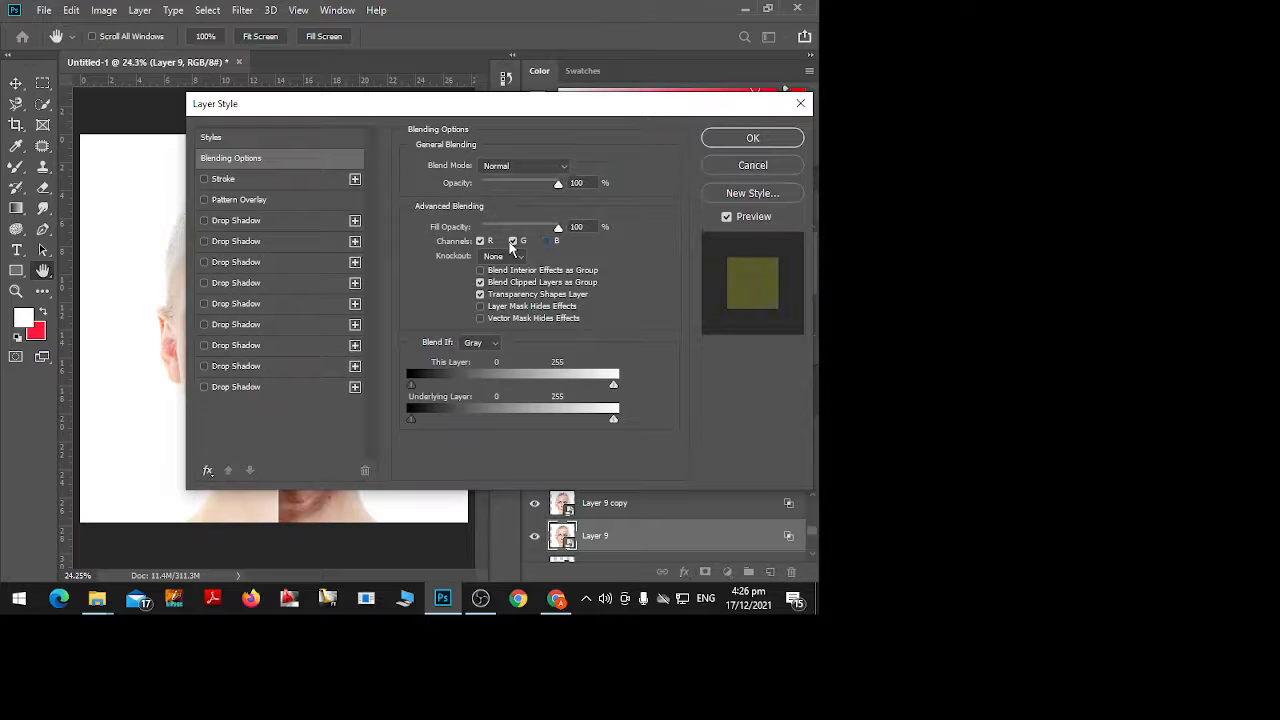
{"action": "left_click", "coordinate": [511, 241]}
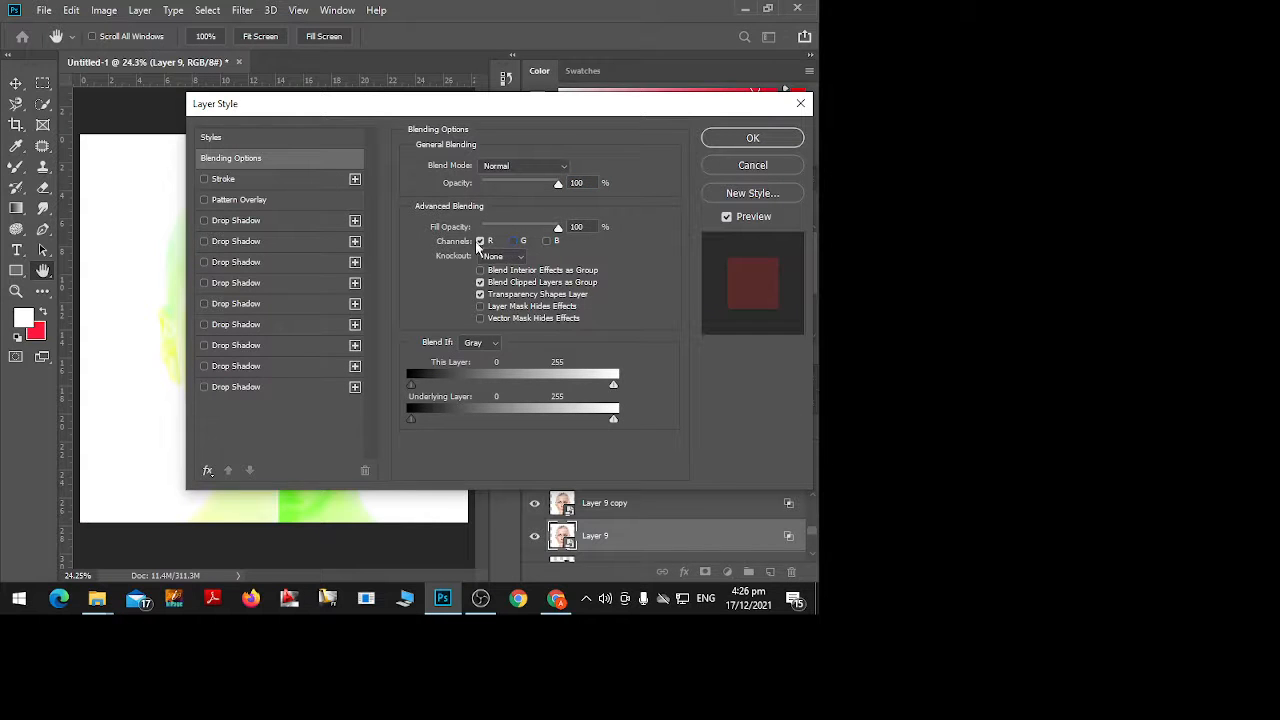
{"action": "left_click", "coordinate": [513, 242]}
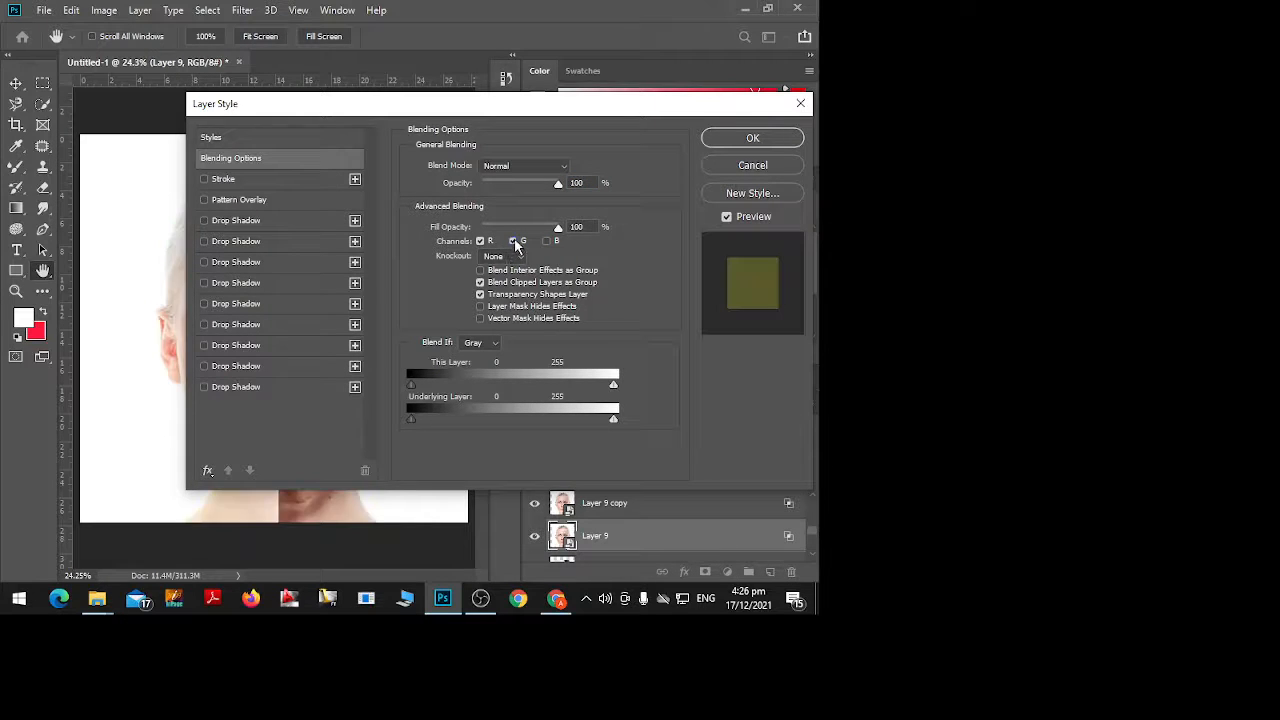
{"action": "left_click", "coordinate": [752, 137]}
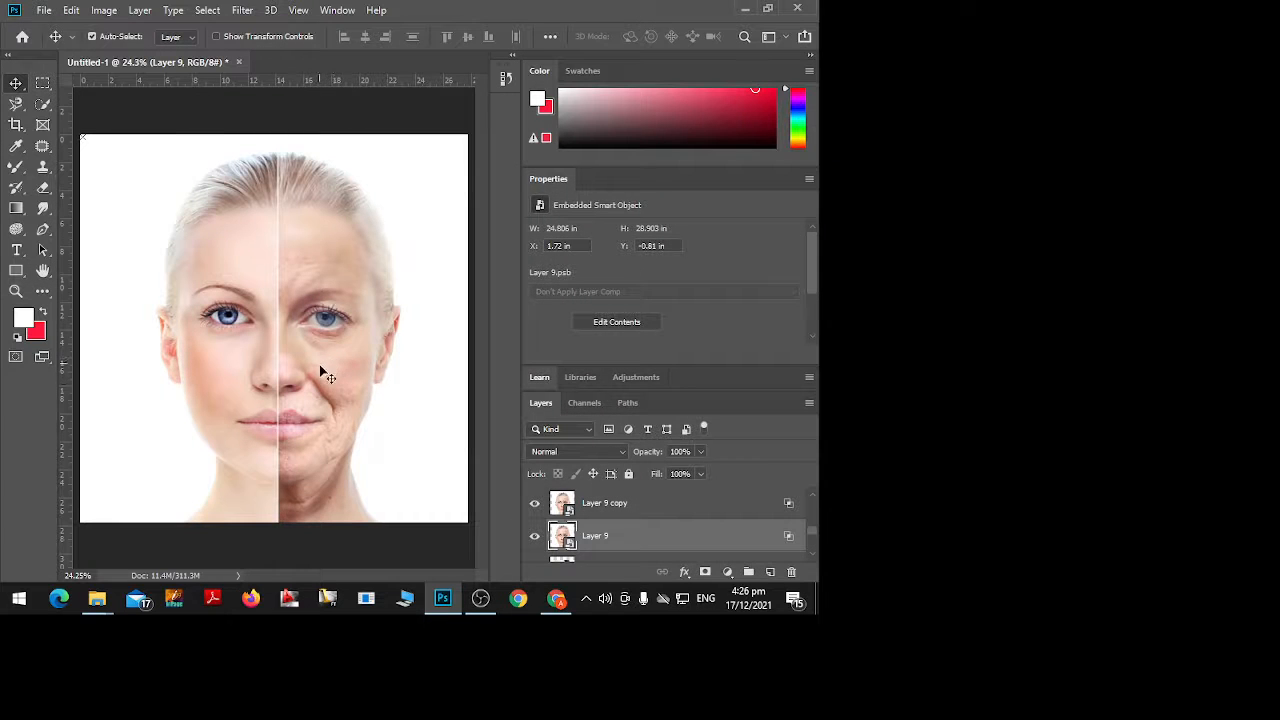
Try to free-transform Layer 9, and move Layer 9 copy right and up to about X 5.15 in, Y -2.25 in
{"action": "key", "text": "ctrl+t"}
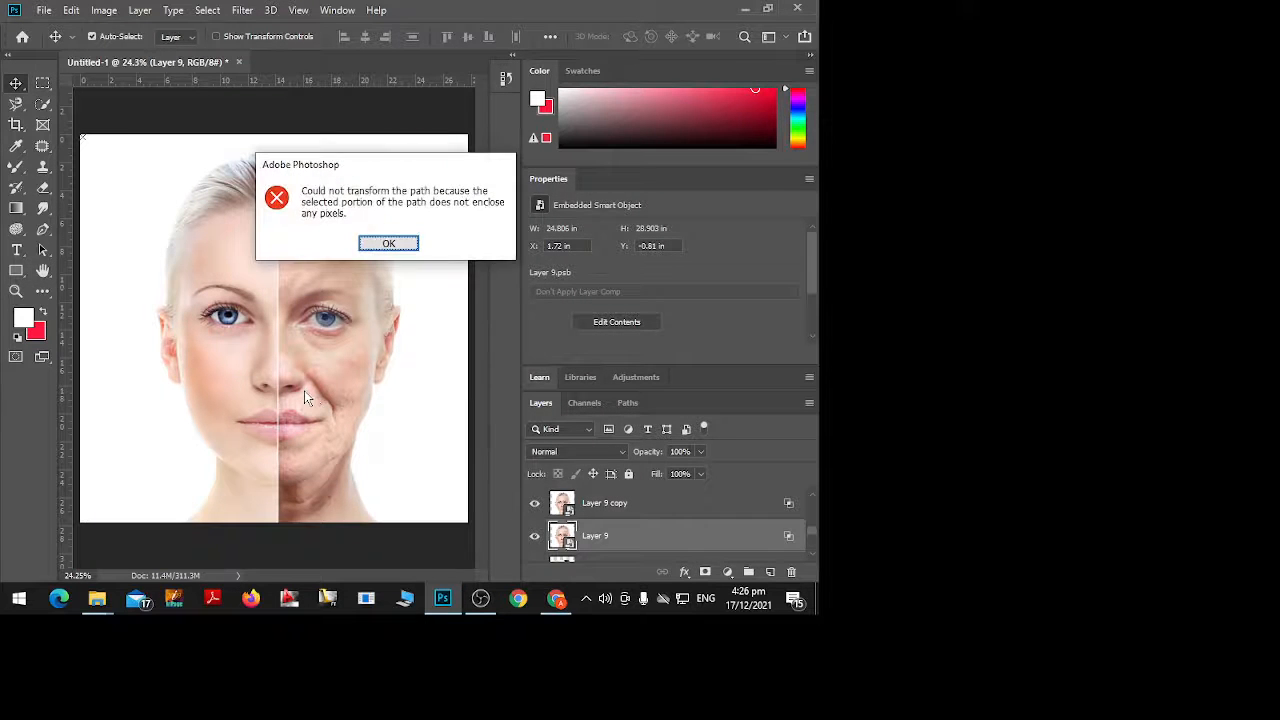
{"action": "left_click", "coordinate": [389, 244]}
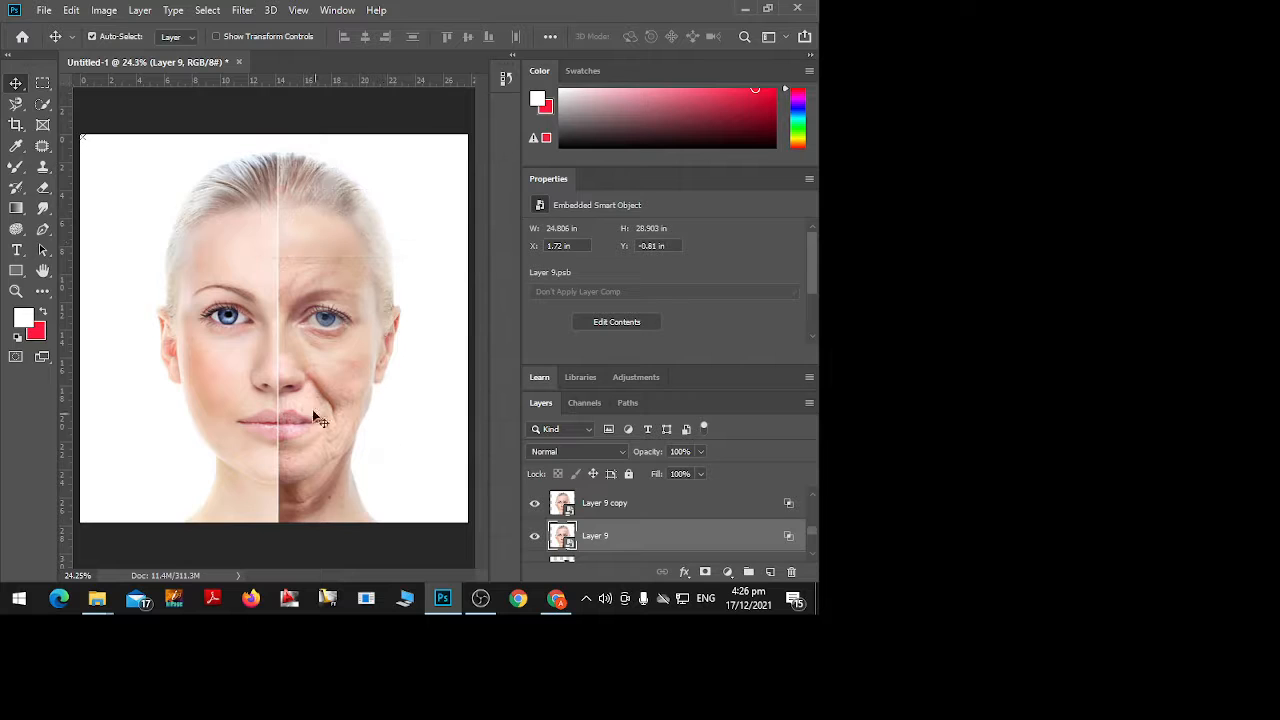
{"action": "left_click_drag", "start_coordinate": [292, 383], "coordinate": [348, 374]}
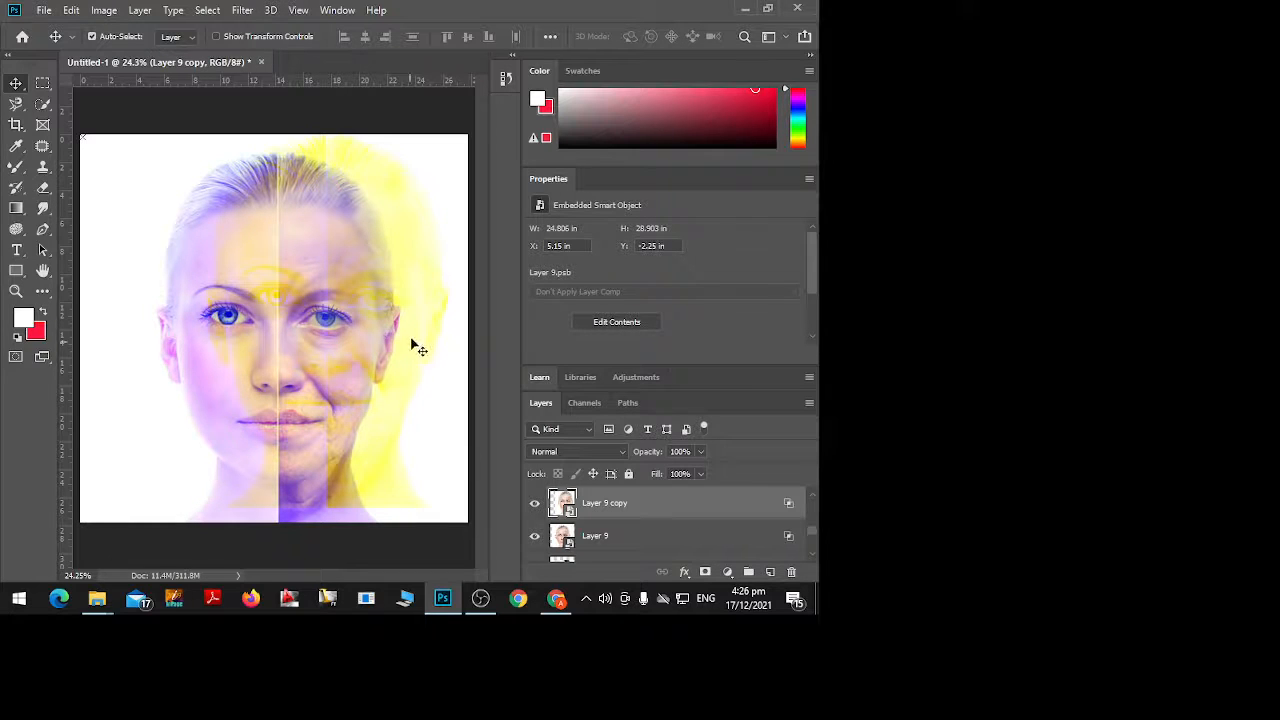
Enable the G channel in Layer 9 copy's blending options and move the layer left to about X -4.29 in, Y -2.25 in
{"action": "right_click", "coordinate": [688, 508]}
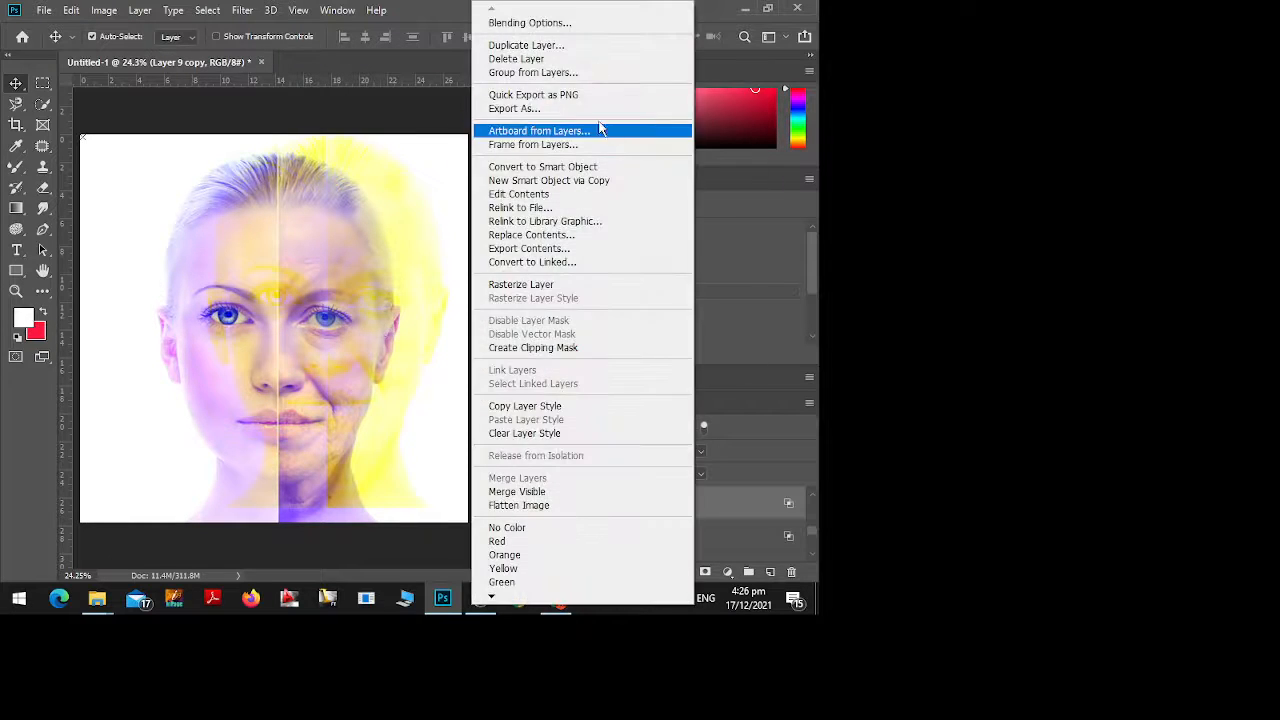
{"action": "left_click", "coordinate": [560, 20]}
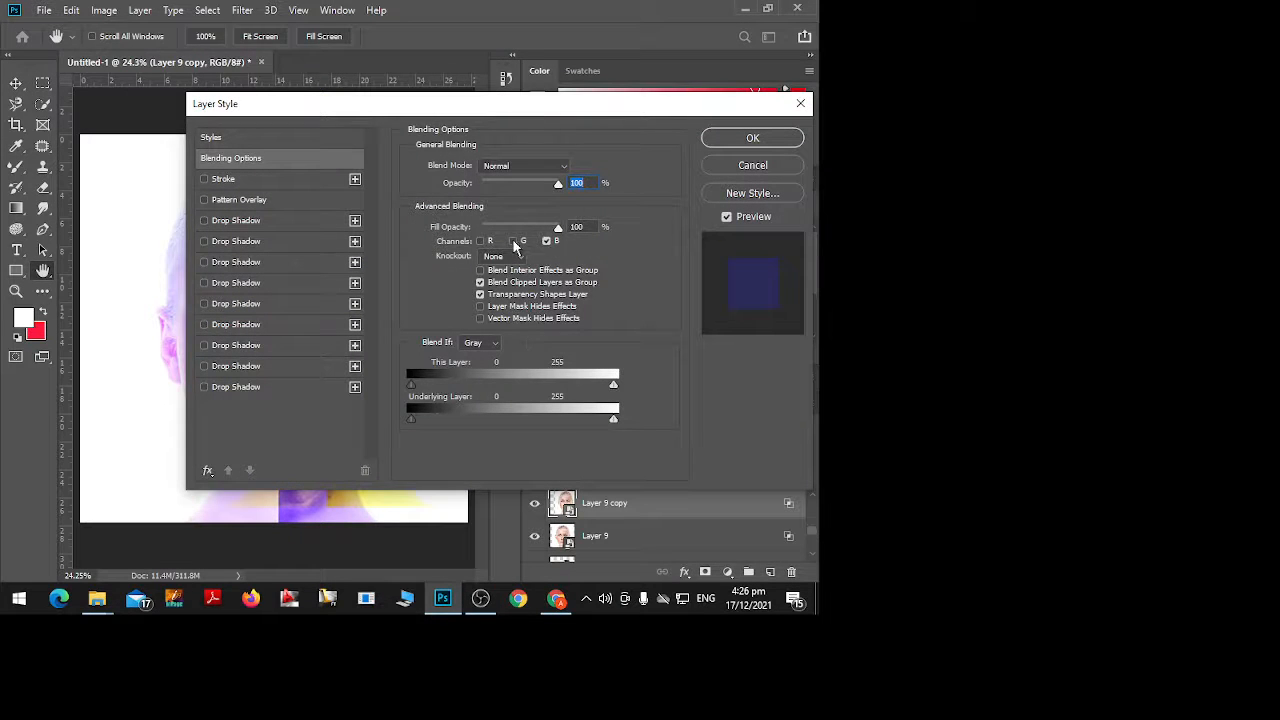
{"action": "left_click", "coordinate": [512, 241]}
{"action": "left_click", "coordinate": [754, 140]}
{"action": "key", "text": "v"}
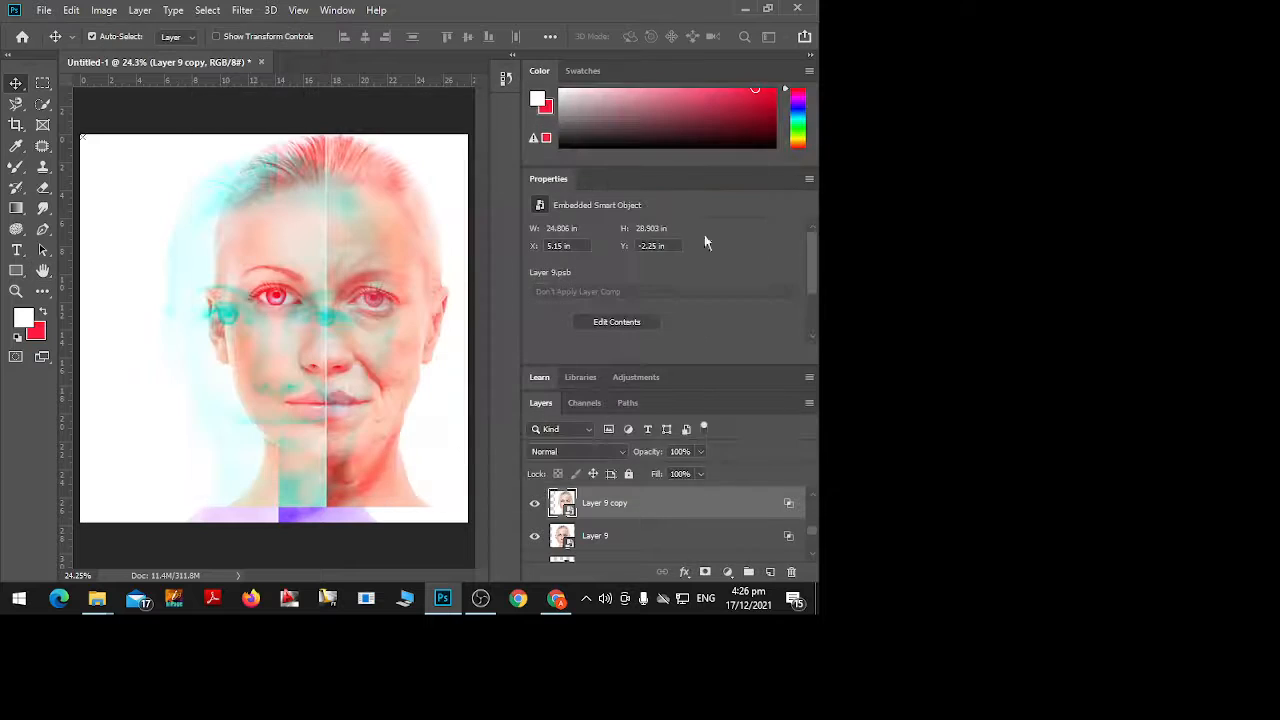
{"action": "left_click_drag", "start_coordinate": [340, 420], "coordinate": [209, 418]}
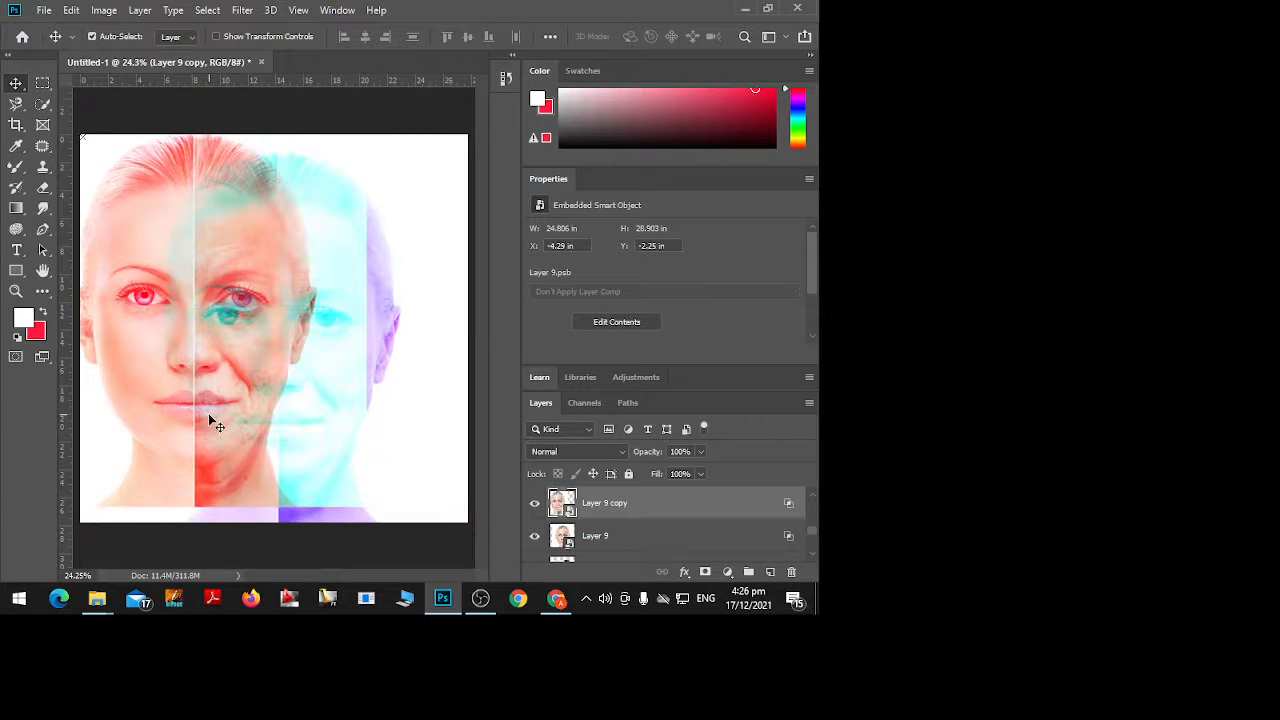
Try to free-transform Layer 9 copy
{"action": "right_click", "coordinate": [155, 337]}
{"action": "left_click", "coordinate": [182, 345]}
{"action": "key", "text": "ctrl+t"}
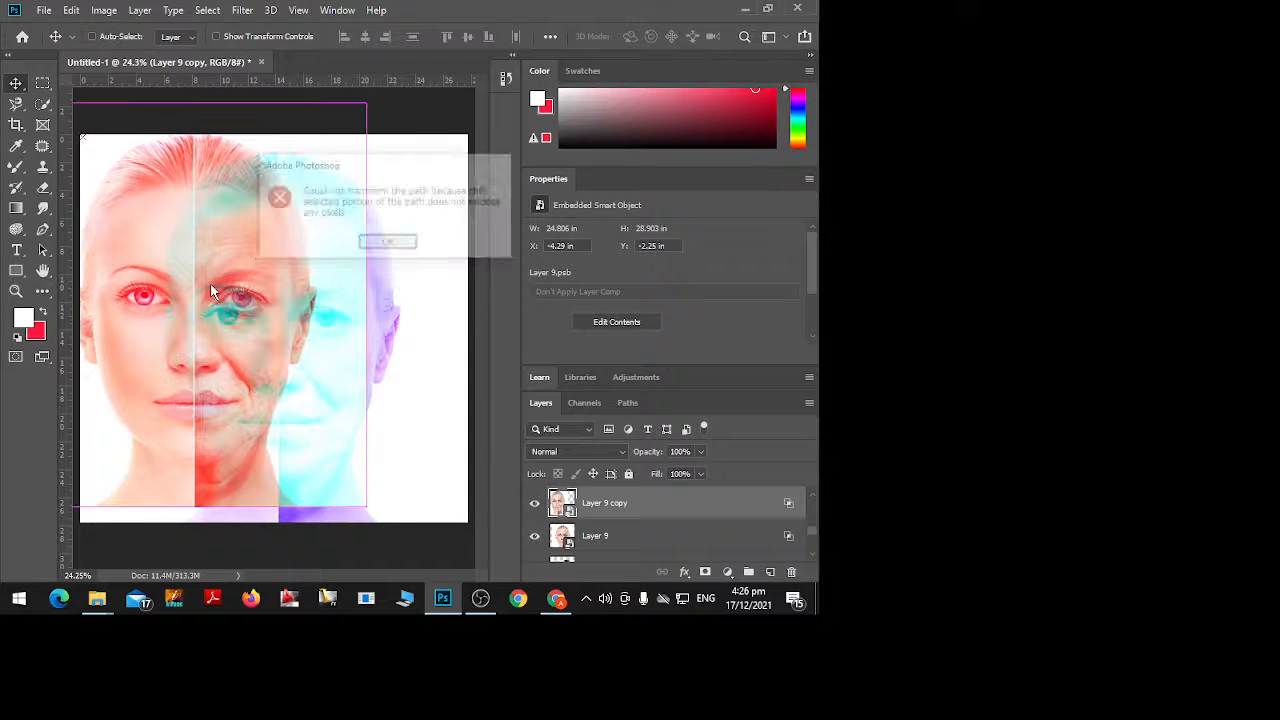
{"action": "left_click", "coordinate": [405, 243]}
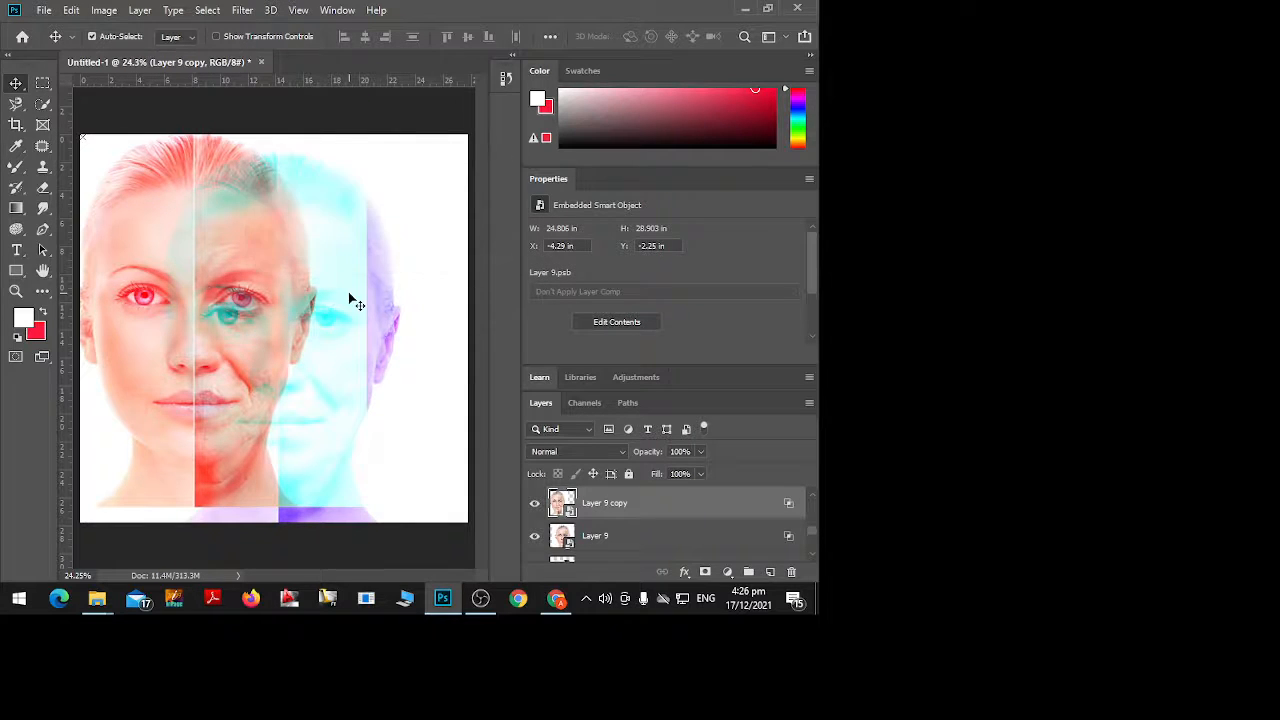
{"action": "key", "text": "ctrl+t"}
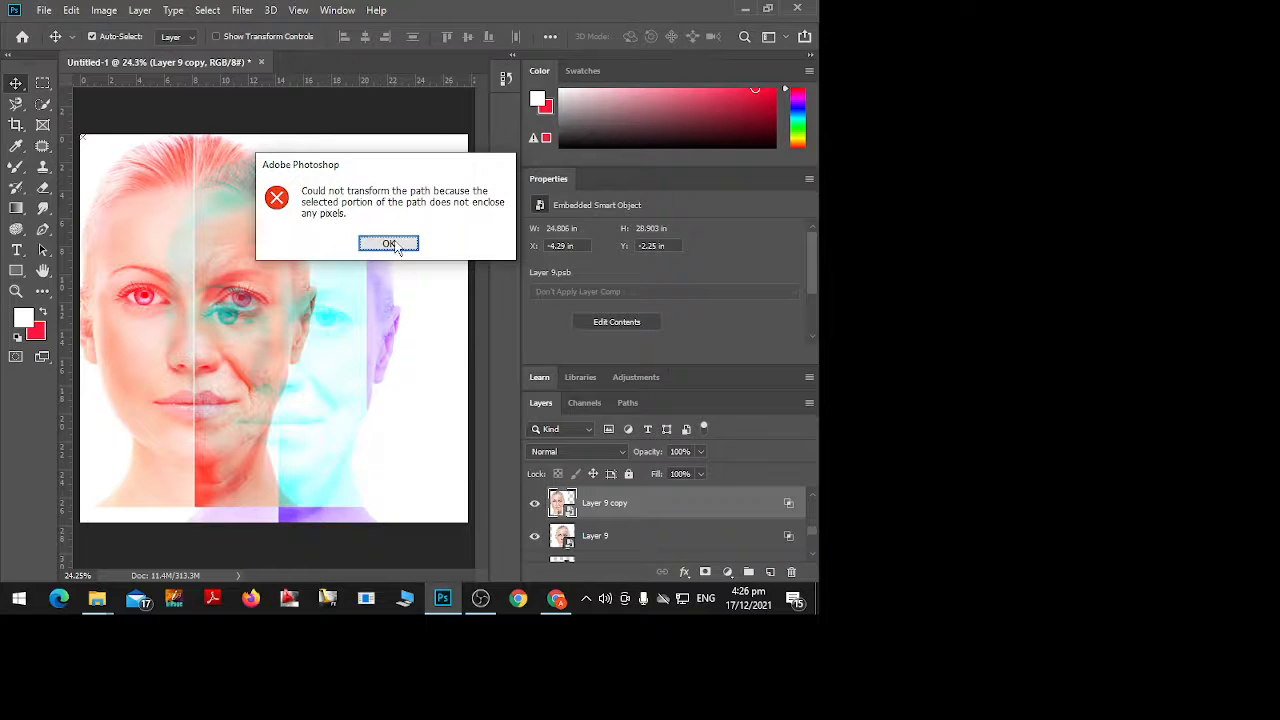
{"action": "left_click", "coordinate": [390, 244]}
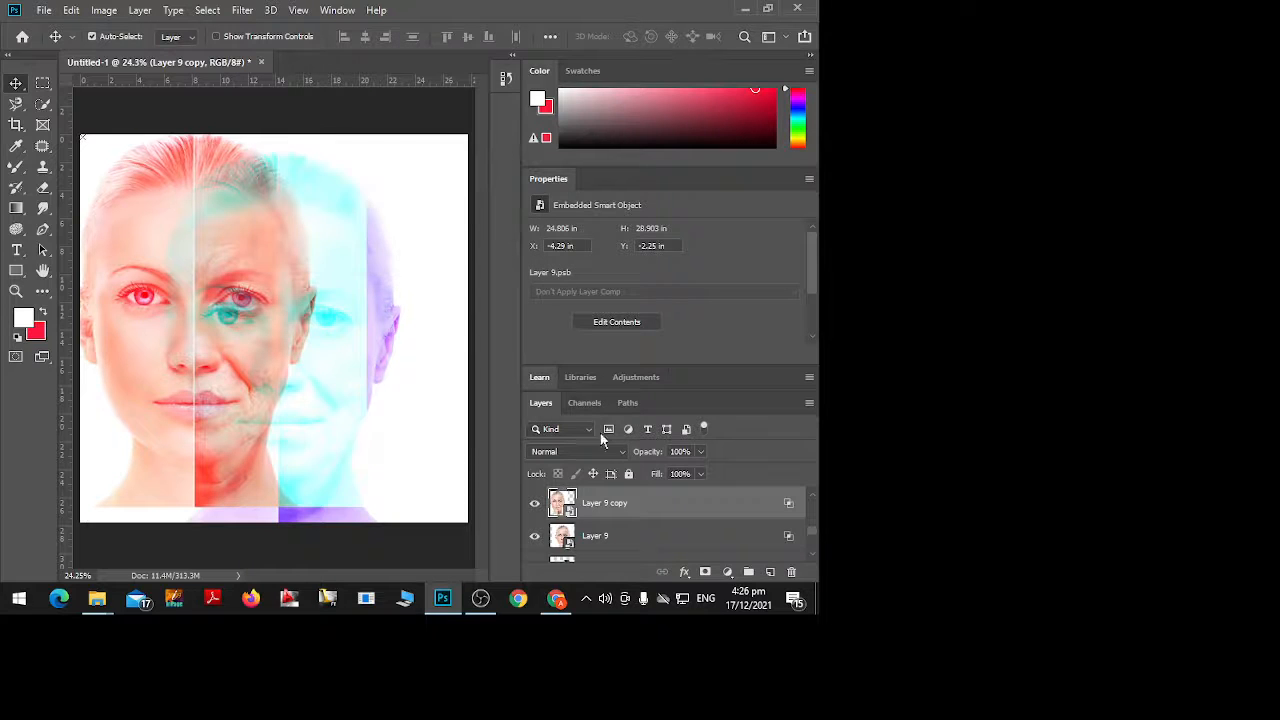
Using the transform controls, enlarge Layer 9 copy to about 31.15 × 31.14 in at X 4.59 in, Y -3.36 in, and hide the controls
{"action": "left_click", "coordinate": [216, 37]}
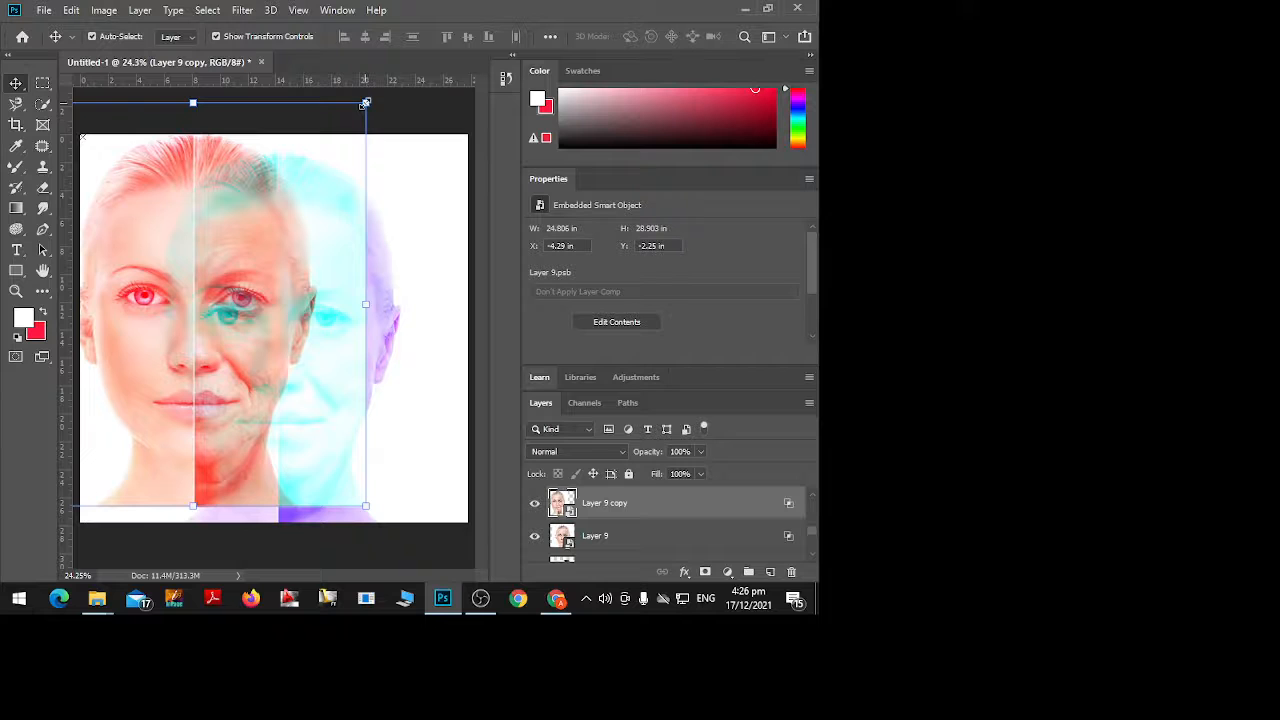
{"action": "left_click_drag", "start_coordinate": [366, 103], "coordinate": [280, 223]}
{"action": "left_click_drag", "start_coordinate": [191, 346], "coordinate": [284, 264]}
{"action": "left_click_drag", "start_coordinate": [387, 151], "coordinate": [560, 2]}
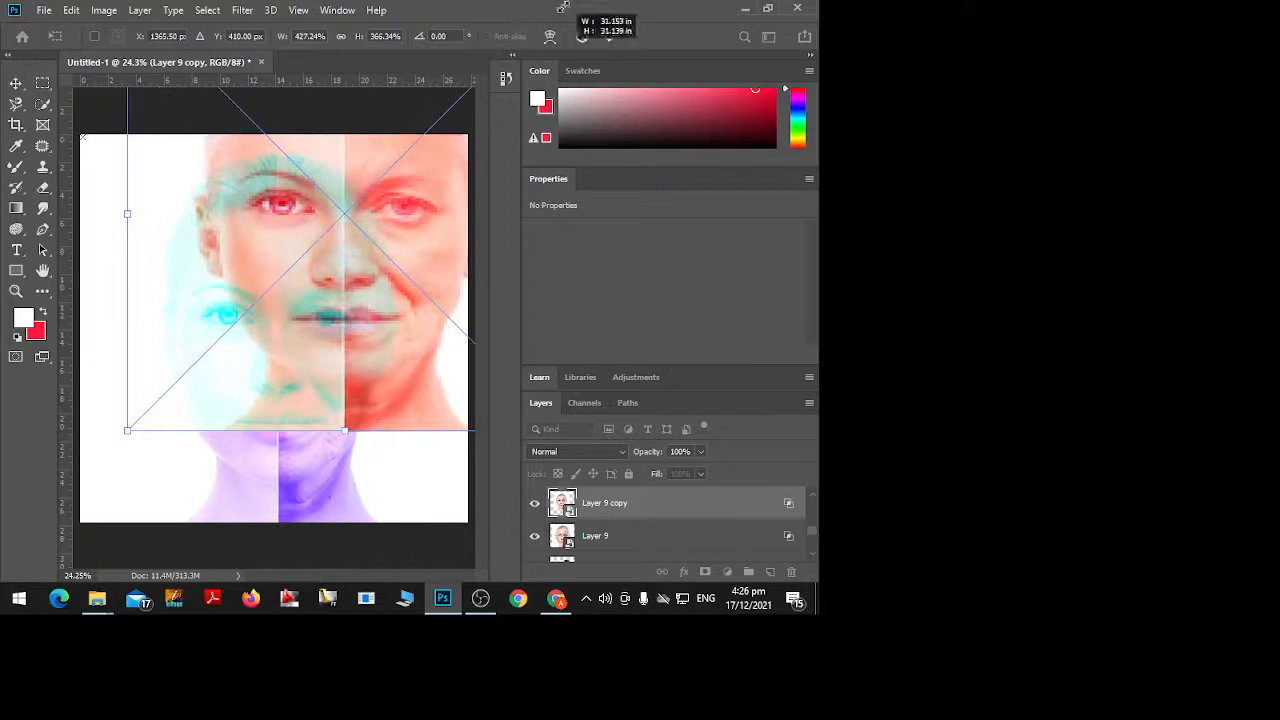
{"action": "left_click_drag", "start_coordinate": [353, 409], "coordinate": [367, 507]}
{"action": "key", "text": "Return"}
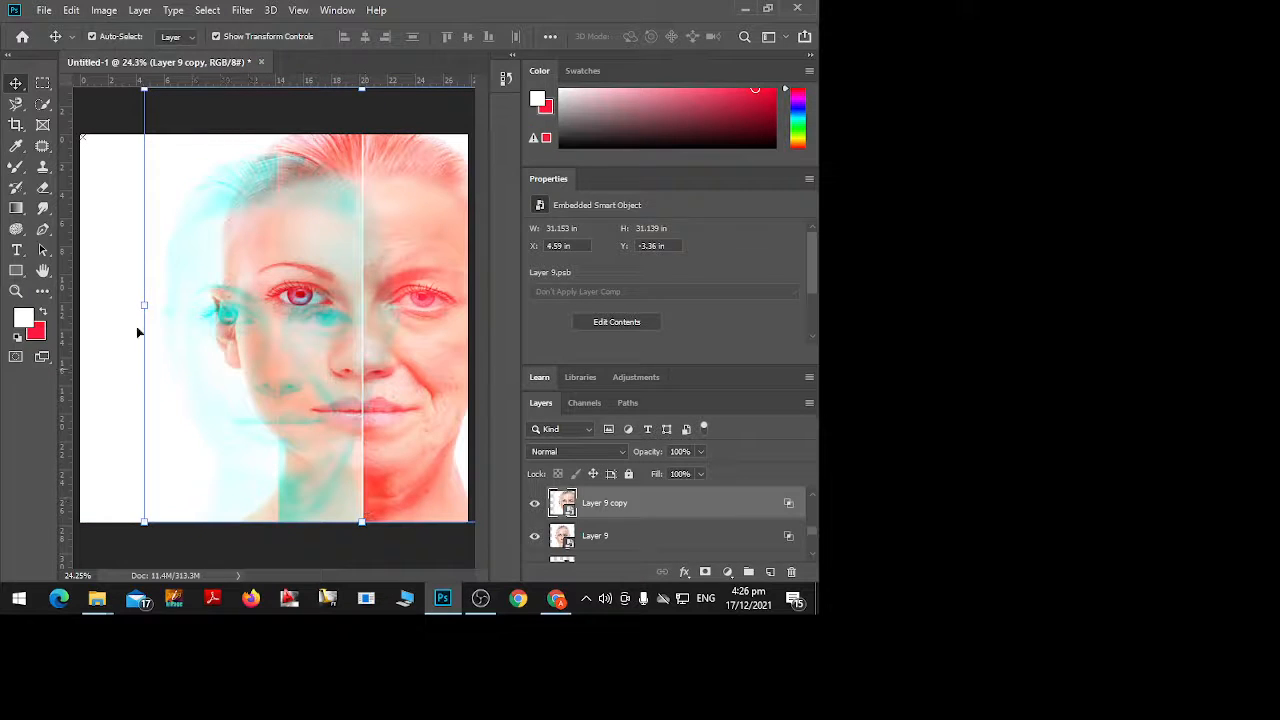
{"action": "key", "text": "ctrl+t"}
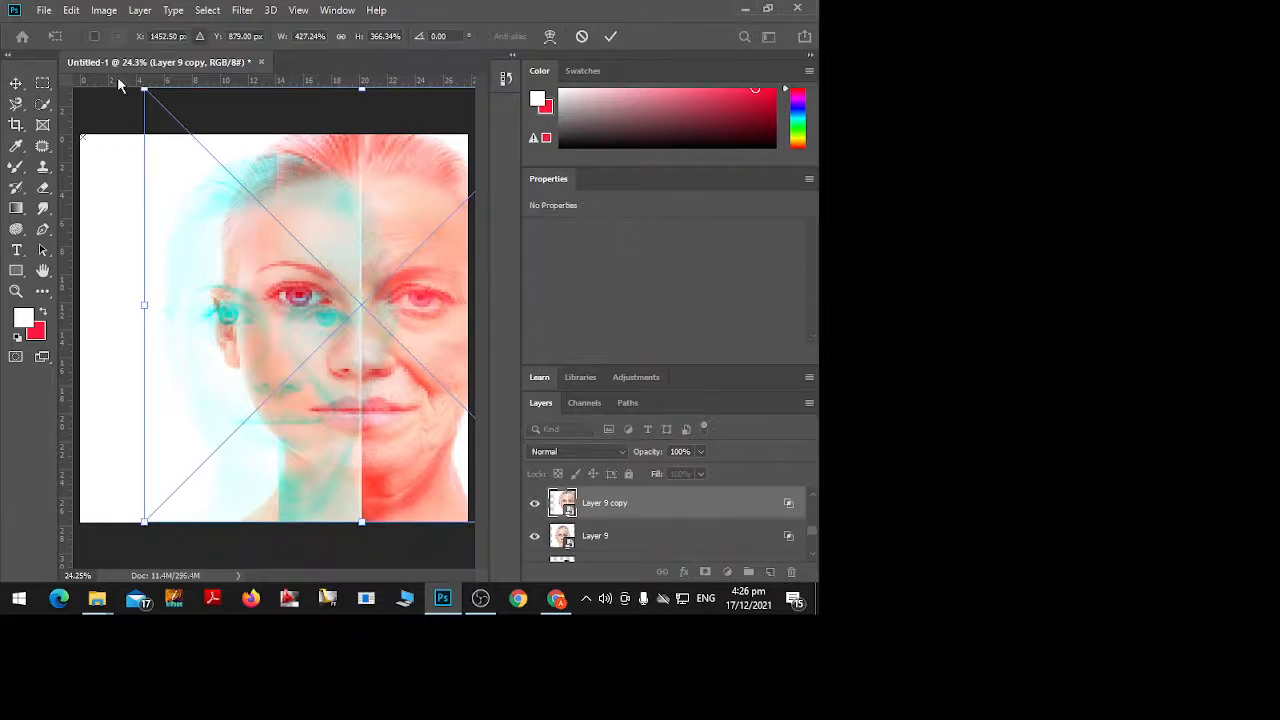
{"action": "key", "text": "Return"}
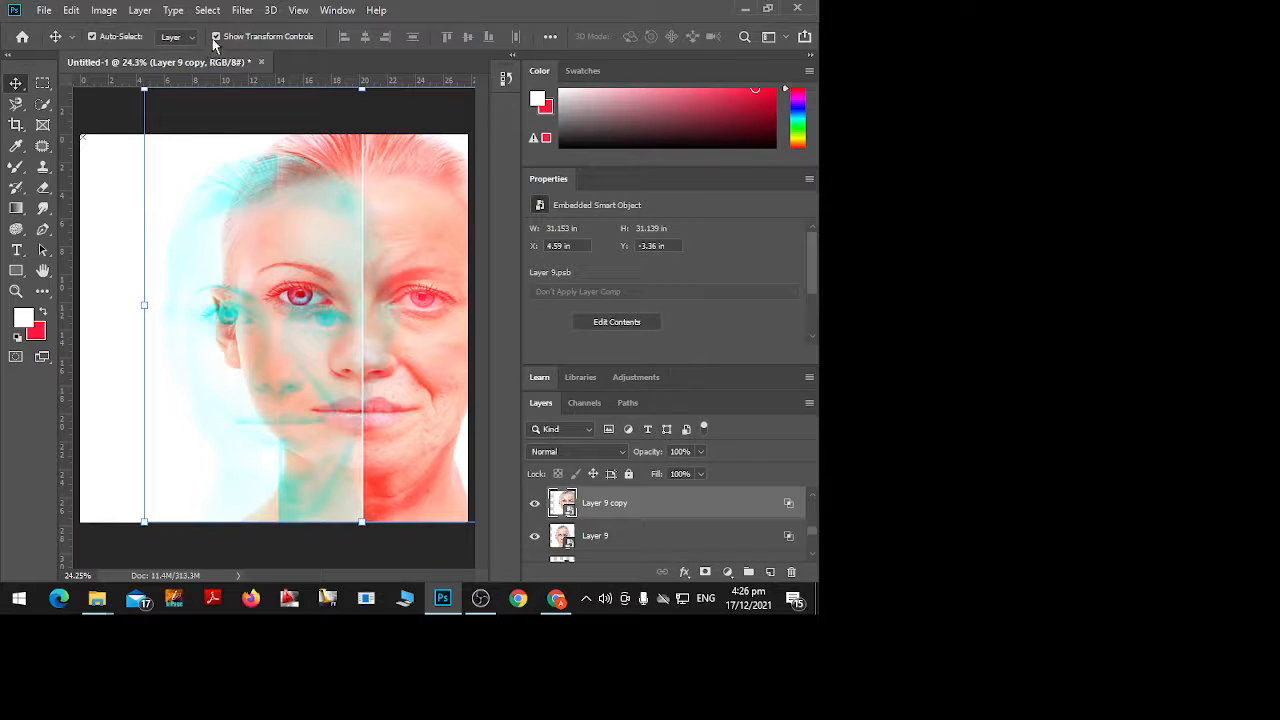
{"action": "left_click", "coordinate": [214, 37]}
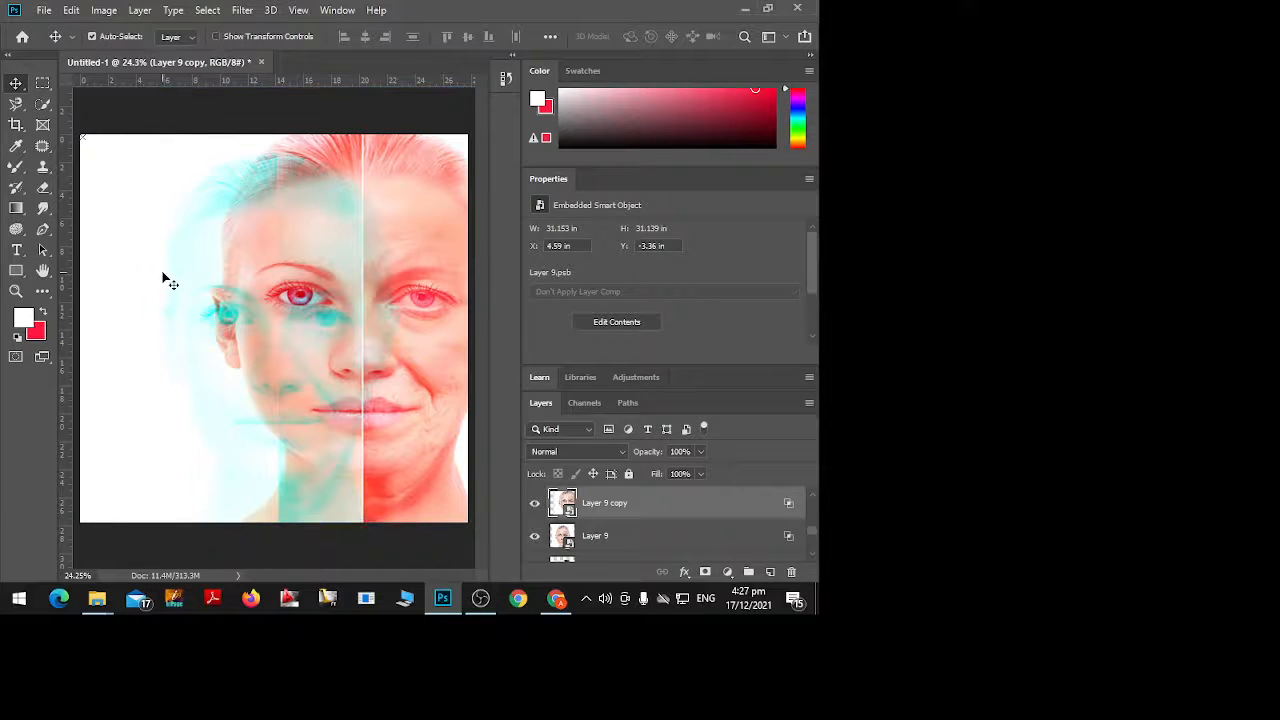
Shift the Layer 9 face sideways and move Layer 9 copy over it to about X -3.37 in, Y -2.79 in
{"action": "left_click_drag", "start_coordinate": [109, 291], "coordinate": [189, 286]}
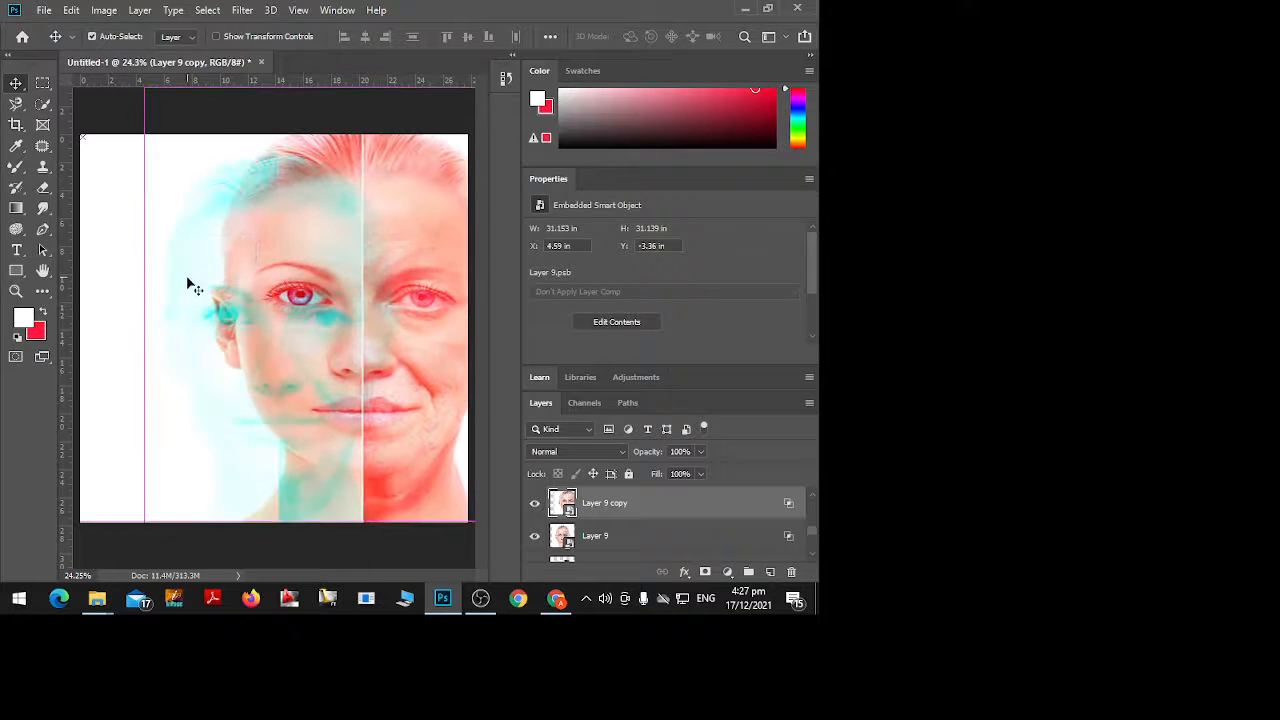
{"action": "left_click", "coordinate": [598, 540]}
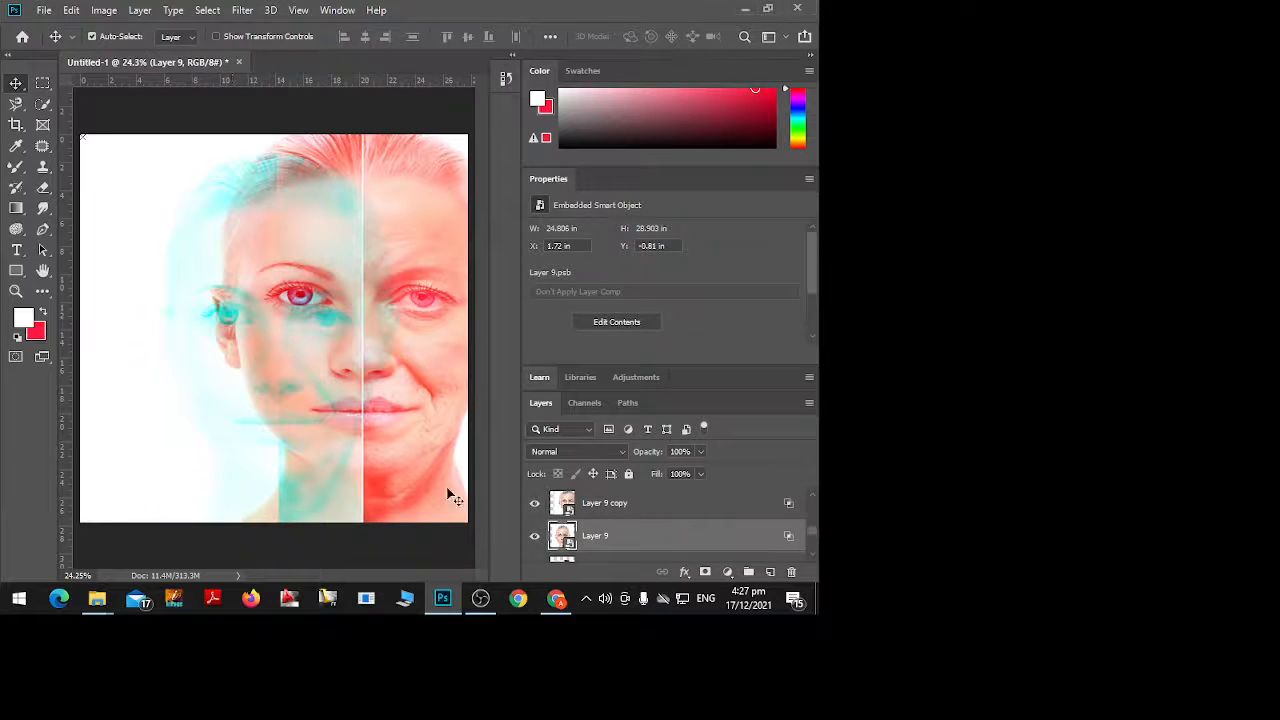
{"action": "left_click_drag", "start_coordinate": [223, 400], "coordinate": [150, 371]}
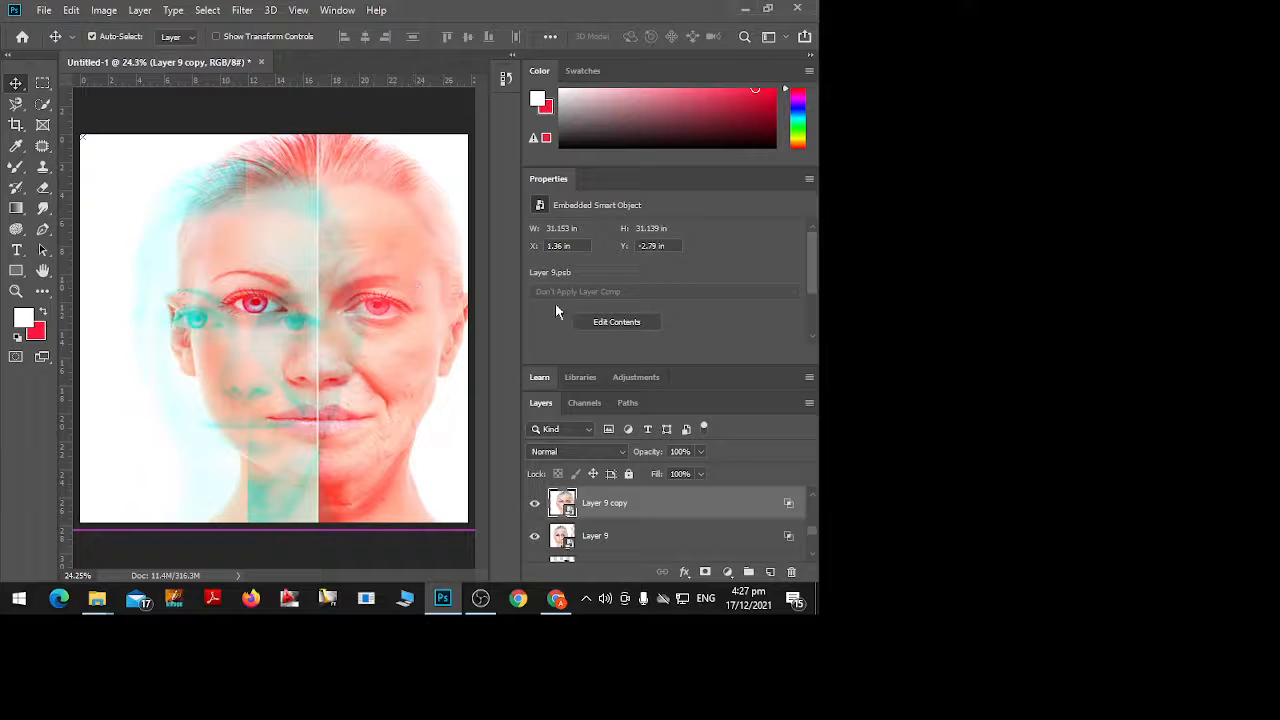
{"action": "left_click_drag", "start_coordinate": [362, 318], "coordinate": [296, 324]}
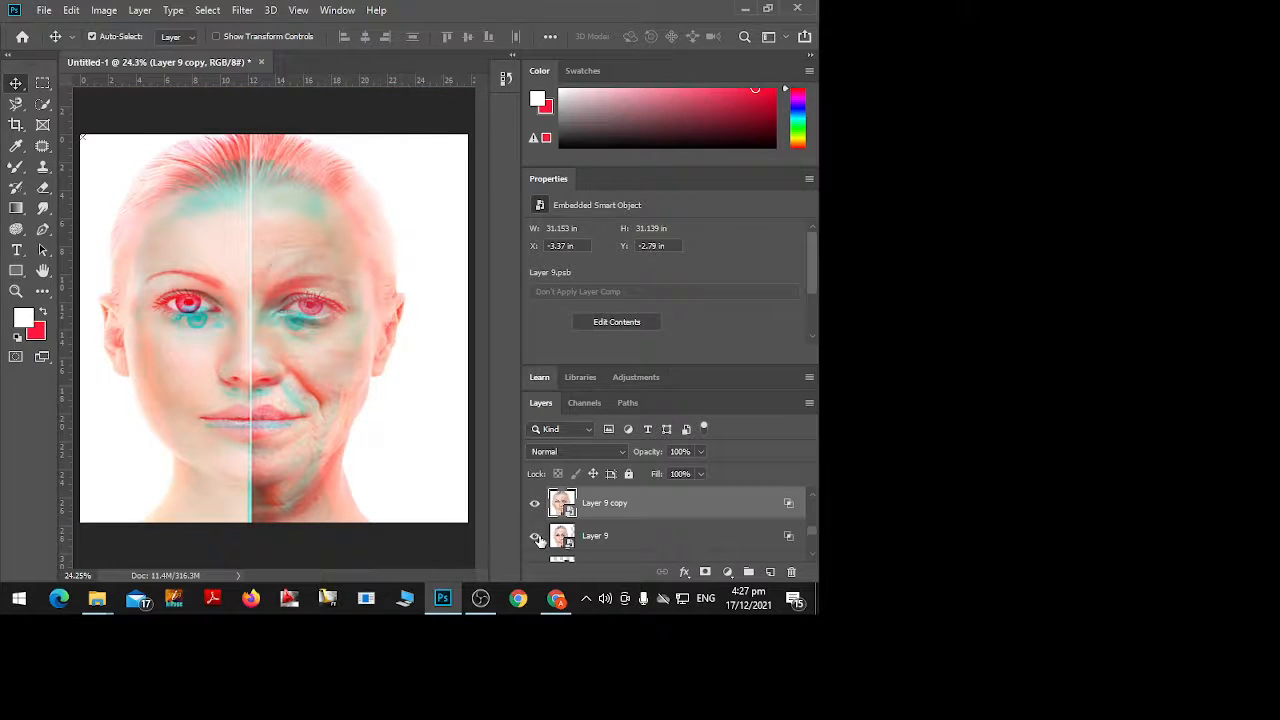
Toggle Layer 9 copy to compare the effect, and hide both Layer 9 and Layer 9 copy
{"action": "left_click", "coordinate": [534, 504]}
{"action": "left_click", "coordinate": [534, 505]}
{"action": "left_click", "coordinate": [535, 538]}
{"action": "left_click", "coordinate": [535, 506]}
Look through the lower face layers and briefly toggle the visibility of Layer 7
{"action": "scroll", "coordinate": [538, 501], "scroll_direction": "down", "scroll_amount": 1}
{"action": "scroll", "coordinate": [548, 520], "scroll_direction": "down", "scroll_amount": 4}
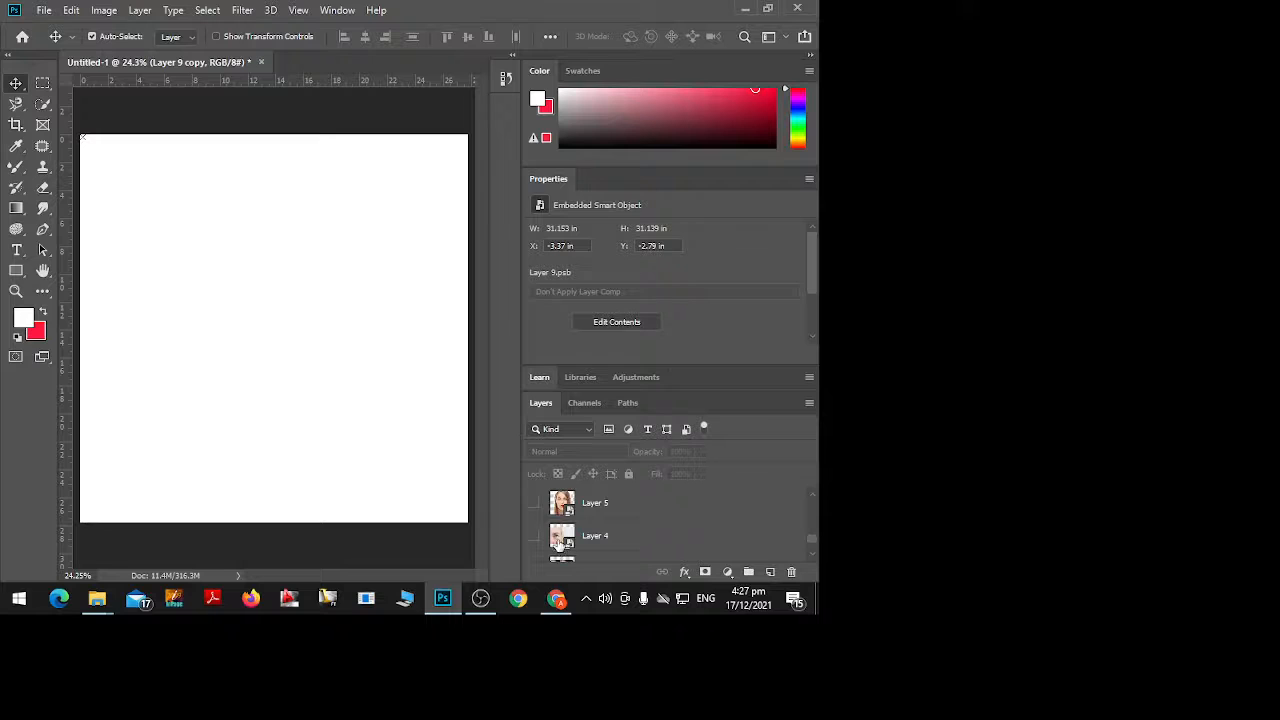
{"action": "scroll", "coordinate": [556, 545], "scroll_direction": "up", "scroll_amount": 2}
{"action": "left_click", "coordinate": [535, 507]}
{"action": "left_click", "coordinate": [535, 512]}
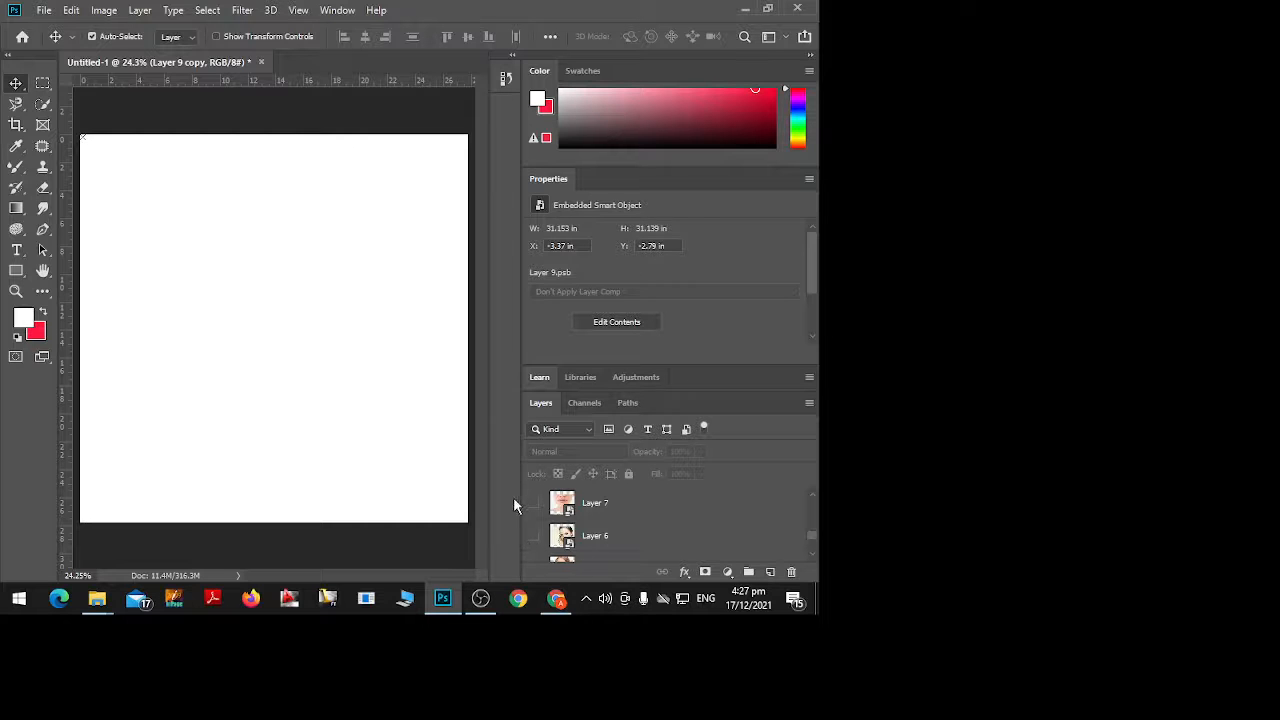
{"action": "left_click", "coordinate": [481, 598]}
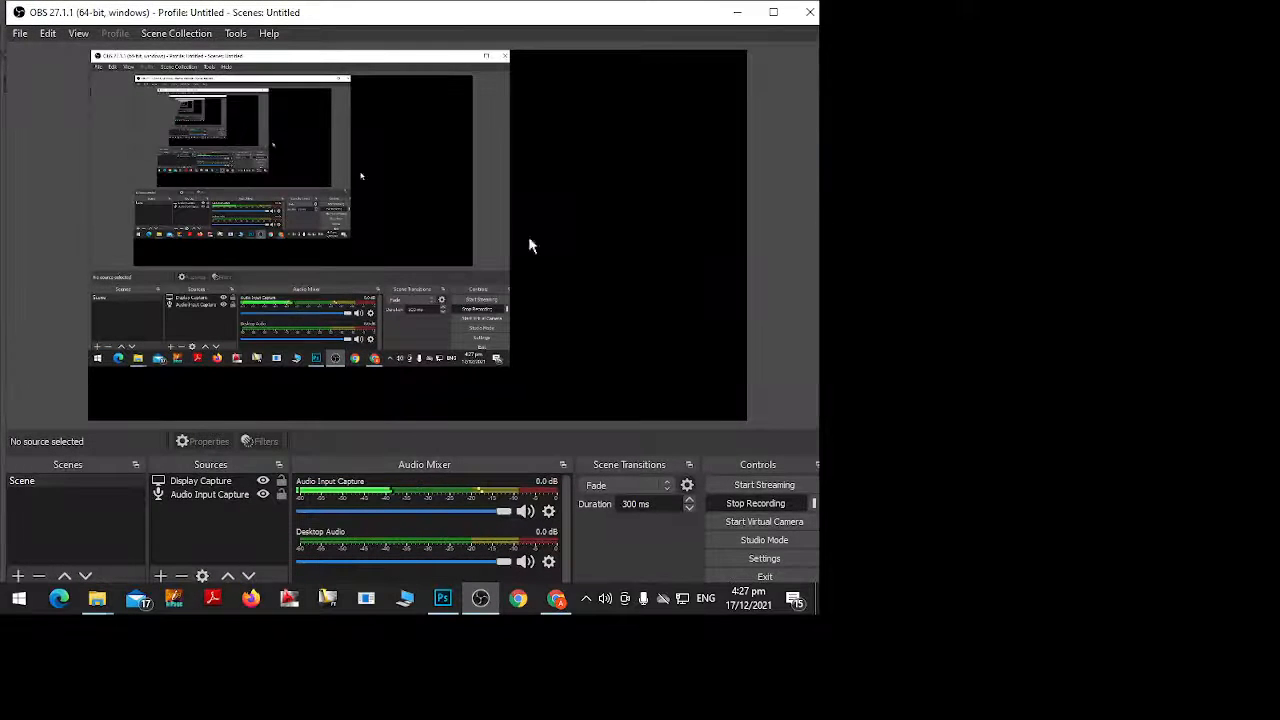